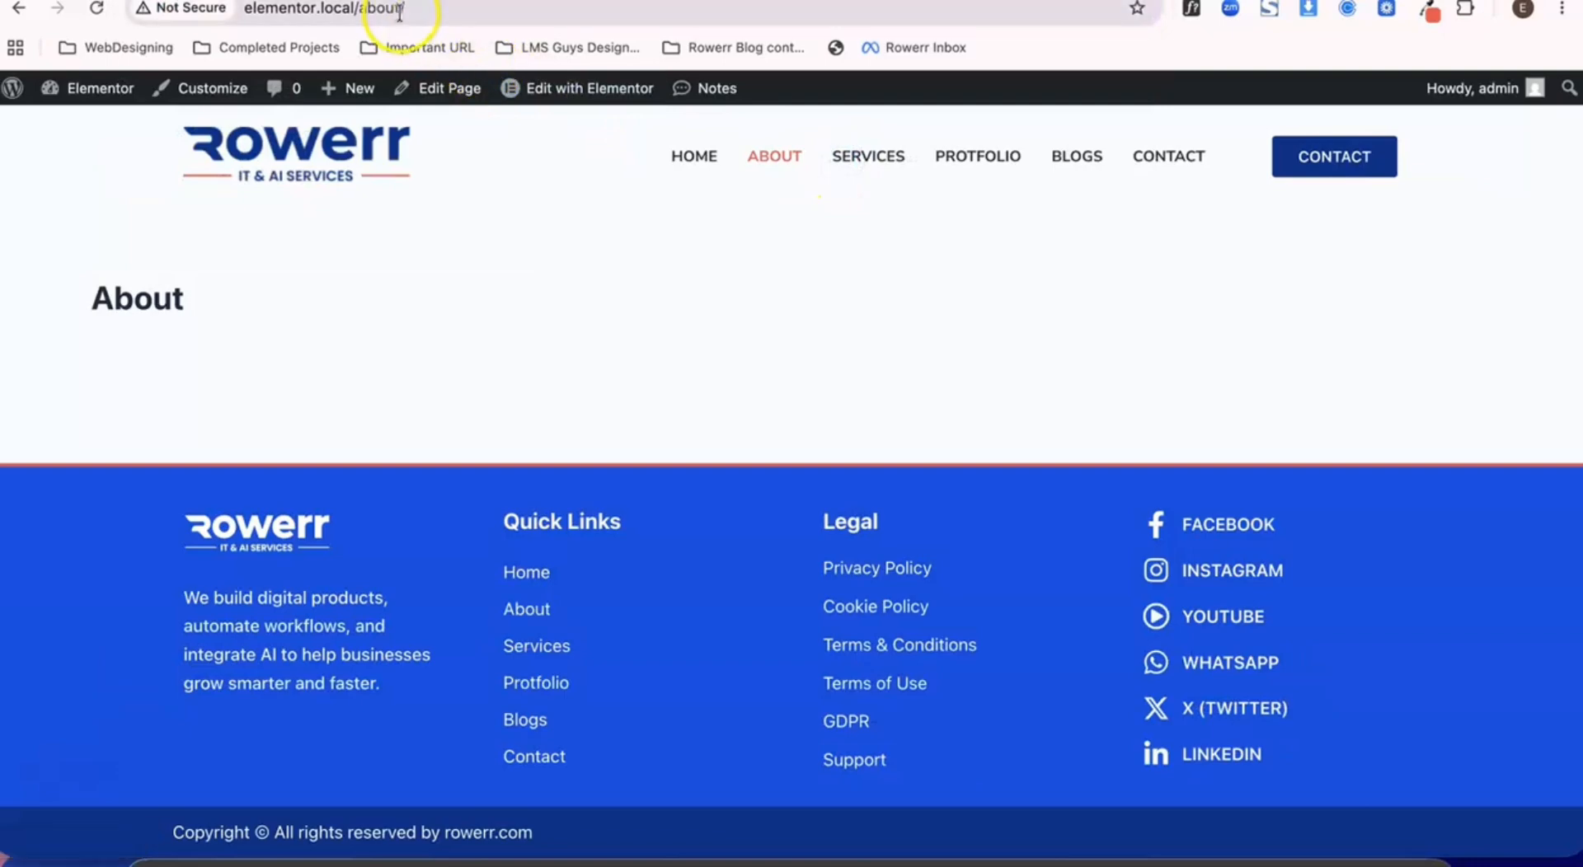
- Load the misspelled address elementor.local/aboutt/ and examine the default not-found message
left_click(332, 12)
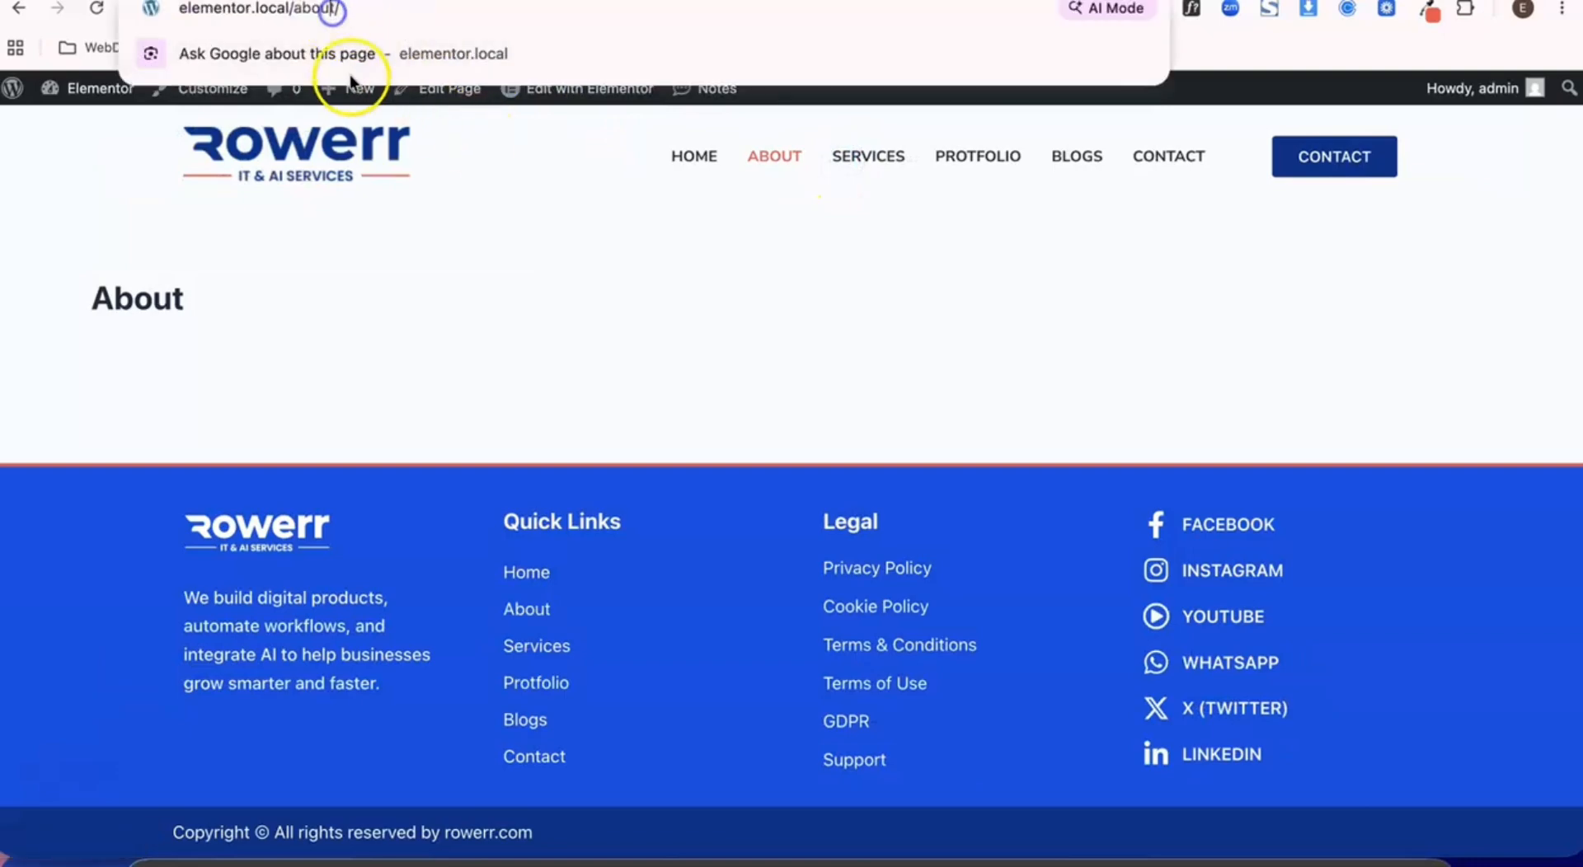
type("t")
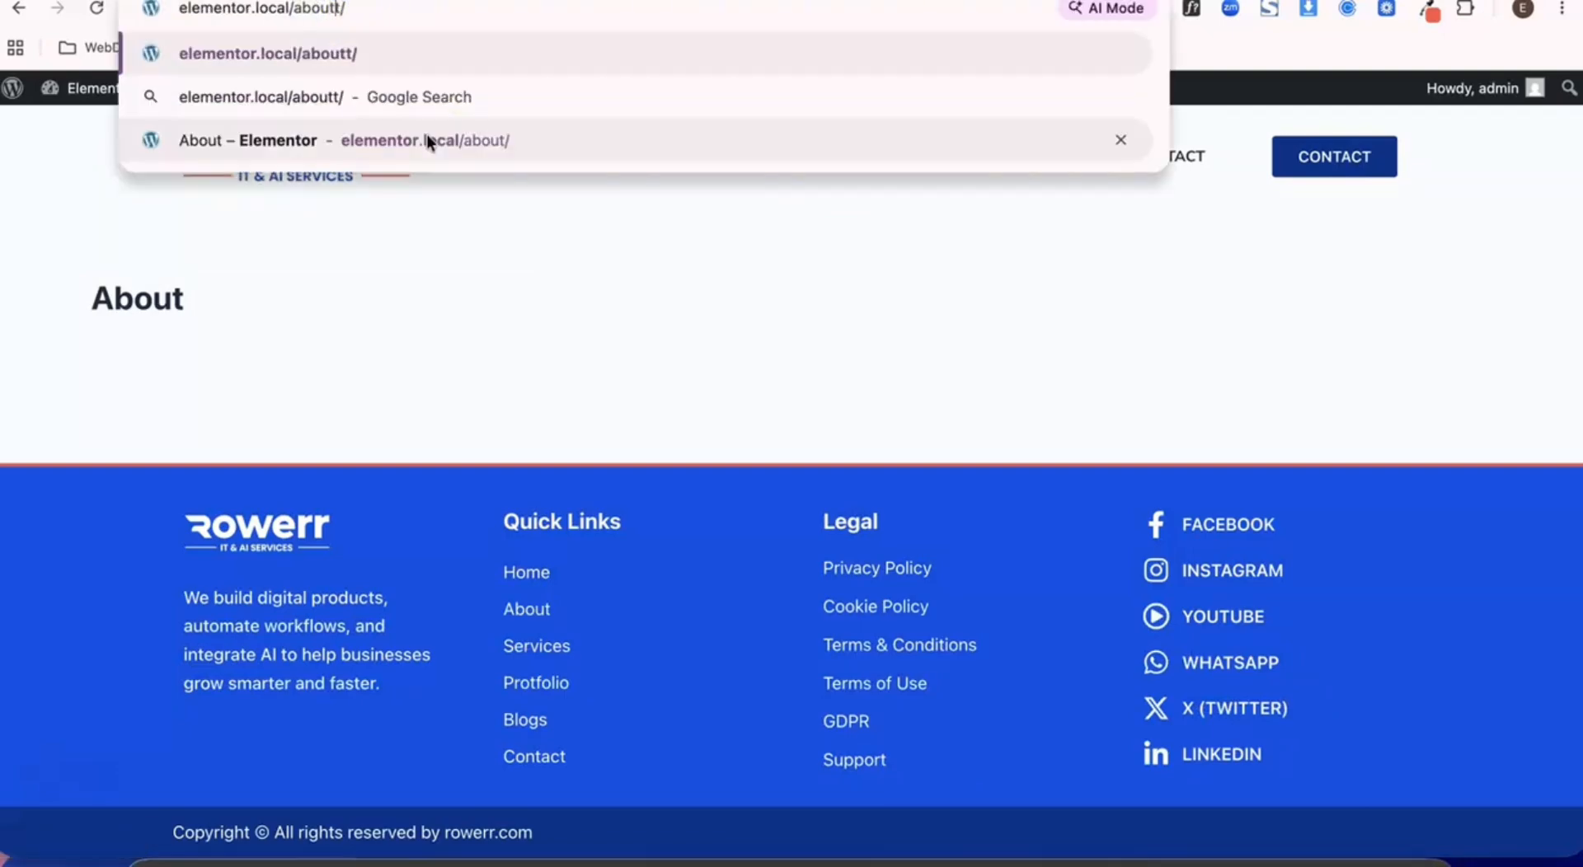
left_click(308, 9)
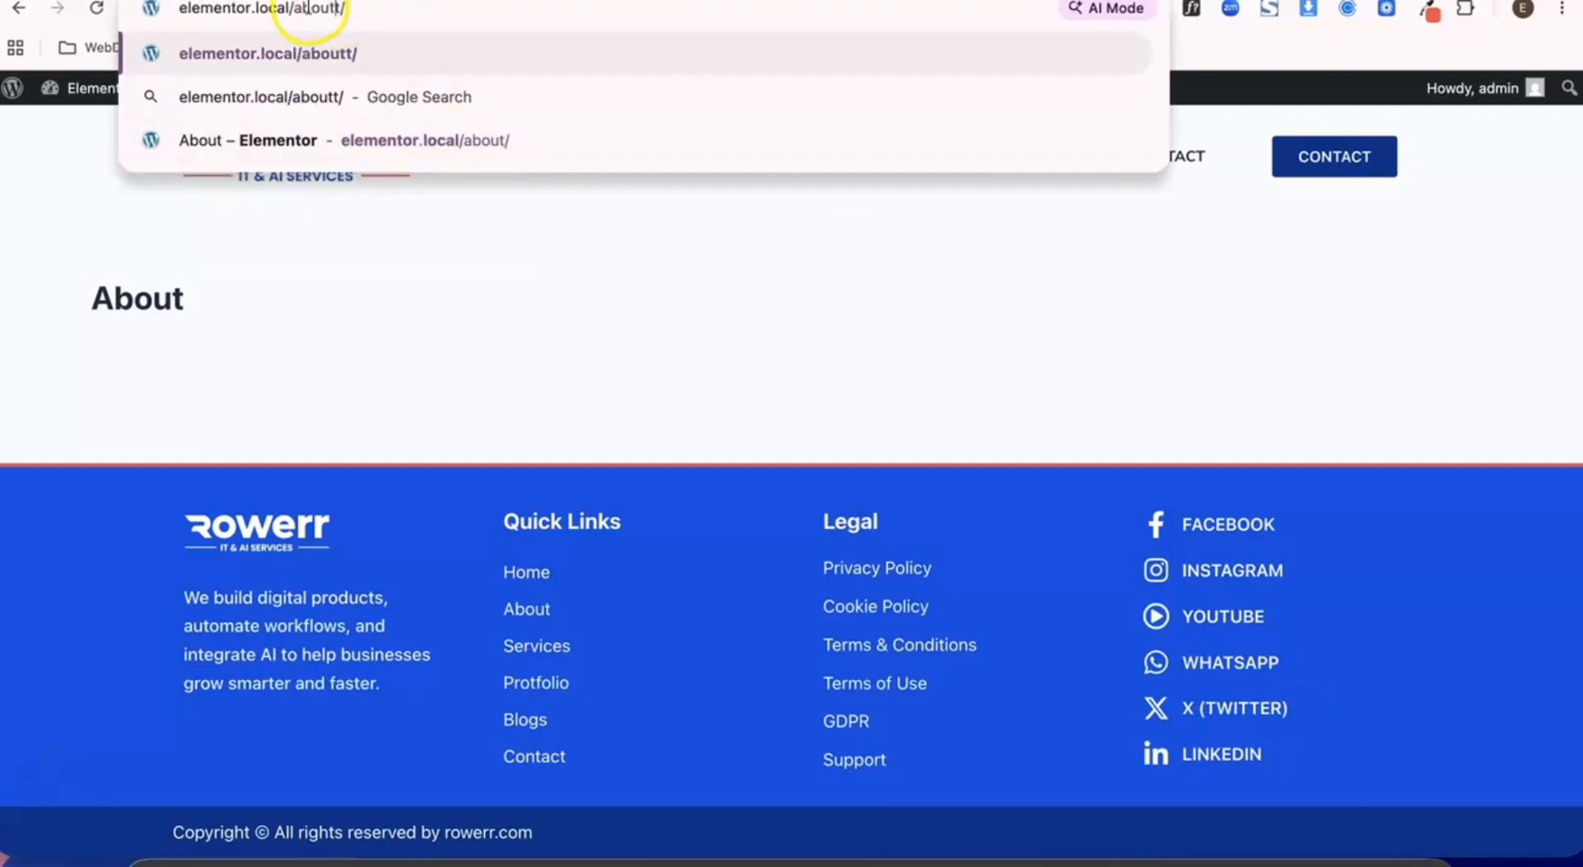
left_click(443, 58)
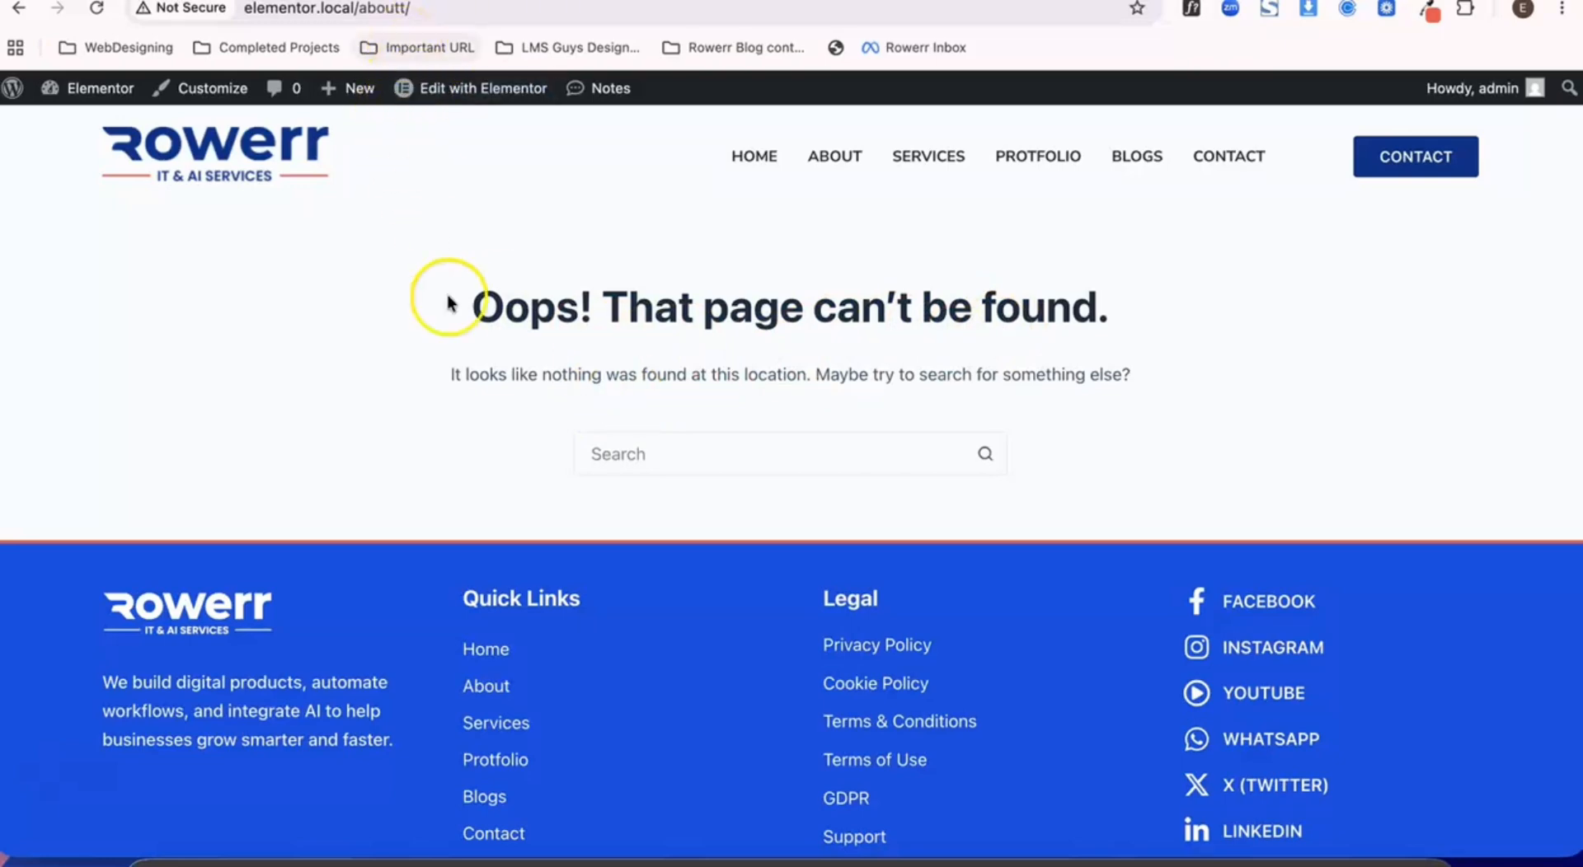
left_click_drag(459, 305, 851, 429)
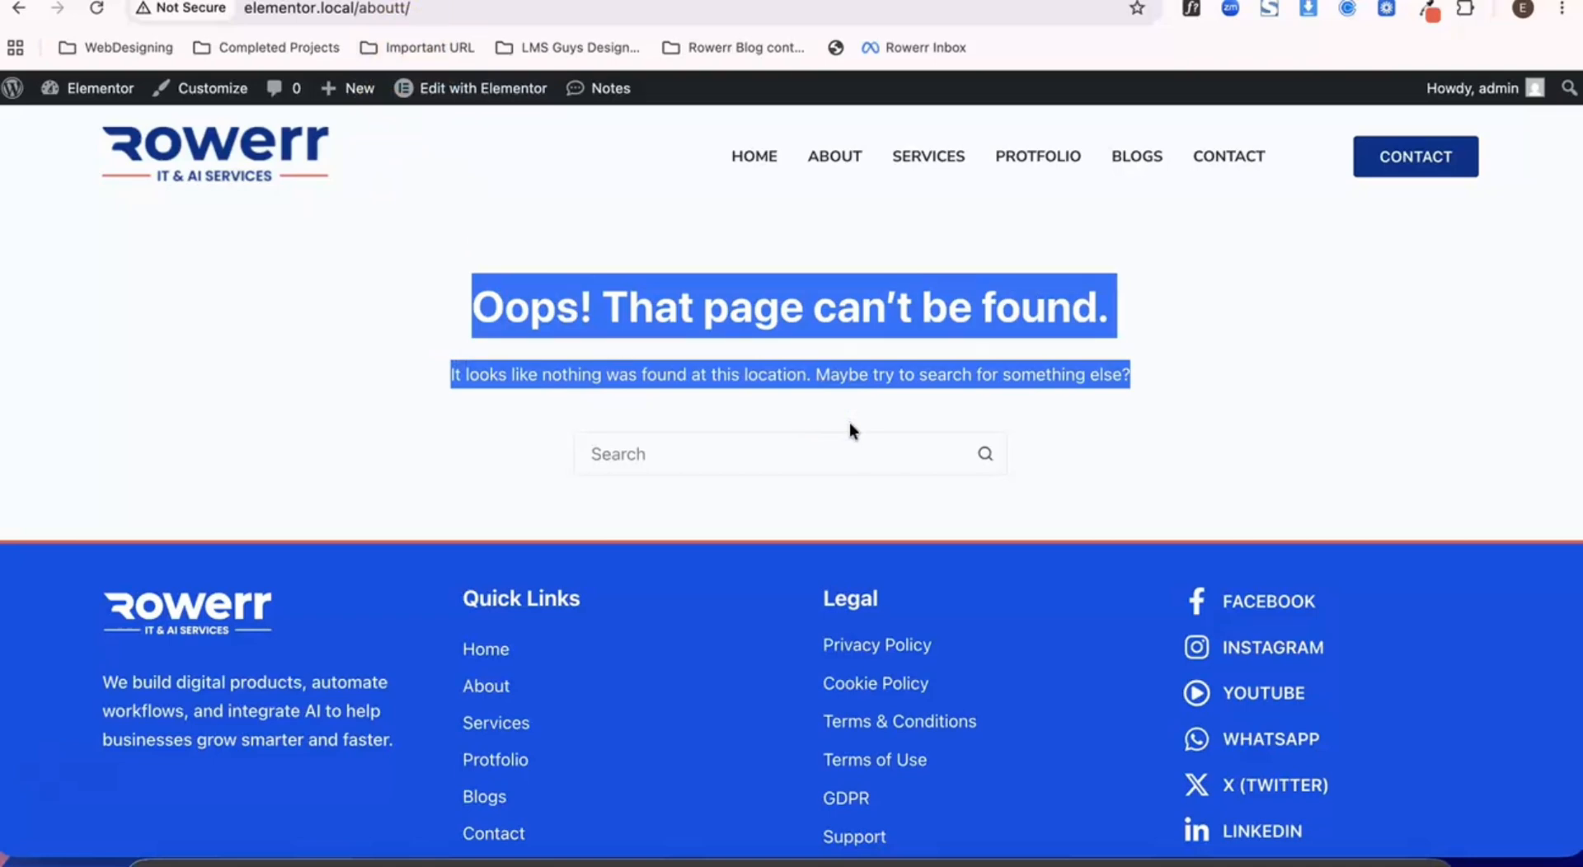
left_click(838, 319)
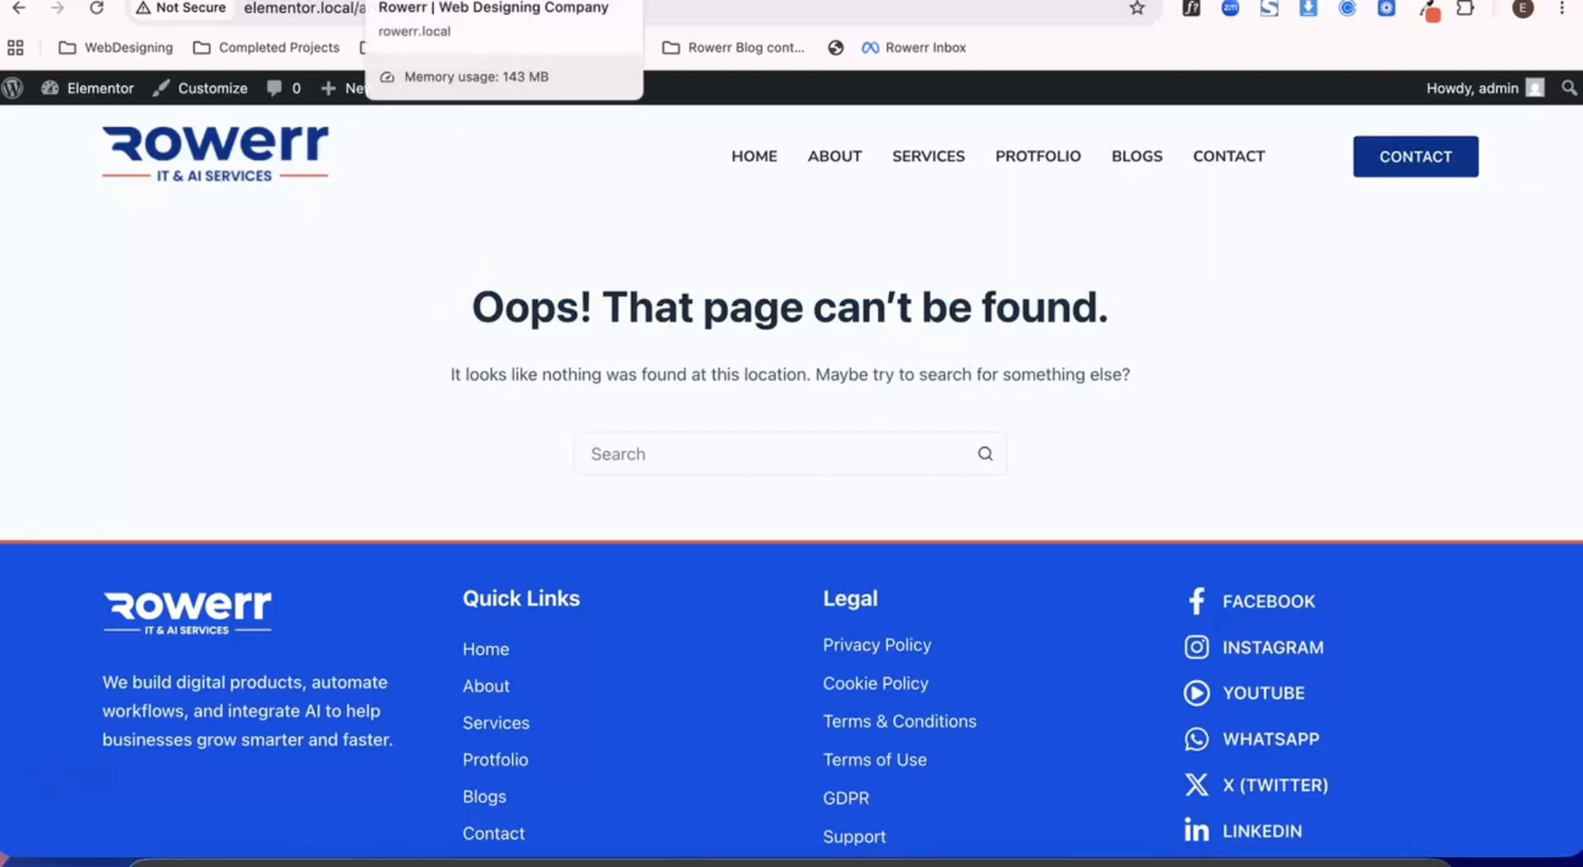
- Switch to the rowerr.local site, open its About page and load the misspelled address rowerr.local/aboutt/ to view the custom 404 page
left_click(428, 1)
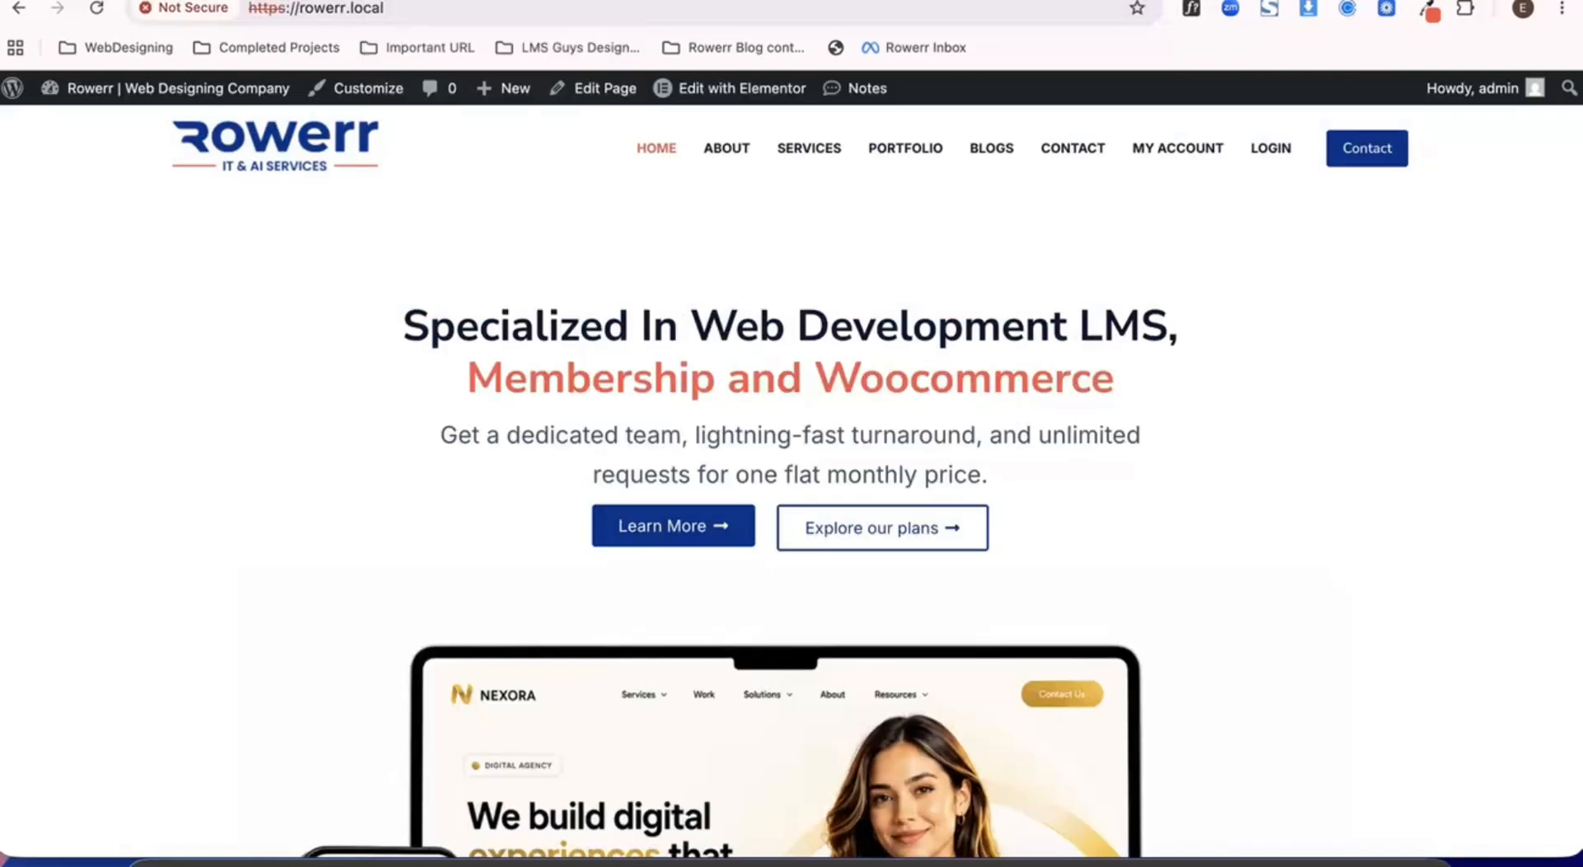
left_click(742, 163)
left_click(427, 8)
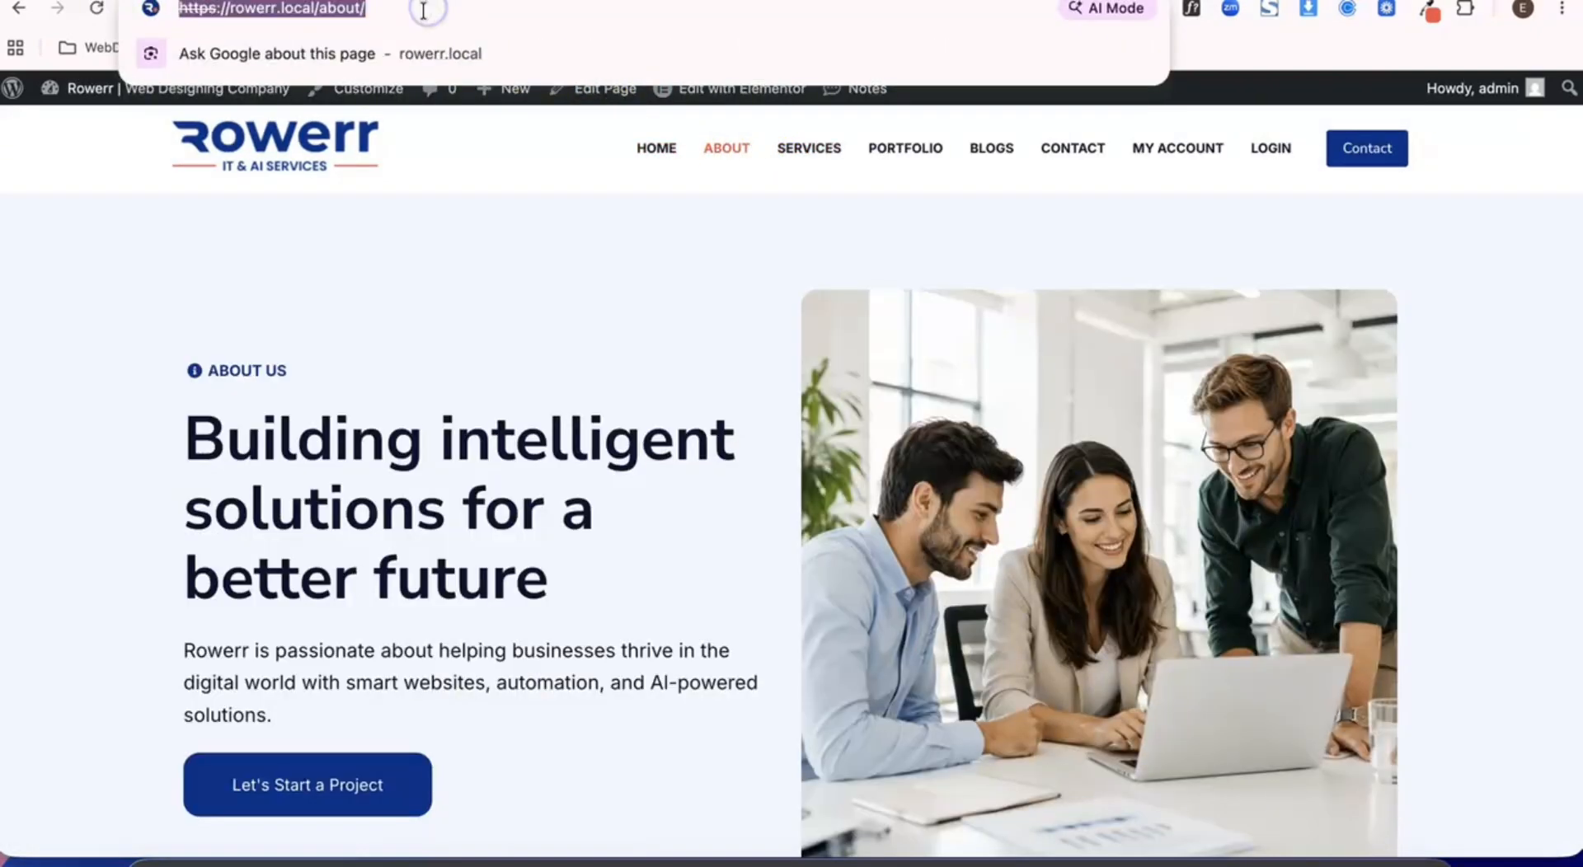
left_click(357, 11)
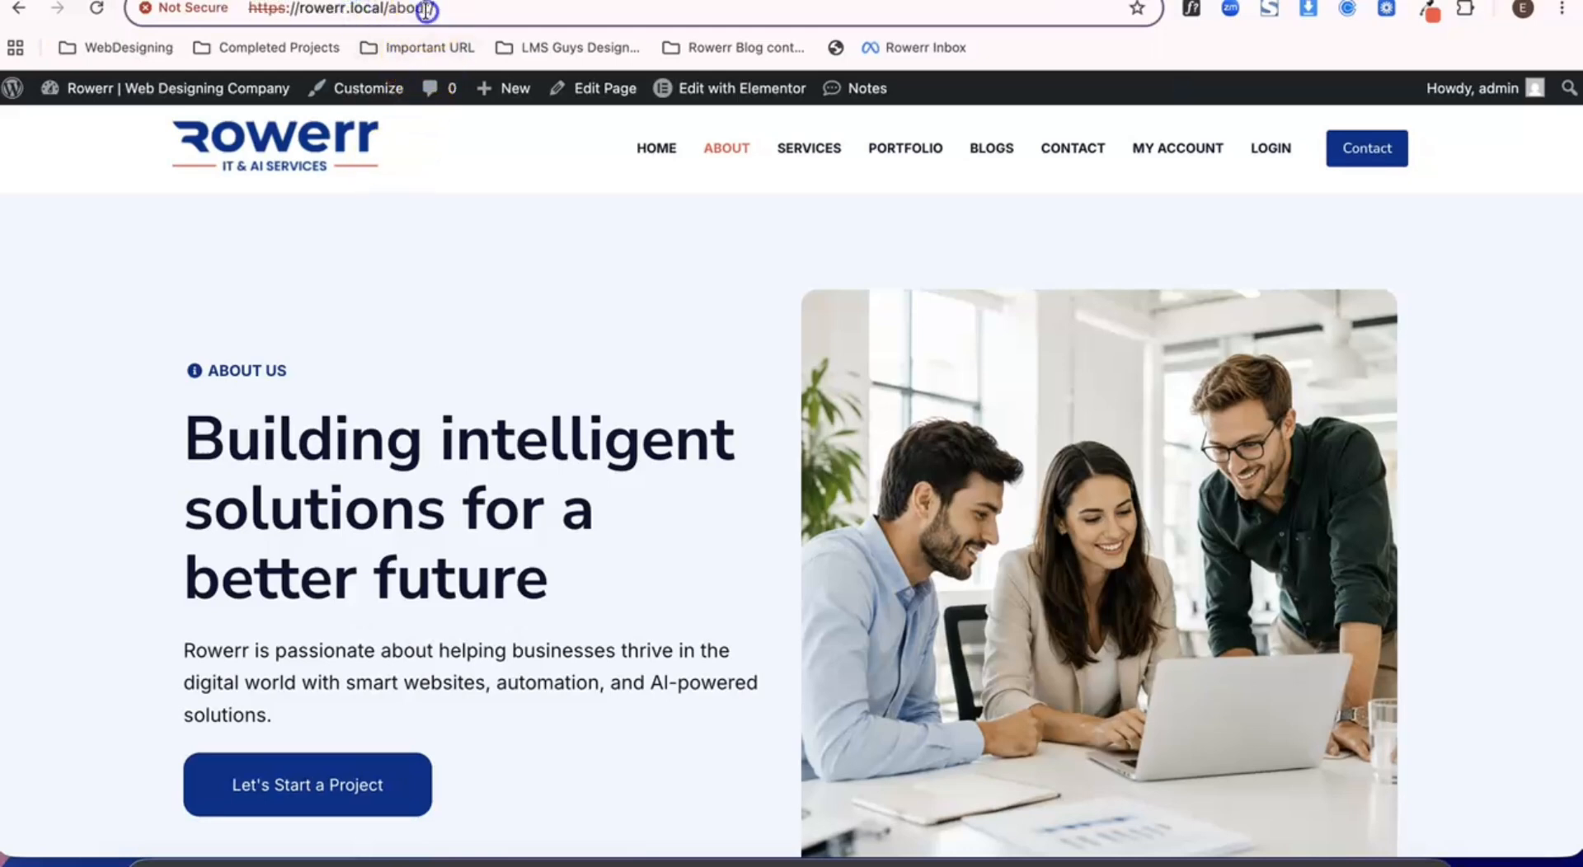
type("t")
key("Return")
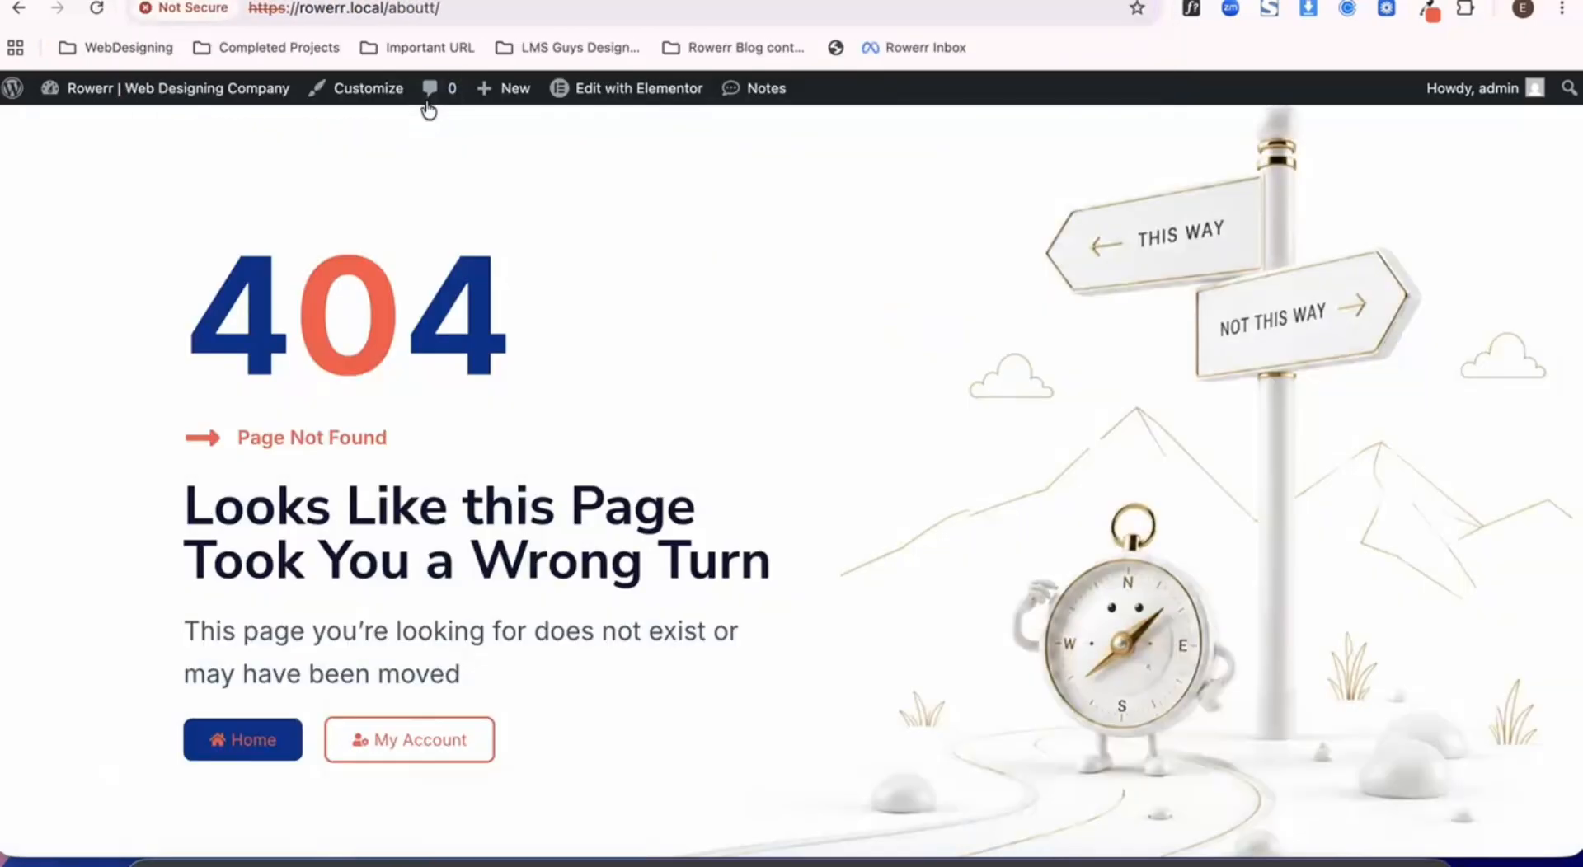
scroll(555, 416, "down", 1)
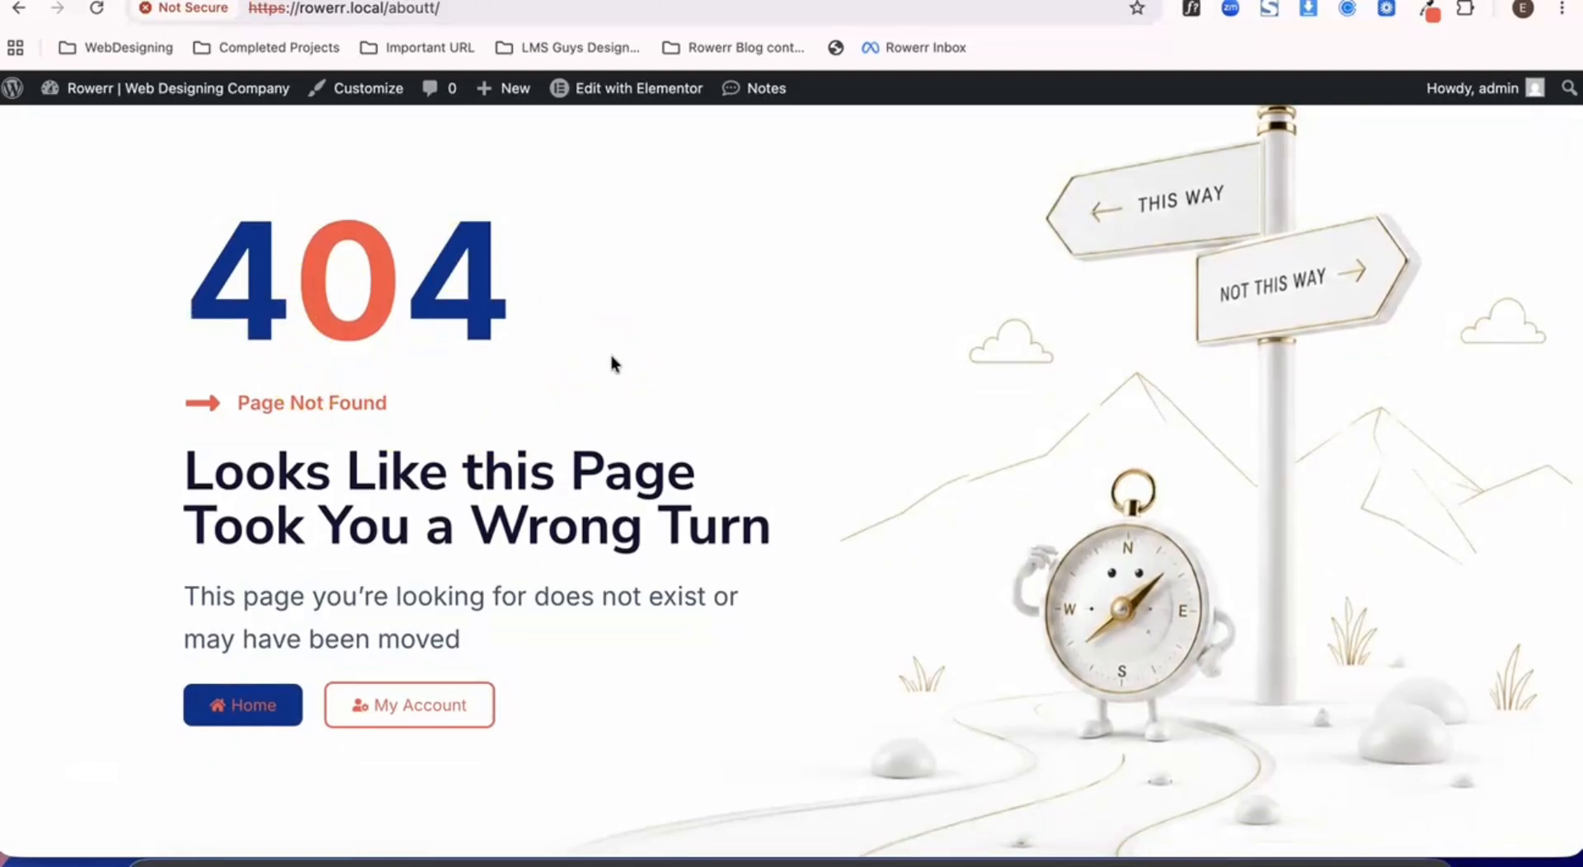
- Follow the 404 page's Home link and look over the home page
left_click(277, 706)
scroll(447, 569, "down", 5)
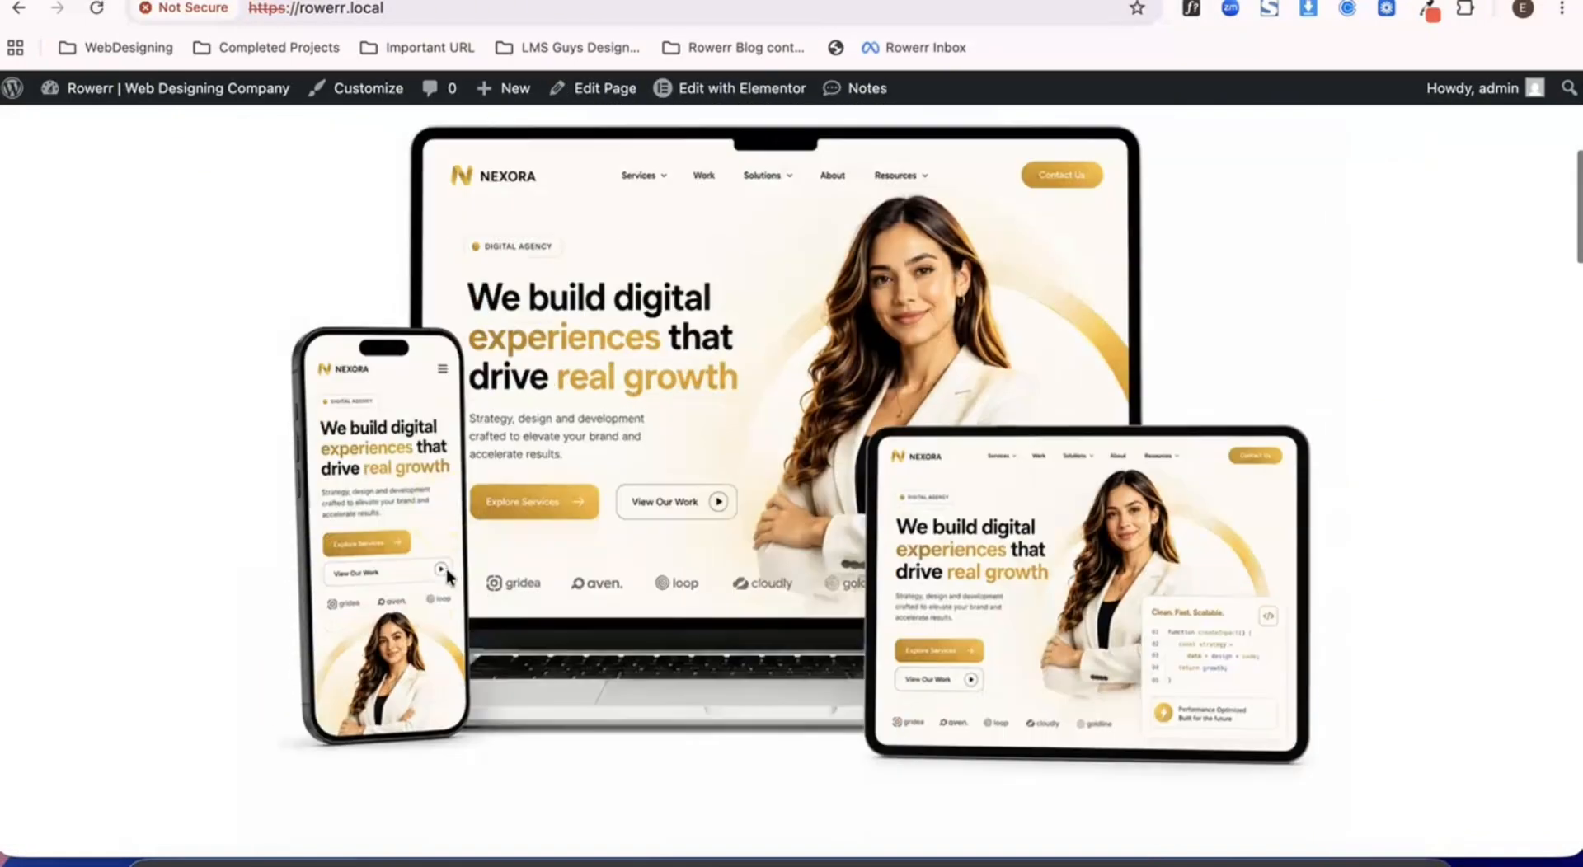
scroll(447, 569, "up", 6)
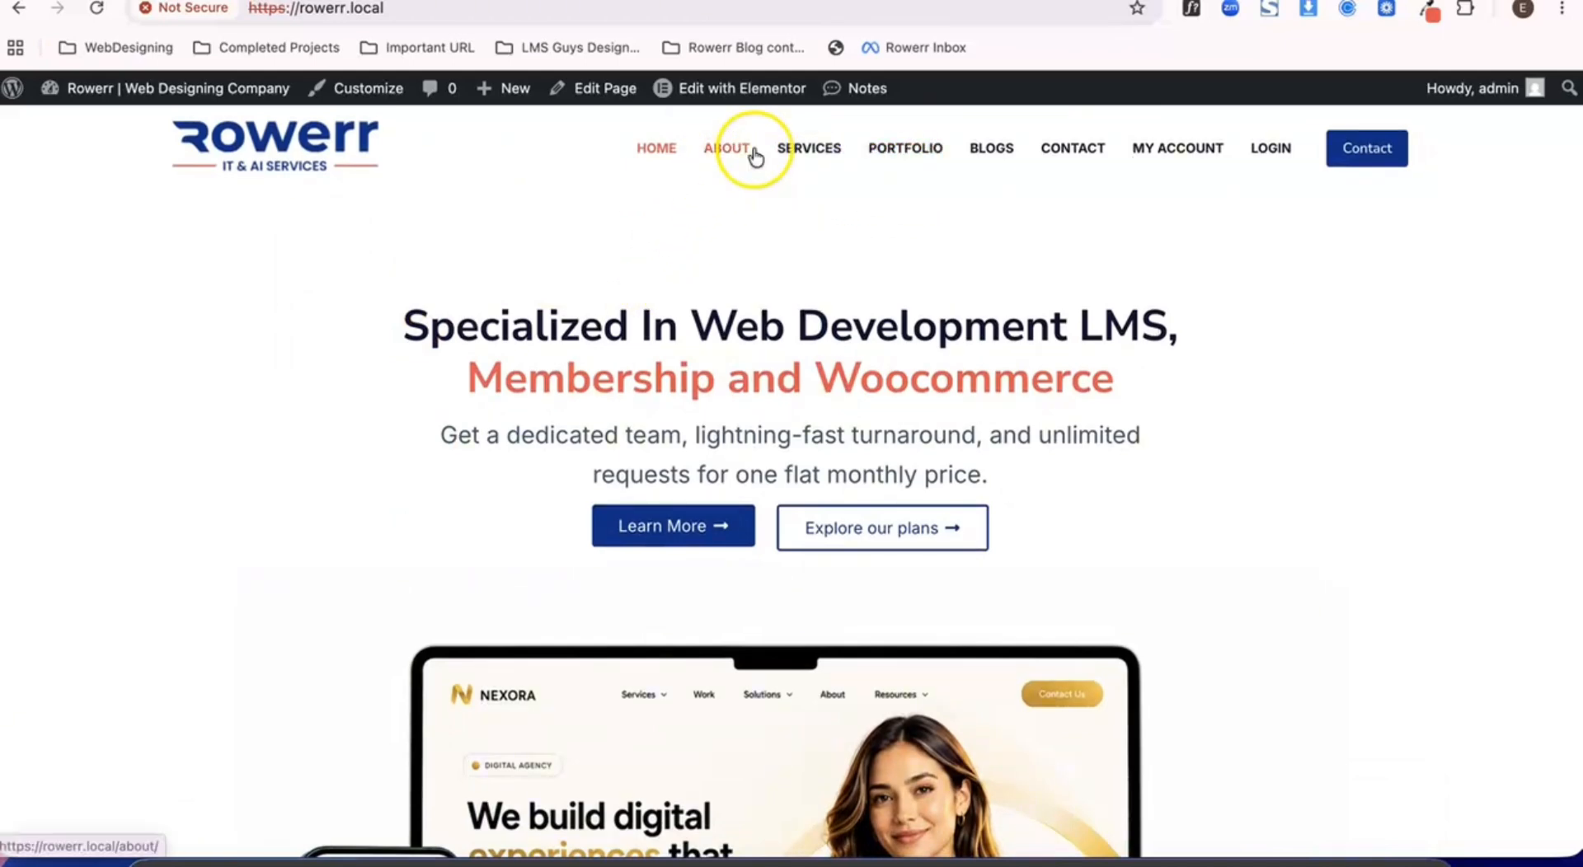
- Open the Services page and load the misspelled address rowerr.local/serviceds/ to test the 404 page
left_click(816, 157)
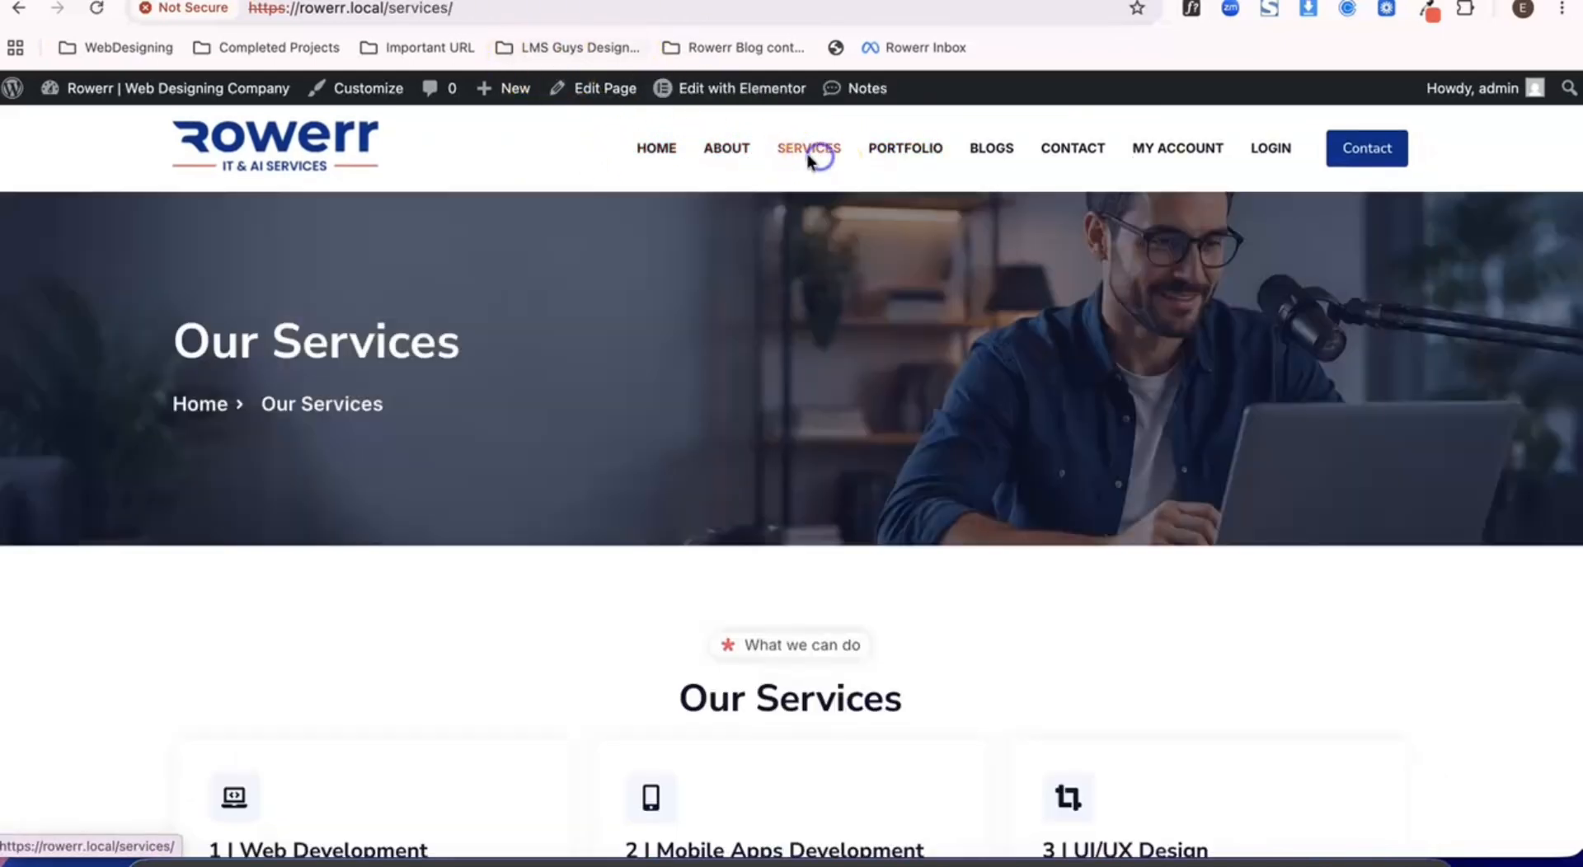
left_click(441, 8)
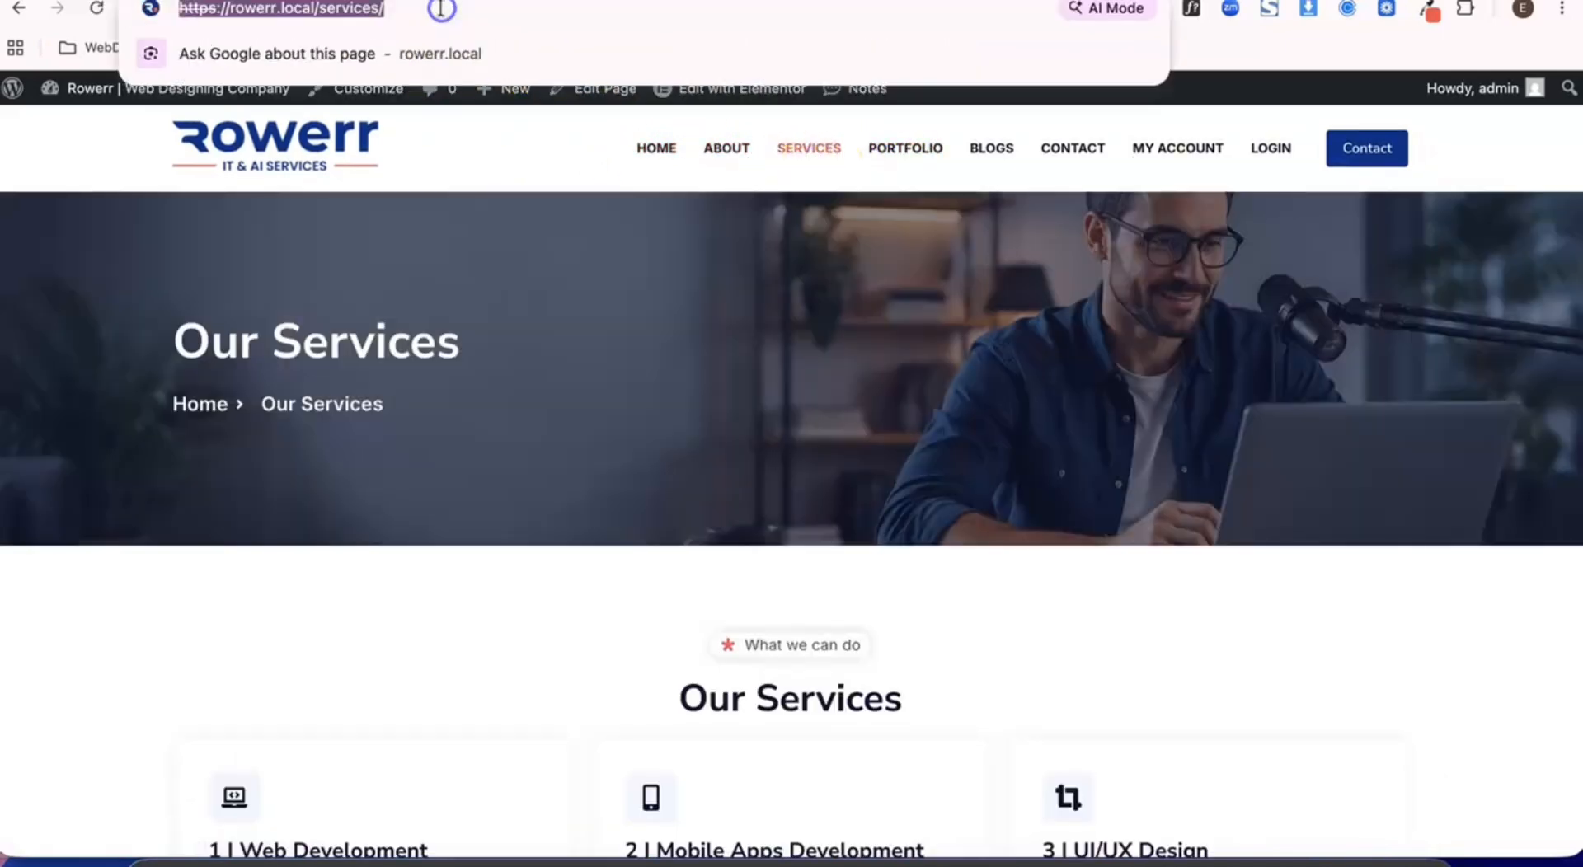
left_click(372, 10)
type("d")
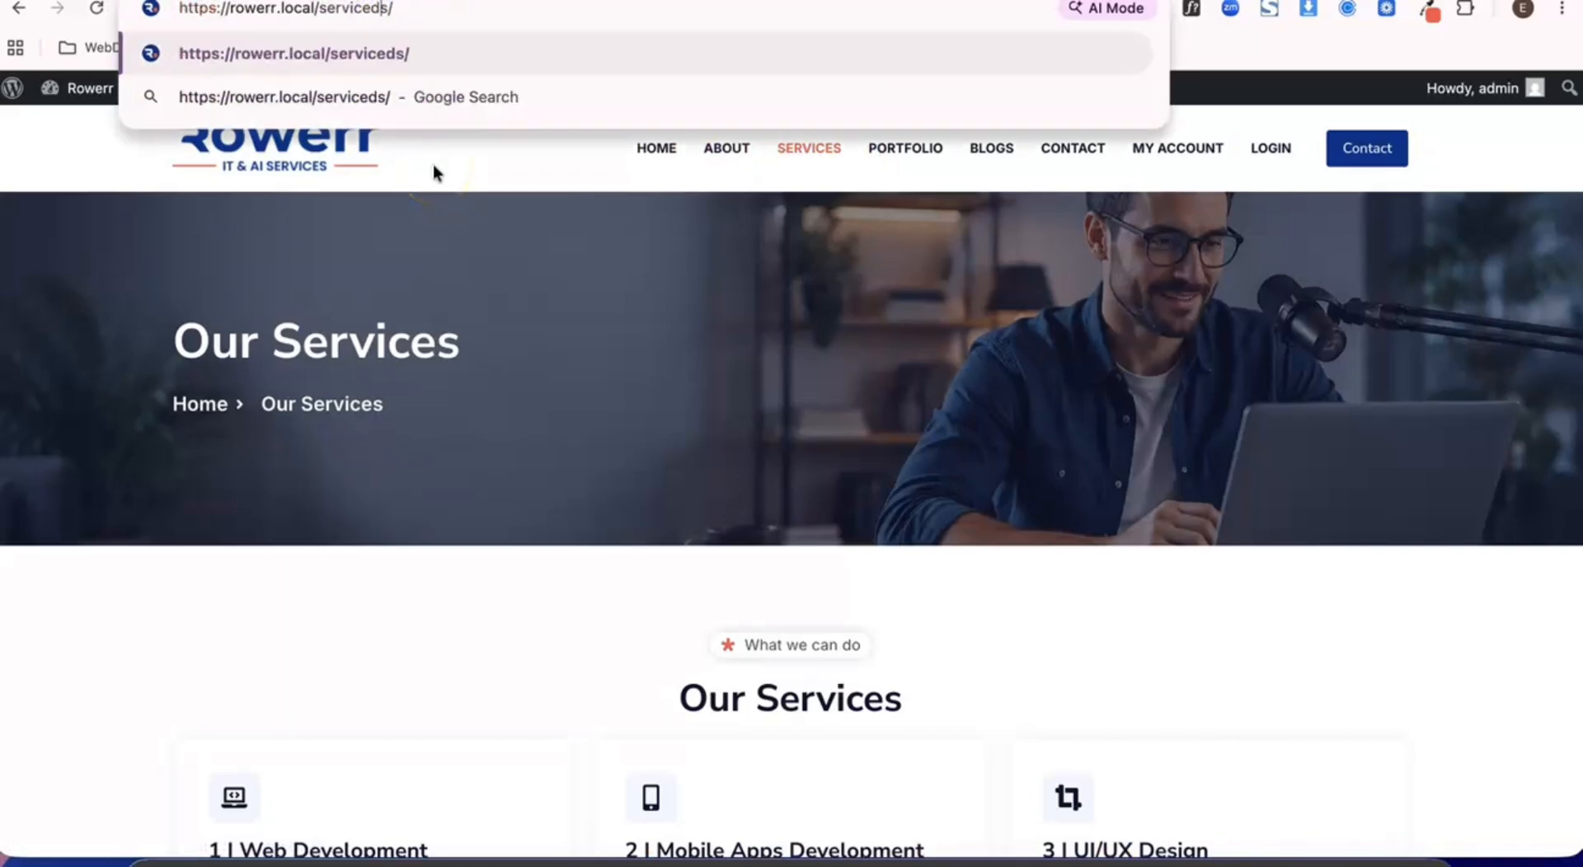
key("Return")
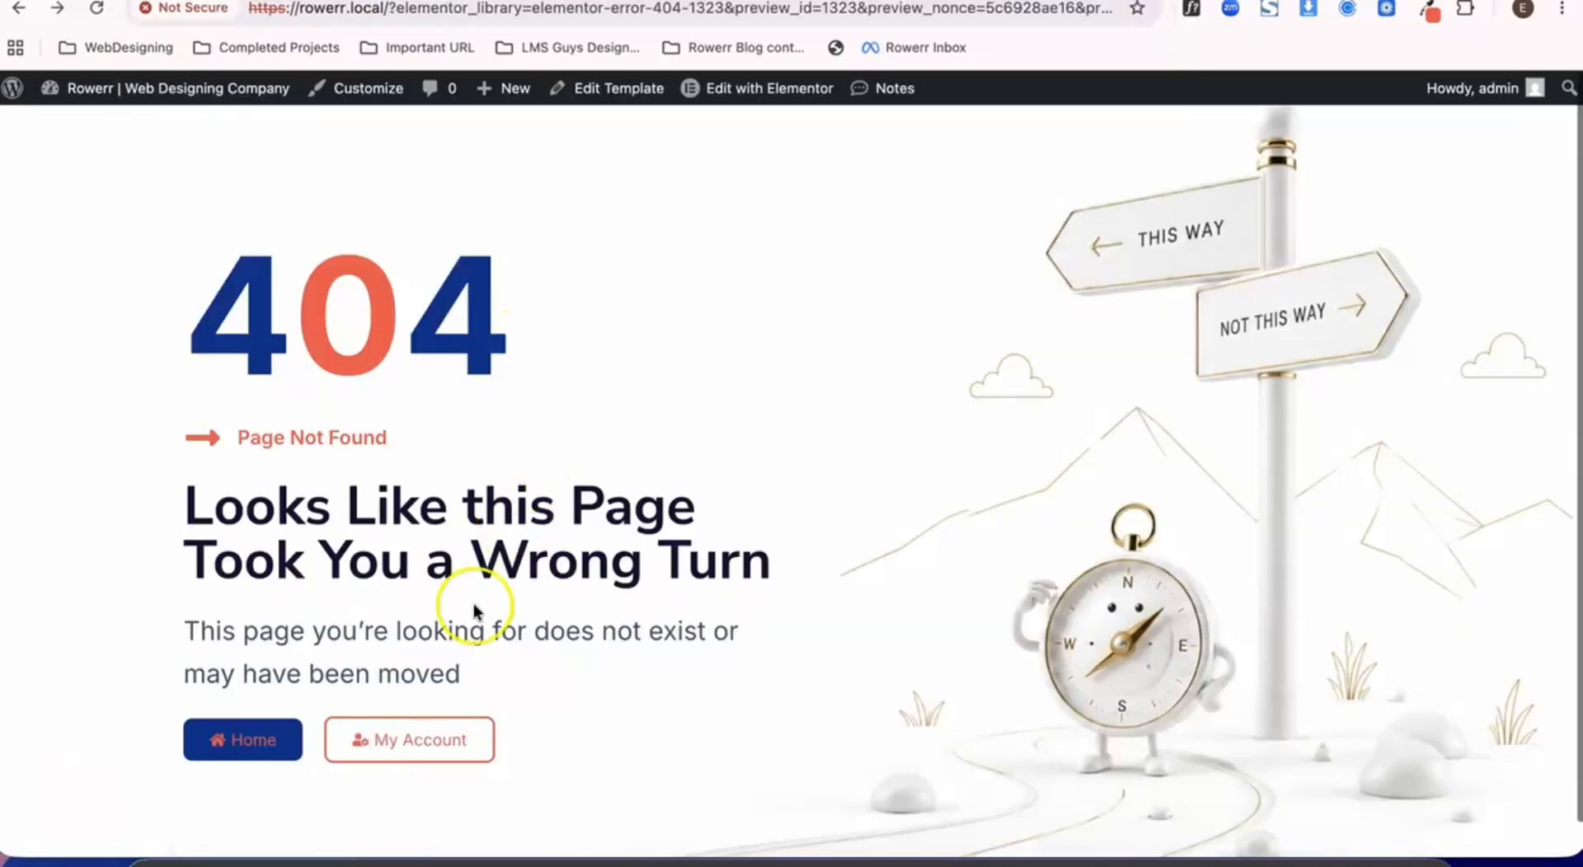
- Follow the 404 page's My Account link and look over the account page
scroll(473, 603, "down", 1)
left_click(399, 704)
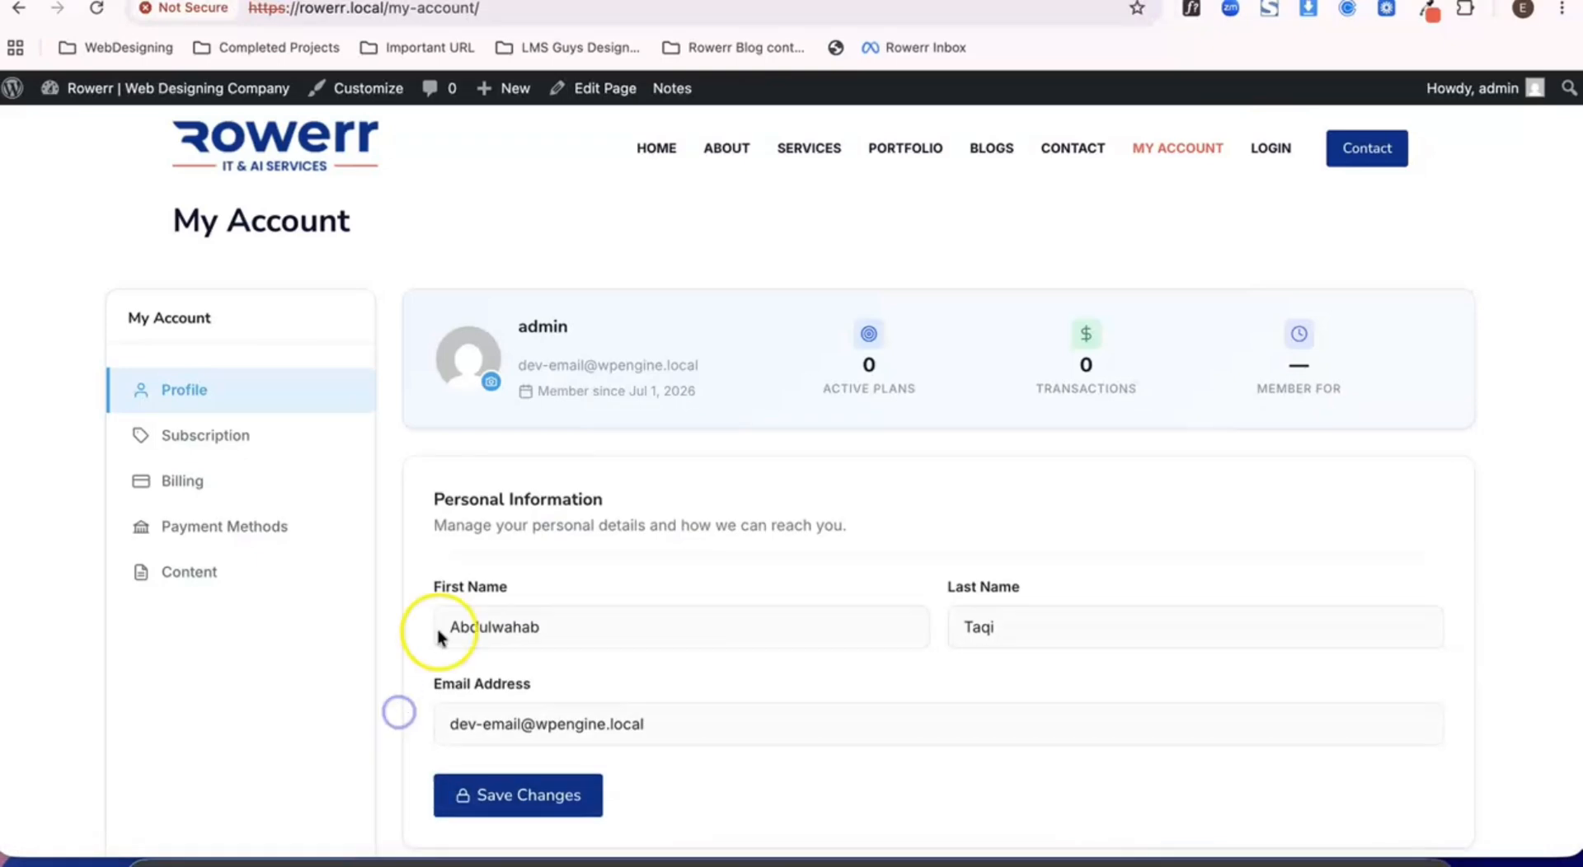
scroll(530, 553, "down", 1)
scroll(529, 553, "up", 1)
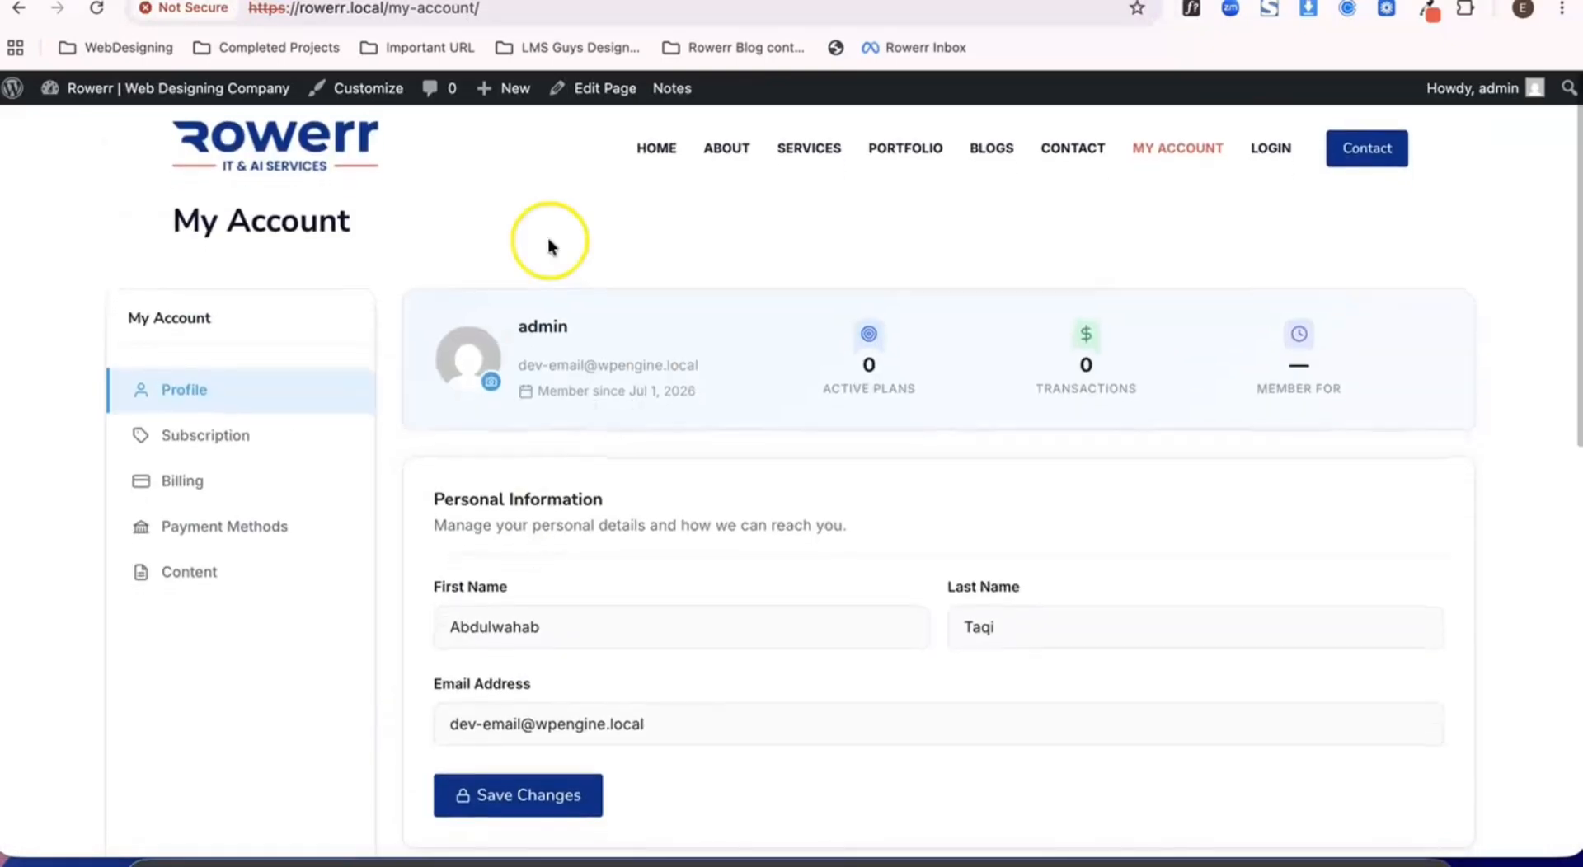
- Load the invalid address rowerr.local/my-accounuigjkht/ and look over the custom 404 page
left_click(473, 11)
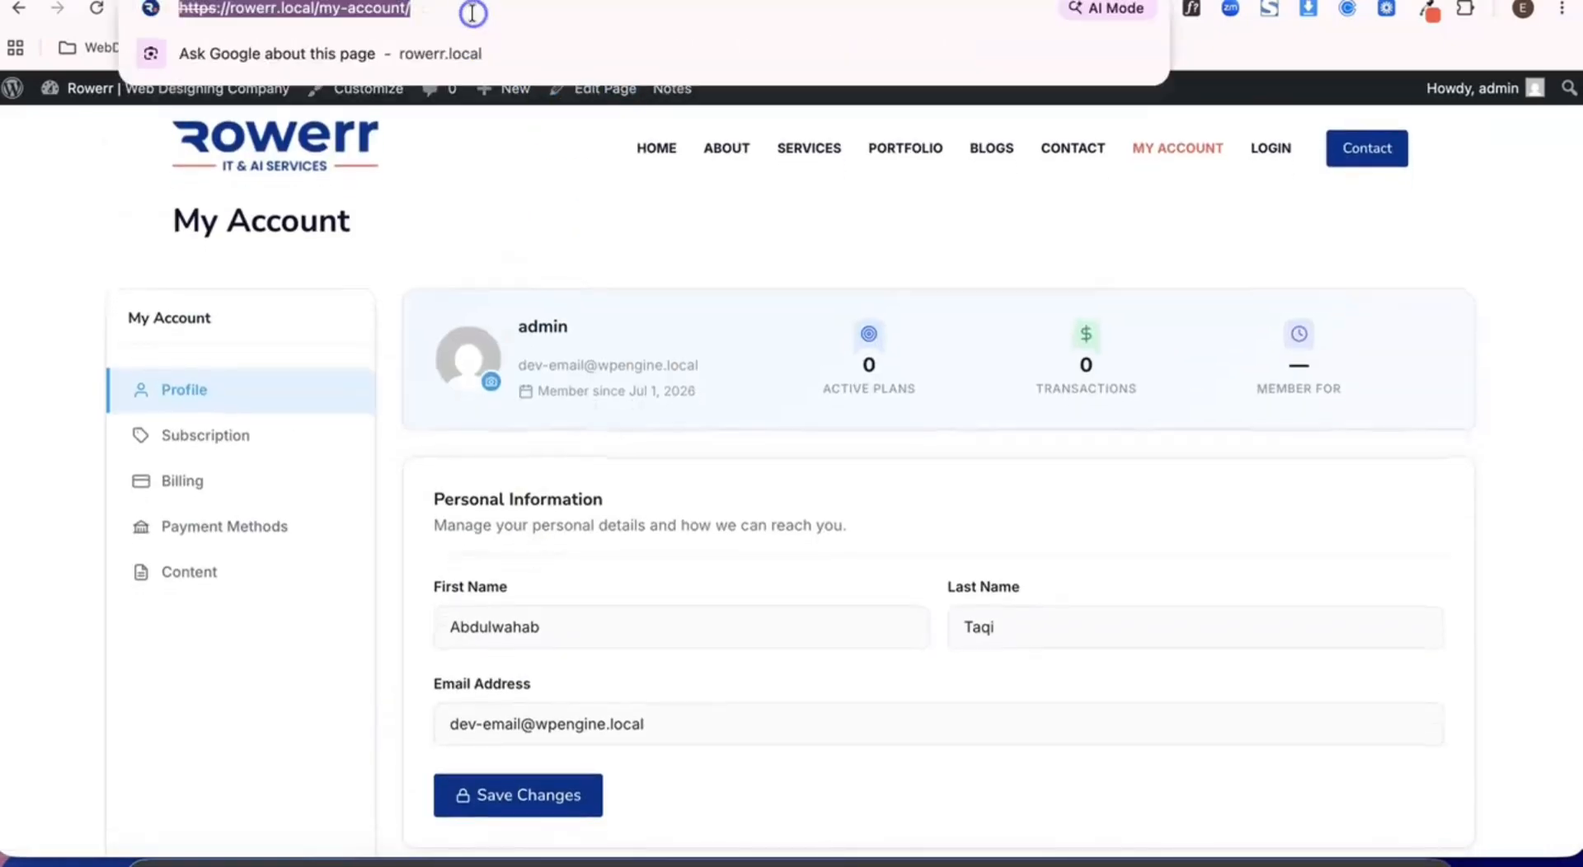
left_click(397, 10)
type("uigjkh")
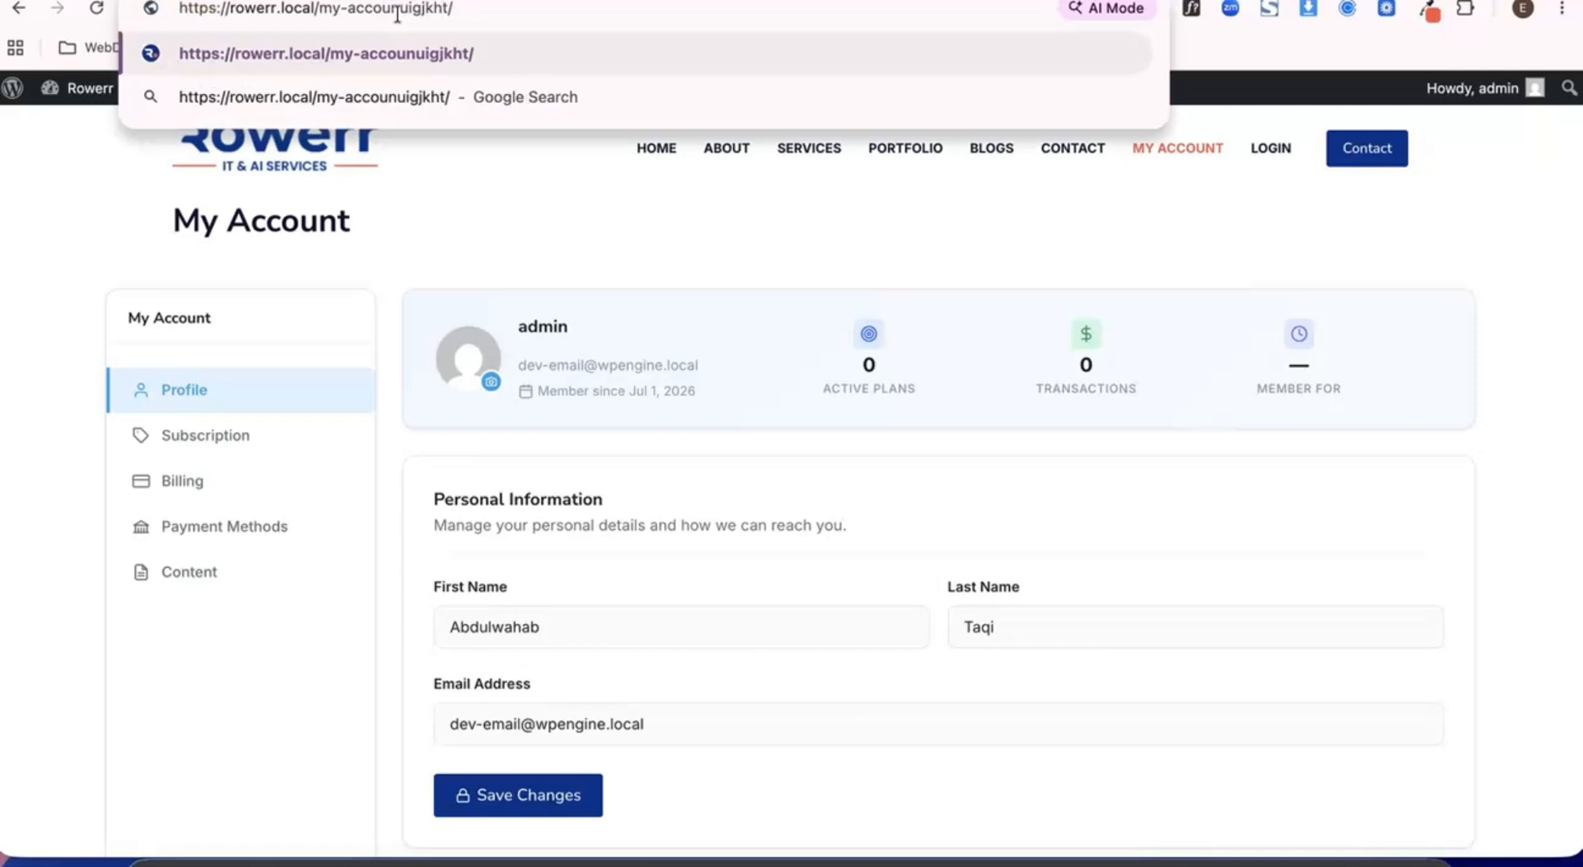
key("Return")
scroll(504, 326, "down", 1)
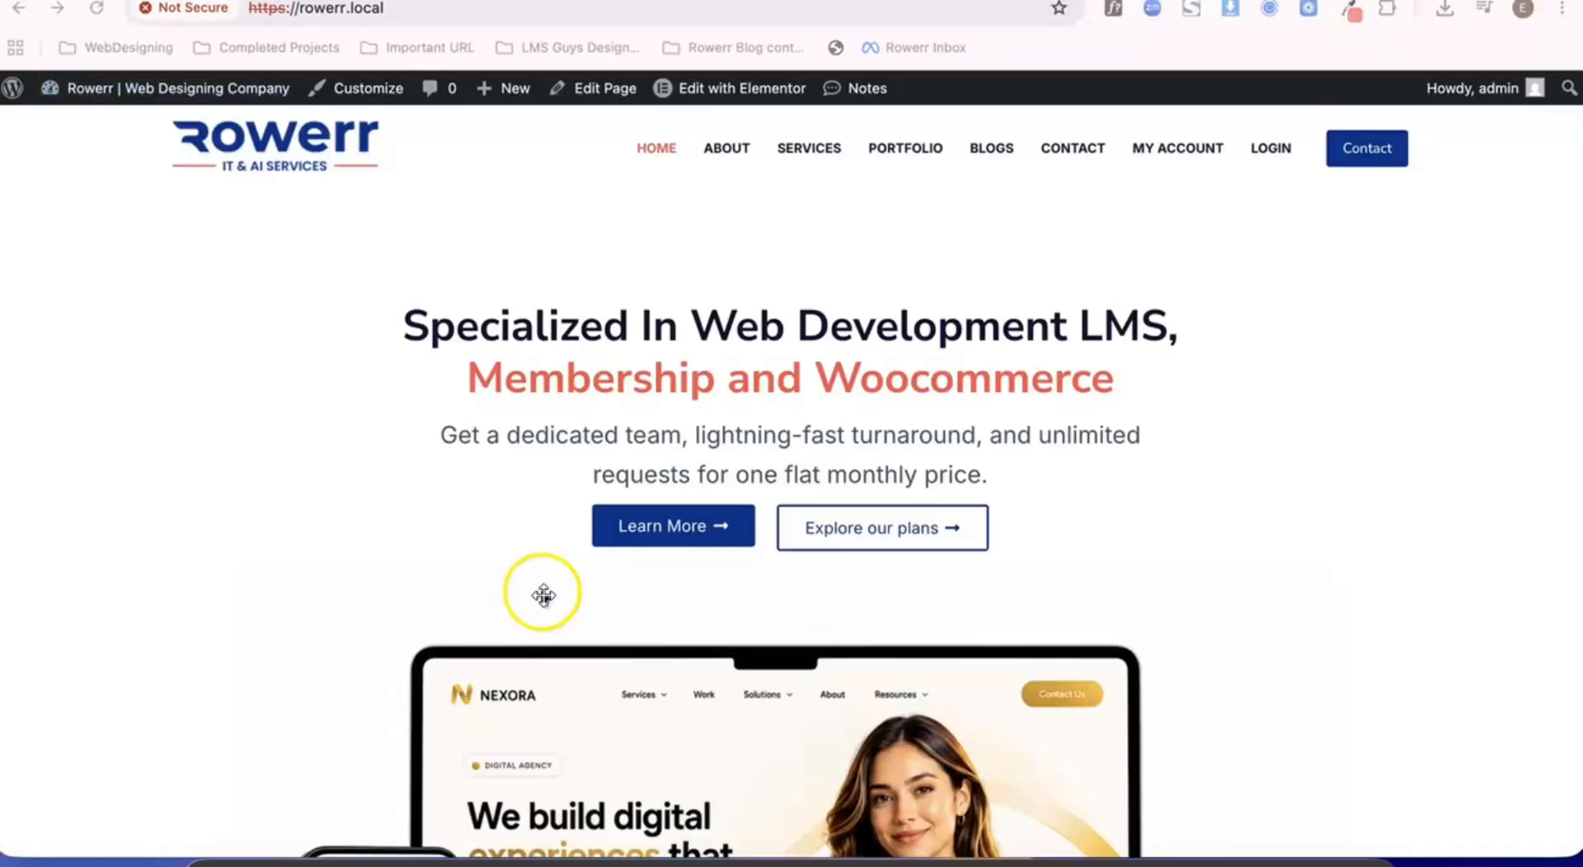
scroll(543, 596, "down", 5)
scroll(541, 587, "up", 5)
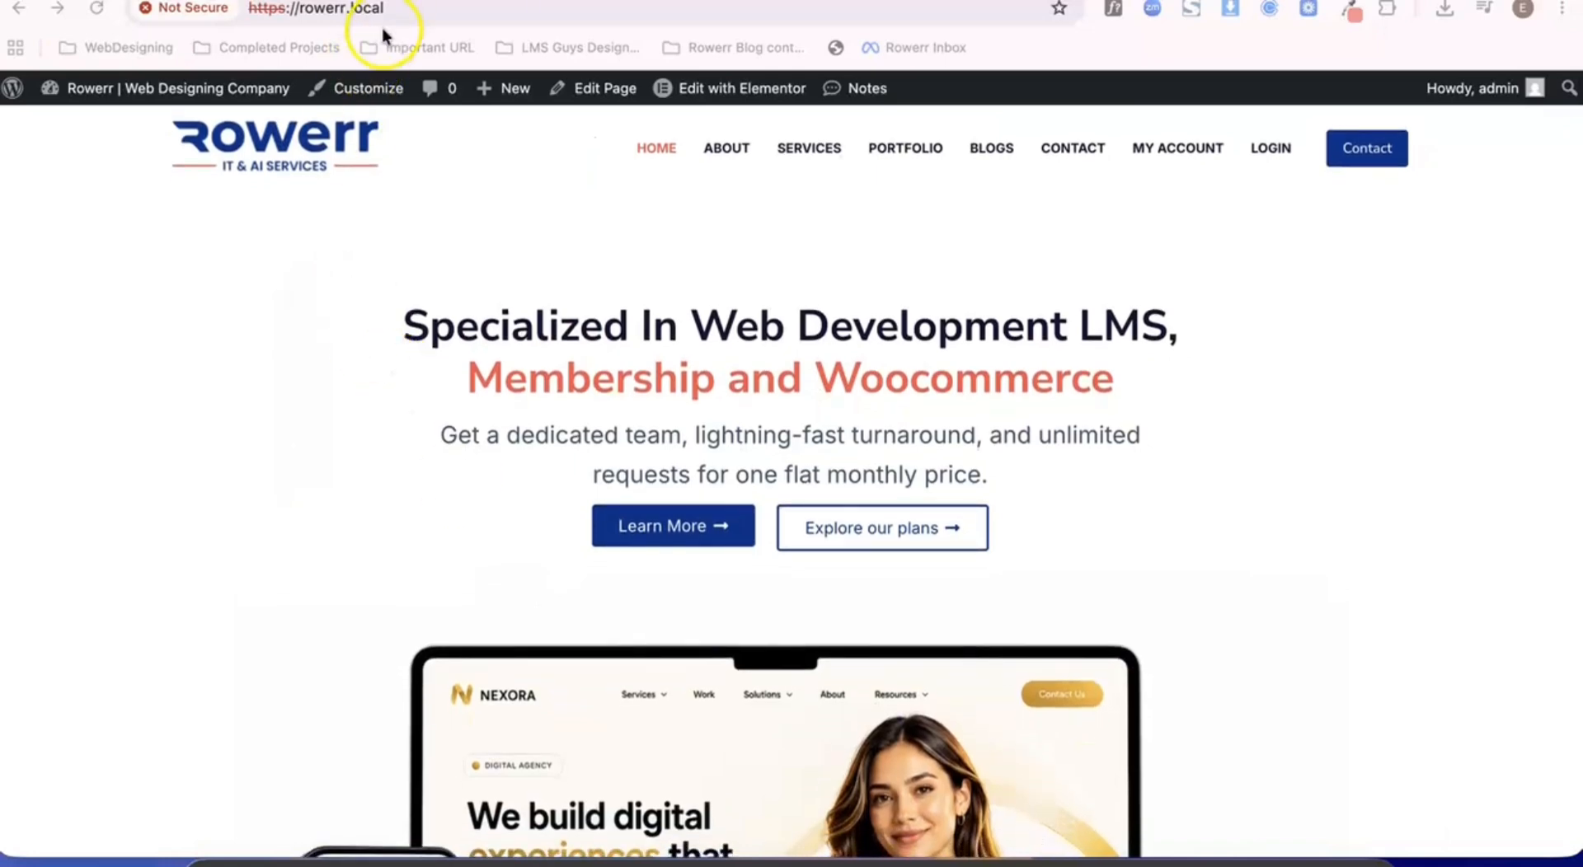
- Open the About page from the home page, load the misspelled address rowerr.local/aboutt/ and examine the default not-found text
left_click(728, 151)
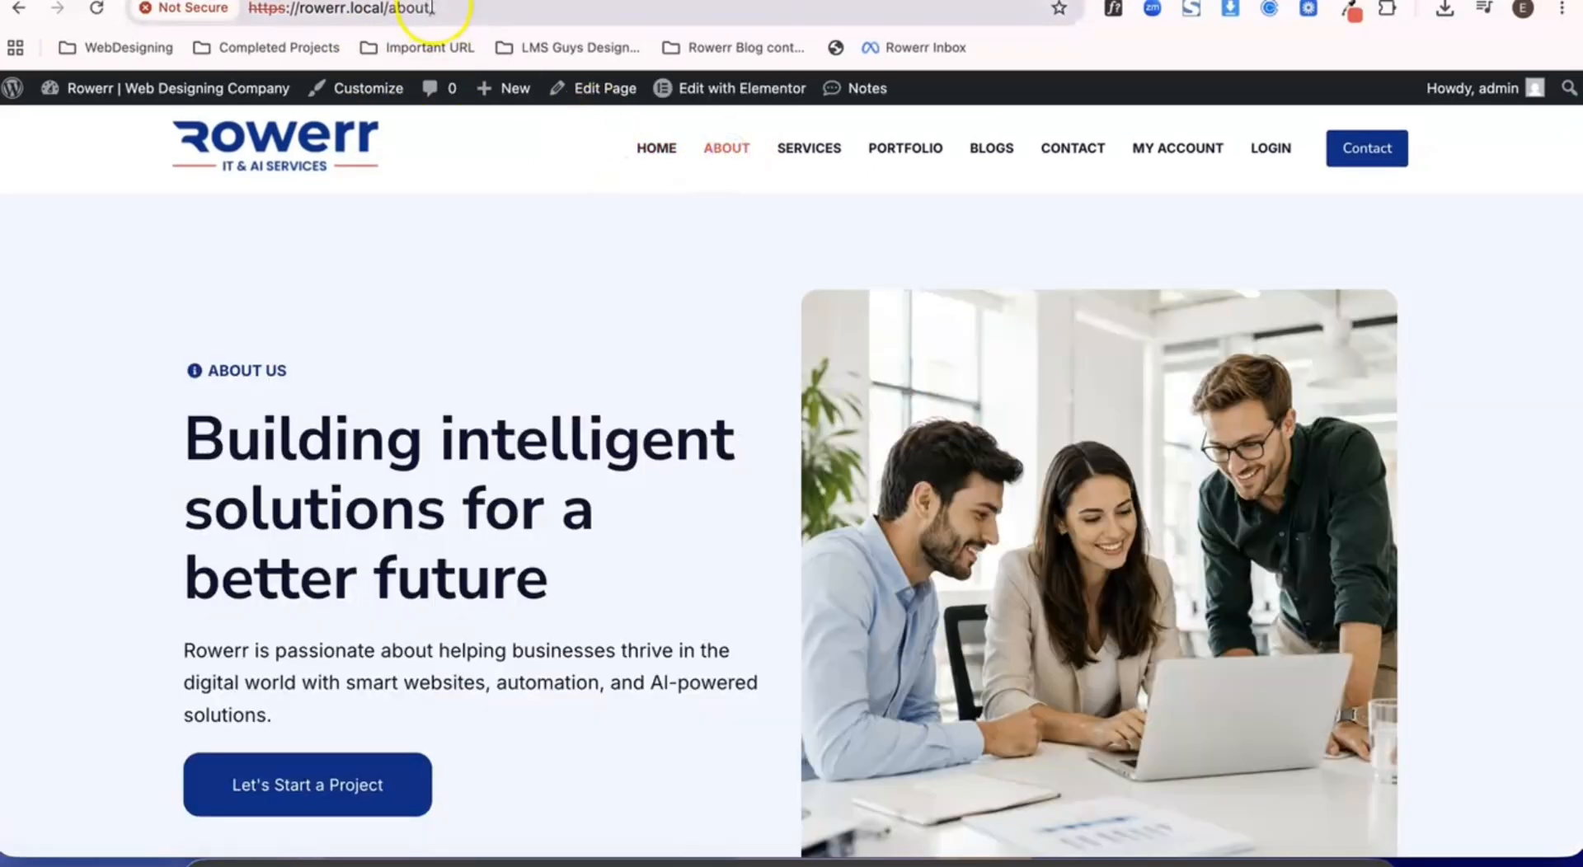
left_click(432, 8)
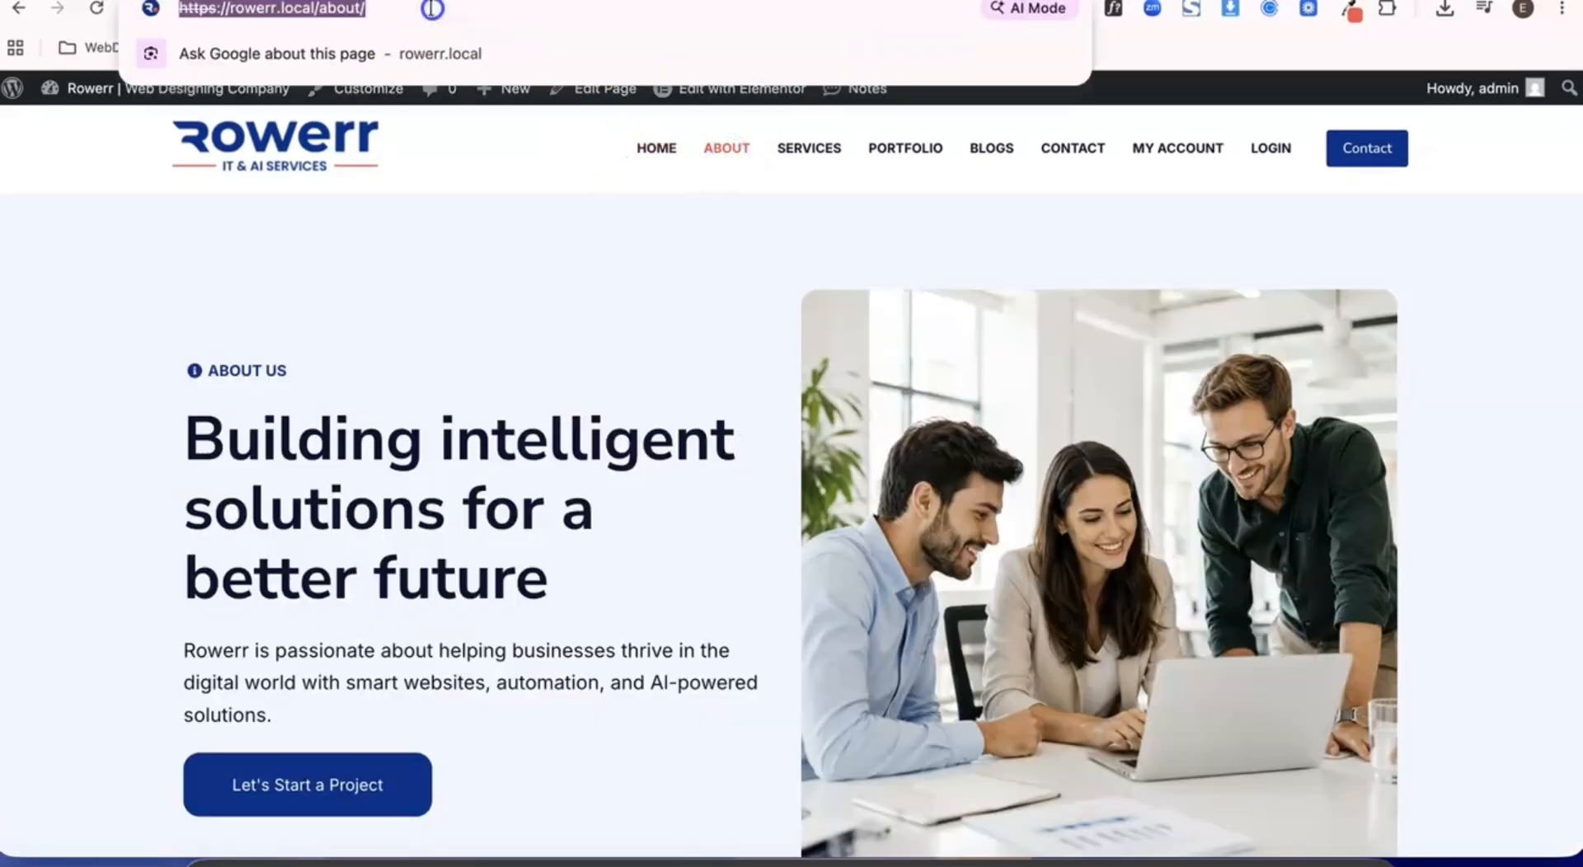
left_click(357, 11)
type("t")
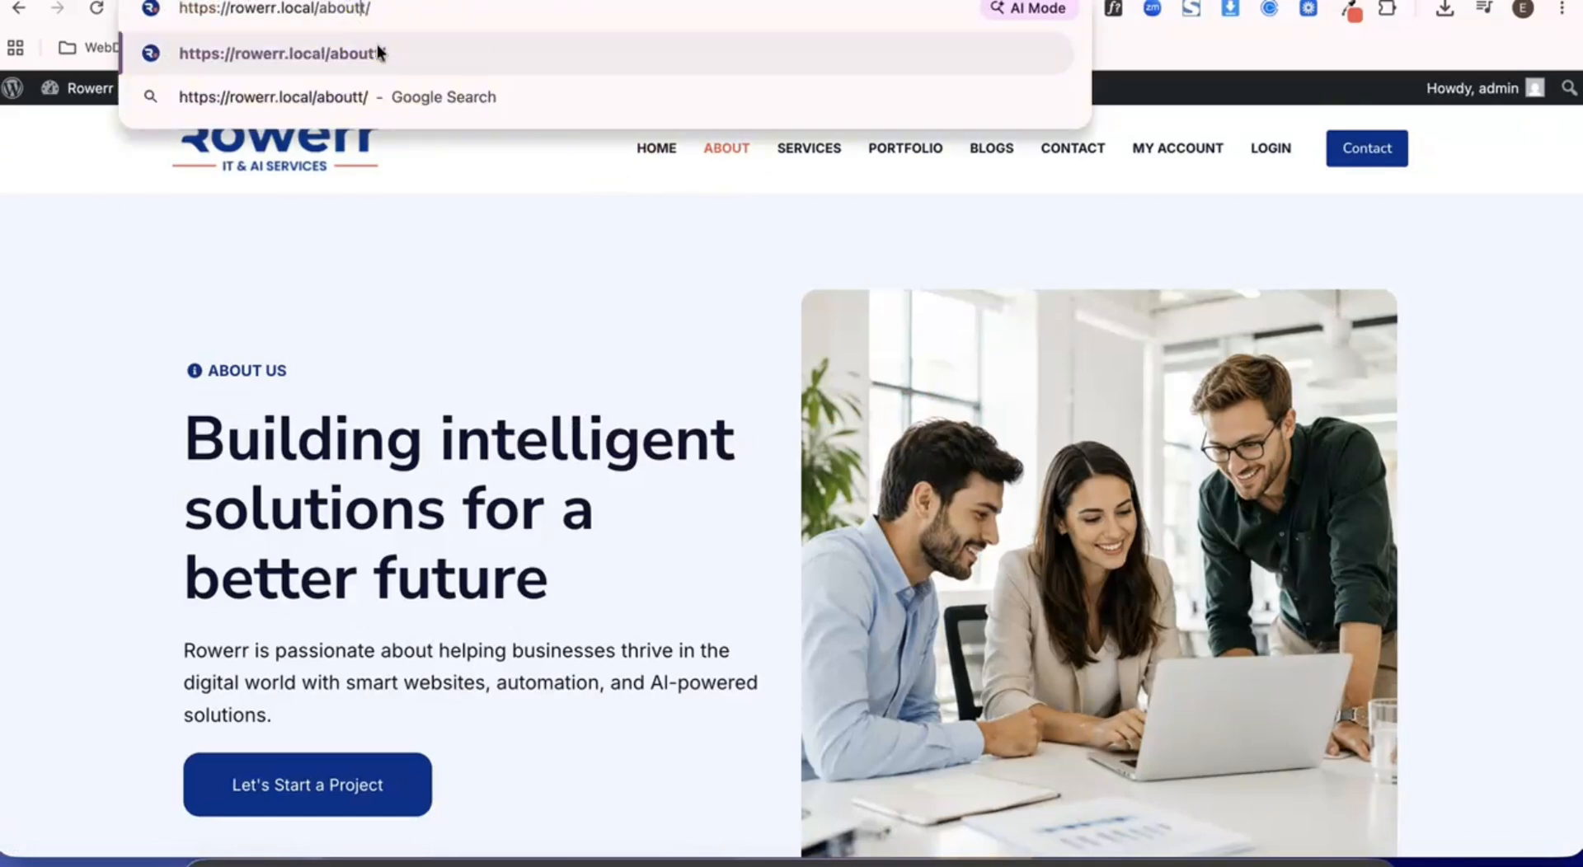
key("Return")
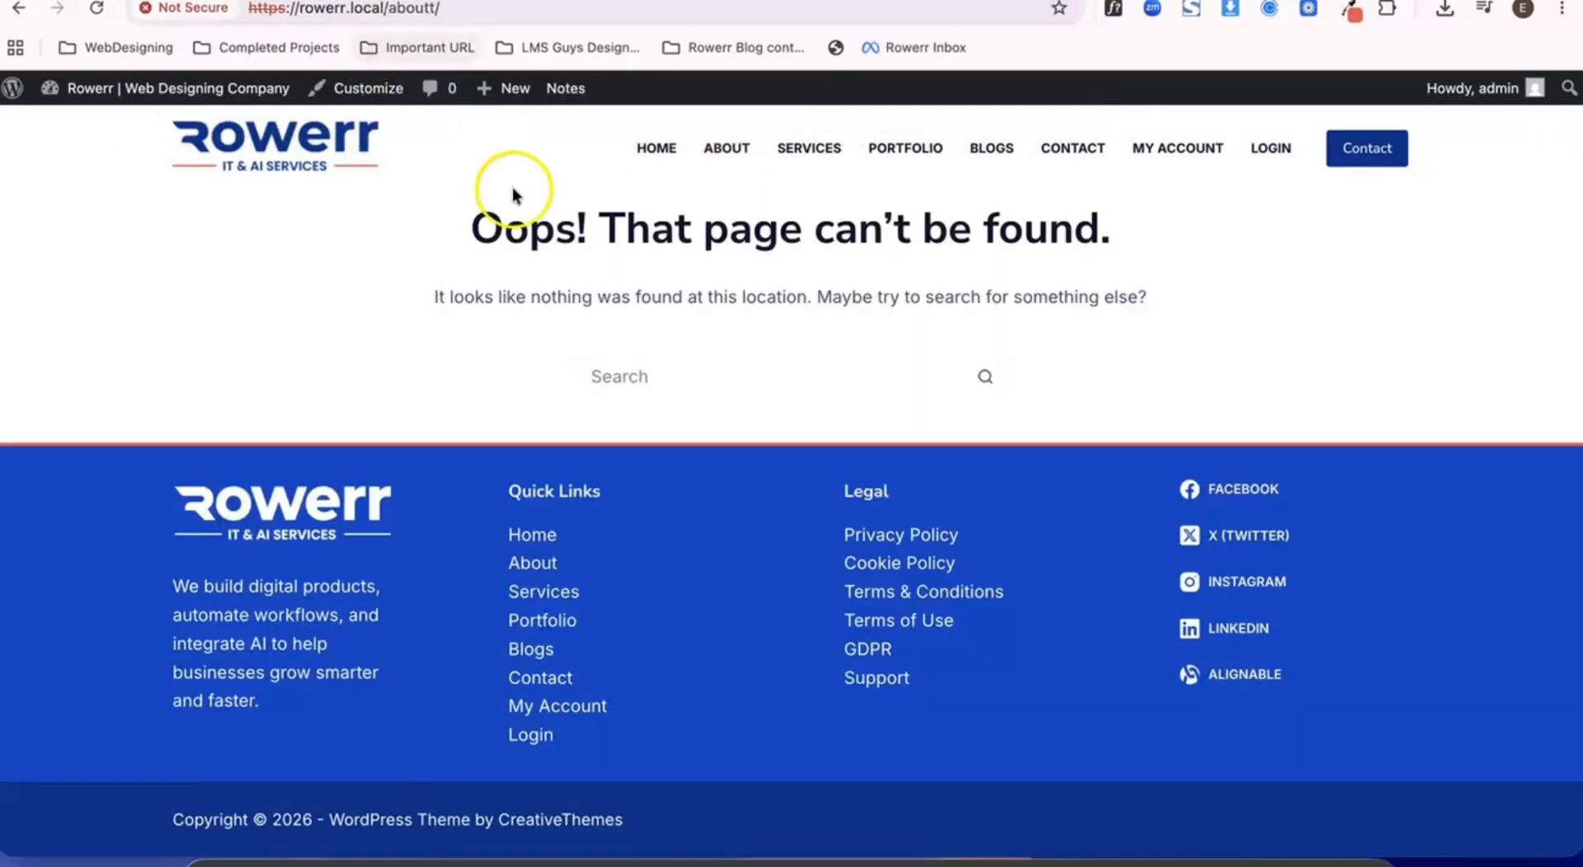
left_click_drag(463, 215, 732, 294)
left_click(968, 314)
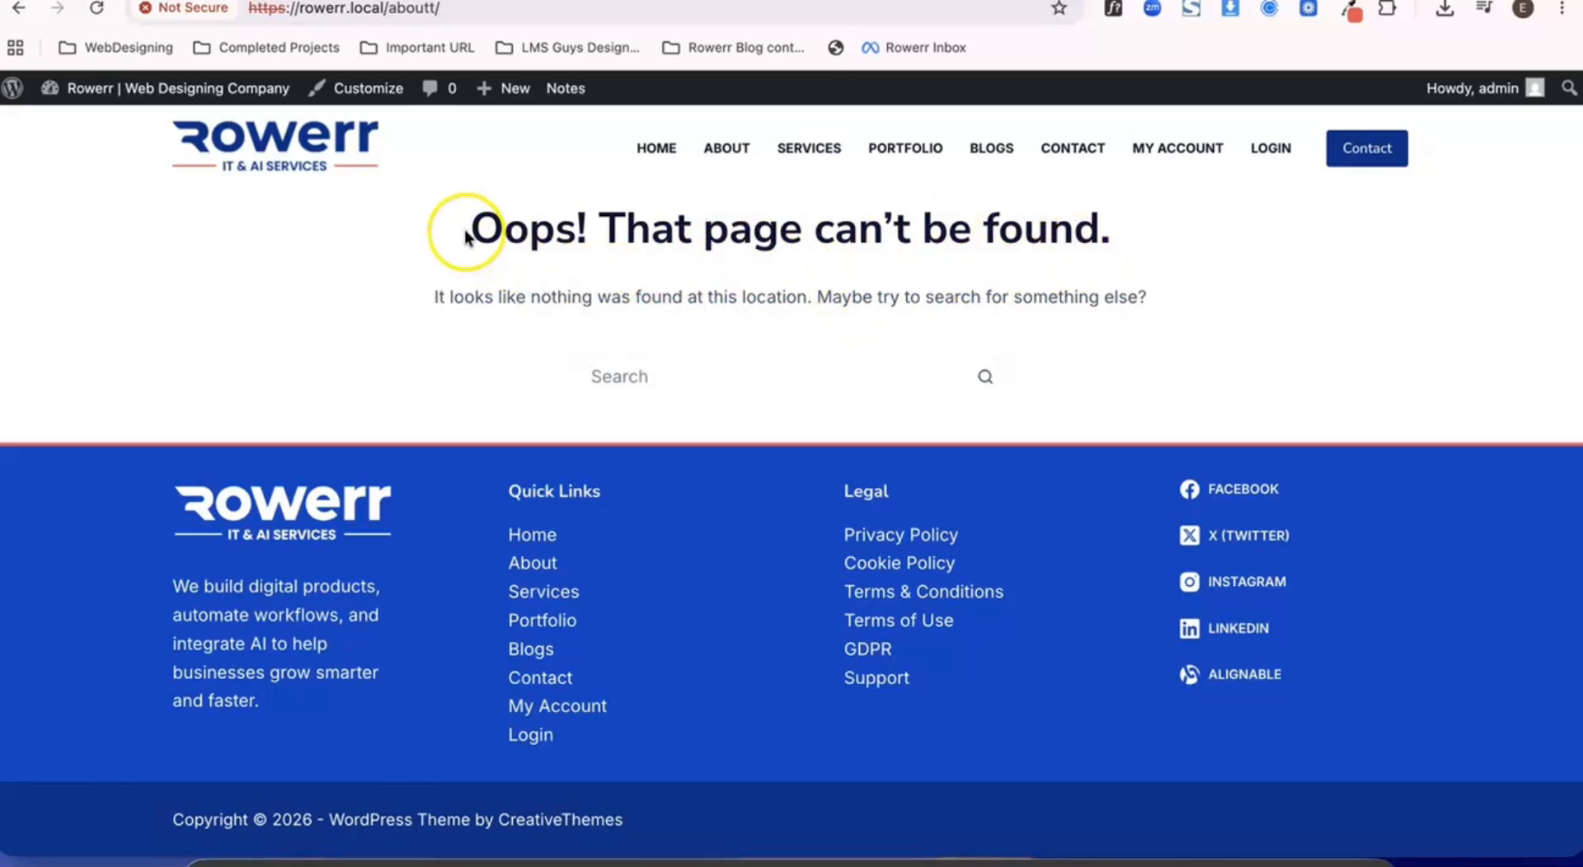
left_click_drag(464, 233, 1119, 371)
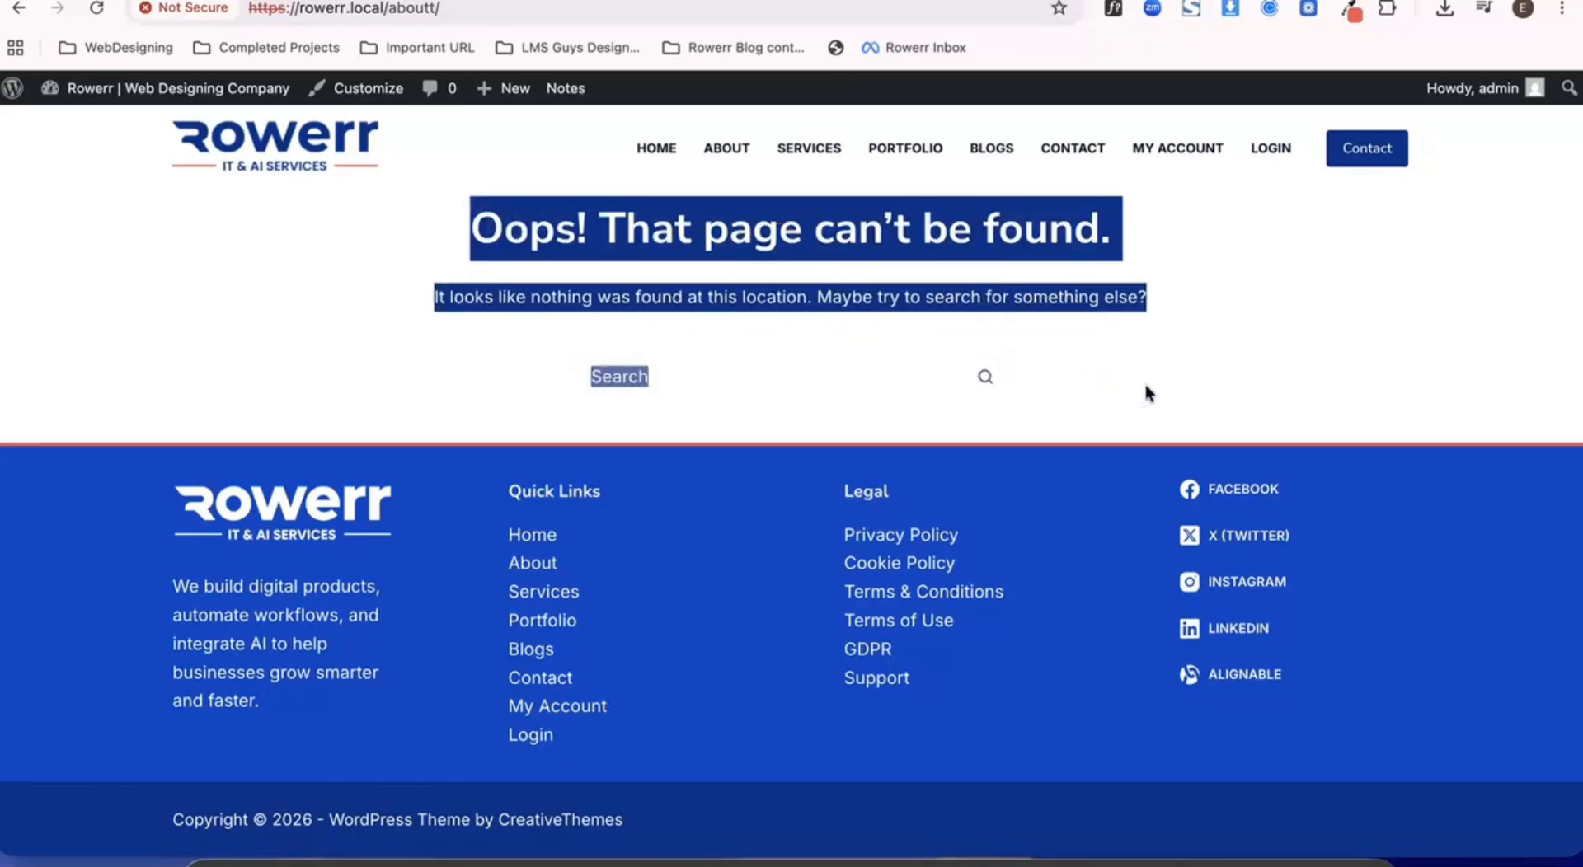
left_click(1146, 387)
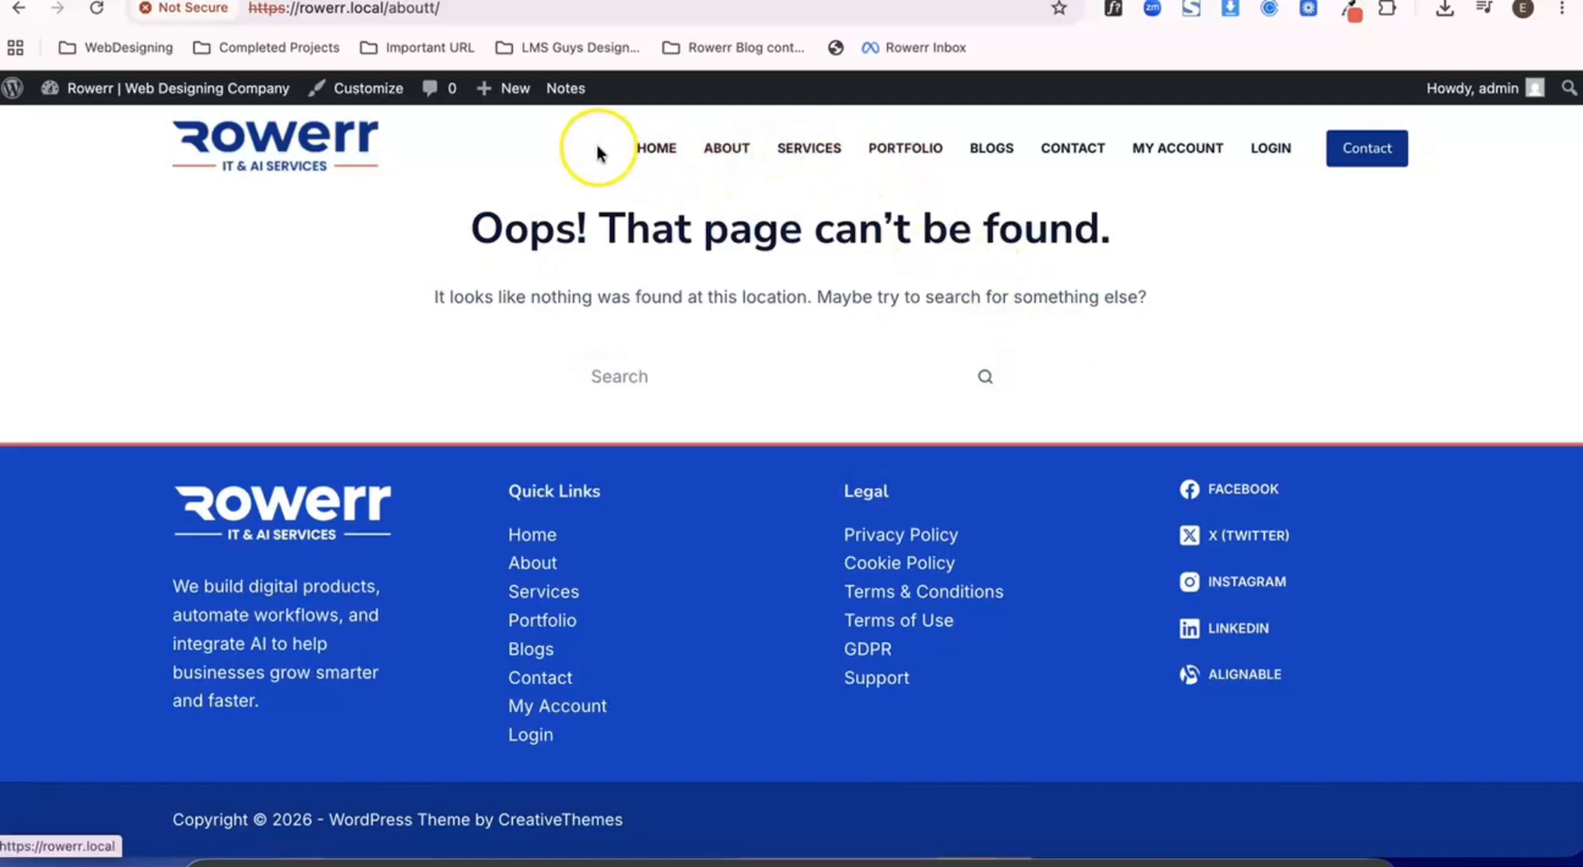
- Open Elementor's Theme Builder from the WordPress dashboard and add a new Error 404 template
mouse_move(161, 93)
left_click(96, 129)
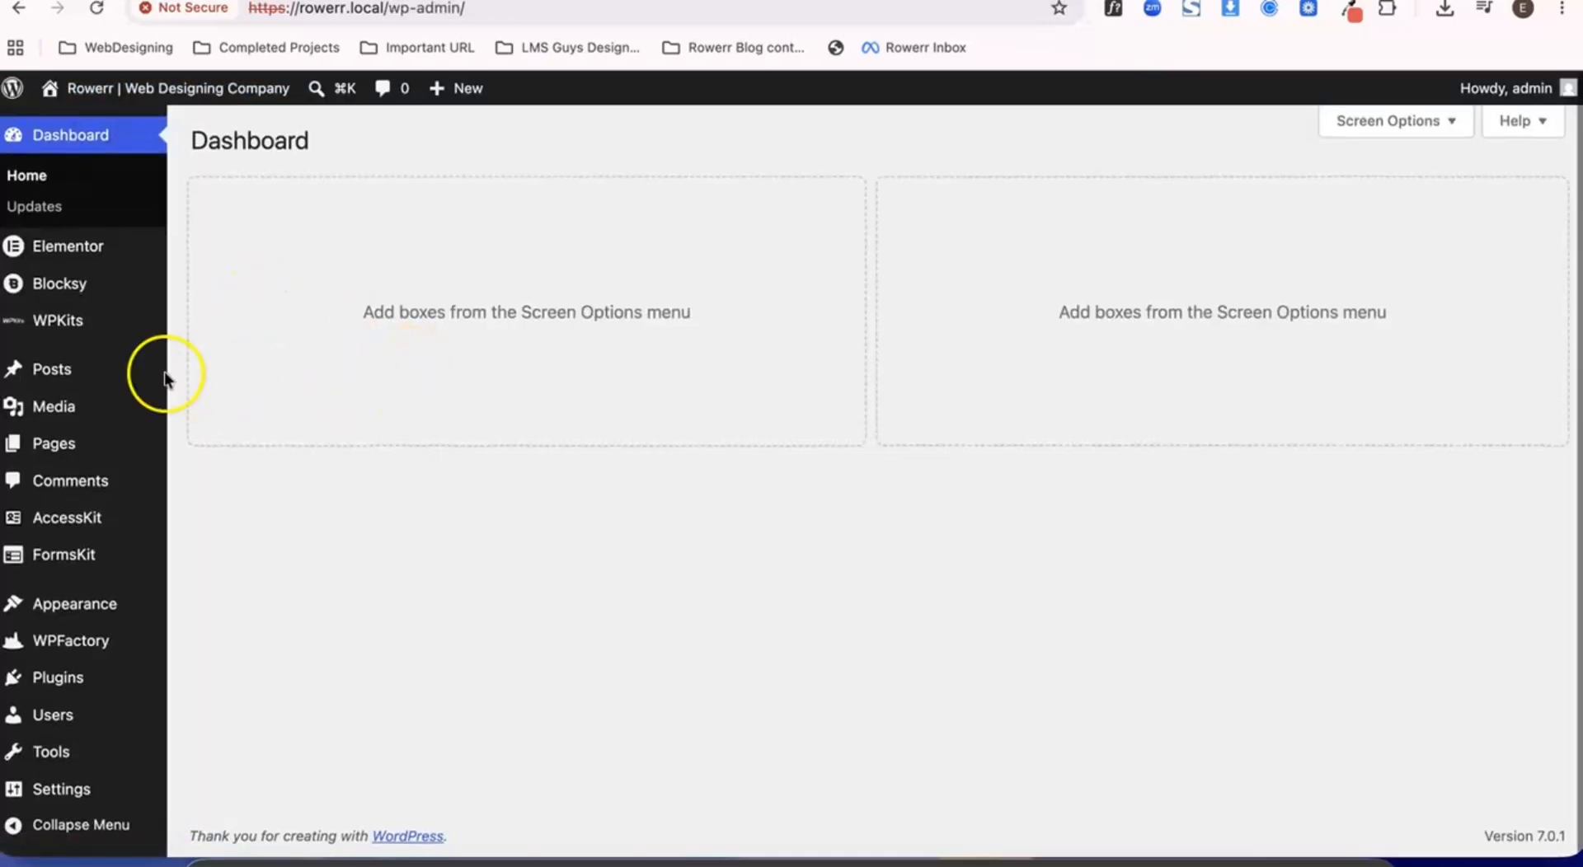
mouse_move(162, 377)
mouse_move(99, 245)
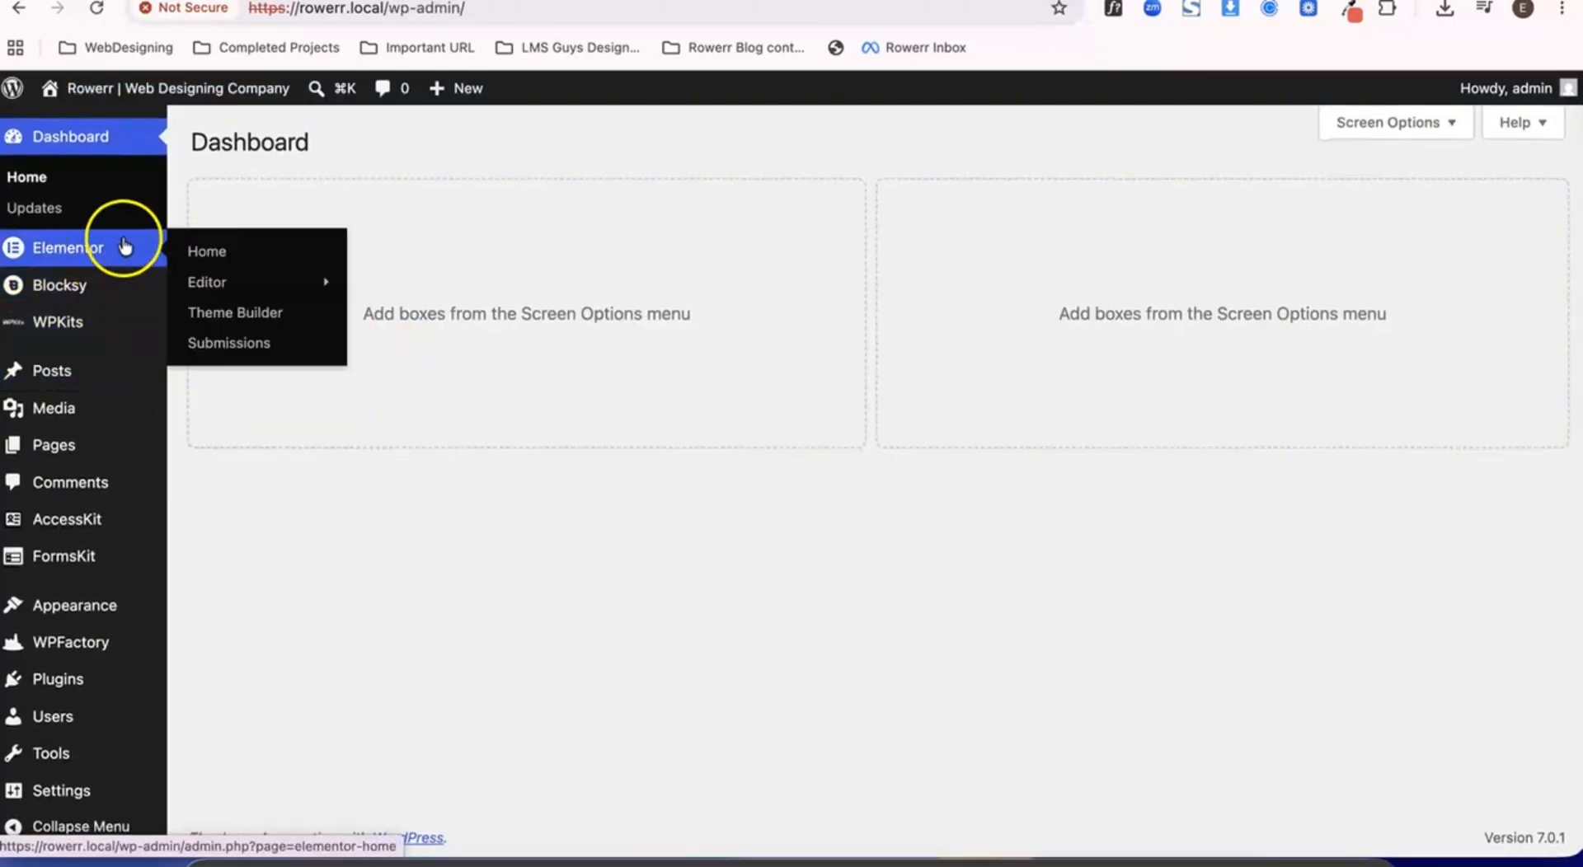
left_click(212, 314)
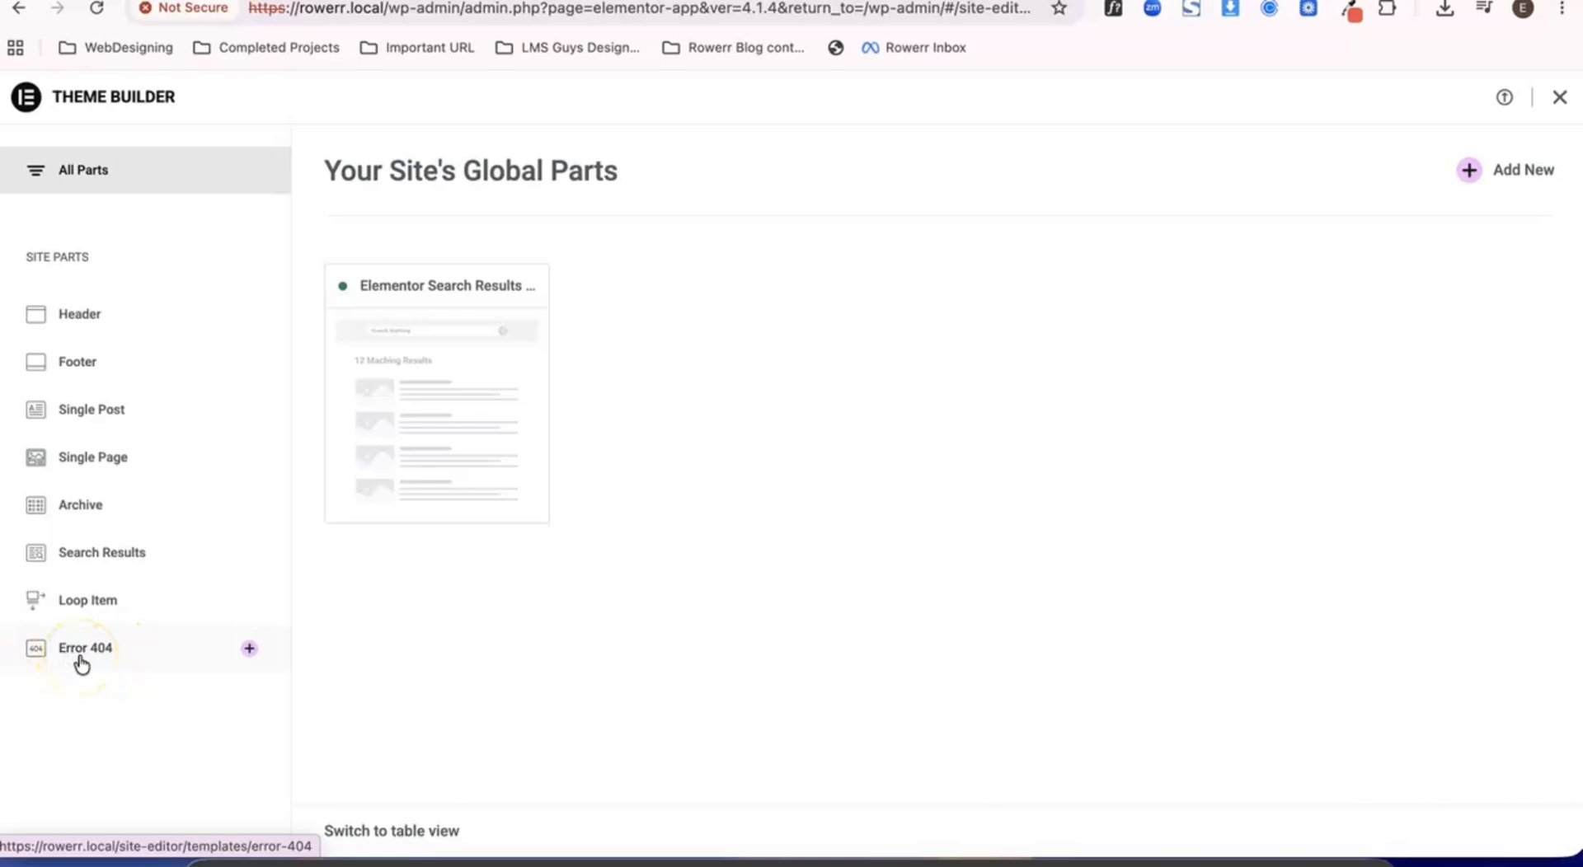
left_click(80, 660)
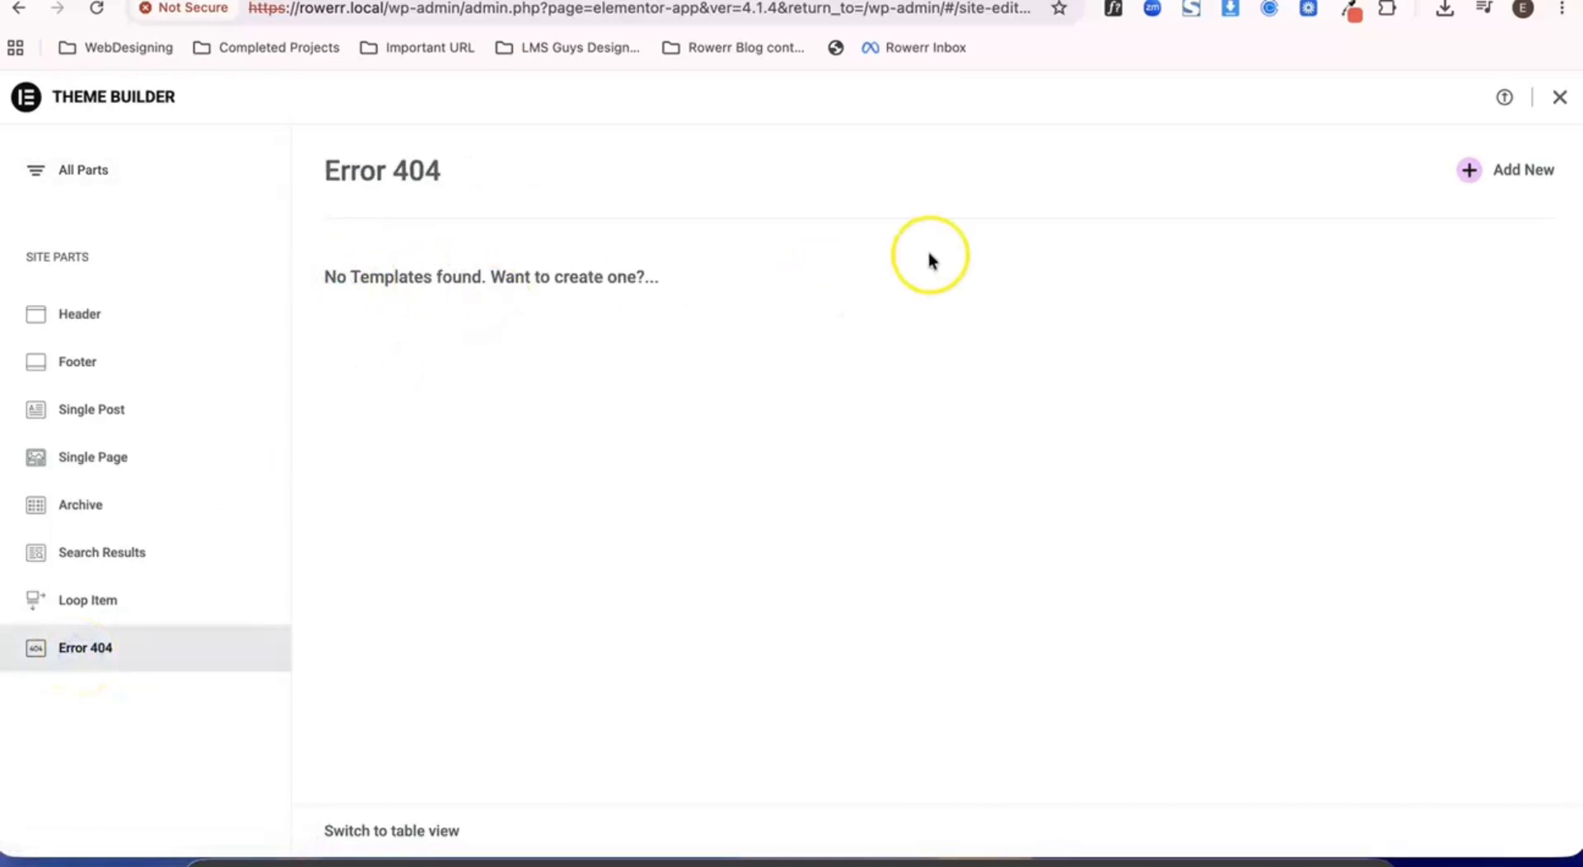
left_click(1469, 173)
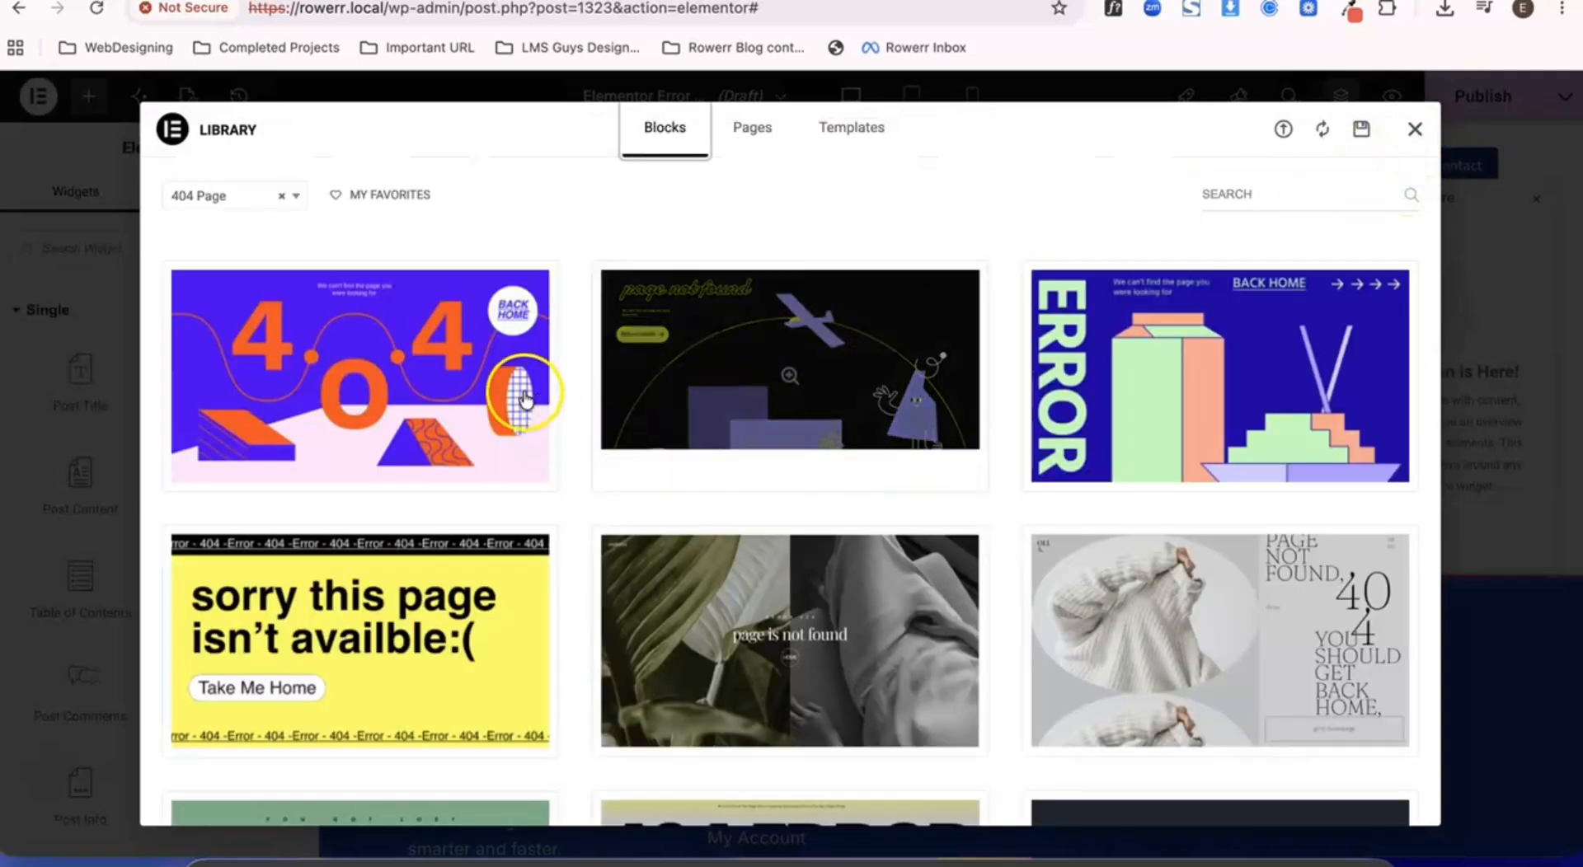
- Browse the ready-made 404 Page blocks, close the library without inserting one, and hide the Structure navigator
scroll(1130, 367, "down", 8)
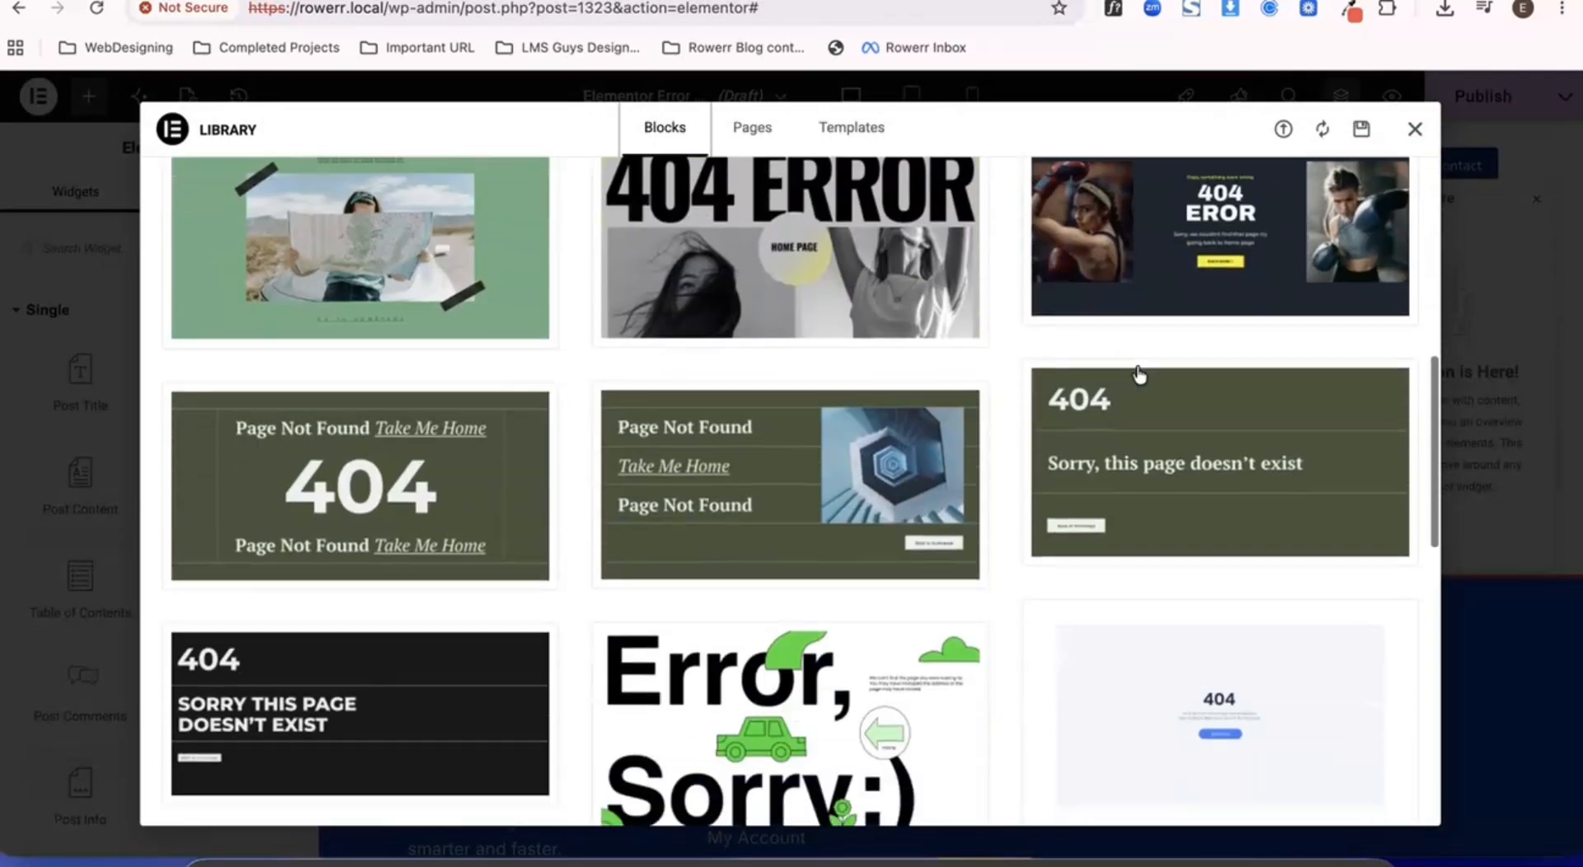
scroll(1139, 375, "up", 4)
scroll(1140, 375, "down", 10)
scroll(1140, 375, "up", 6)
scroll(1139, 376, "up", 5)
left_click(1414, 128)
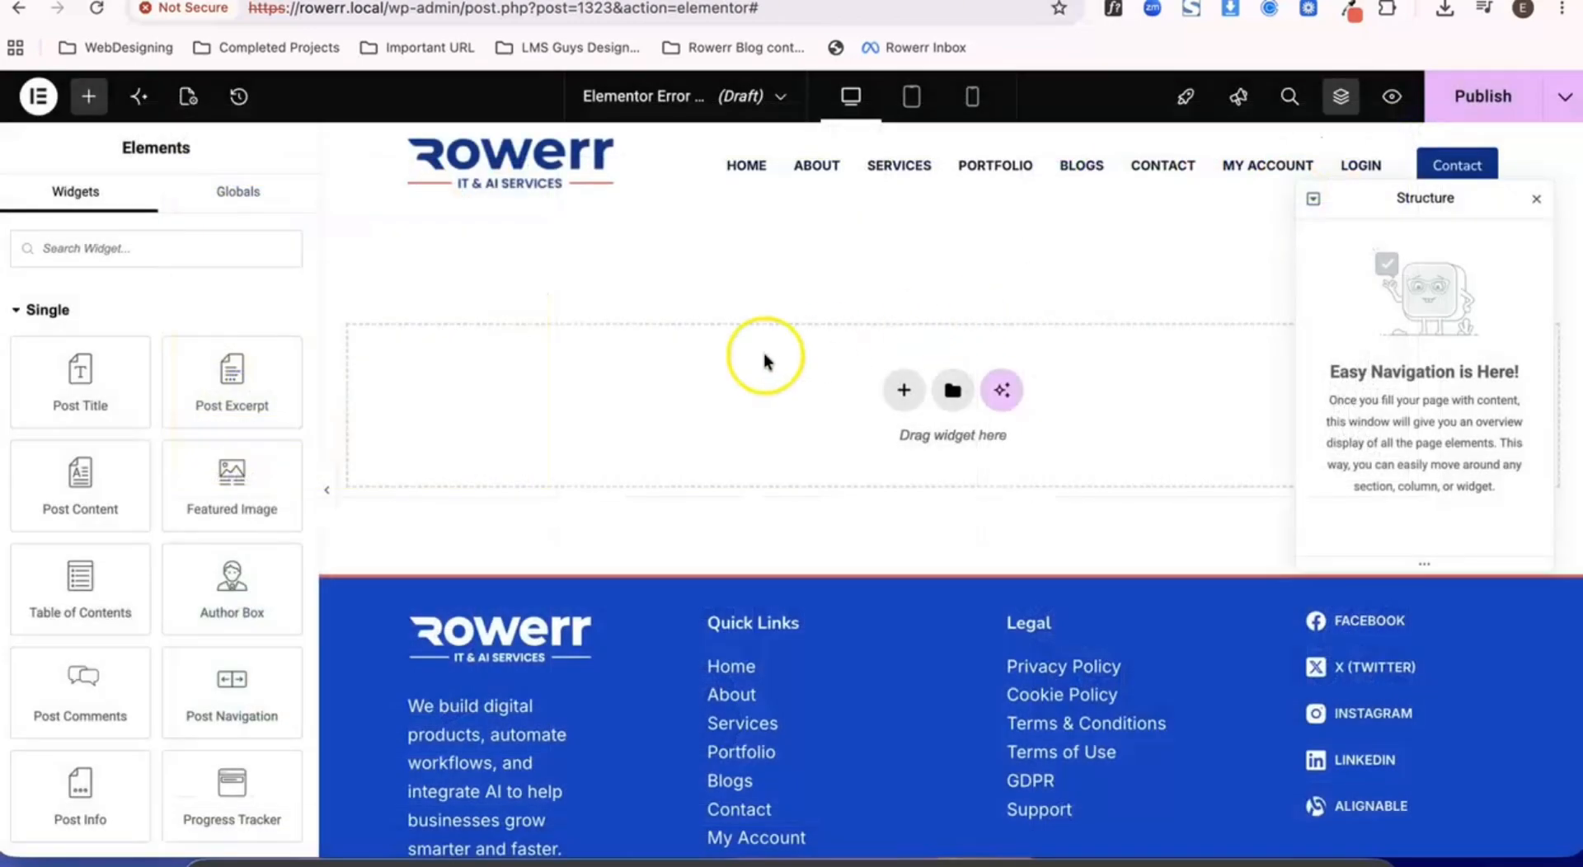
left_click(1536, 199)
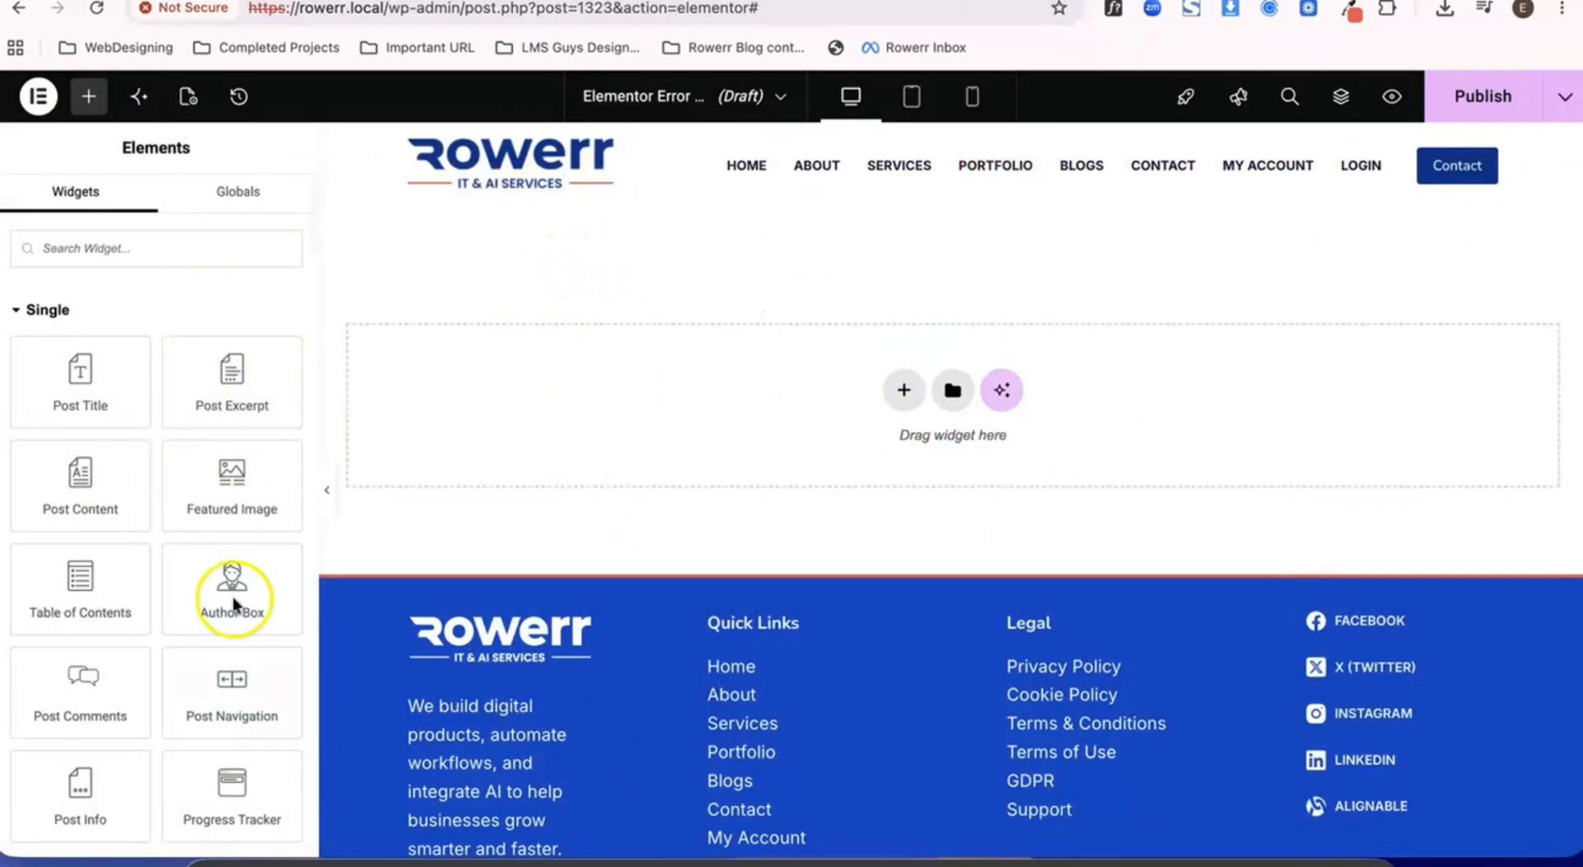
- Set the template's page layout to Elementor Canvas, publish it with the Include 404 Page condition, and reload the editor
left_click(185, 109)
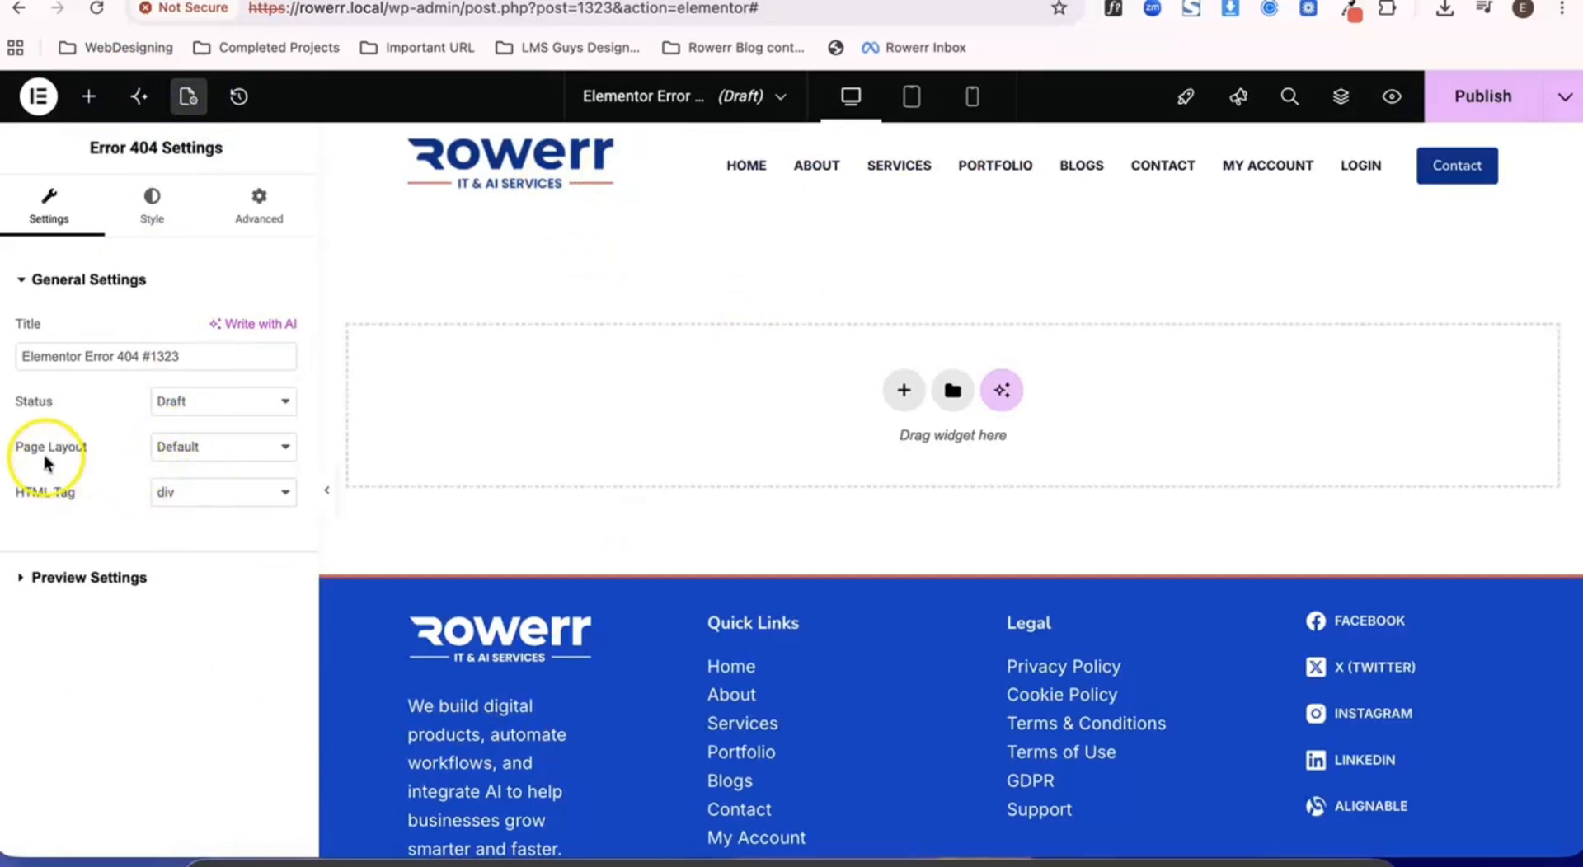
left_click(219, 445)
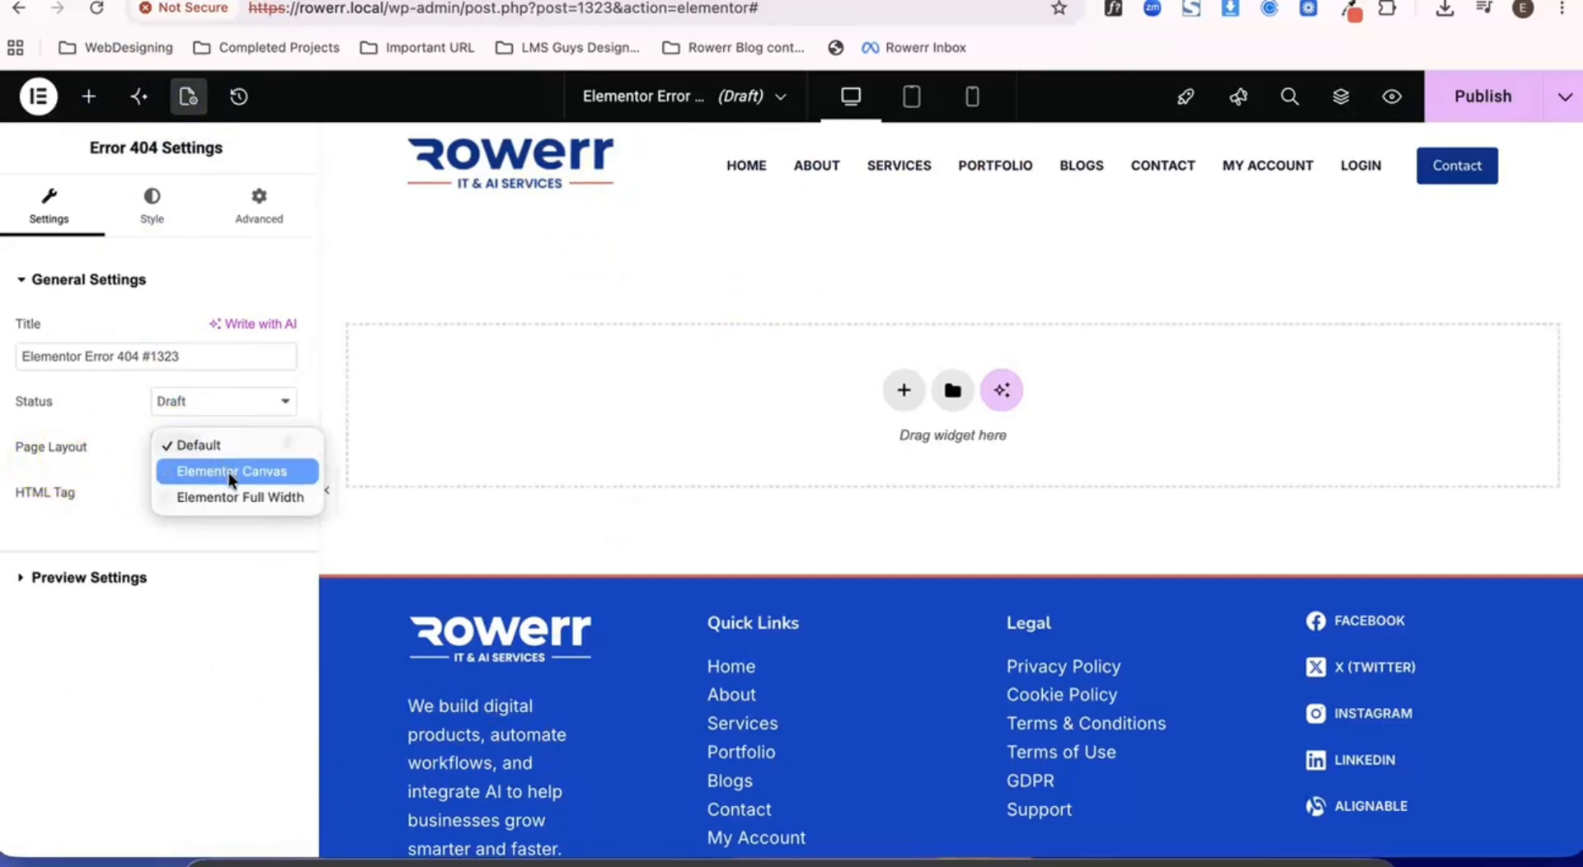
left_click(229, 472)
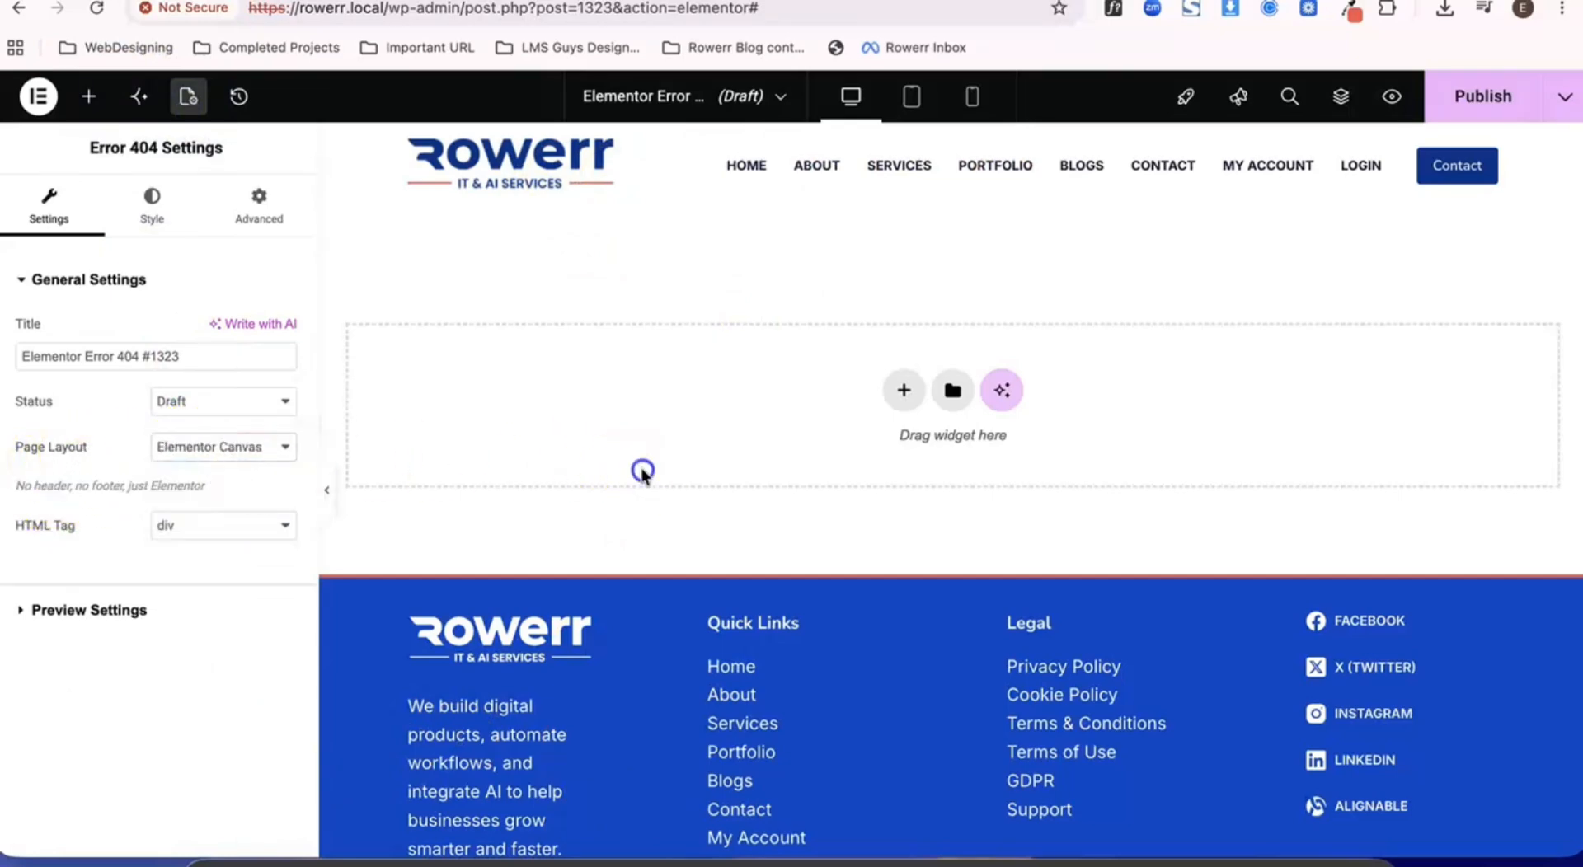
left_click(1478, 106)
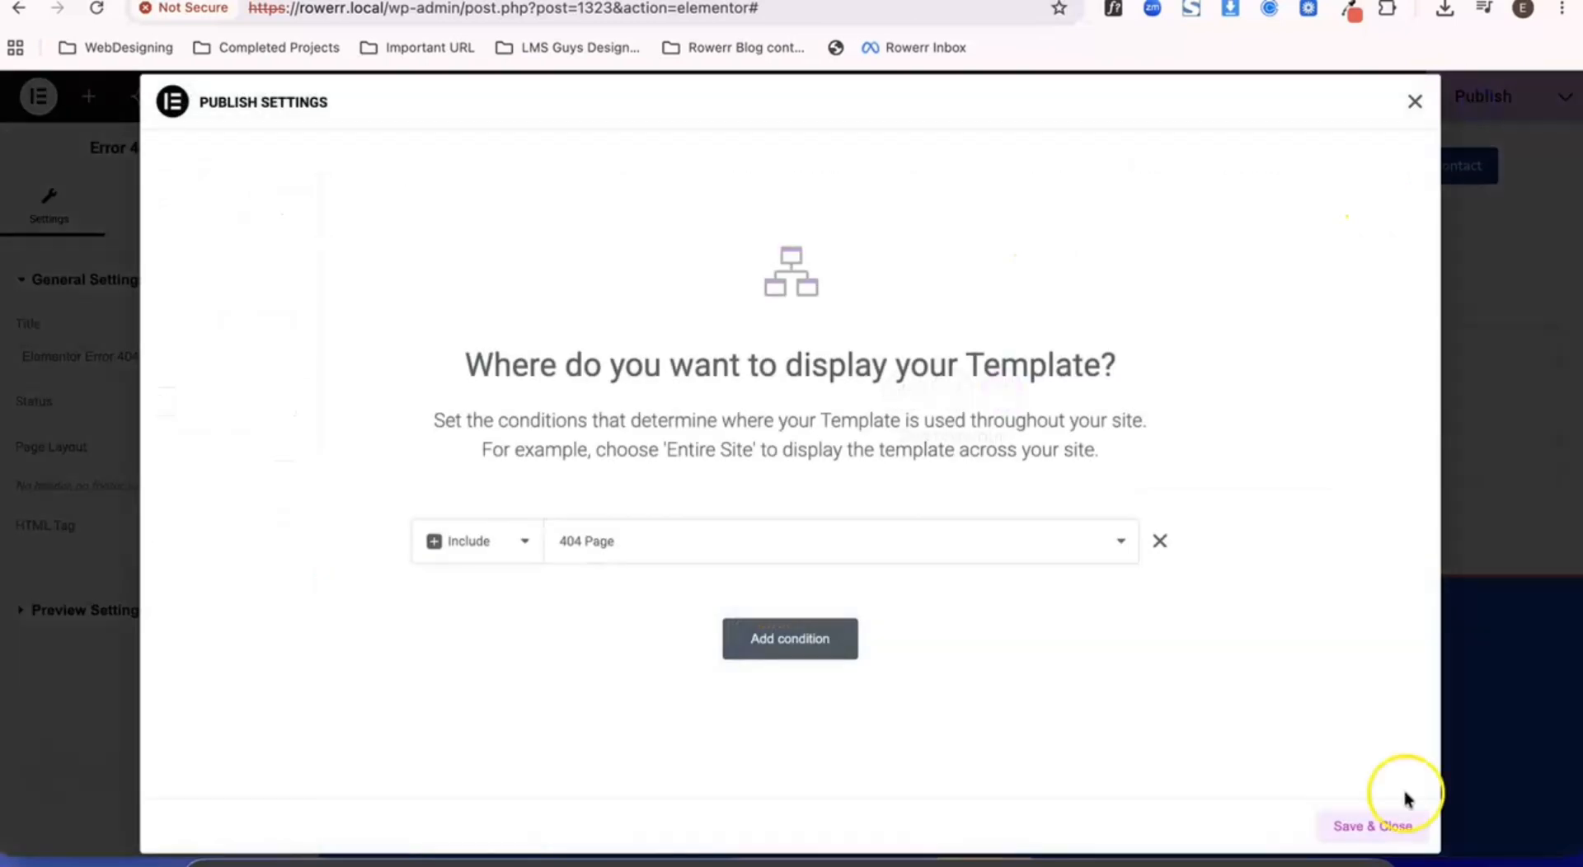
left_click(1400, 822)
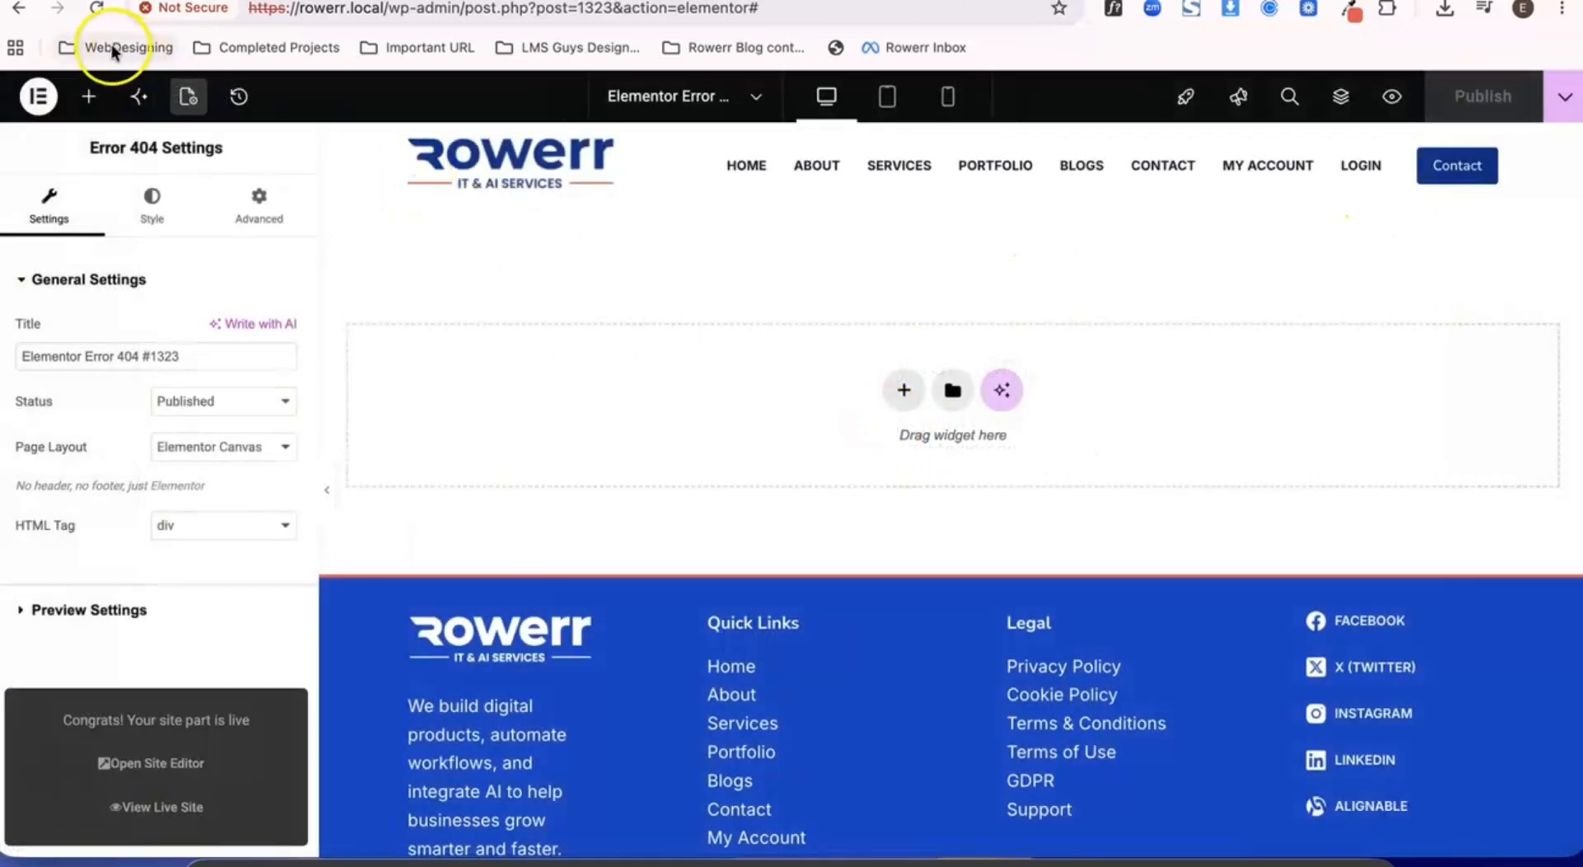
left_click(91, 12)
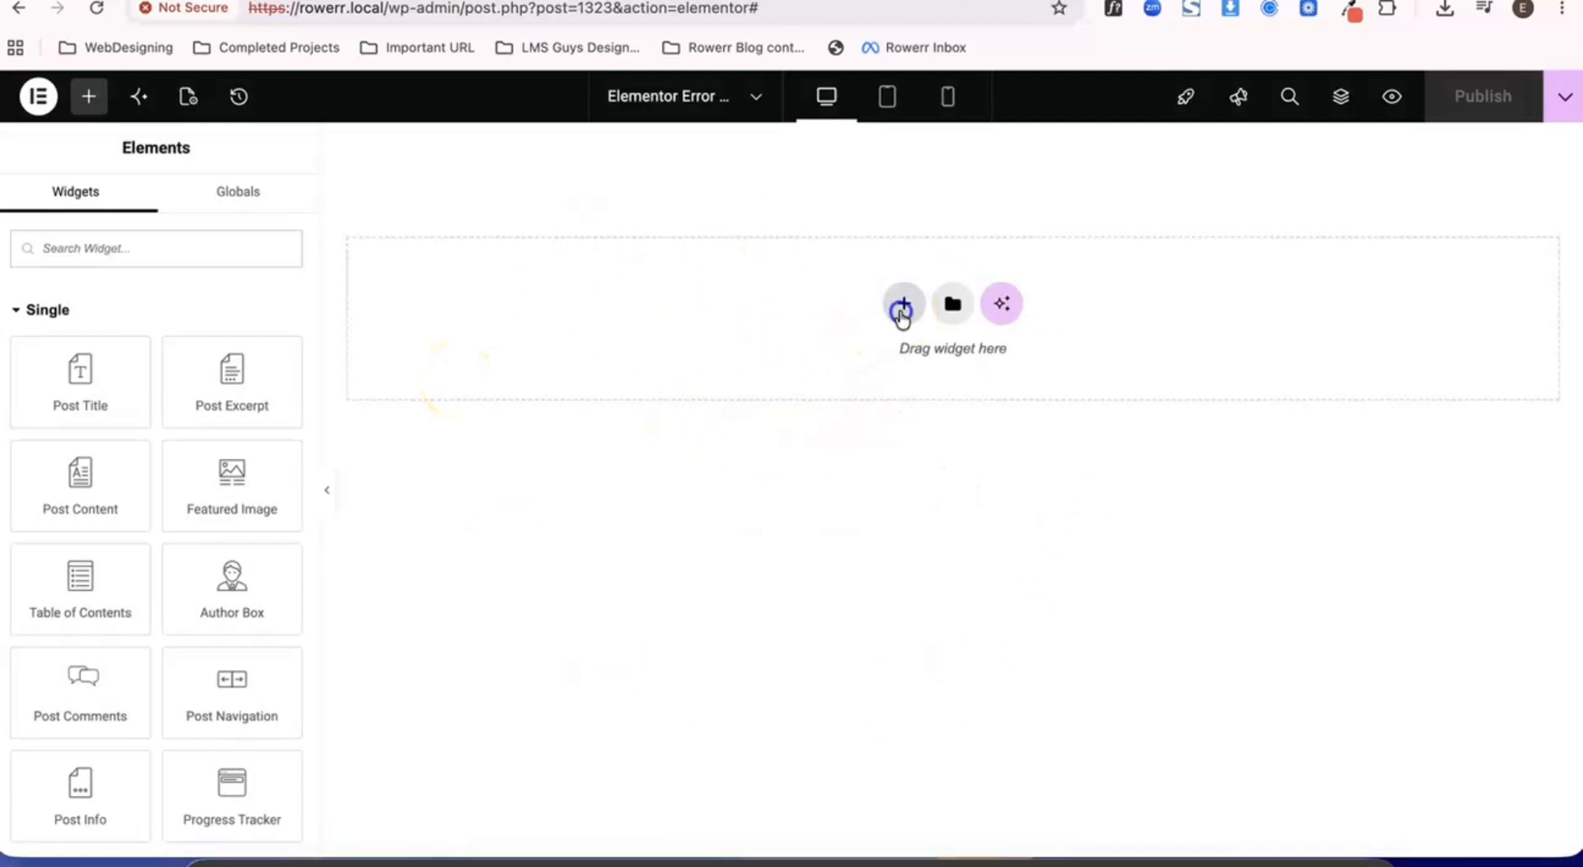
- Add a flexbox container with two equal side-by-side columns to the empty template
left_click(902, 306)
left_click(884, 368)
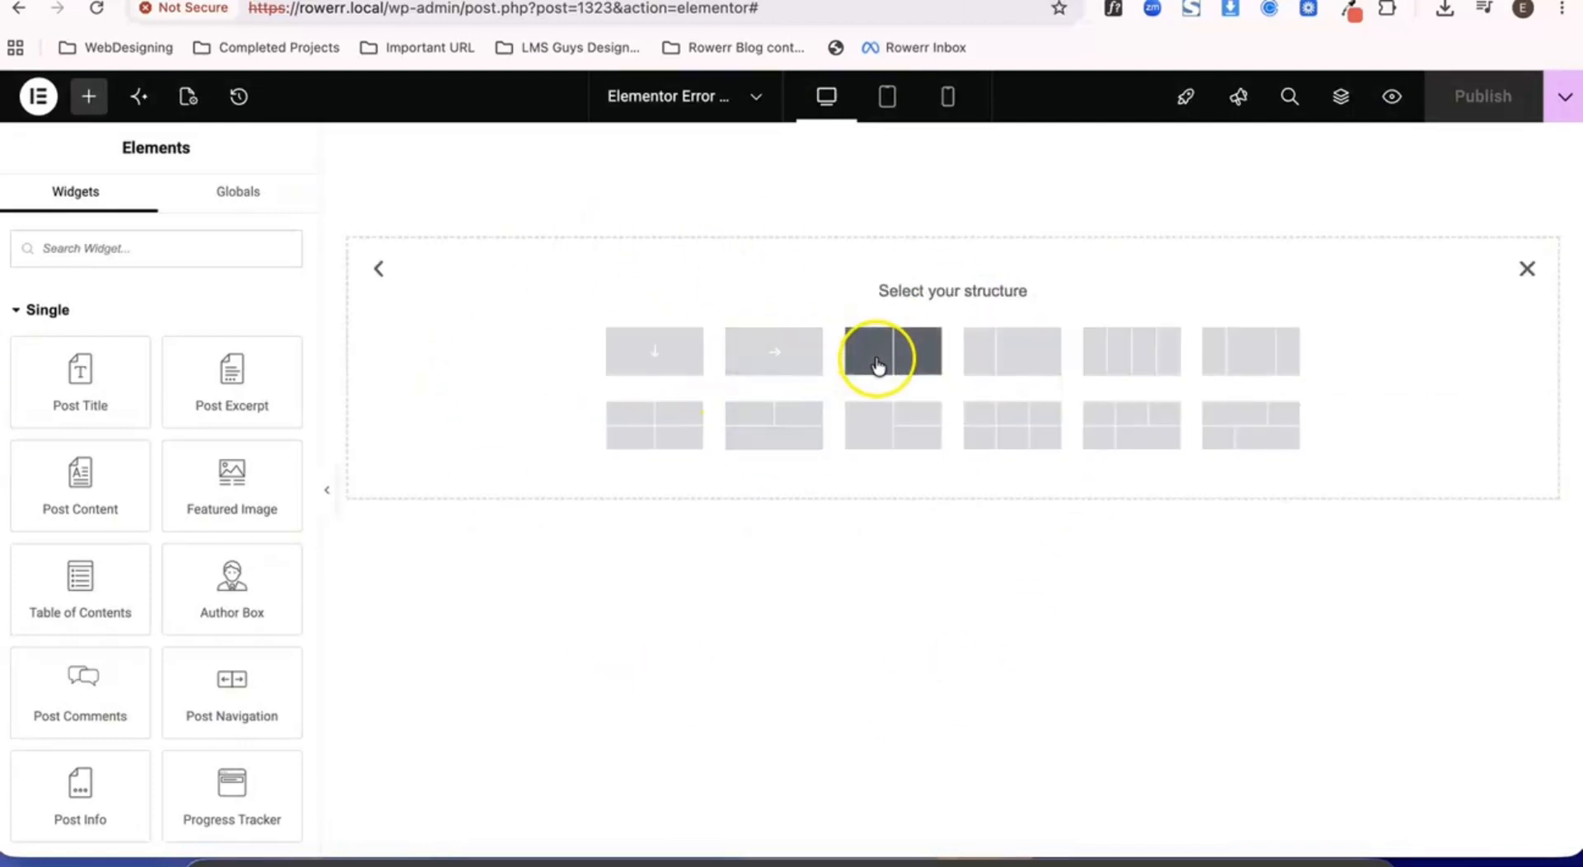
left_click(879, 363)
- Give the outer container a classic background using the signpost-and-compass image from the media library
mouse_move(908, 213)
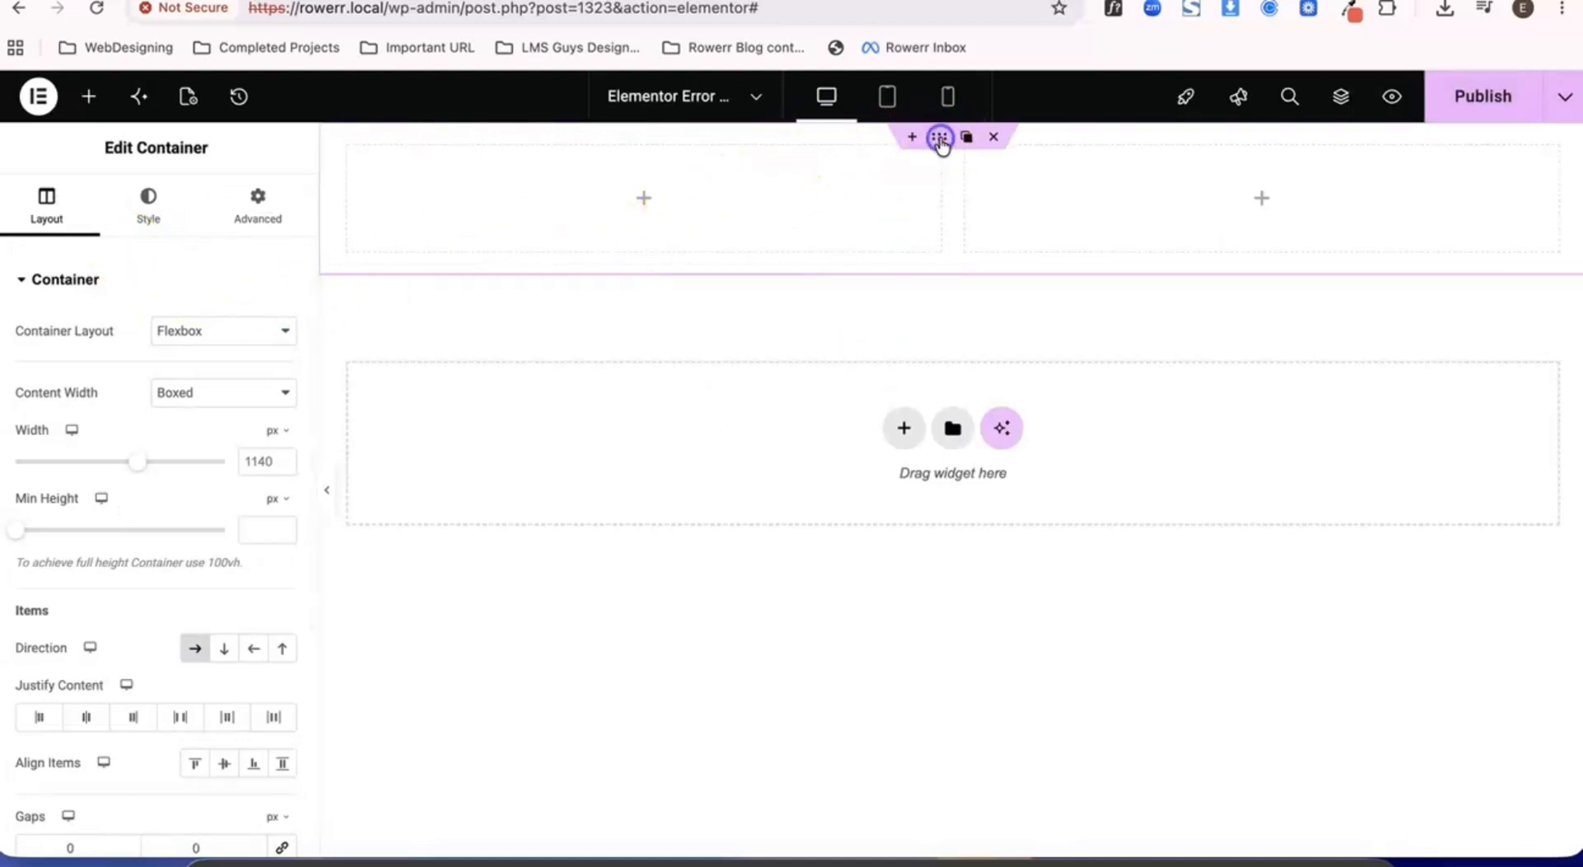
left_click(149, 210)
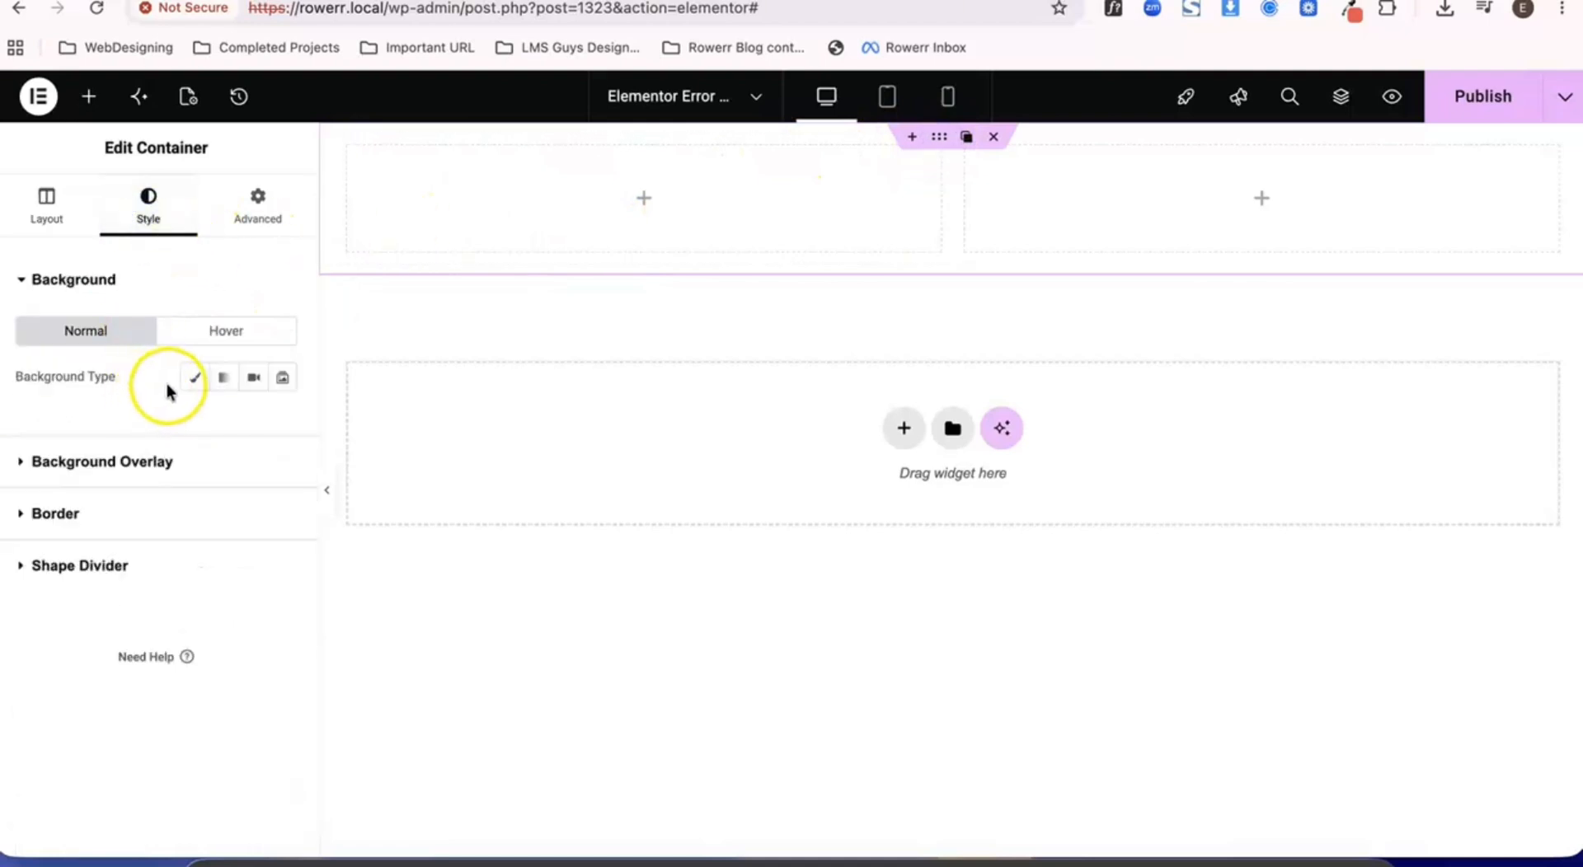
left_click(195, 377)
left_click(177, 532)
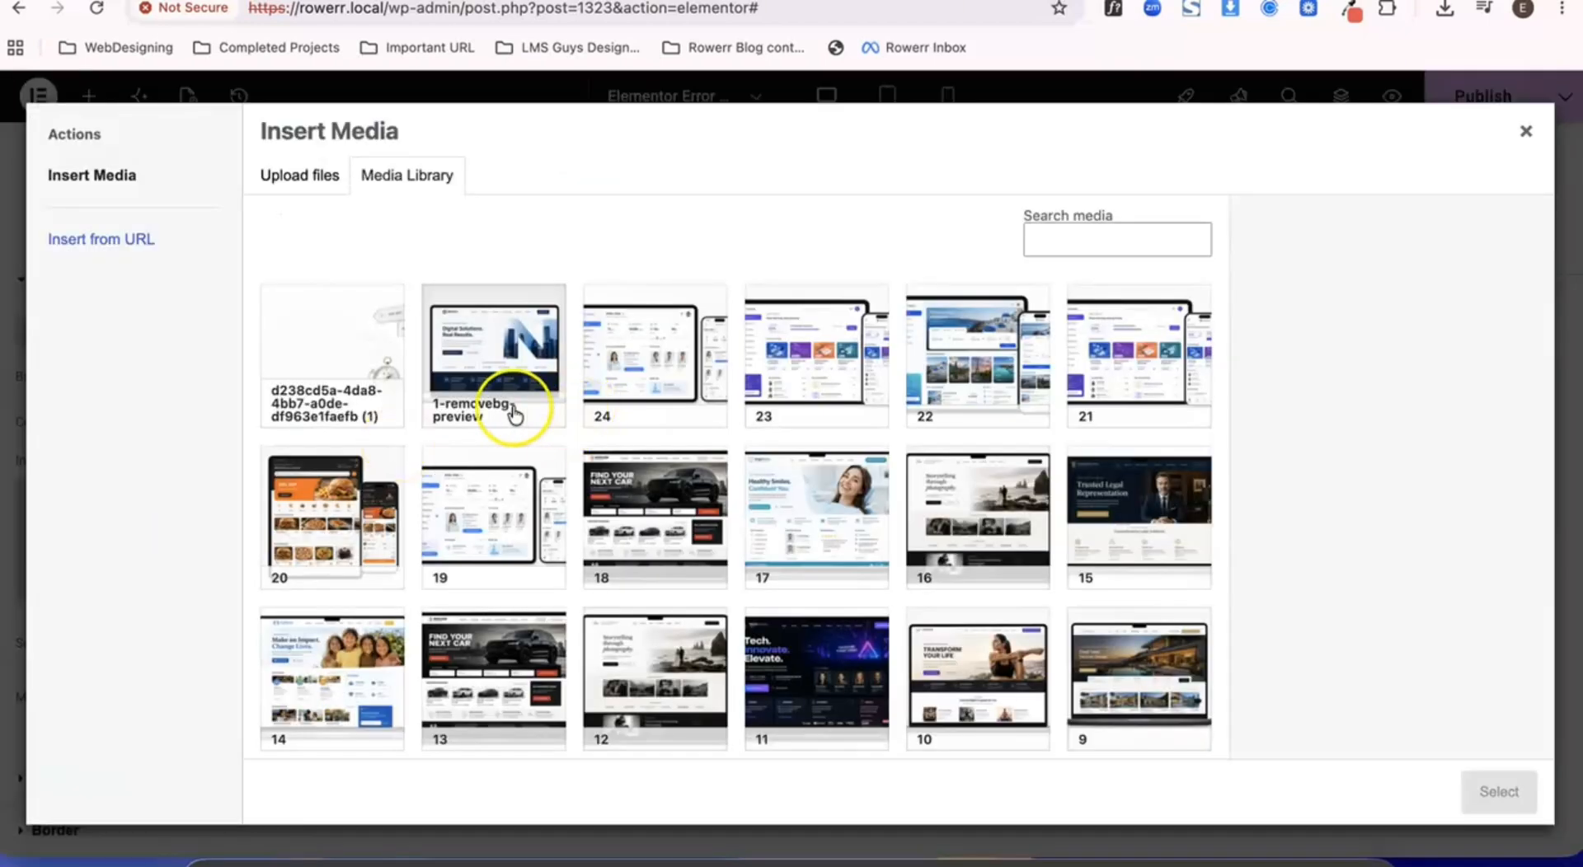
left_click(346, 365)
left_click(1499, 791)
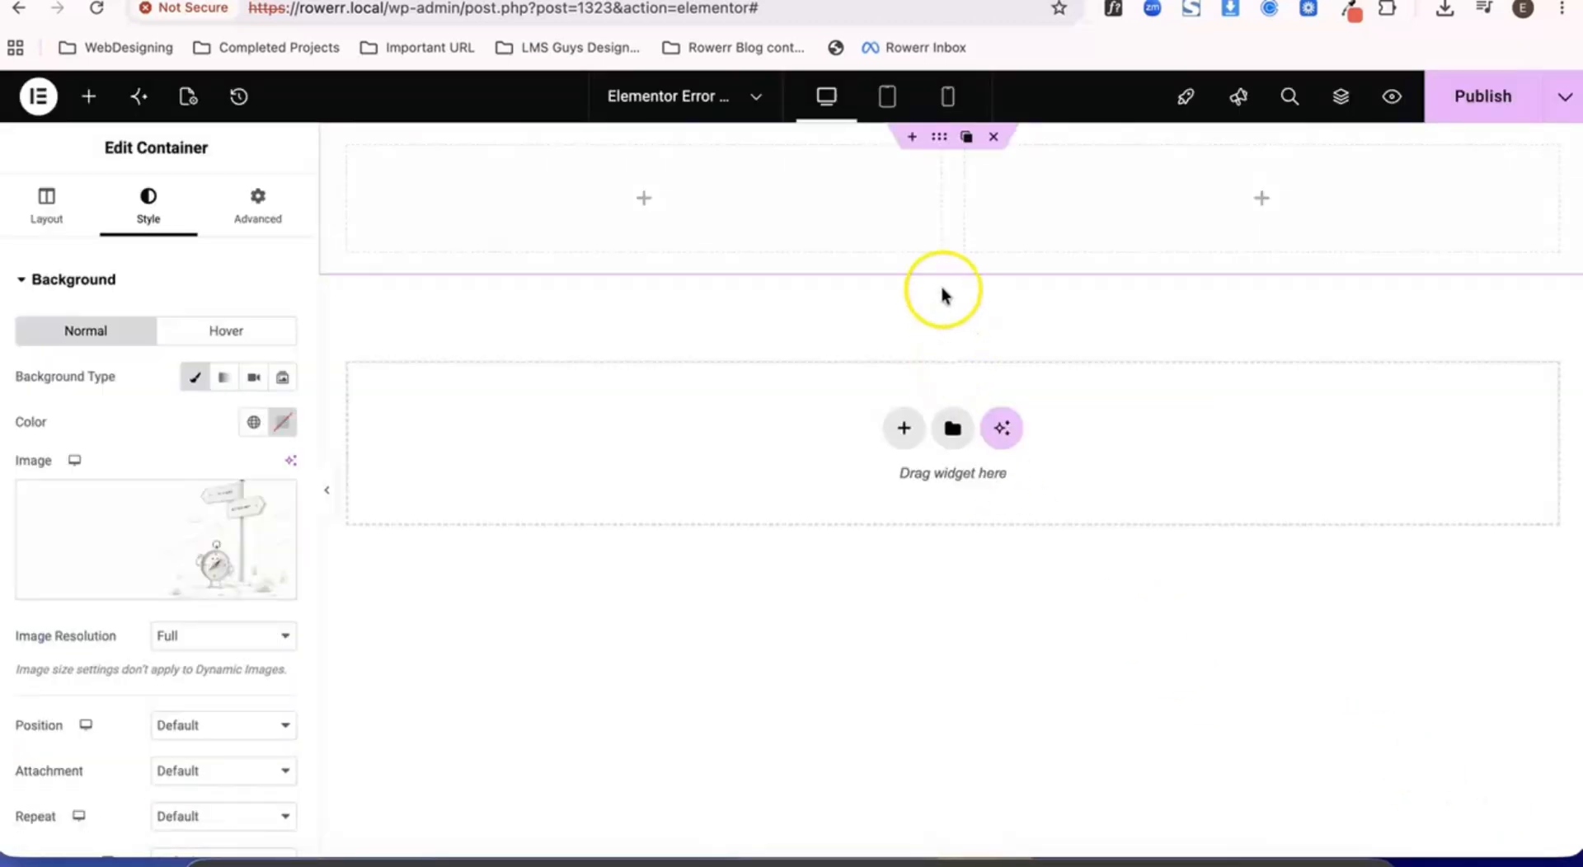
- Set the container's background image to position Center Center, repeat No-repeat and display size Cover
scroll(152, 392, "down", 4)
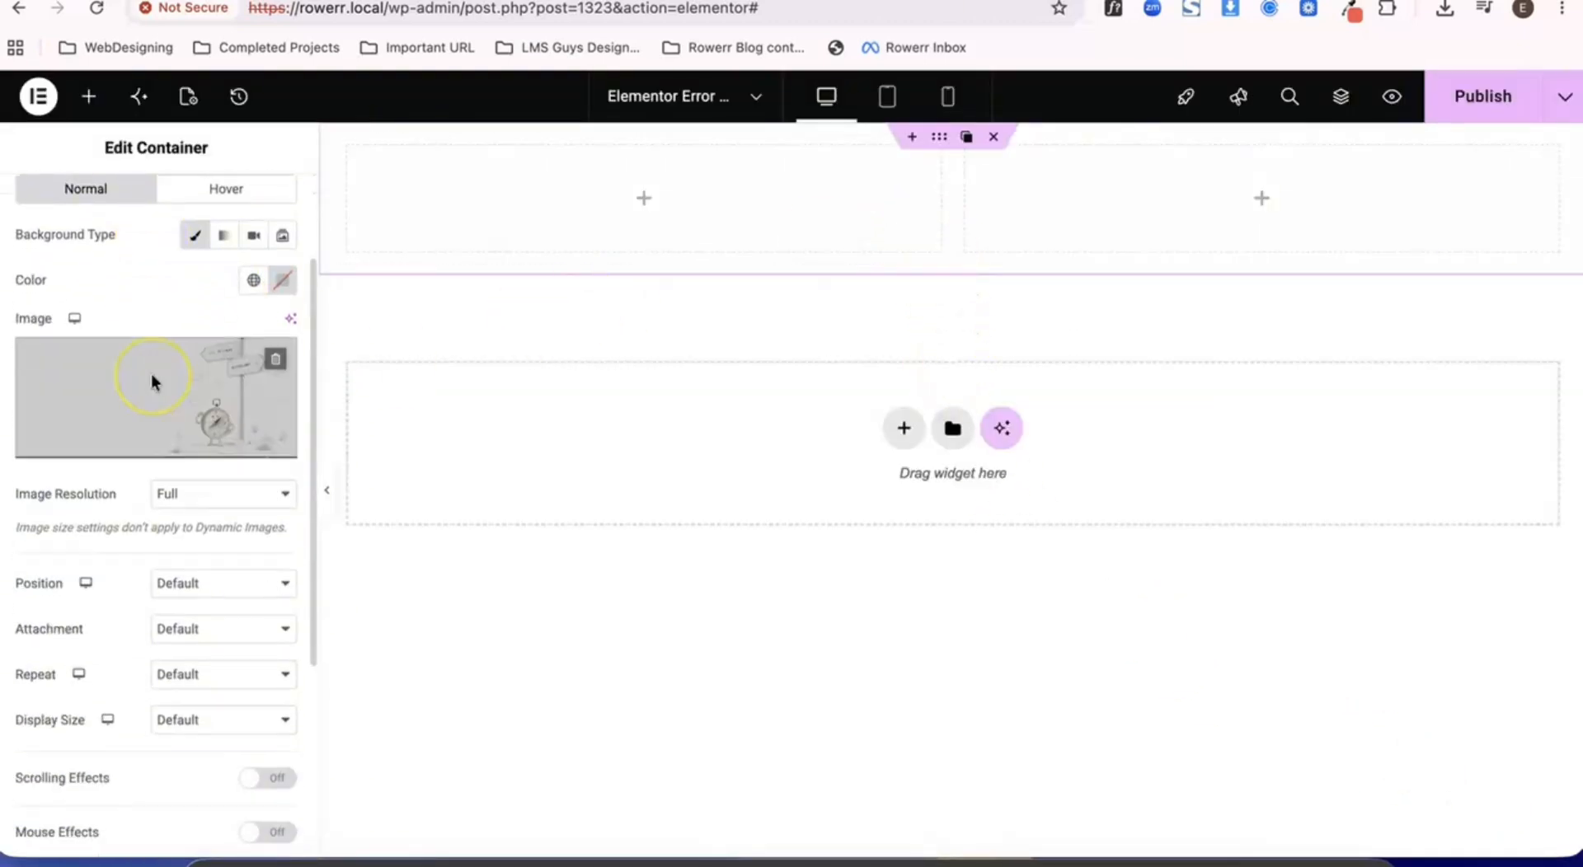
scroll(153, 437, "down", 1)
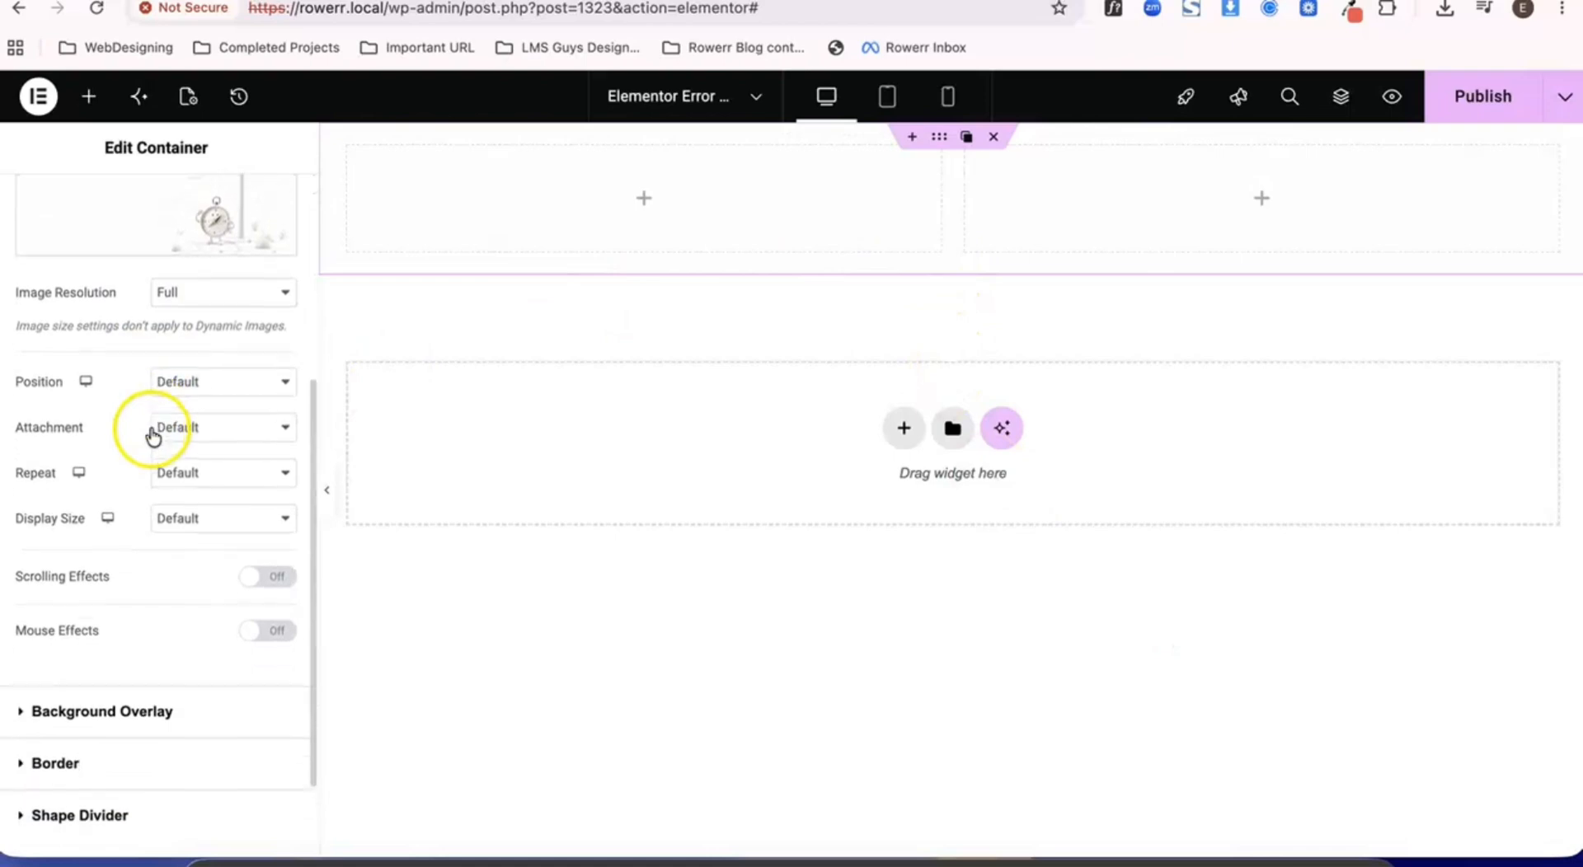
left_click(189, 379)
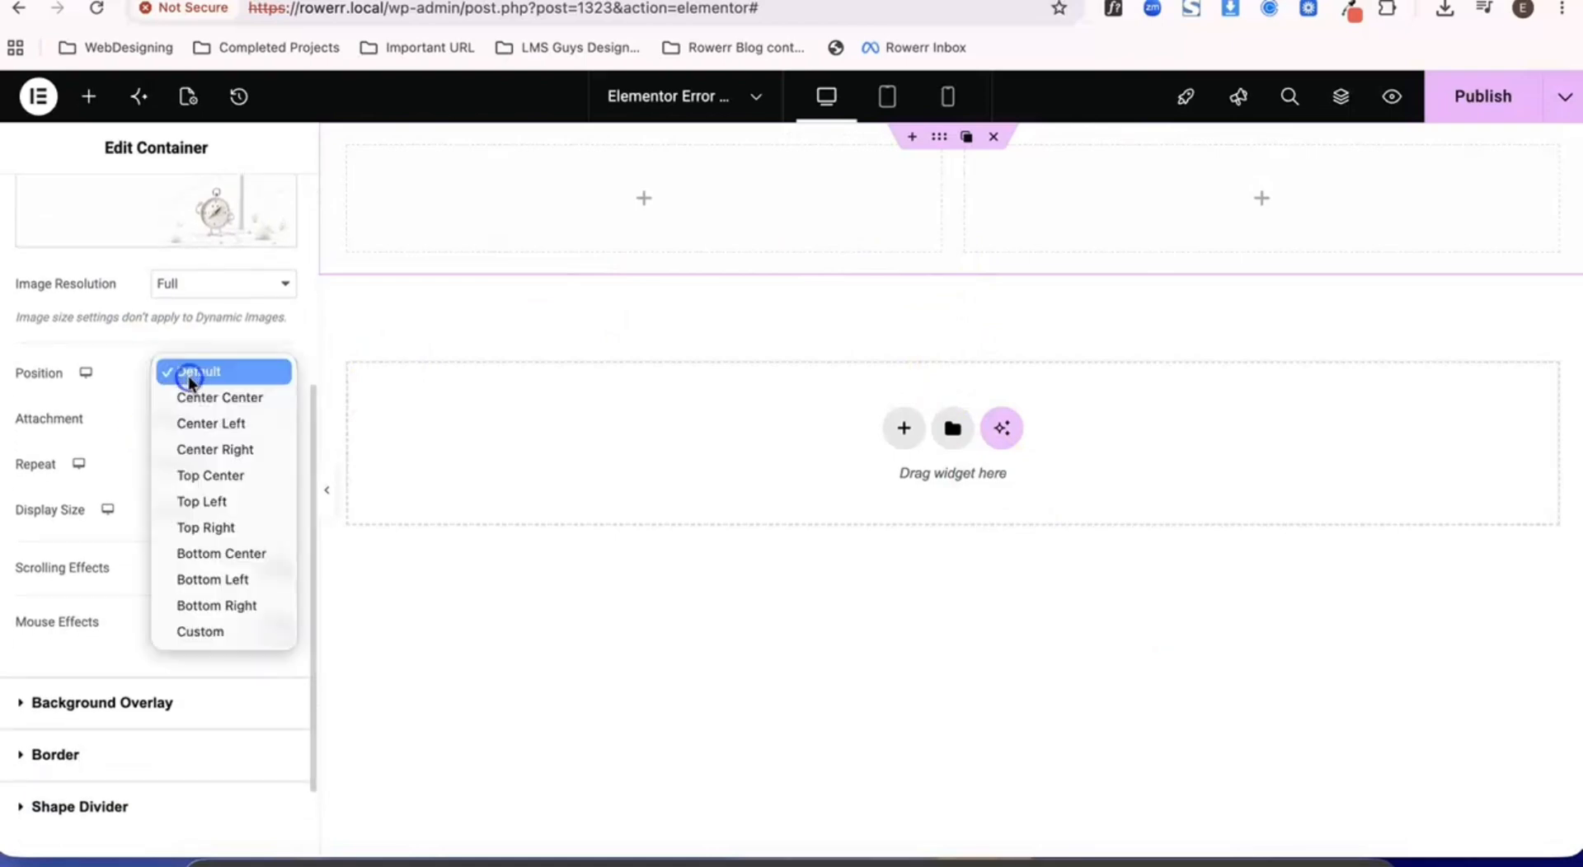
left_click(225, 399)
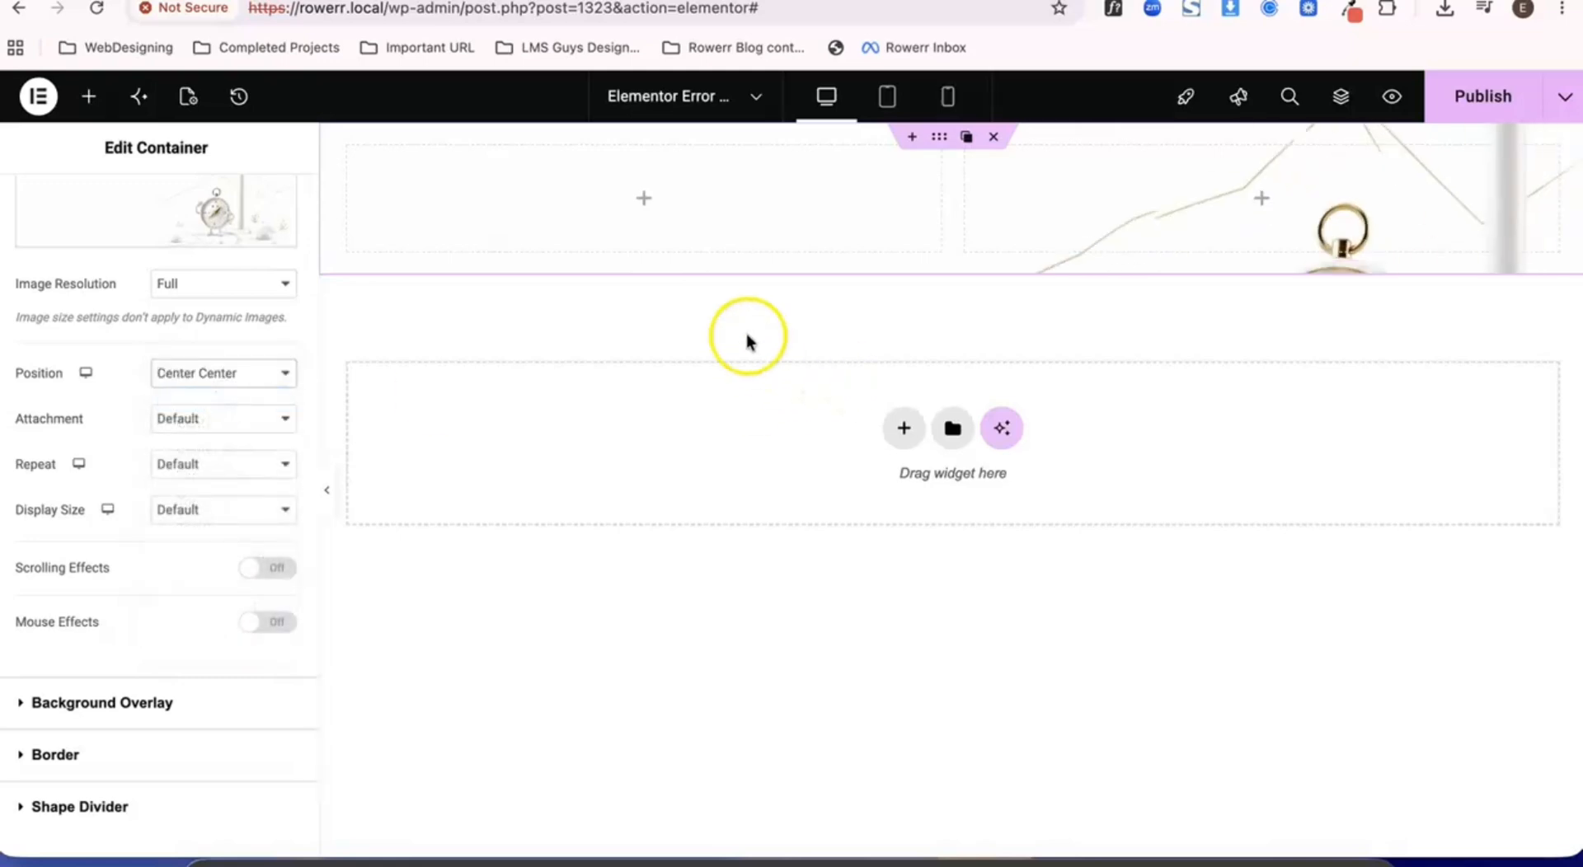
left_click(187, 463)
left_click(205, 488)
left_click(206, 512)
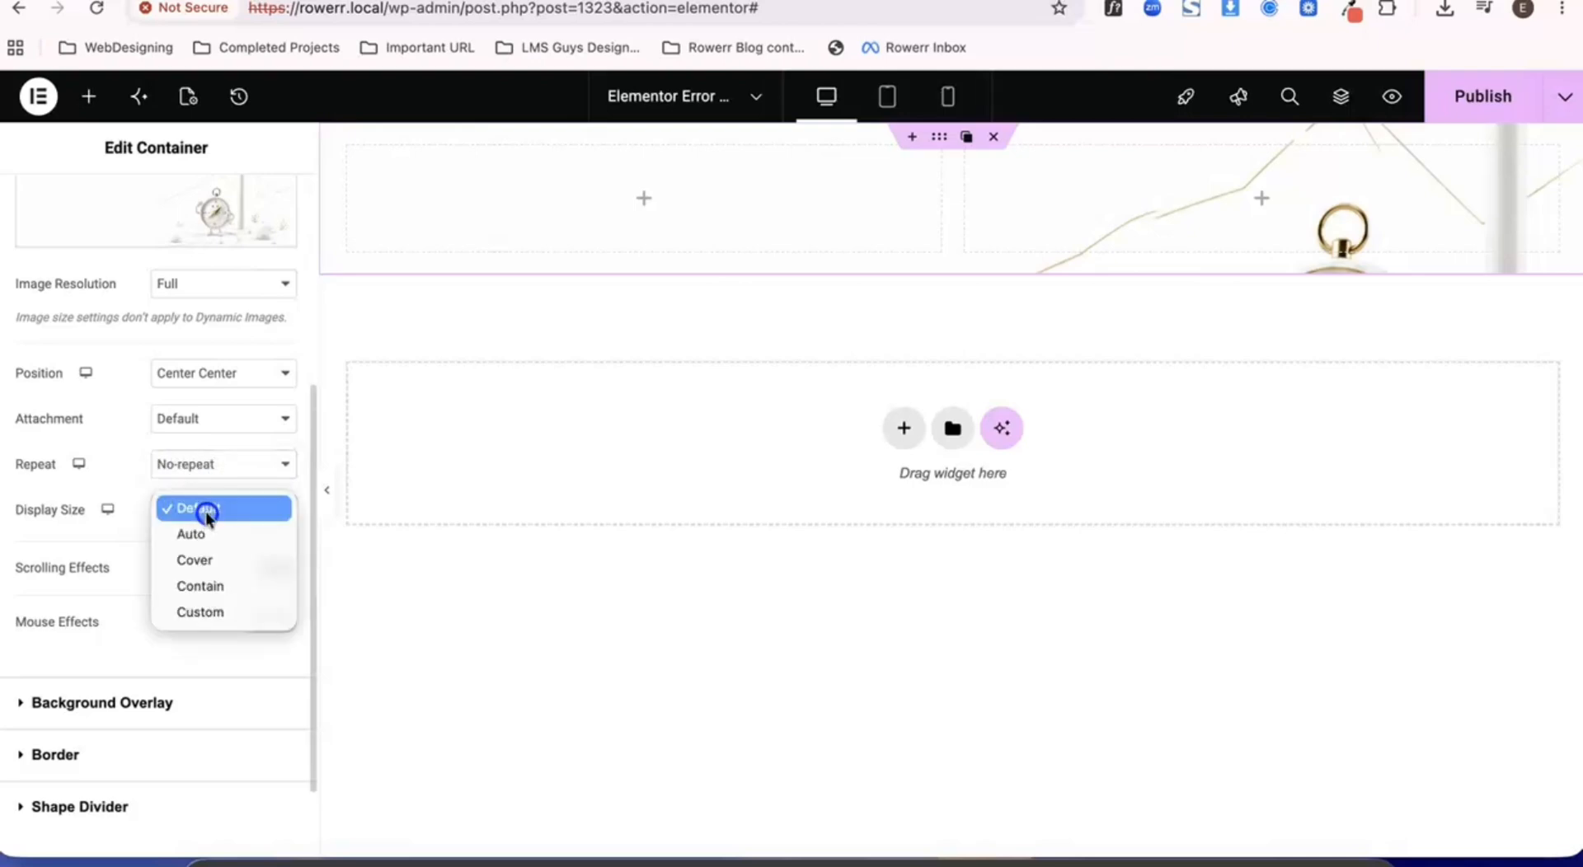
left_click(209, 561)
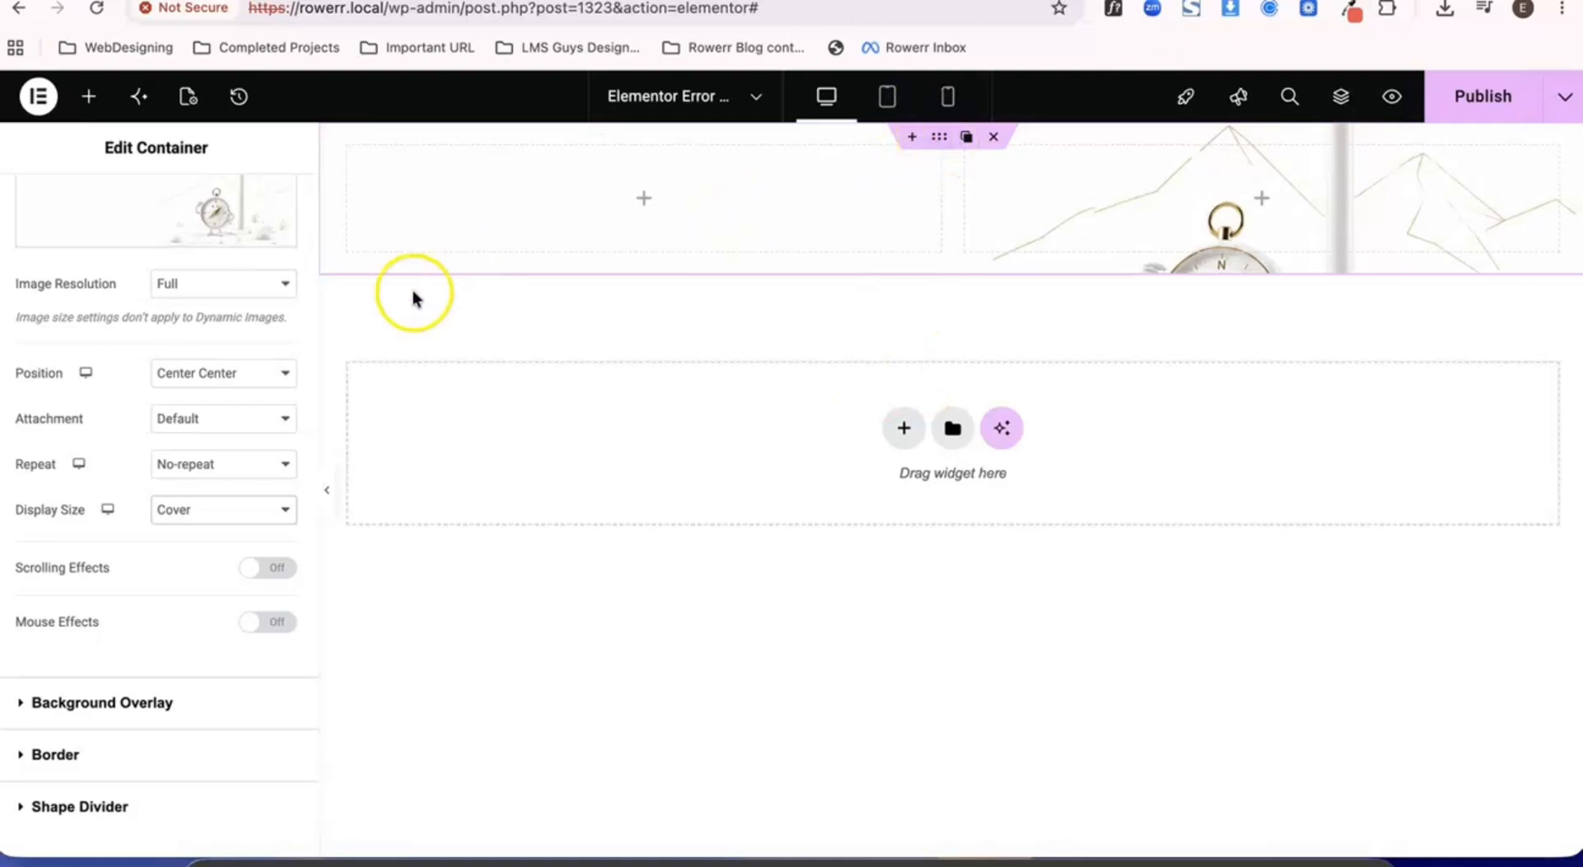
- Set the outer container's minimum height to 100 vh
scroll(179, 283, "up", 5)
left_click(27, 216)
scroll(201, 520, "down", 2)
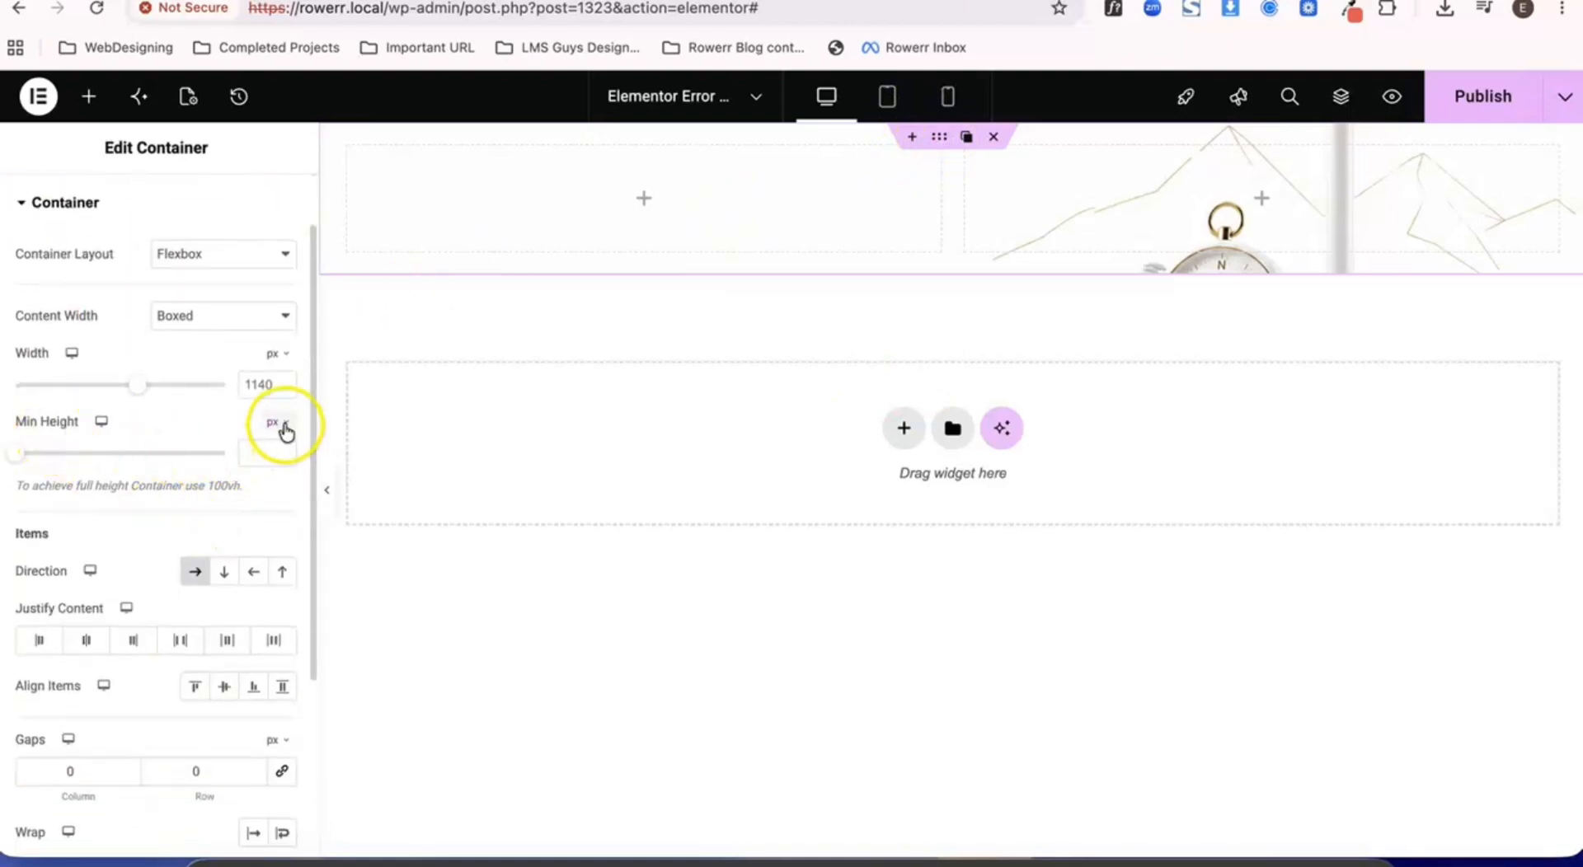
left_click(272, 518)
left_click(259, 456)
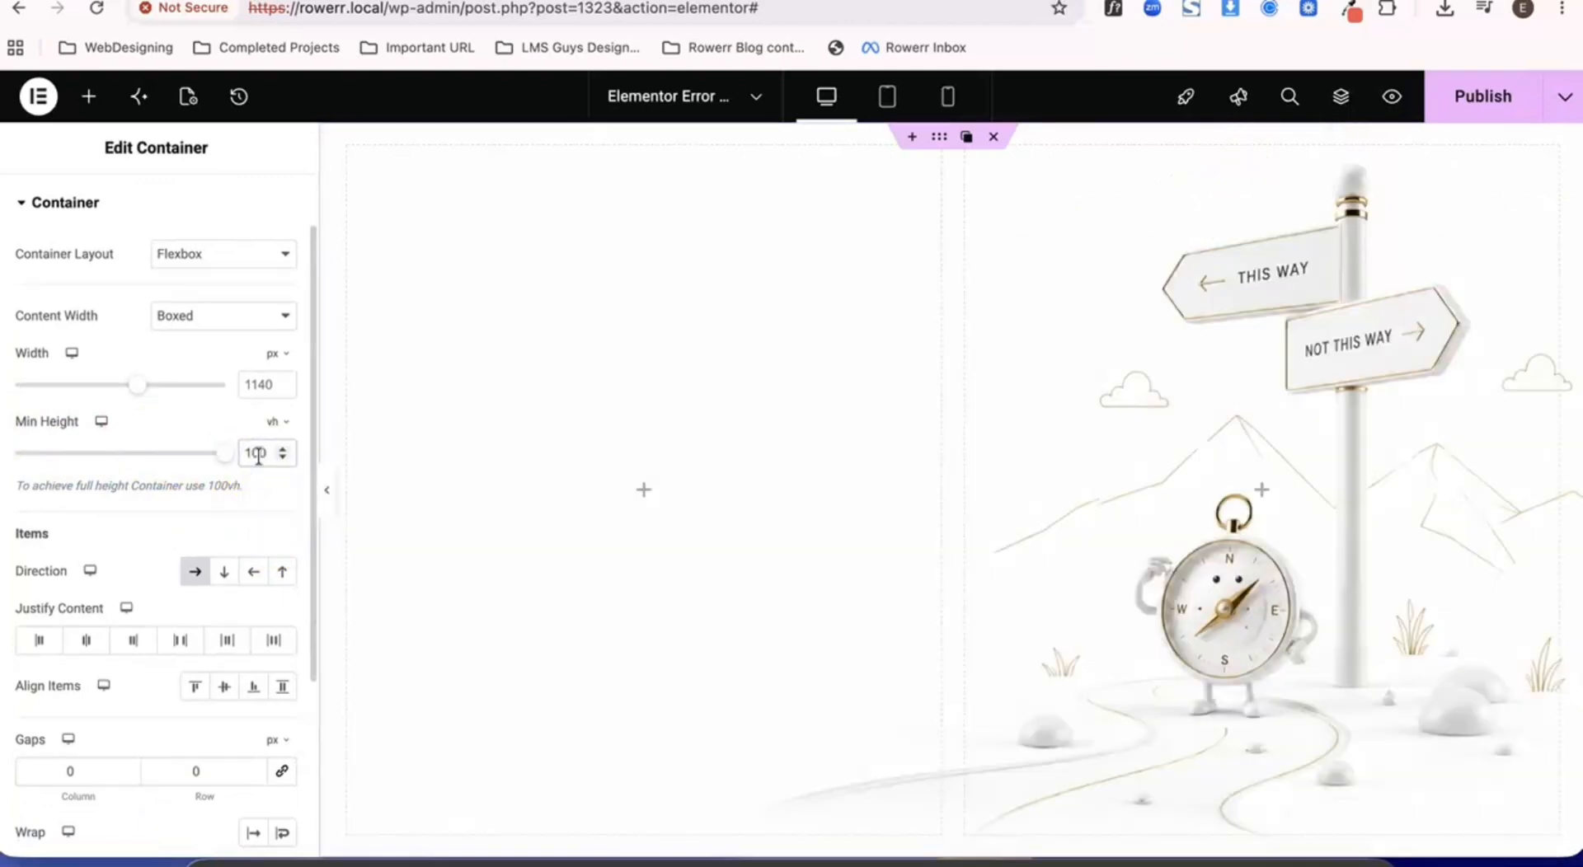
- Publish the template changes, look over the page in a preview, and return to the editor
left_click(1494, 97)
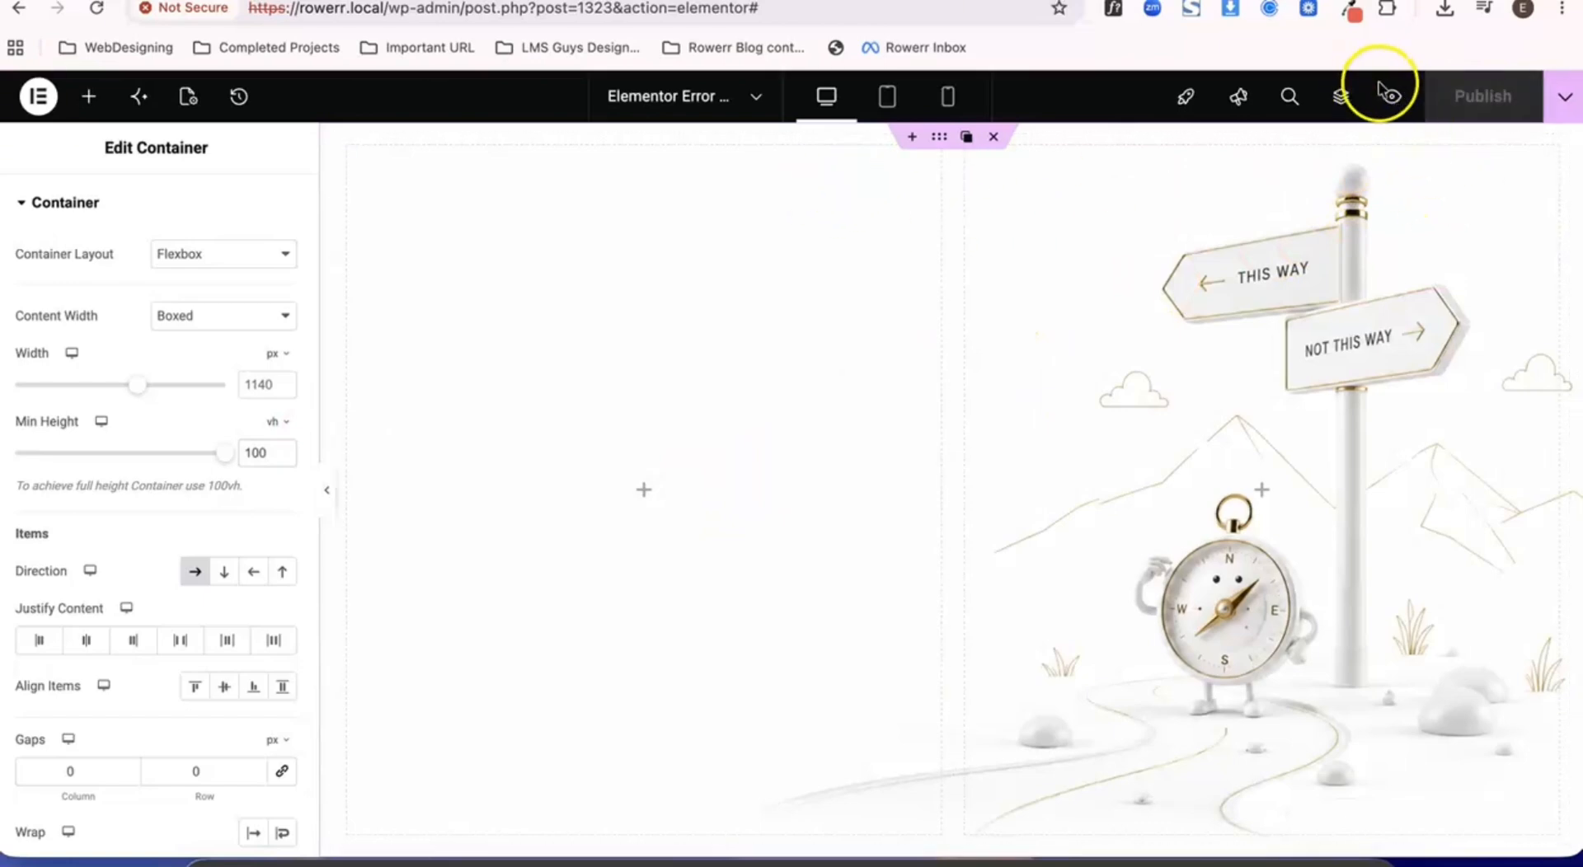
left_click(1390, 97)
scroll(855, 422, "down", 1)
scroll(855, 422, "up", 1)
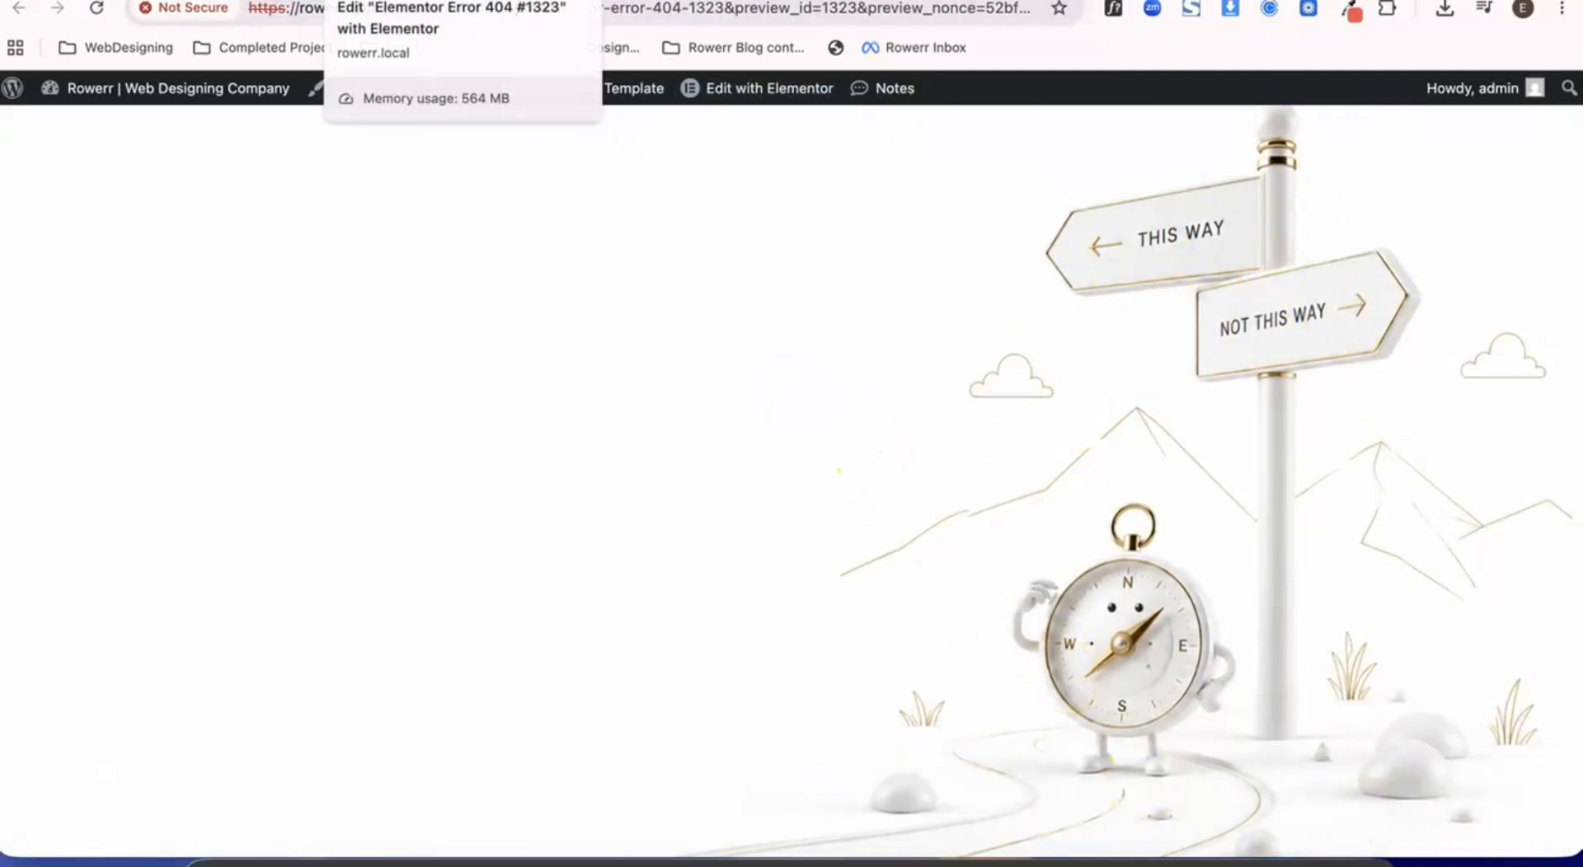
left_click(396, 0)
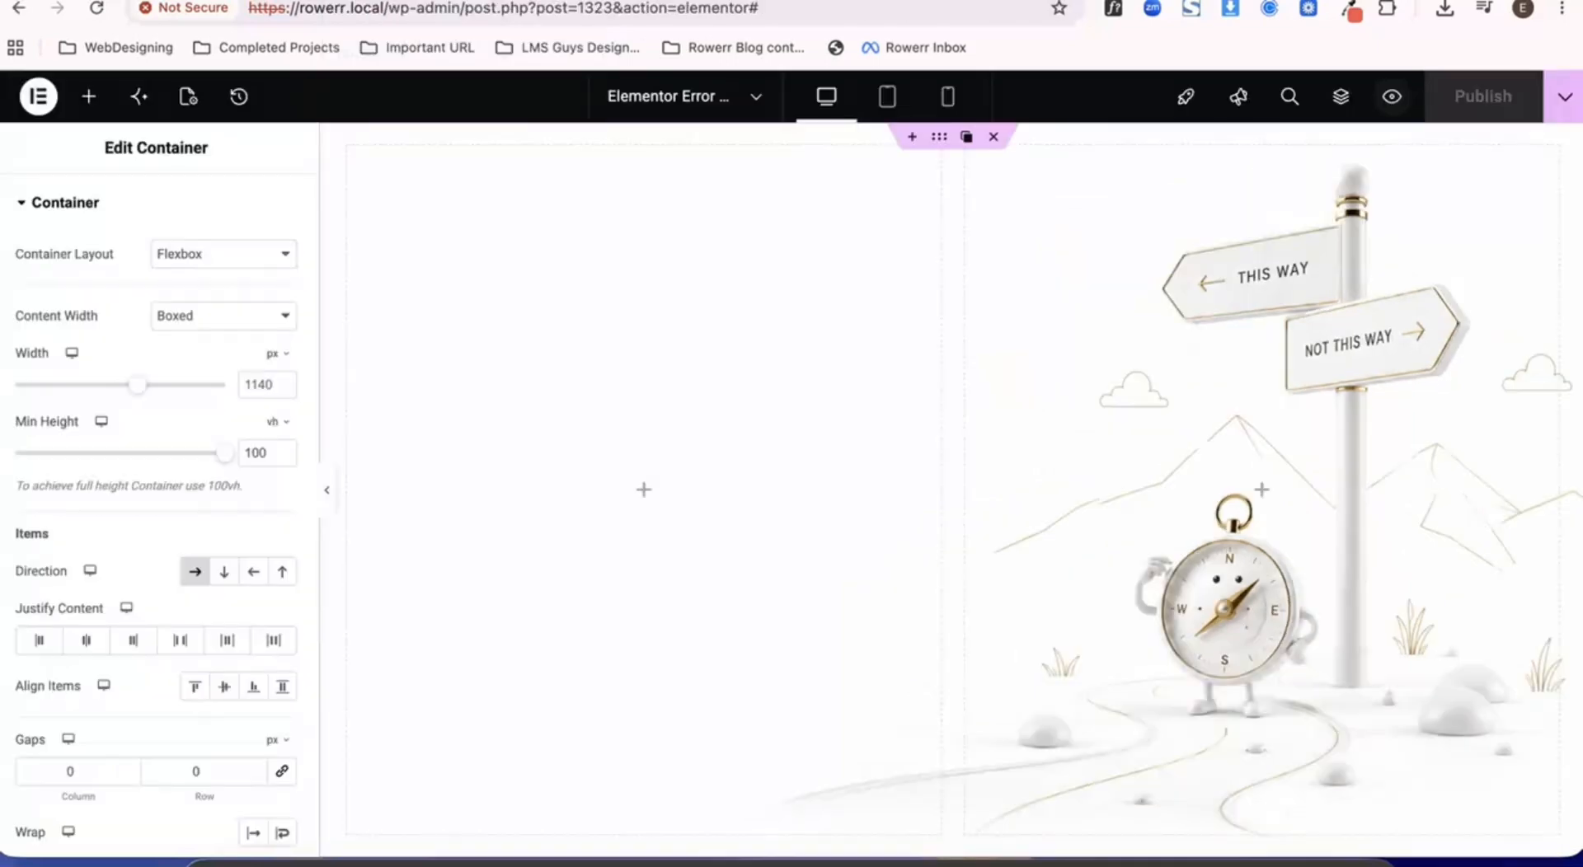
- Add a Heading widget to the container's empty left column
left_click(634, 495)
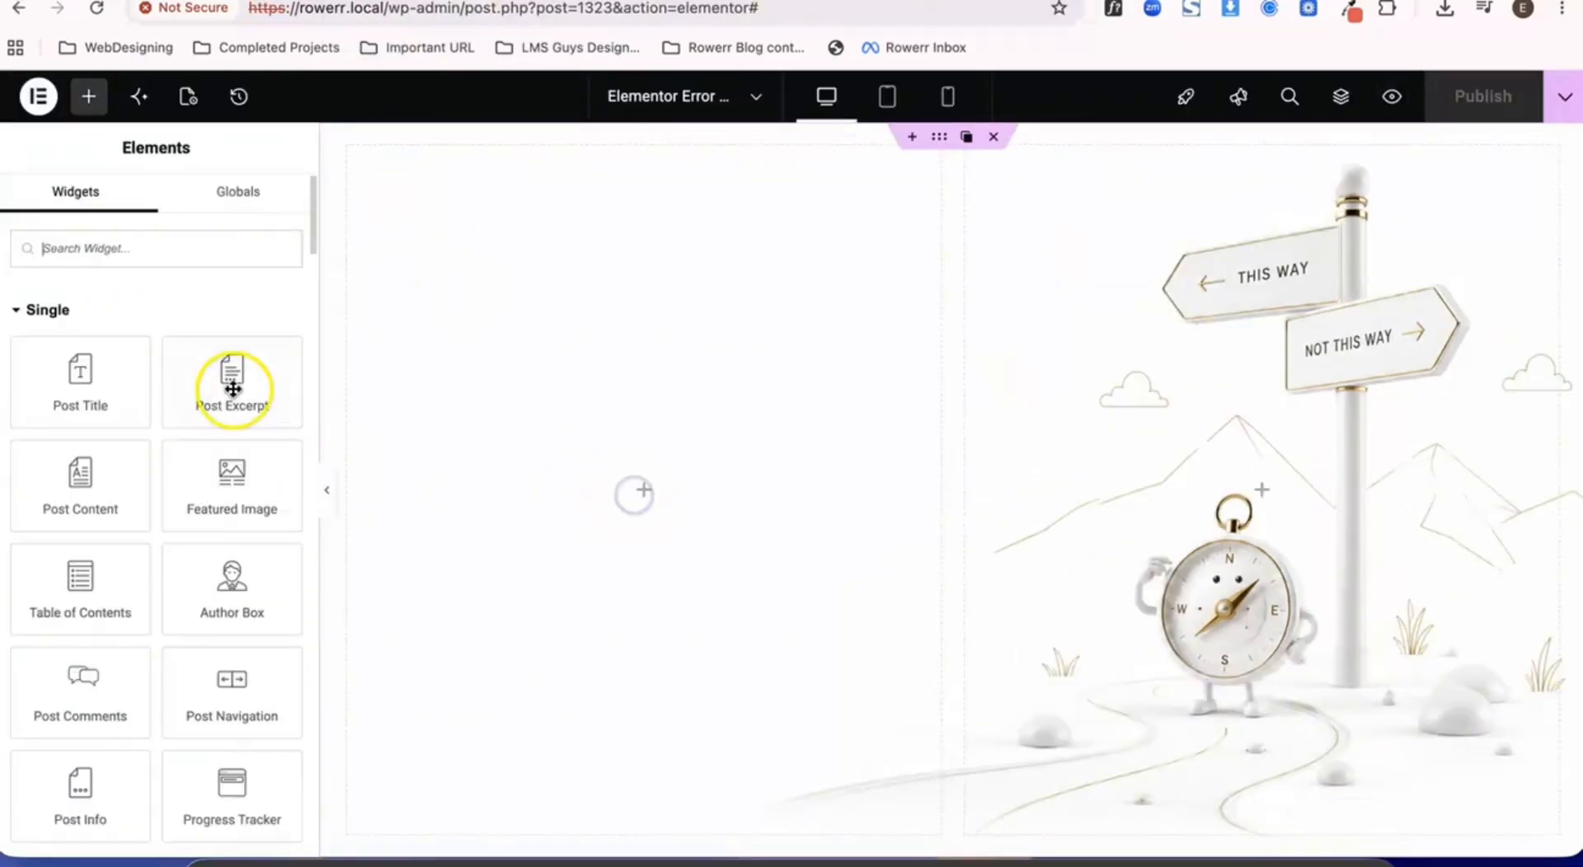
scroll(119, 494, "down", 1)
scroll(115, 505, "down", 1)
scroll(113, 496, "up", 2)
scroll(108, 501, "down", 7)
left_click_drag(107, 501, 660, 447)
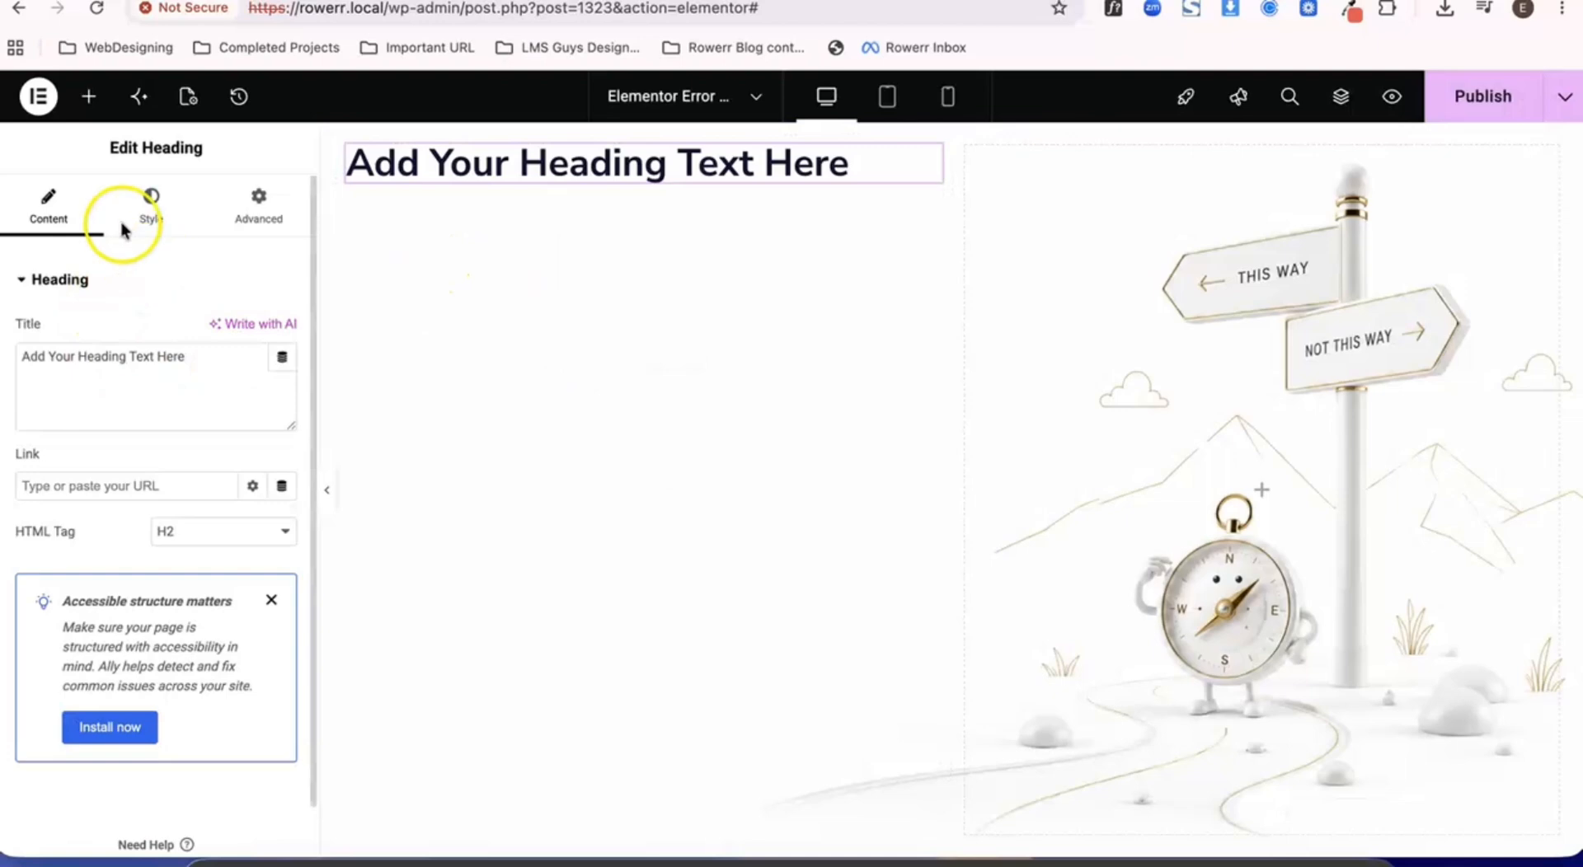
- Search the widgets for "list" and place an Icon List below the heading
left_click(88, 96)
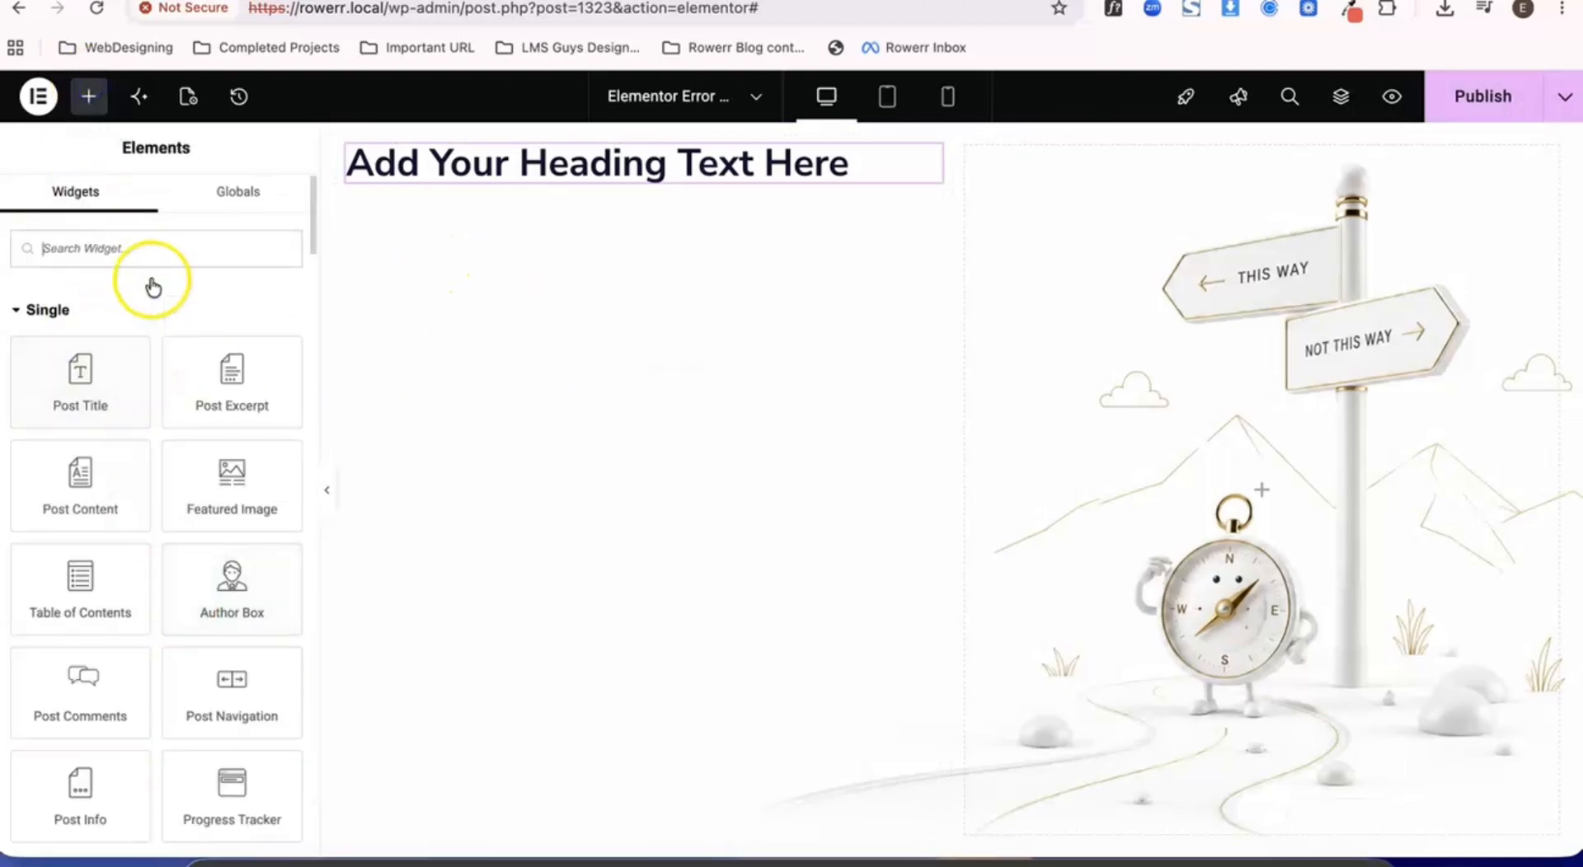
type("list")
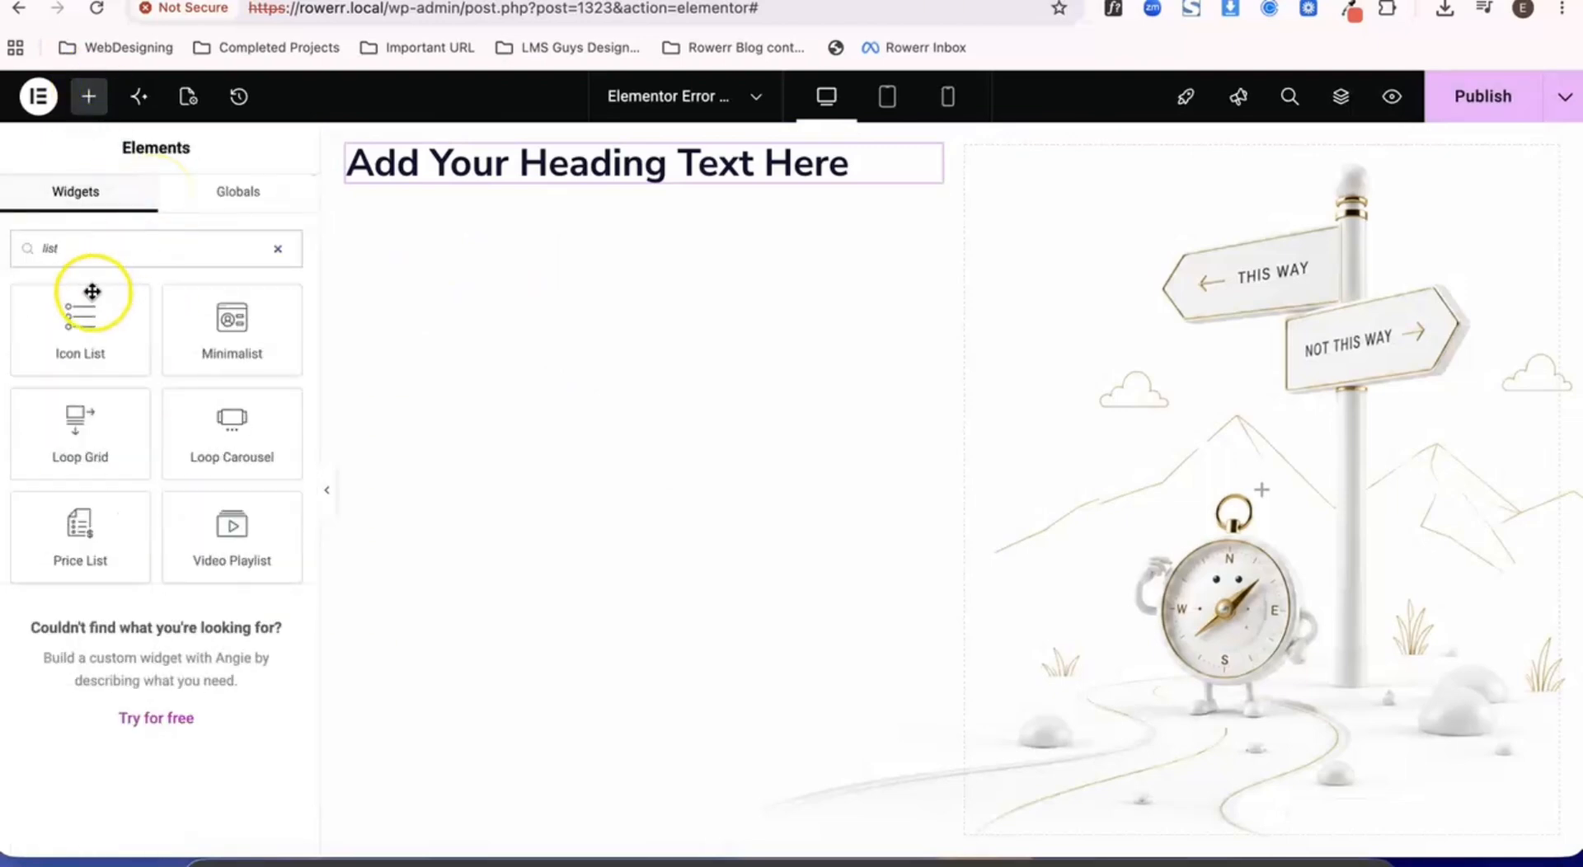
left_click_drag(92, 301, 639, 209)
left_click_drag(901, 222, 742, 180)
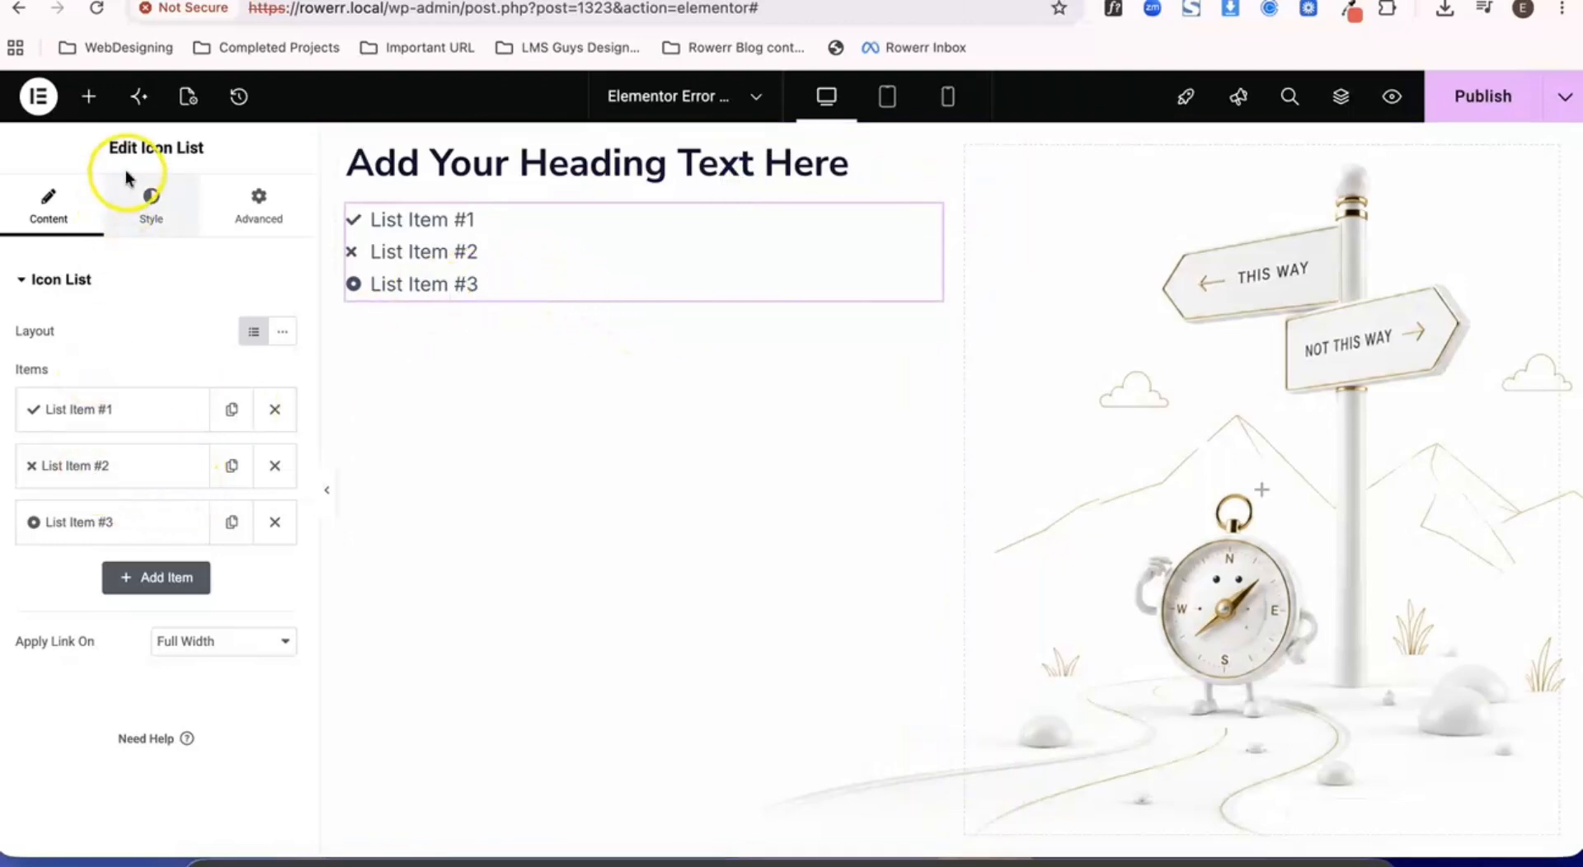
- Add a second Heading widget below the icon list in the left column
left_click(86, 101)
left_click(141, 247)
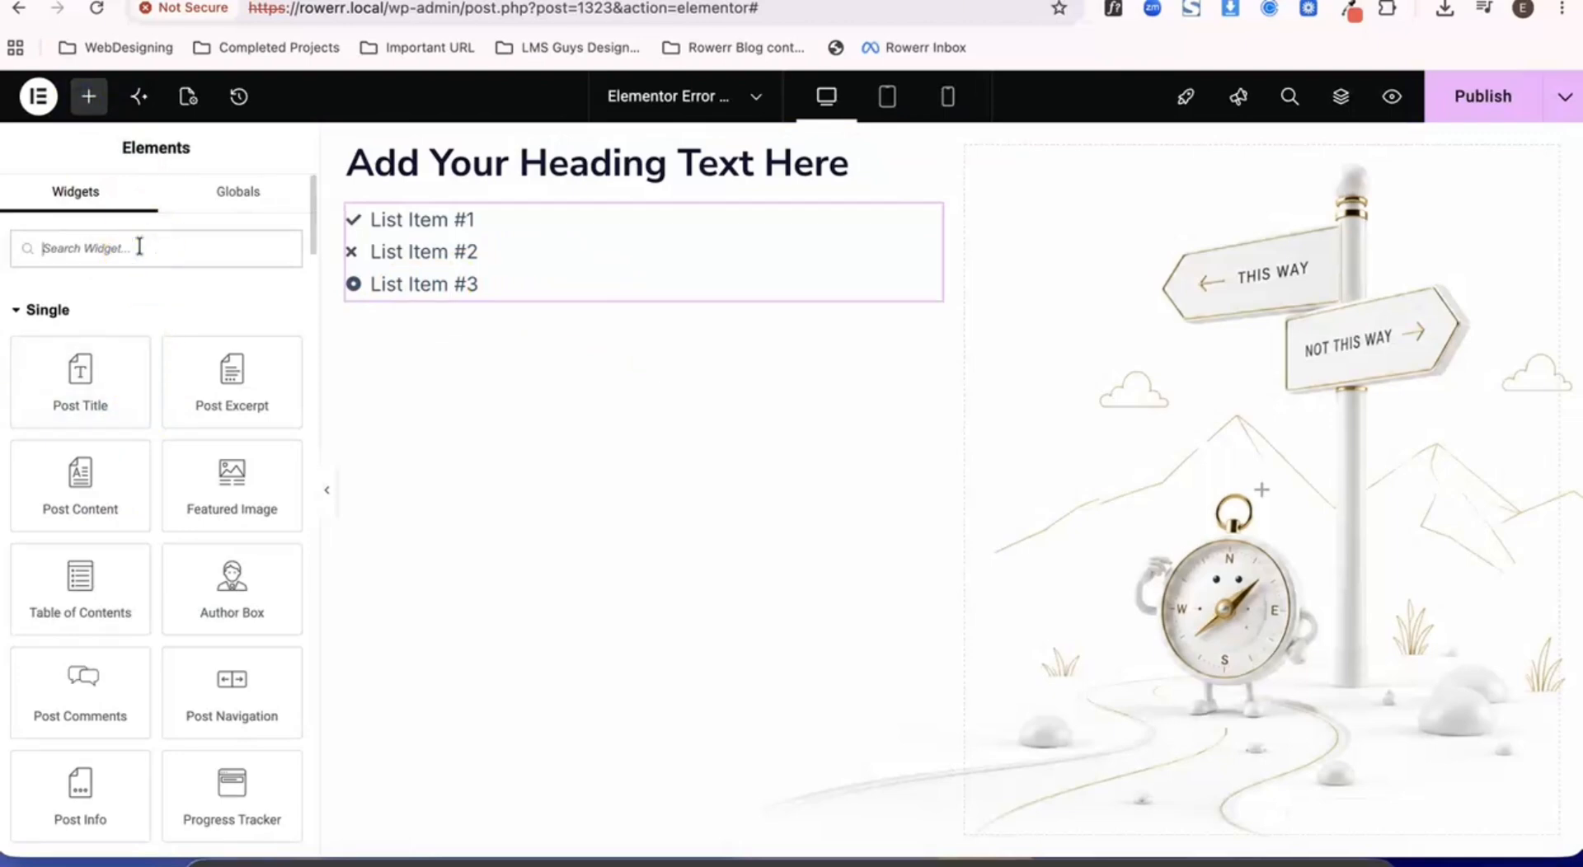
scroll(116, 524, "down", 8)
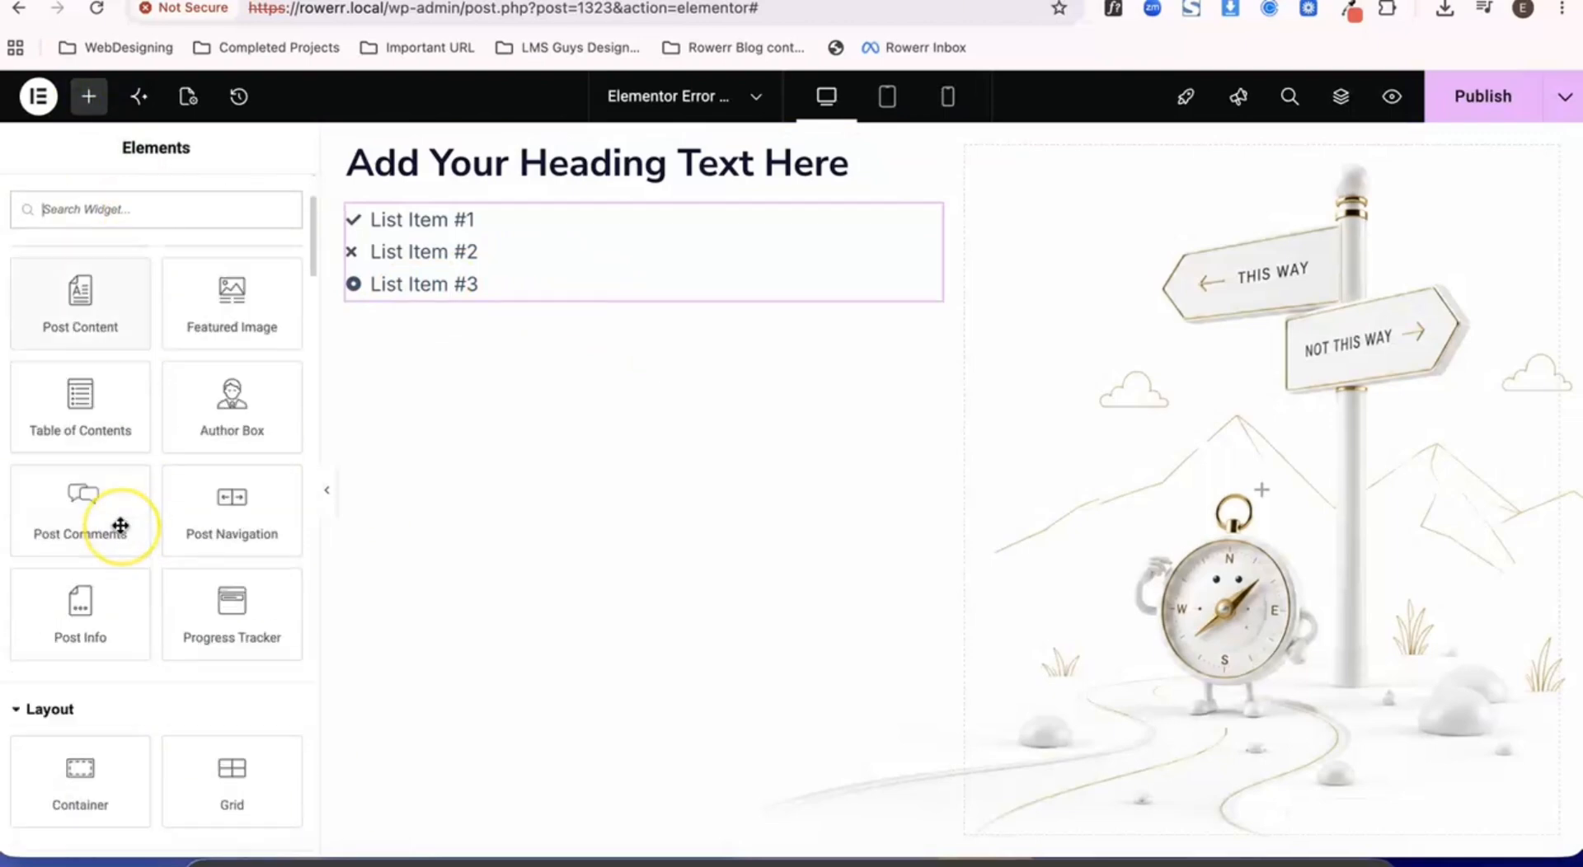
left_click_drag(99, 435, 566, 276)
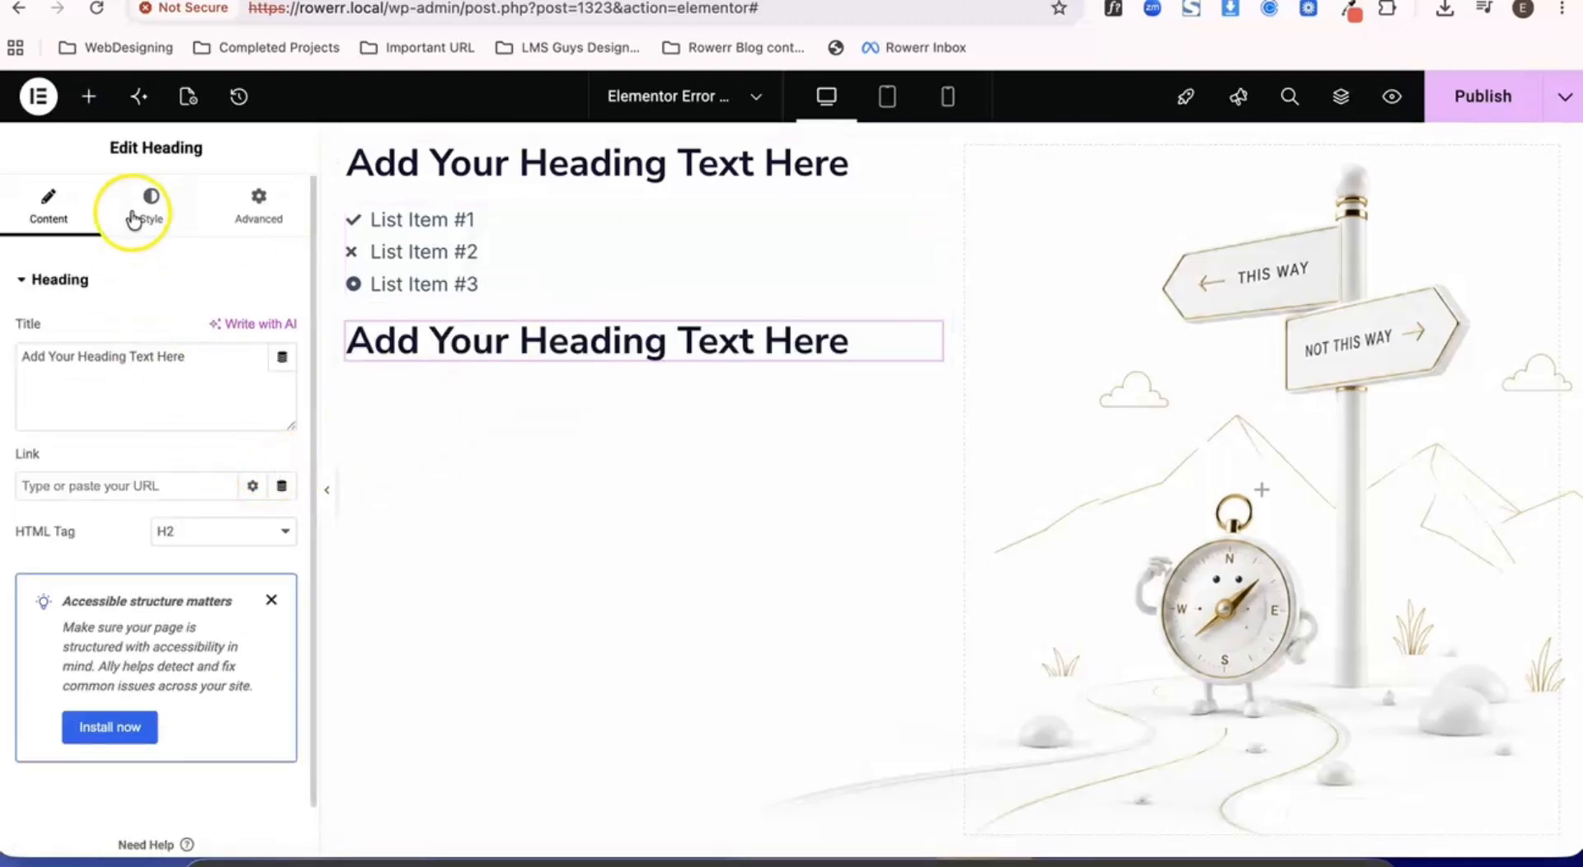
- Add a Text Editor widget below the second heading in the left column
left_click(87, 104)
scroll(152, 440, "down", 8)
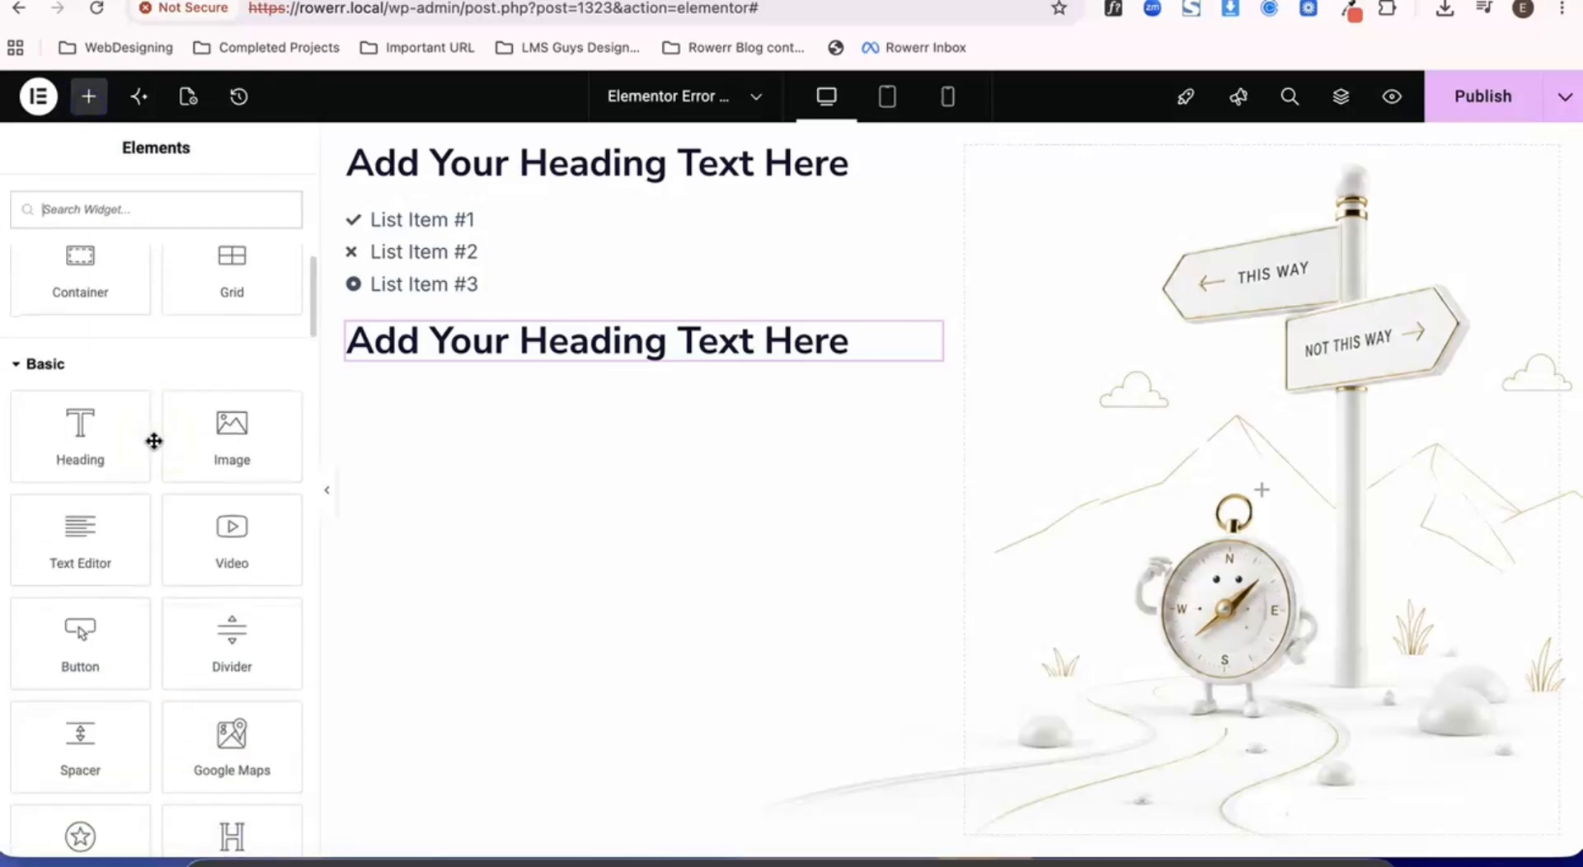
left_click_drag(104, 469, 599, 363)
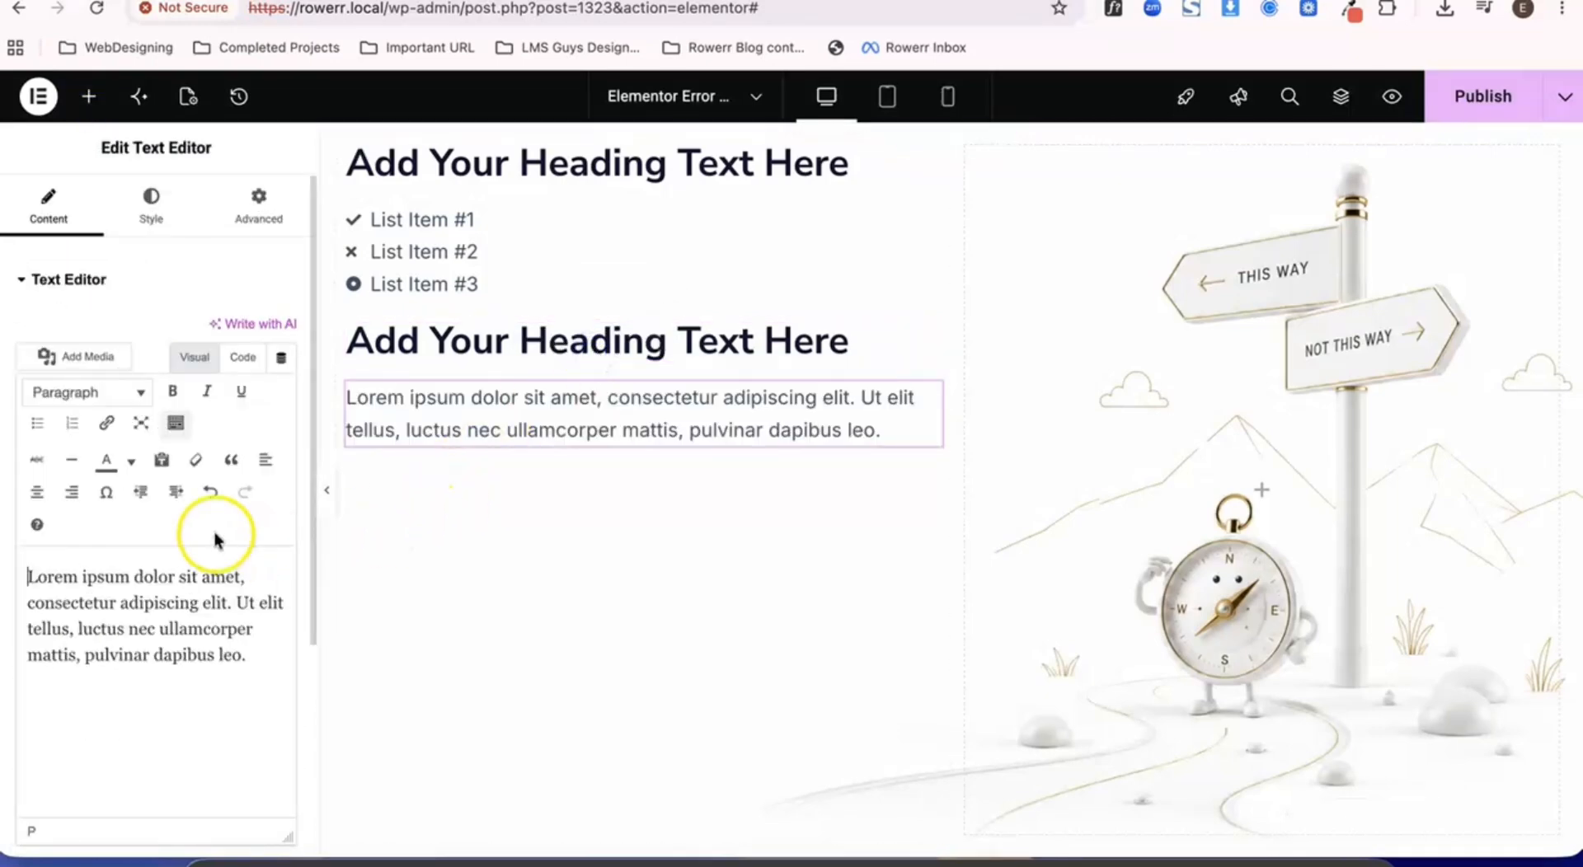
- Add a Button widget below the text editor in the left column and duplicate it
scroll(216, 540, "down", 1)
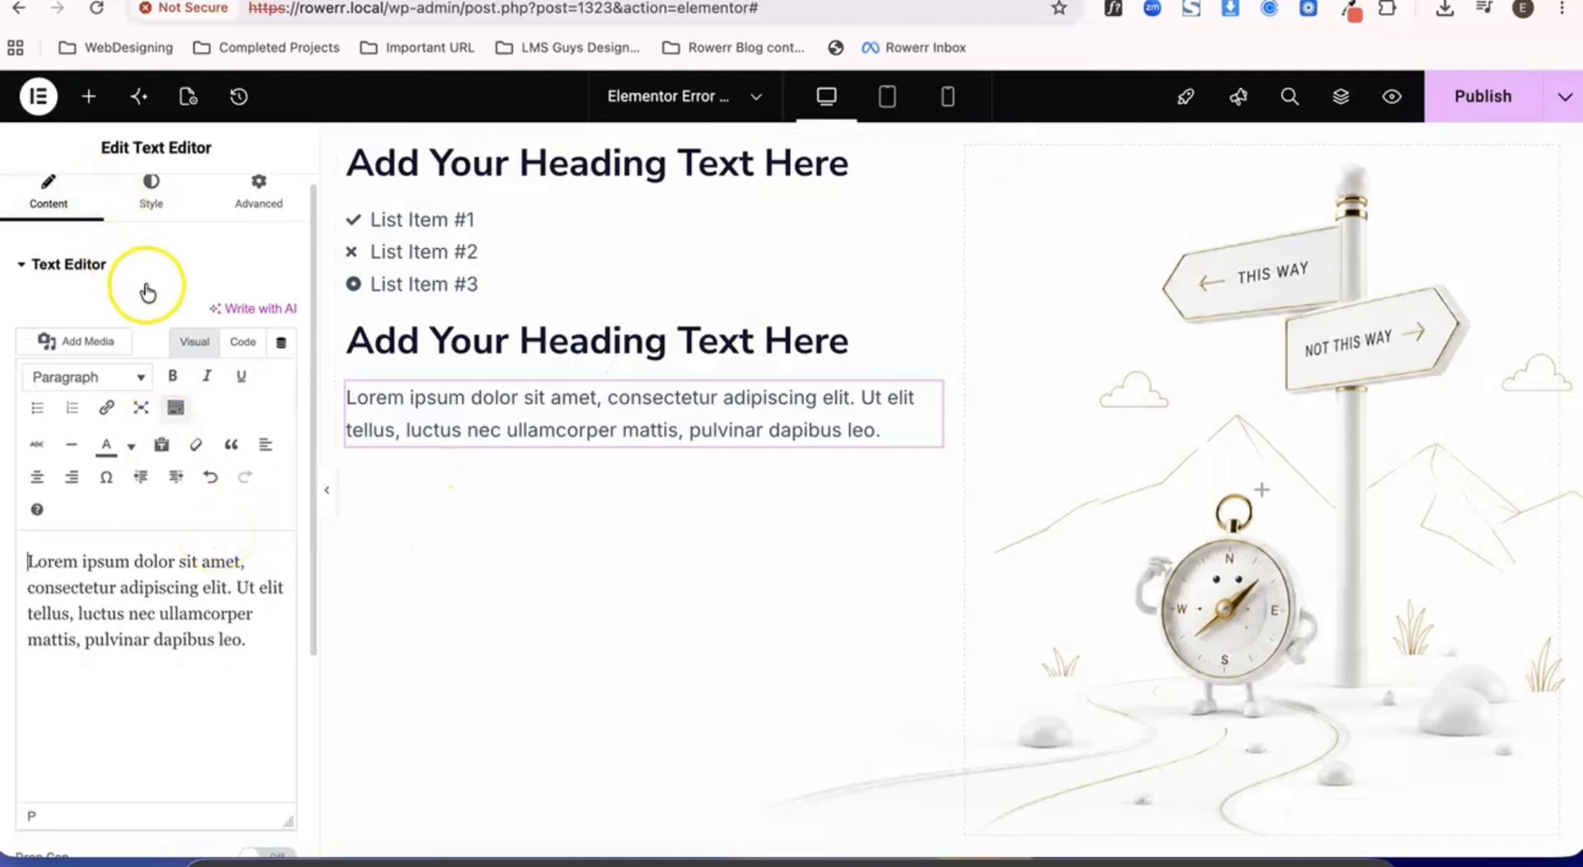
scroll(140, 288, "down", 1)
scroll(147, 290, "up", 1)
left_click(88, 96)
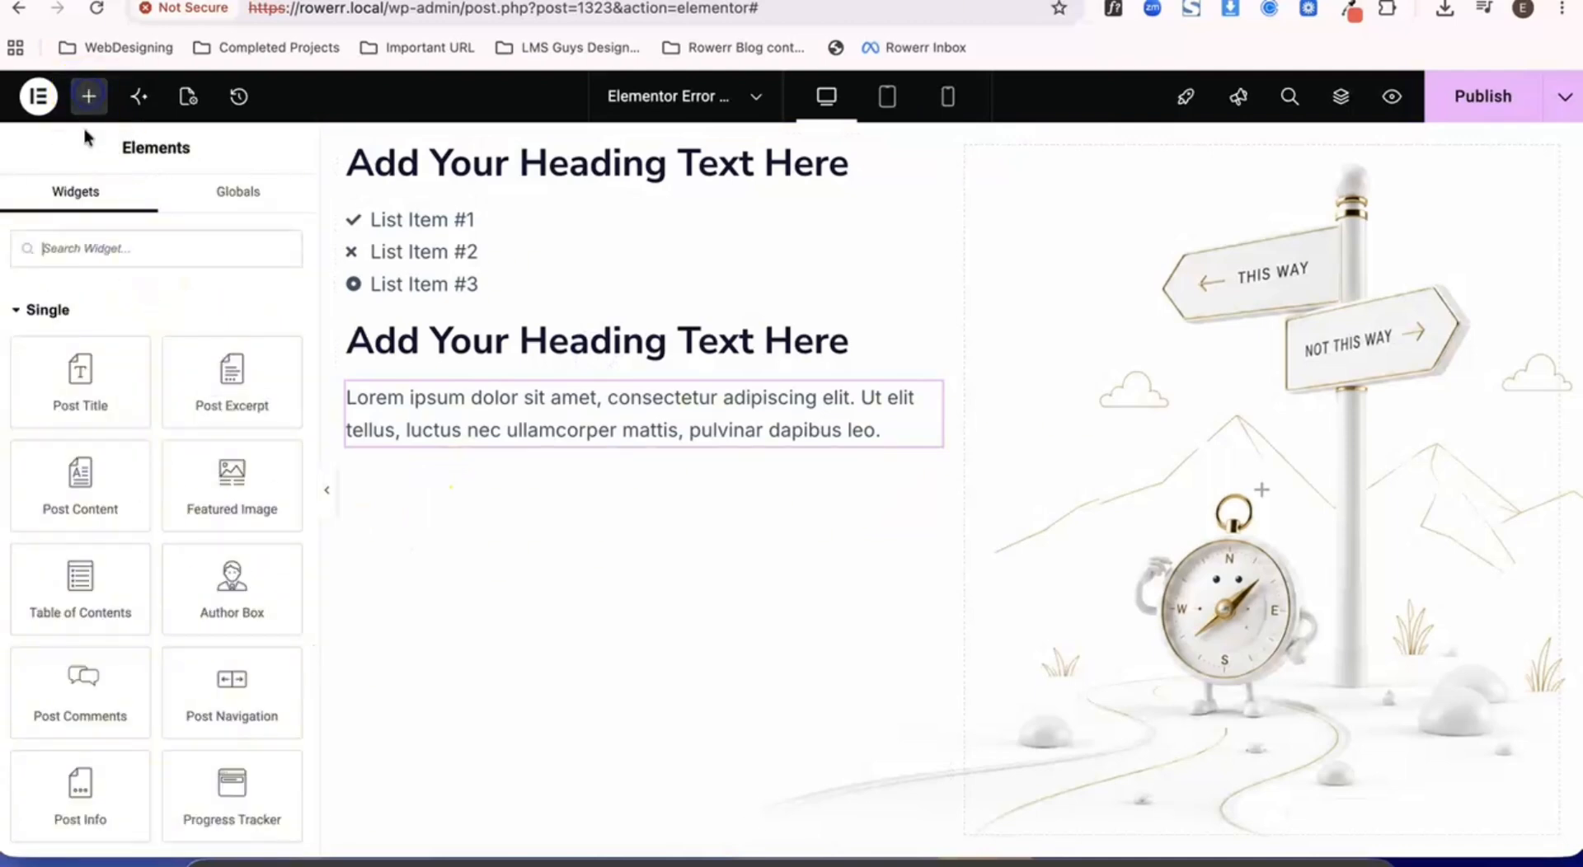
scroll(166, 505, "down", 8)
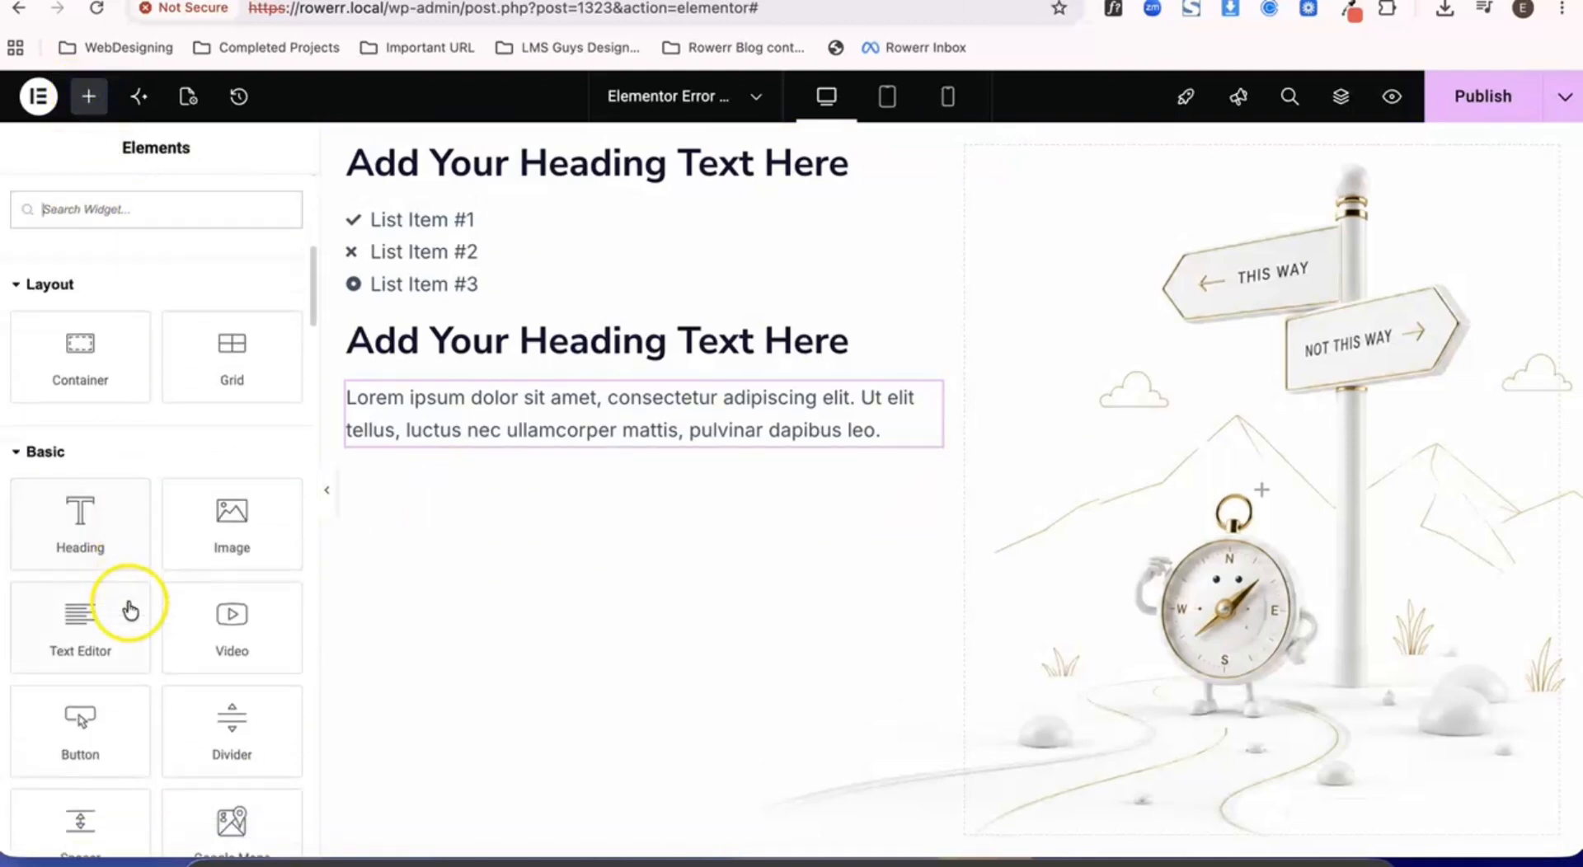
scroll(126, 568, "down", 2)
left_click_drag(127, 566, 489, 430)
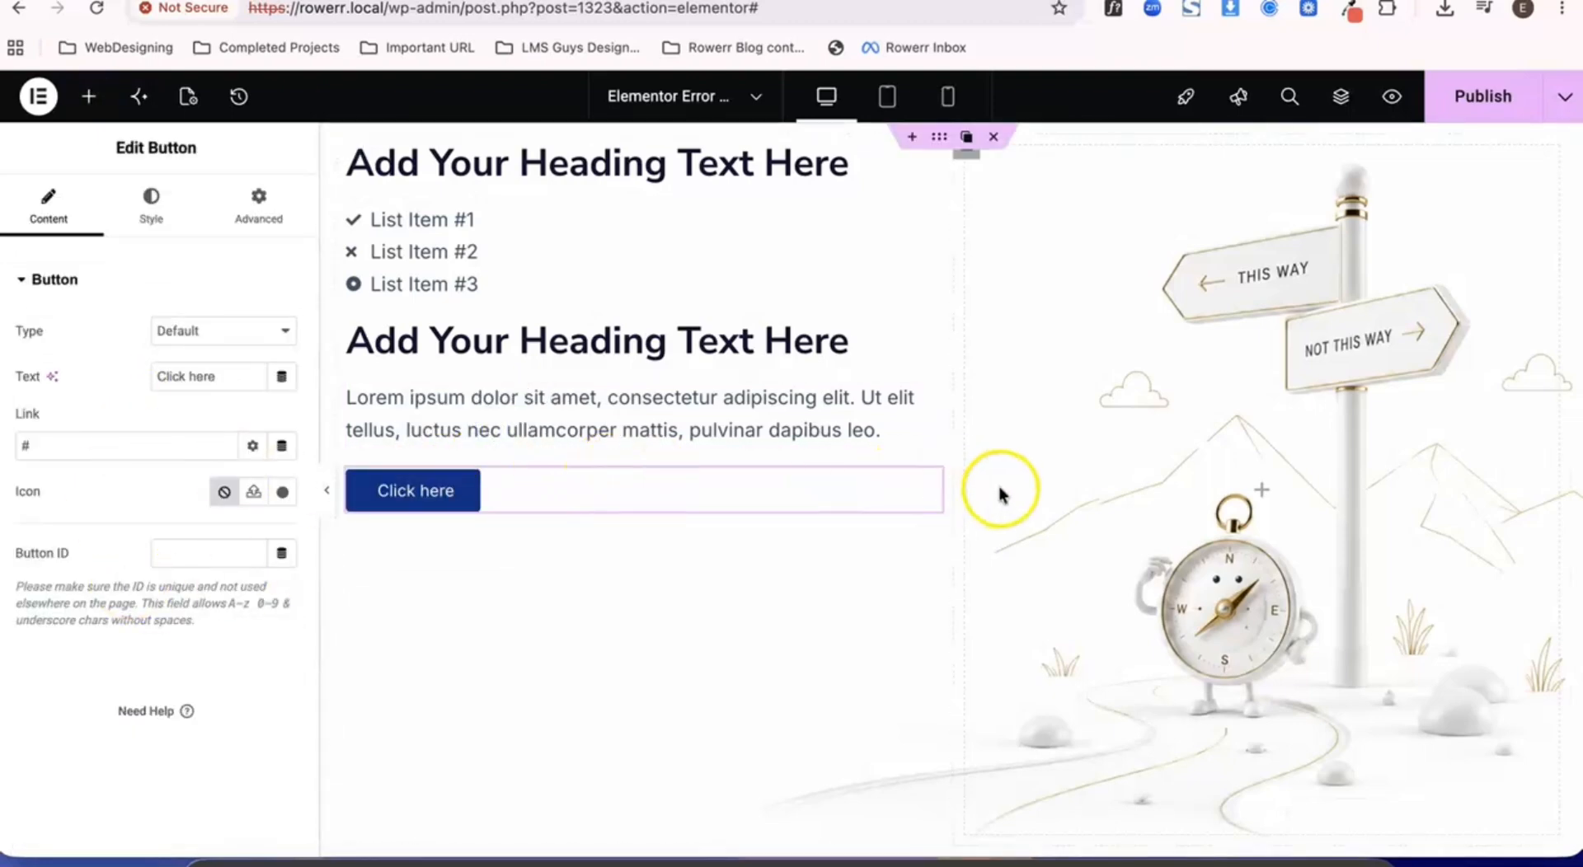
left_click(906, 481)
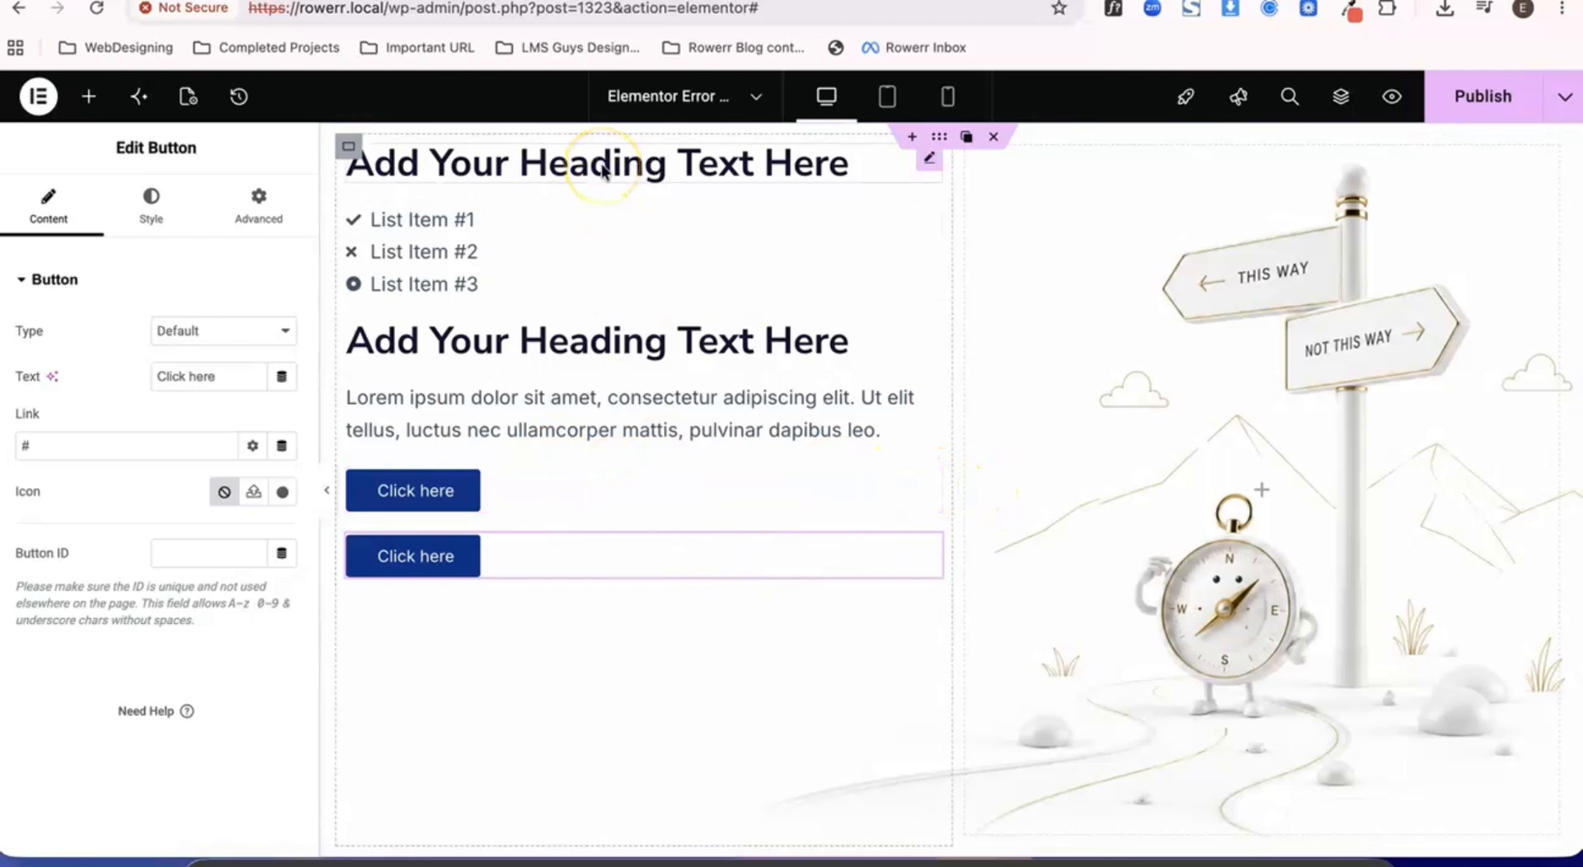
- Change the top heading's title to "404"
left_click(514, 166)
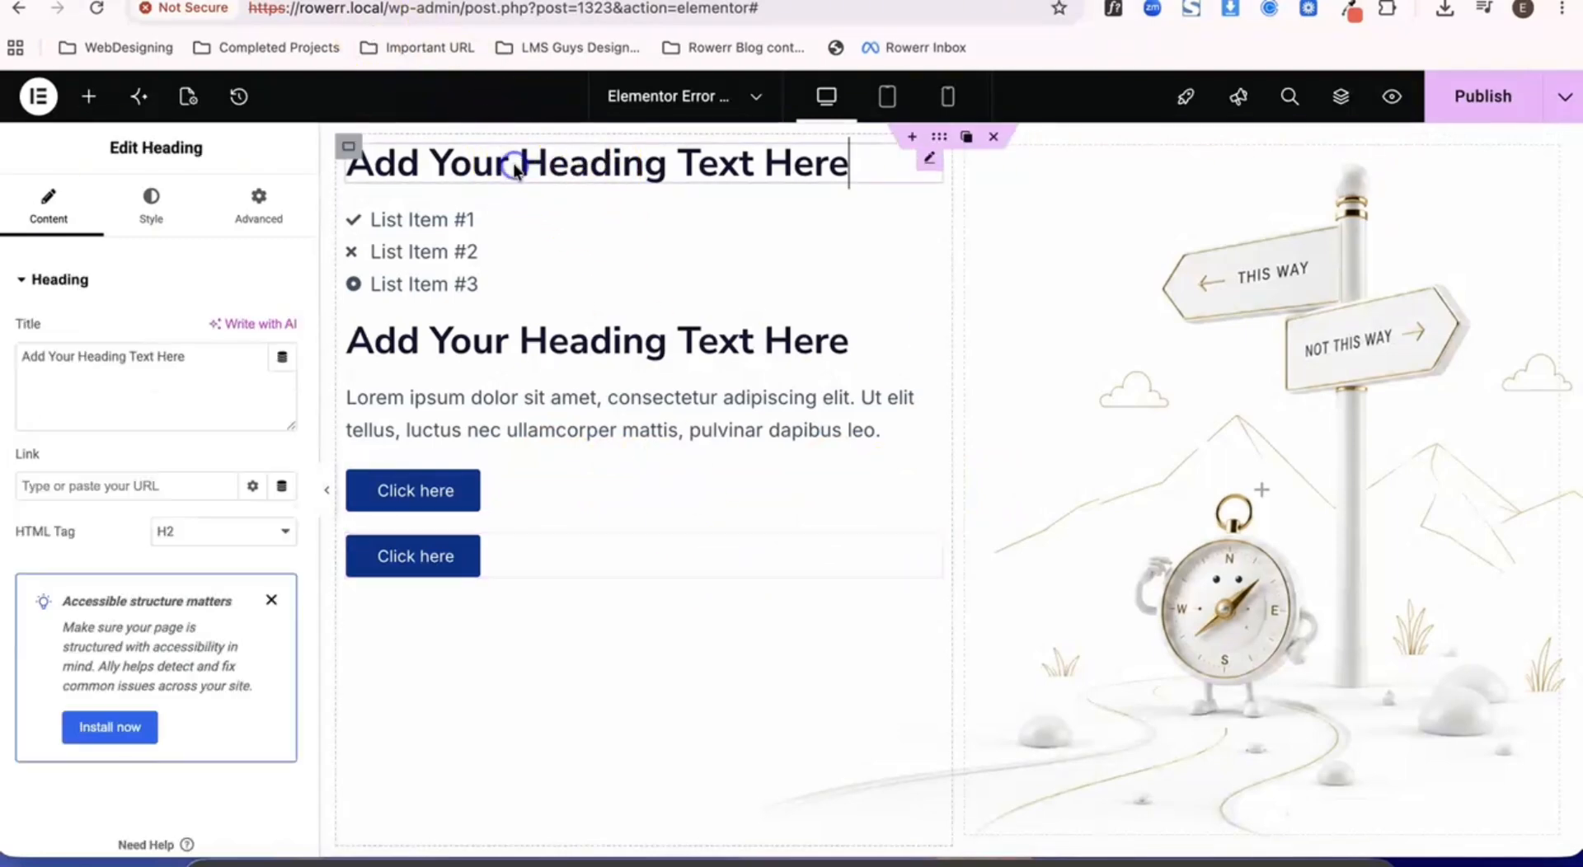
triple_click(126, 366)
type("404")
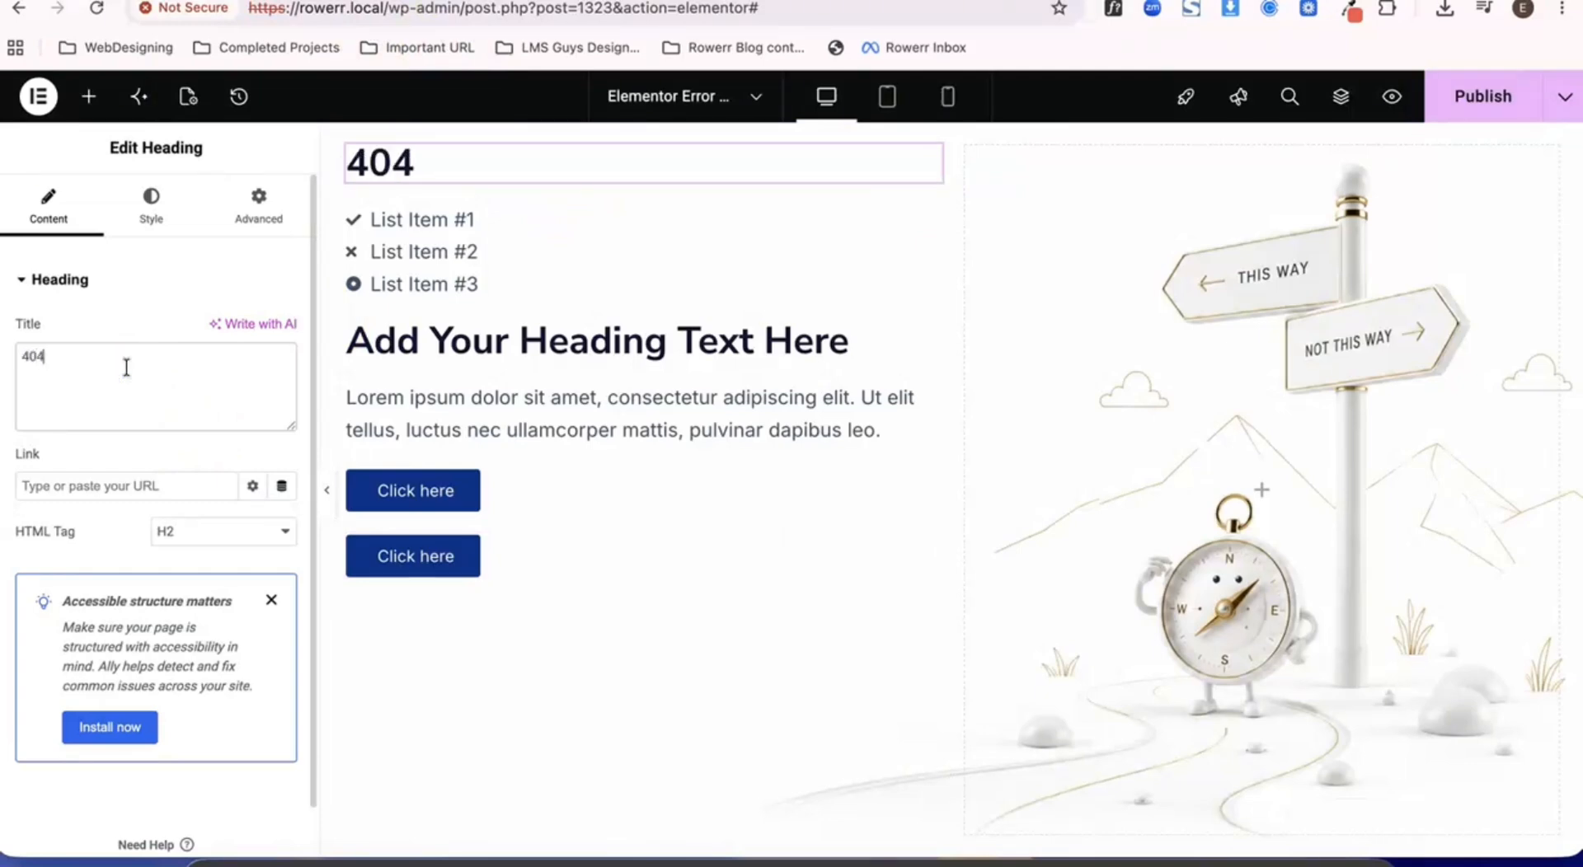
- Remove the second and third items from the icon list below the 404 heading
left_click(565, 250)
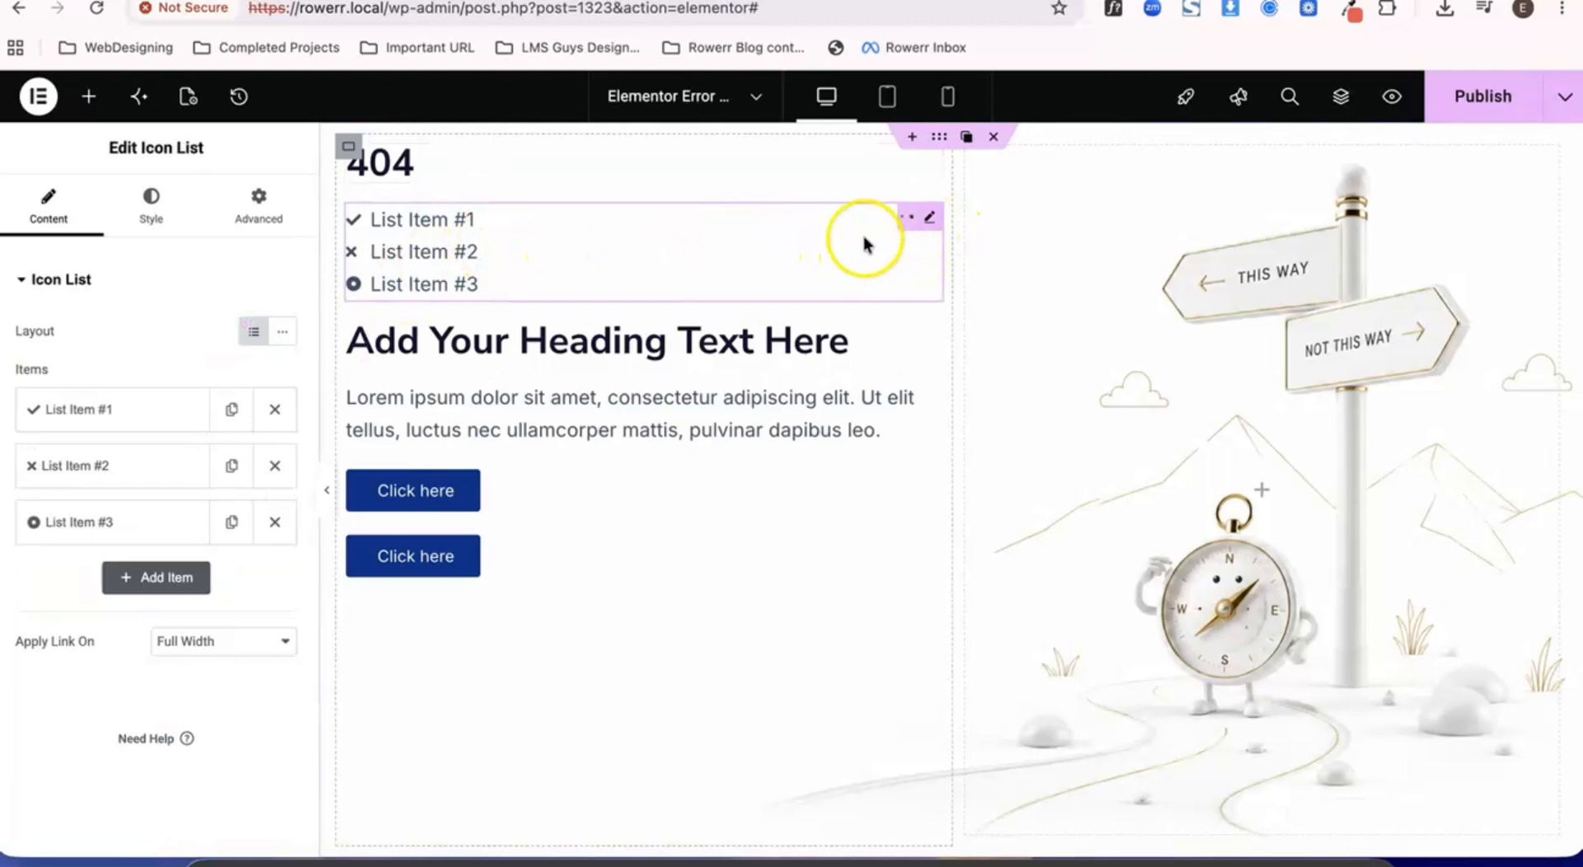
left_click(275, 522)
left_click(275, 467)
- Replace the remaining list item's icon with the long right arrow, filtering the icon library by "arro"
left_click(176, 412)
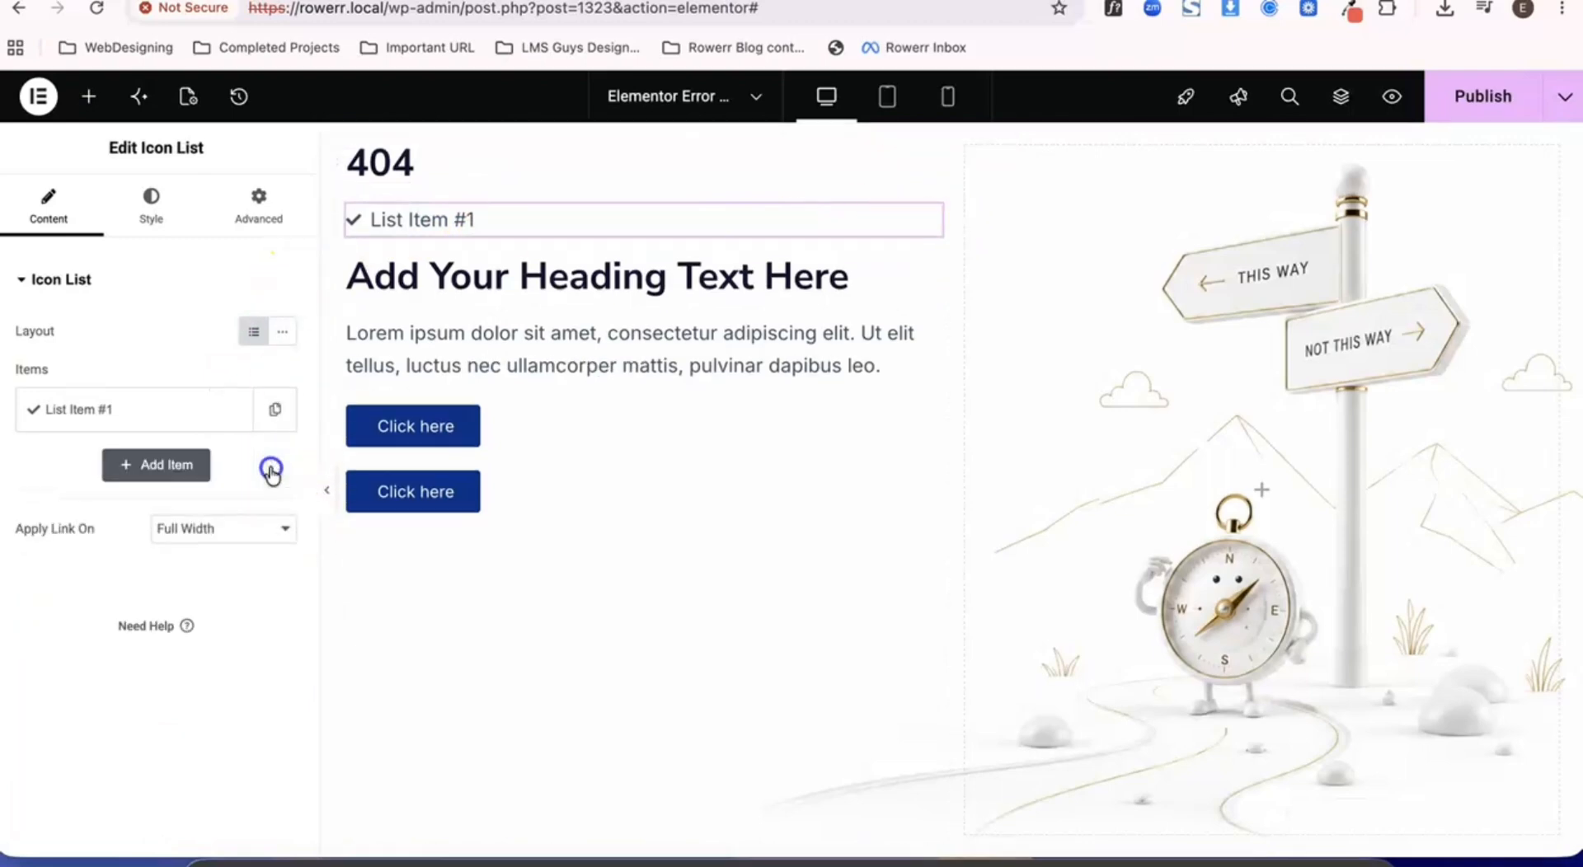
left_click(157, 584)
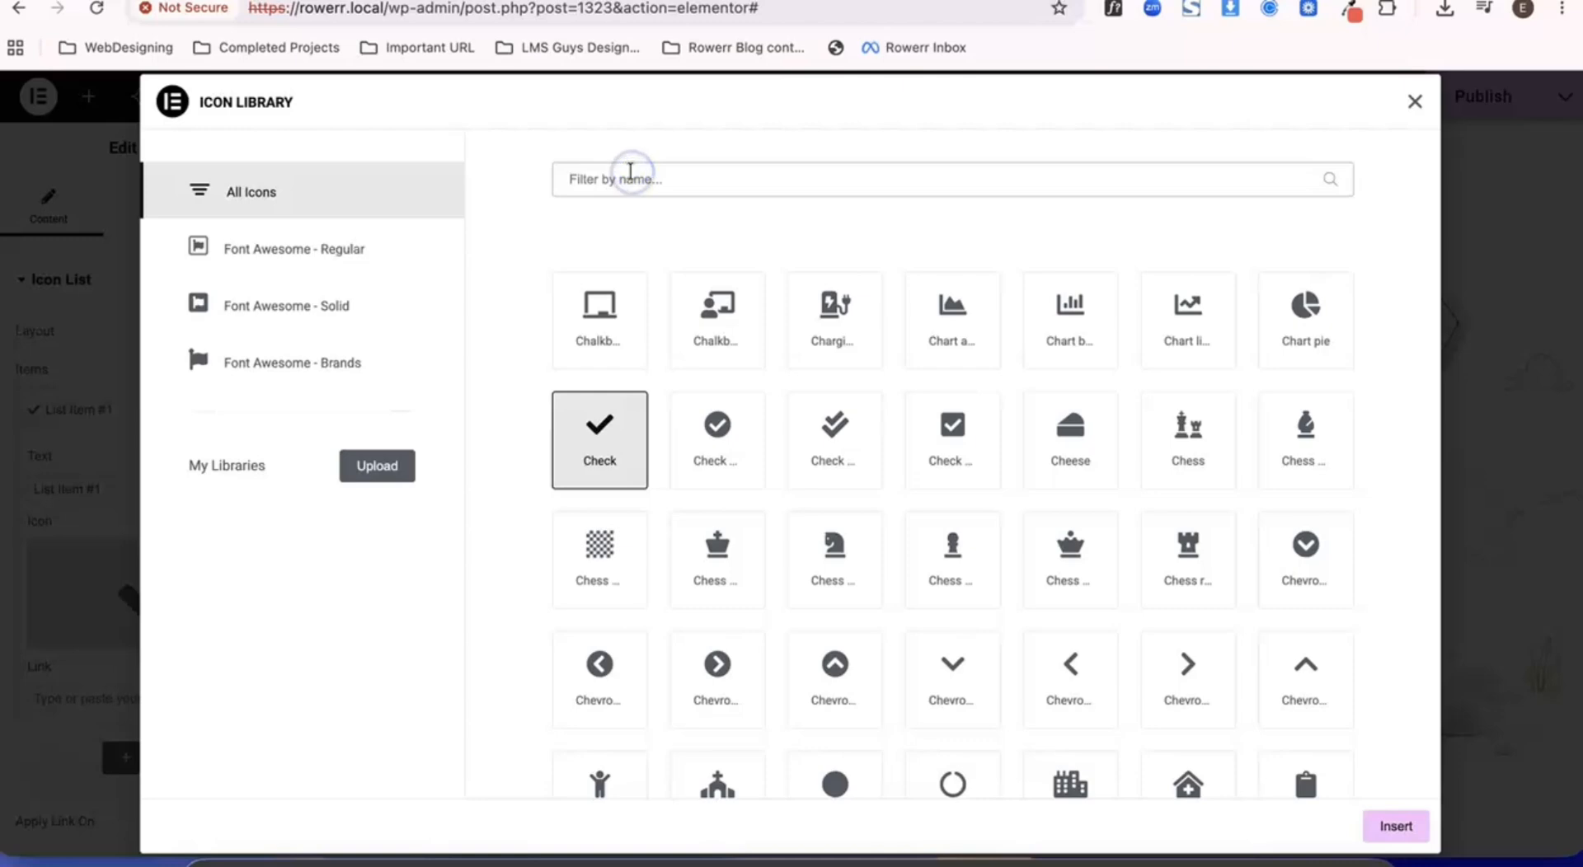
type("arro")
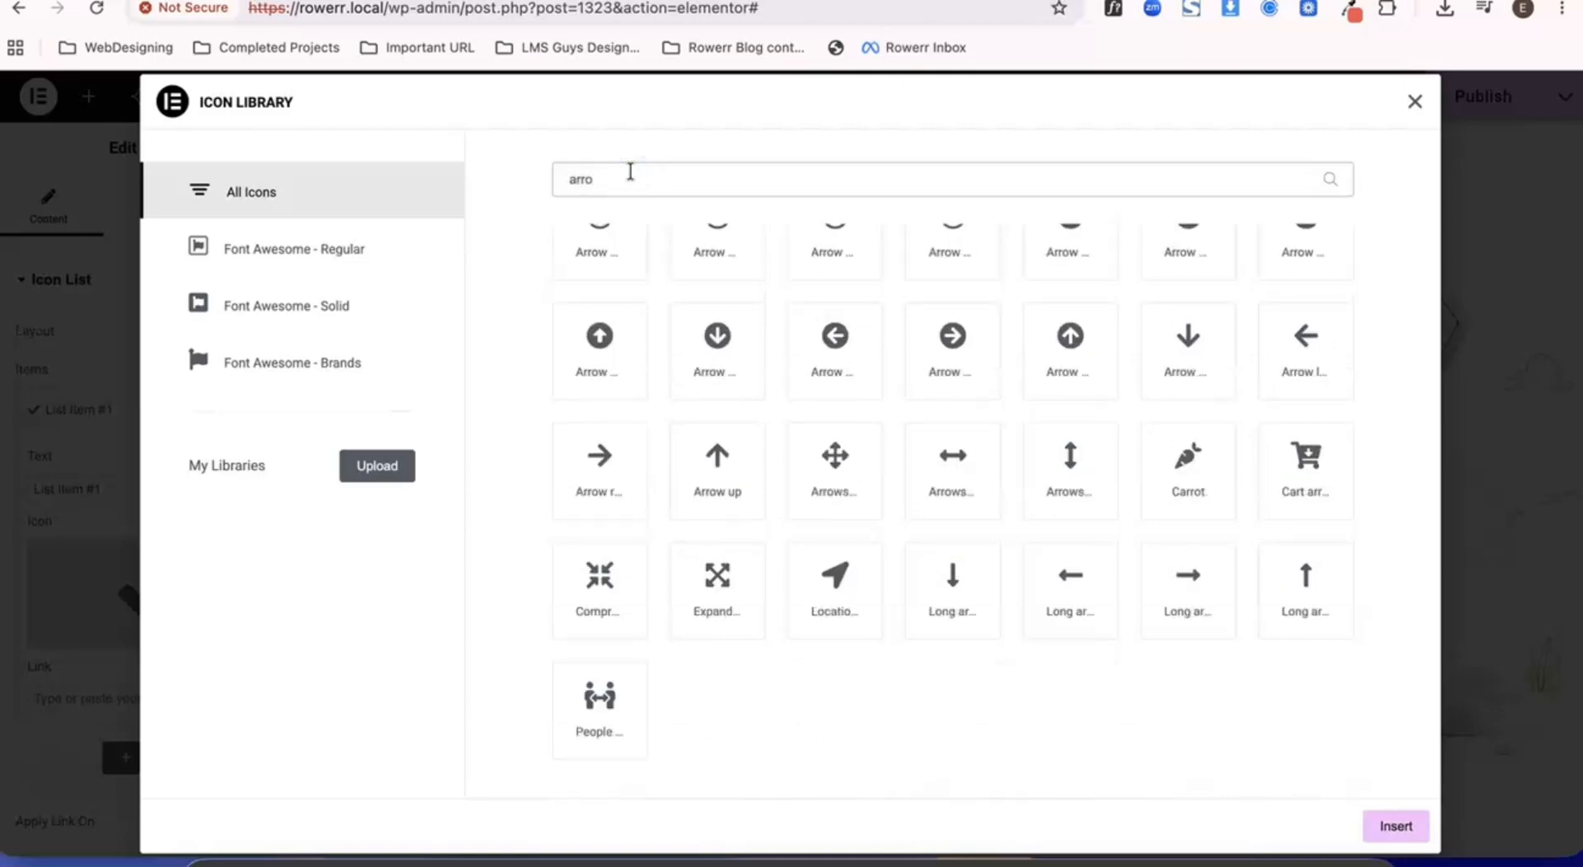
left_click(1187, 602)
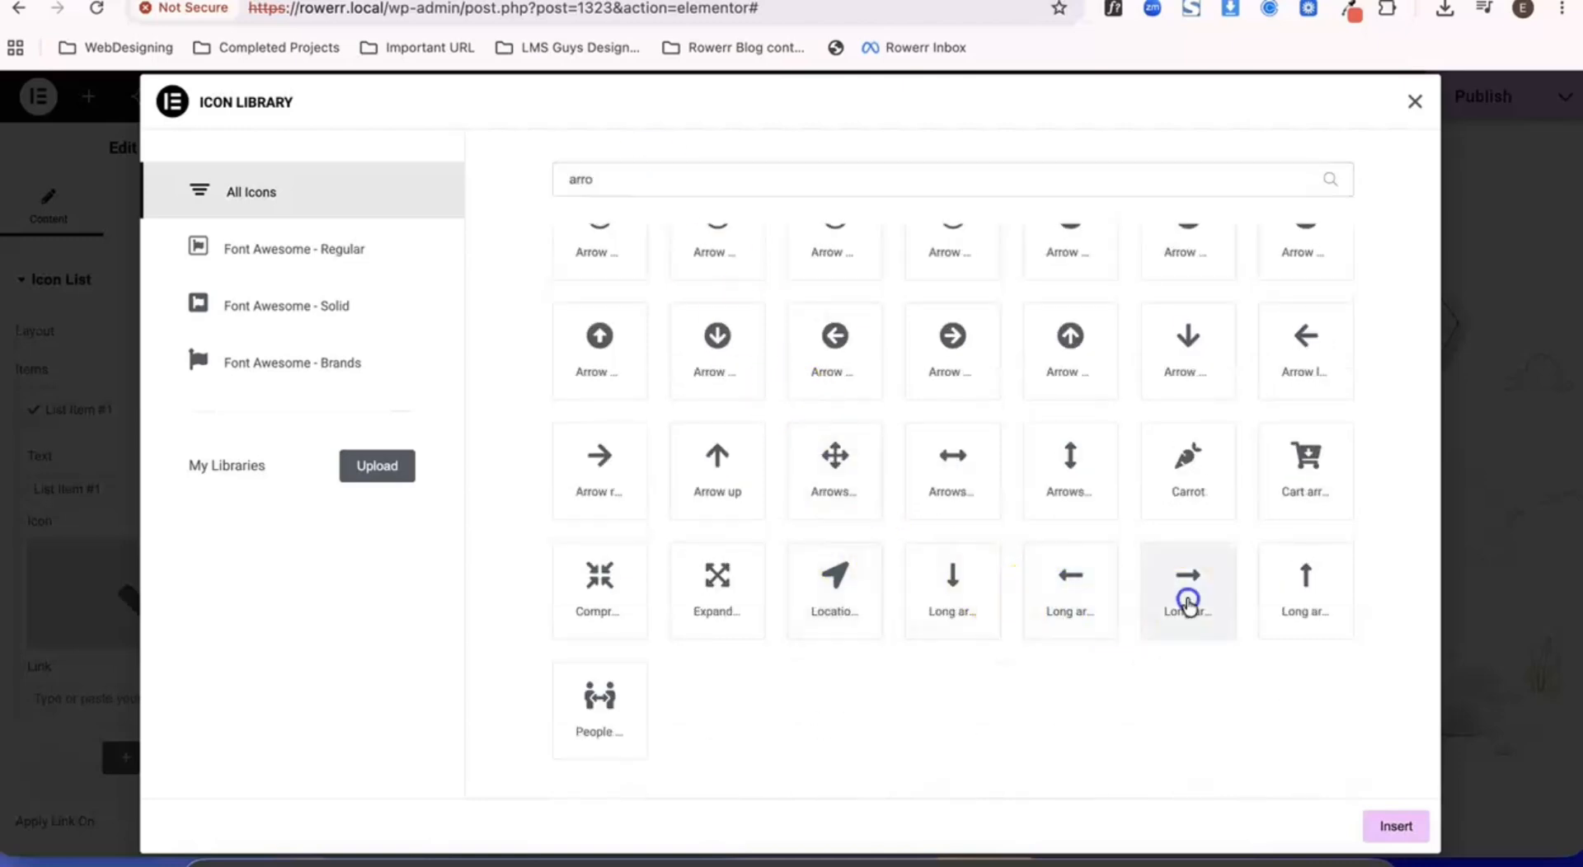
left_click(1396, 826)
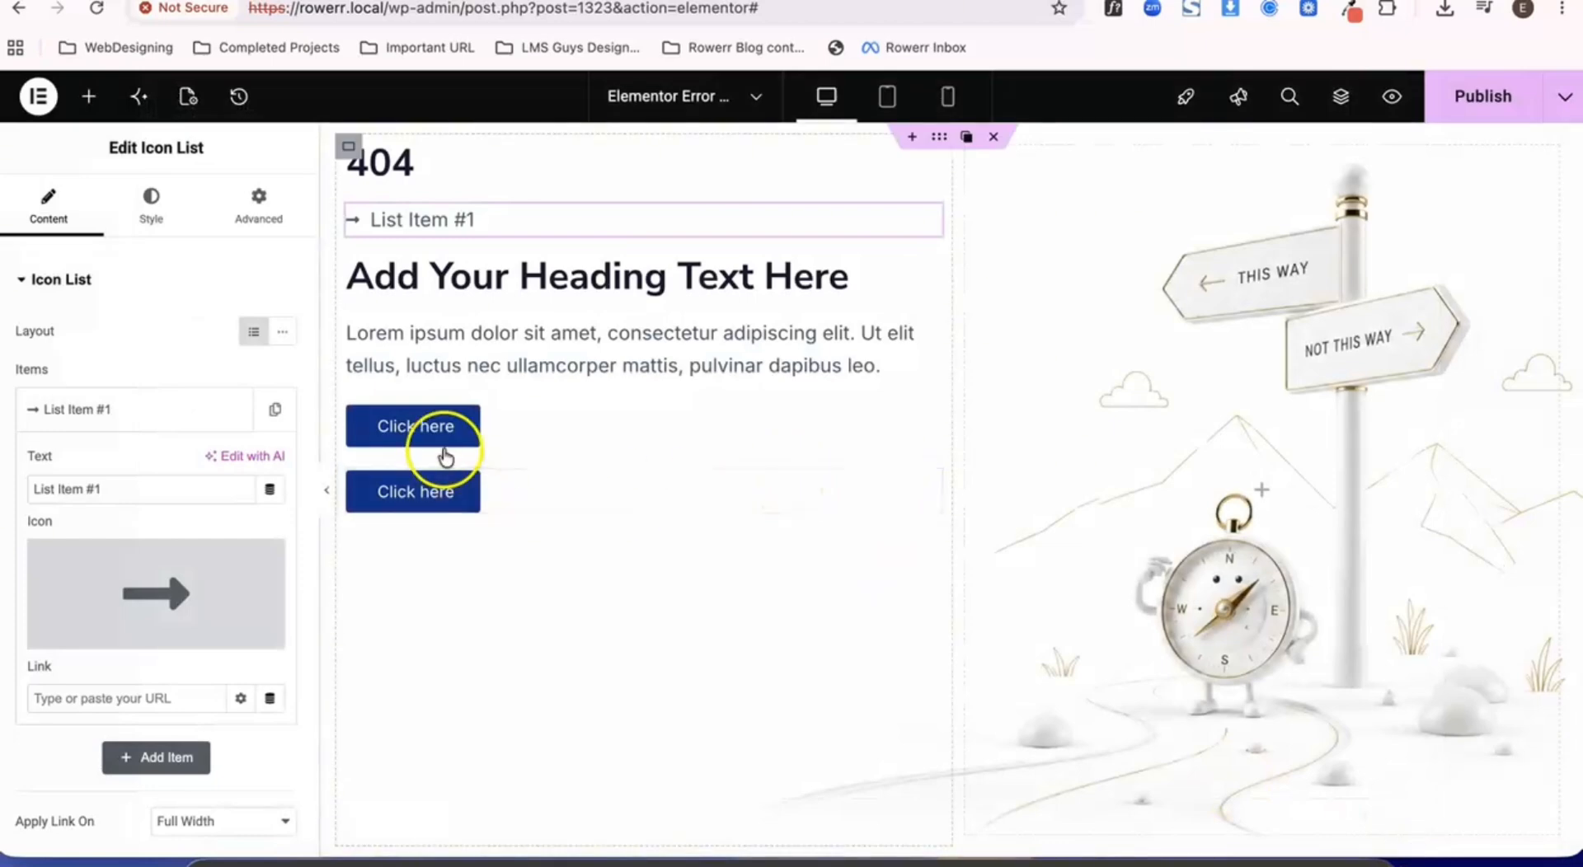
- Set the icon list item's text to "Page Not Found" and collapse the item
left_click(159, 488)
triple_click(158, 487)
type("Page Not Found")
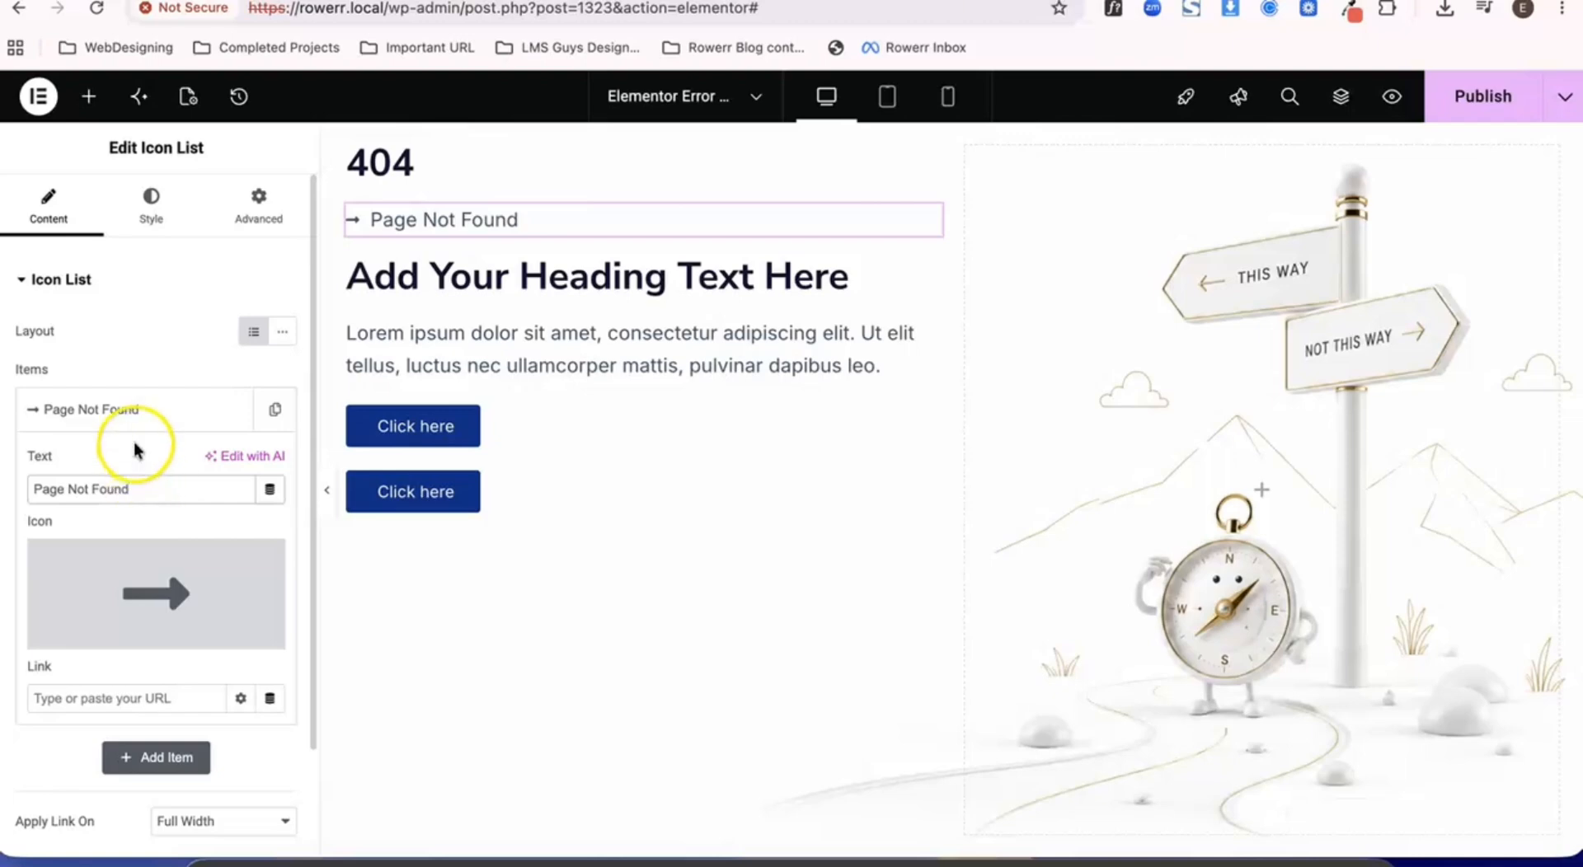
left_click(107, 440)
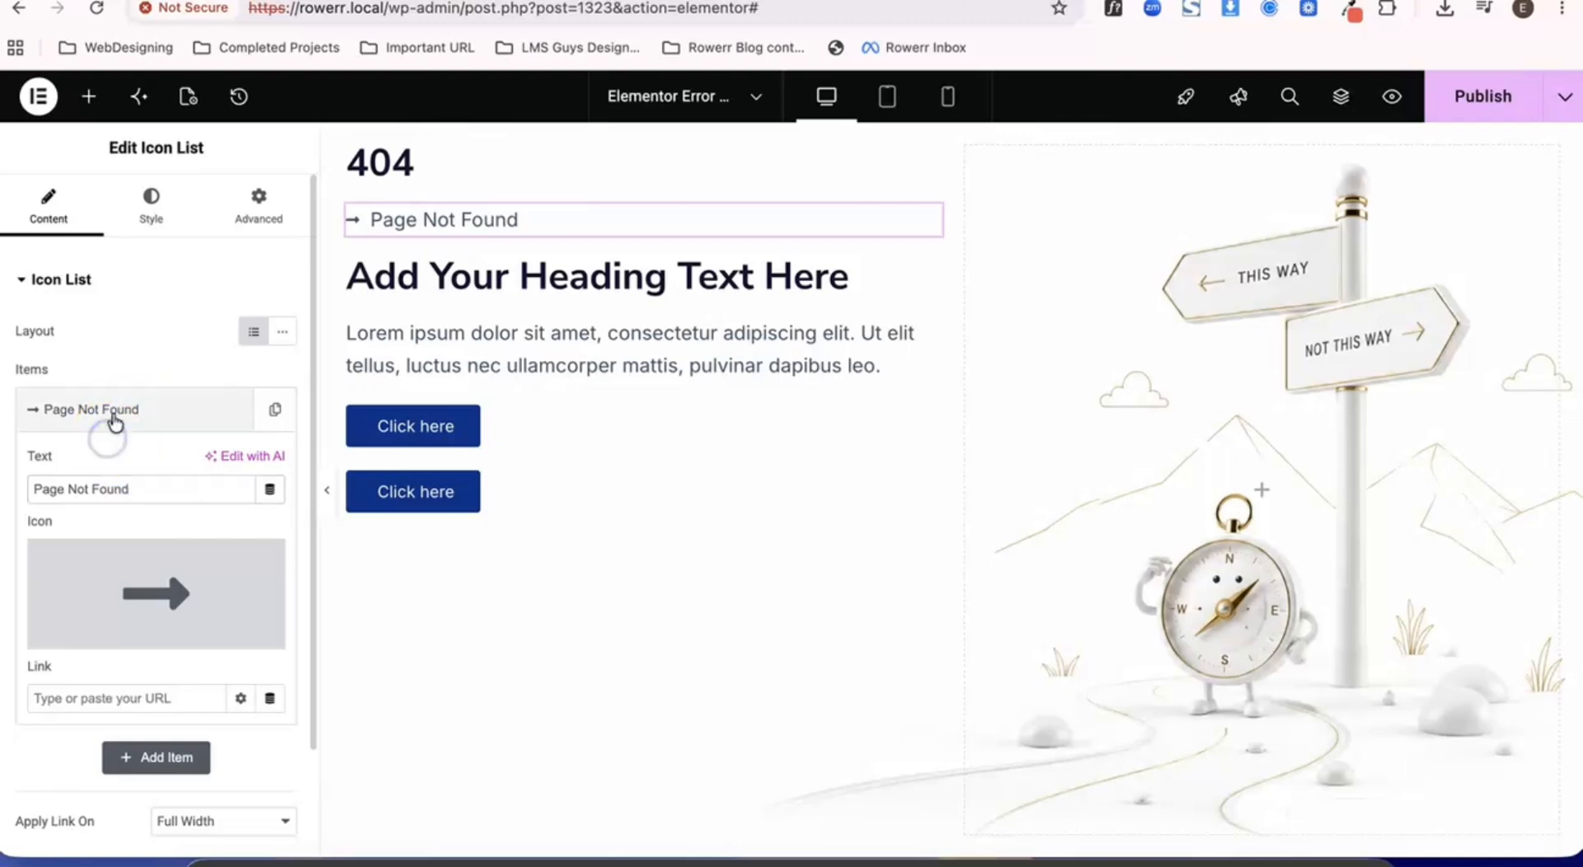
left_click(111, 412)
- Change the second heading's title to "Looks Like this Page Took You a Wrong Turn"
left_click(424, 285)
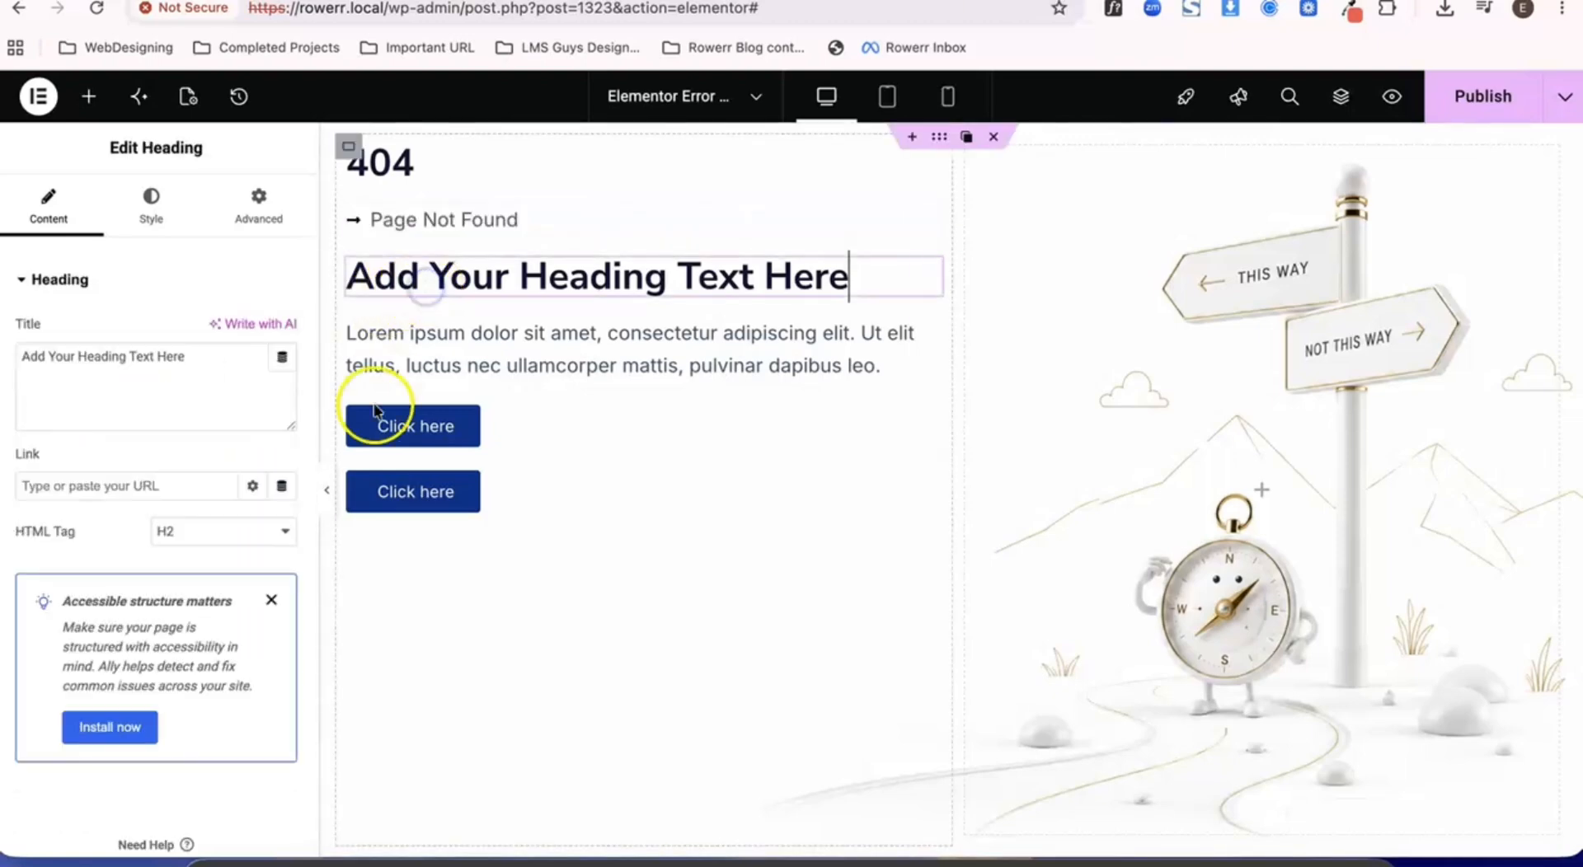
triple_click(194, 377)
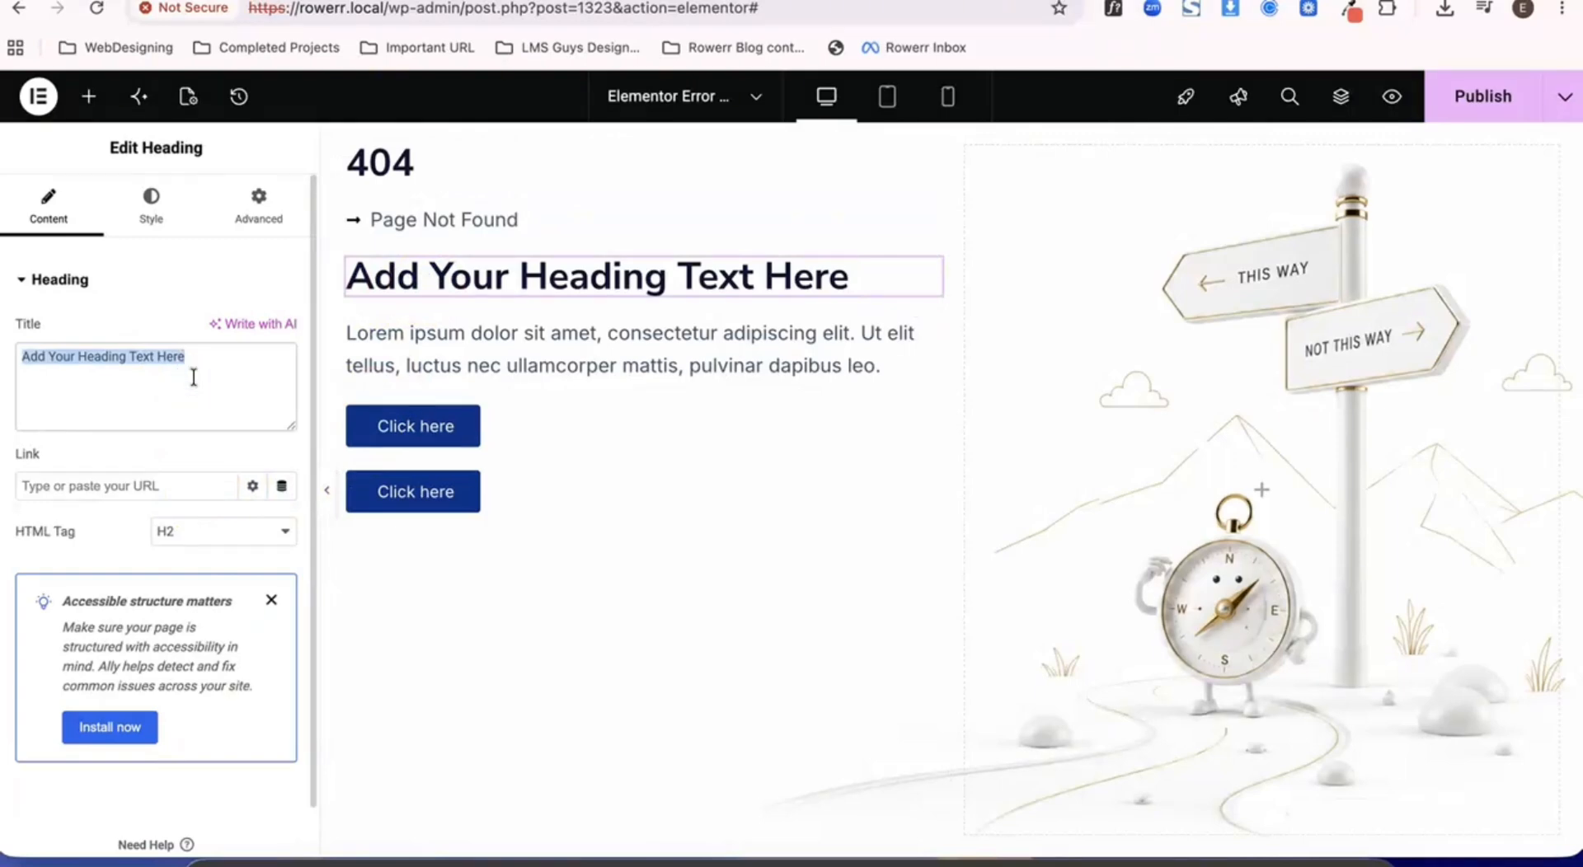
left_click(259, 373)
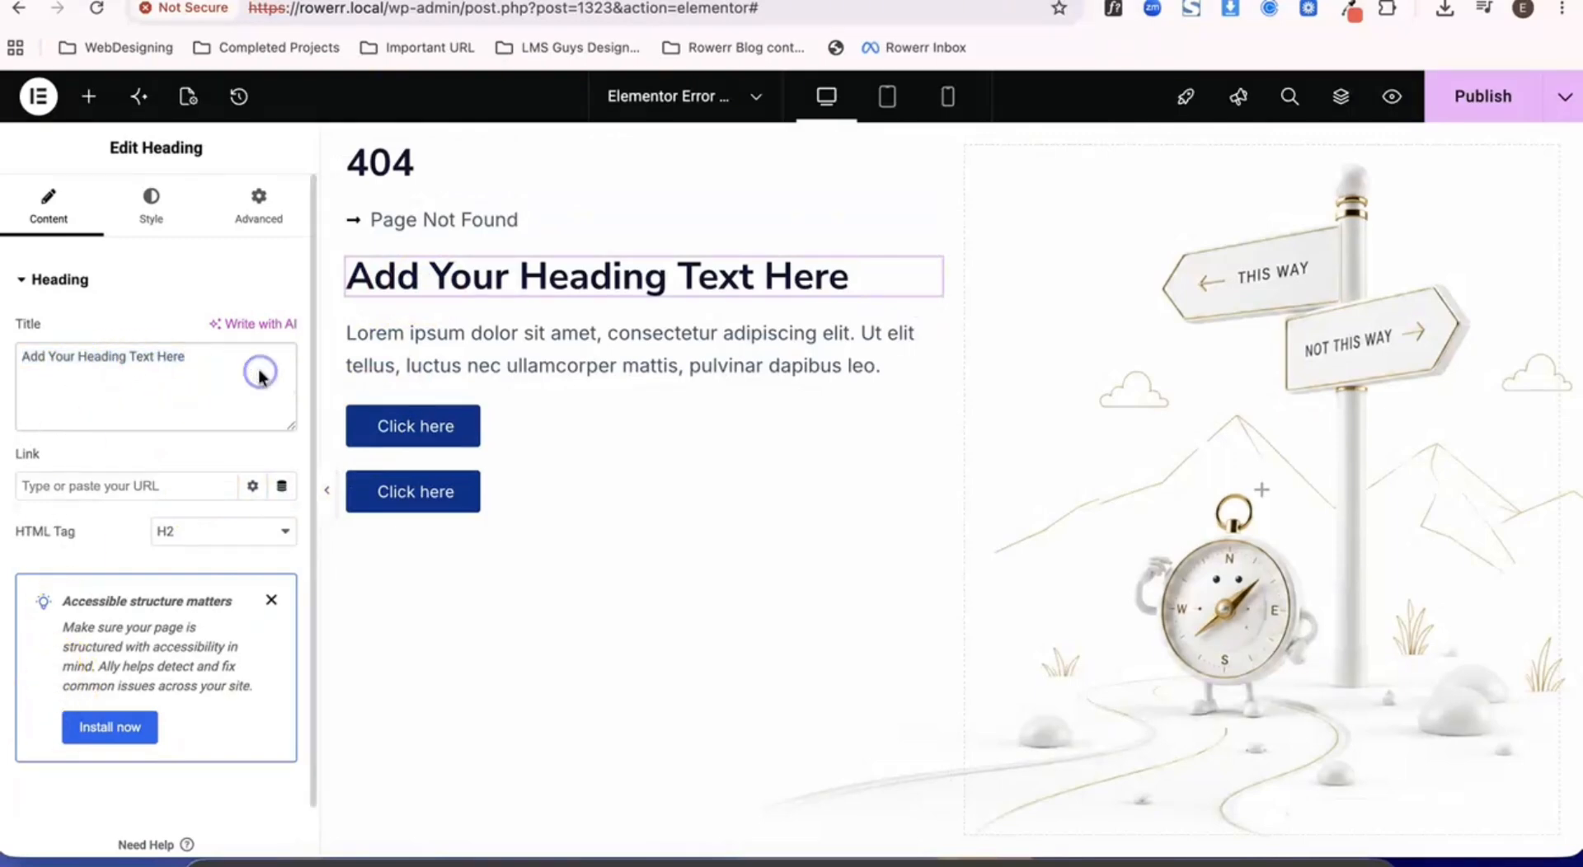
type("Lo")
key("super+a")
key("BackSpace")
type("L")
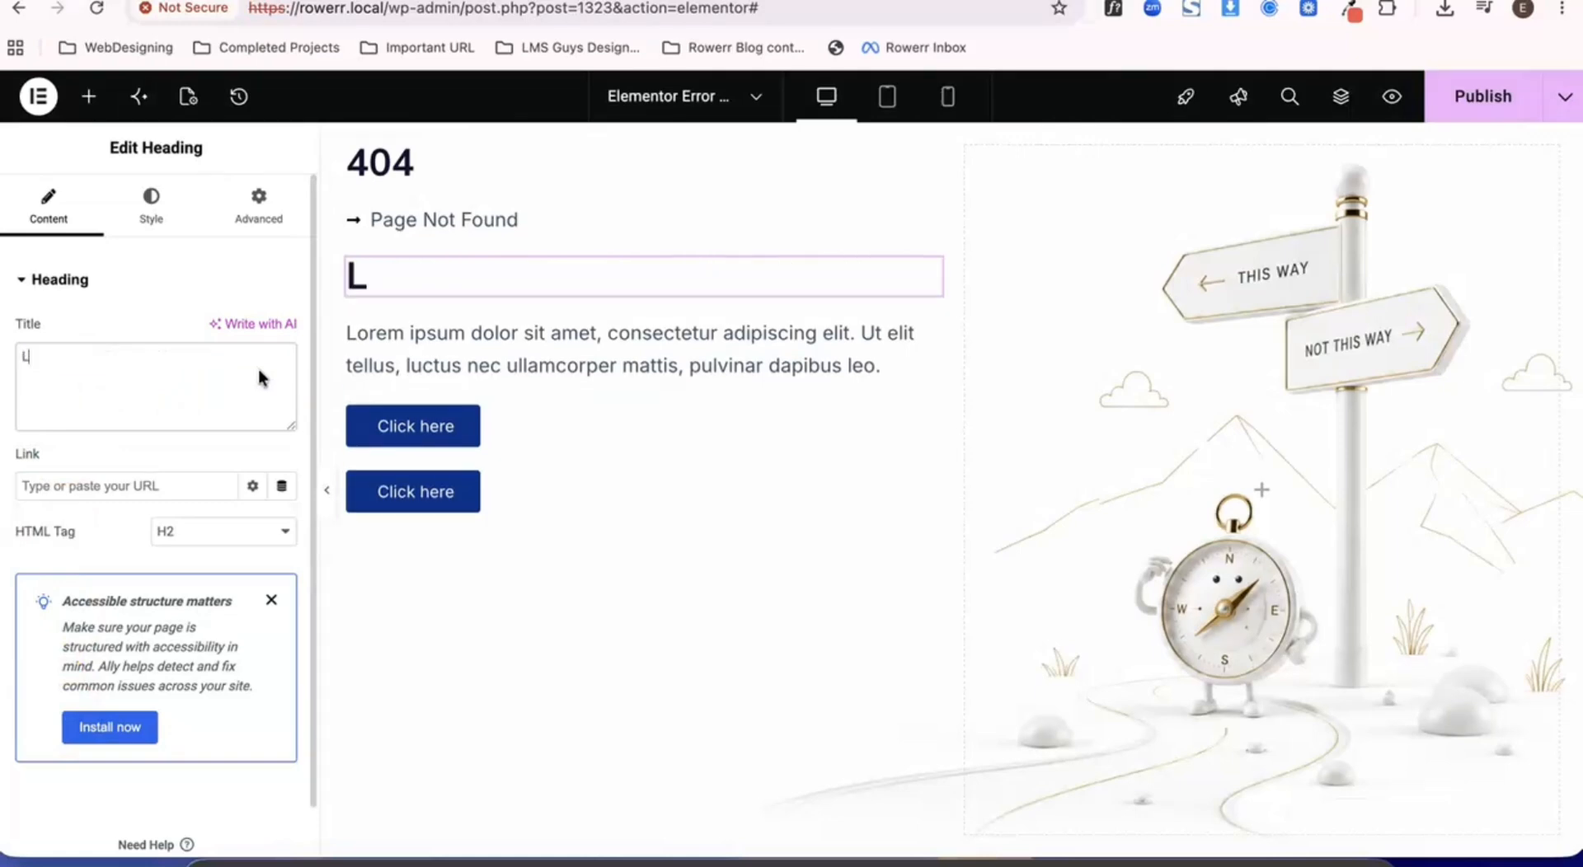
type("ooks Lik")
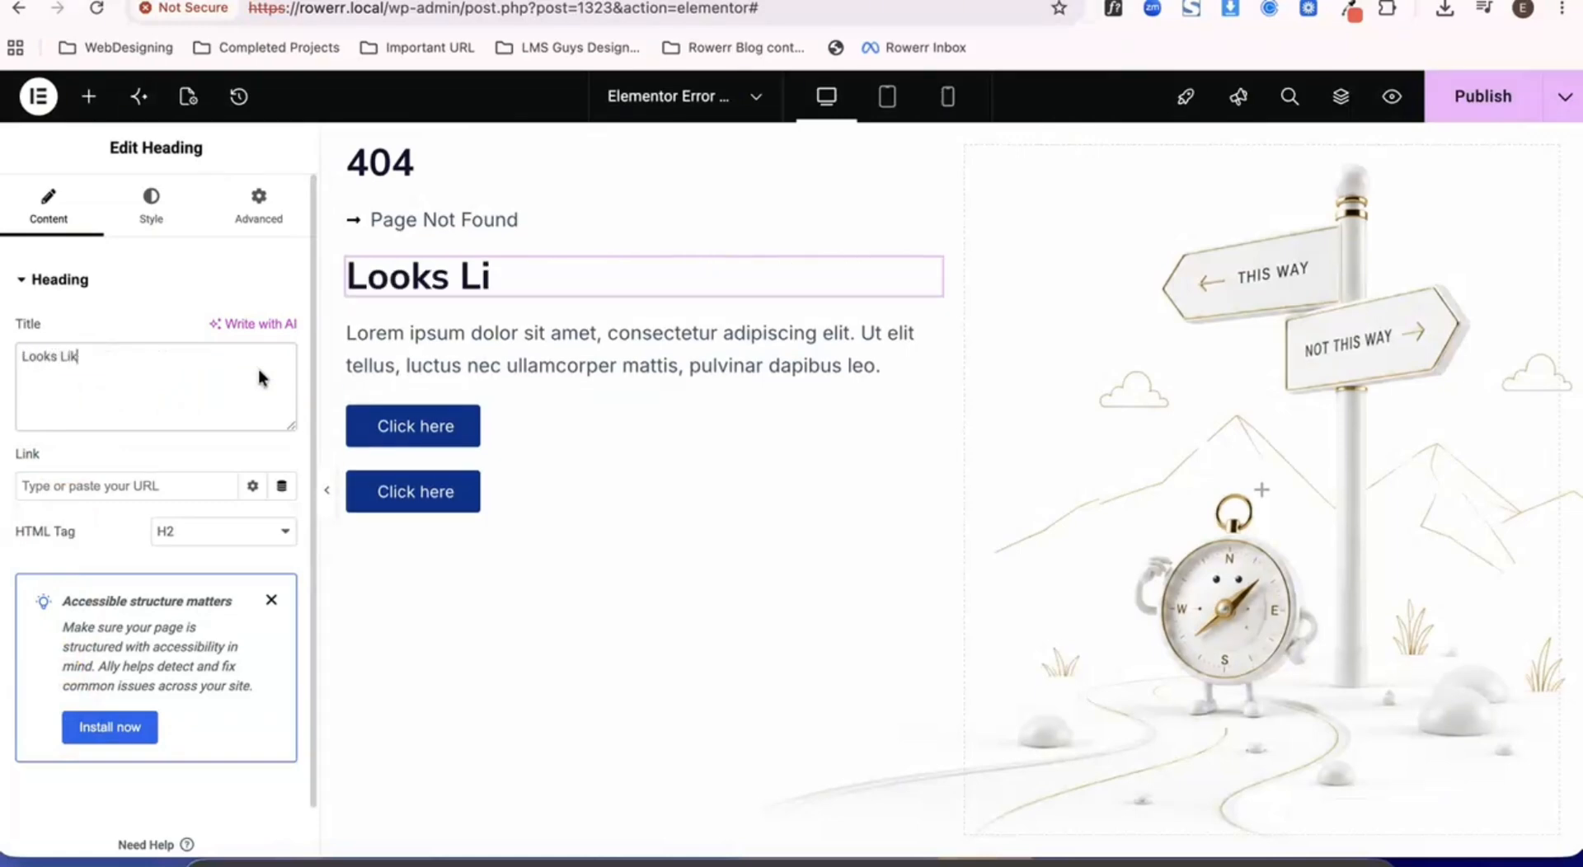
type("e this ")
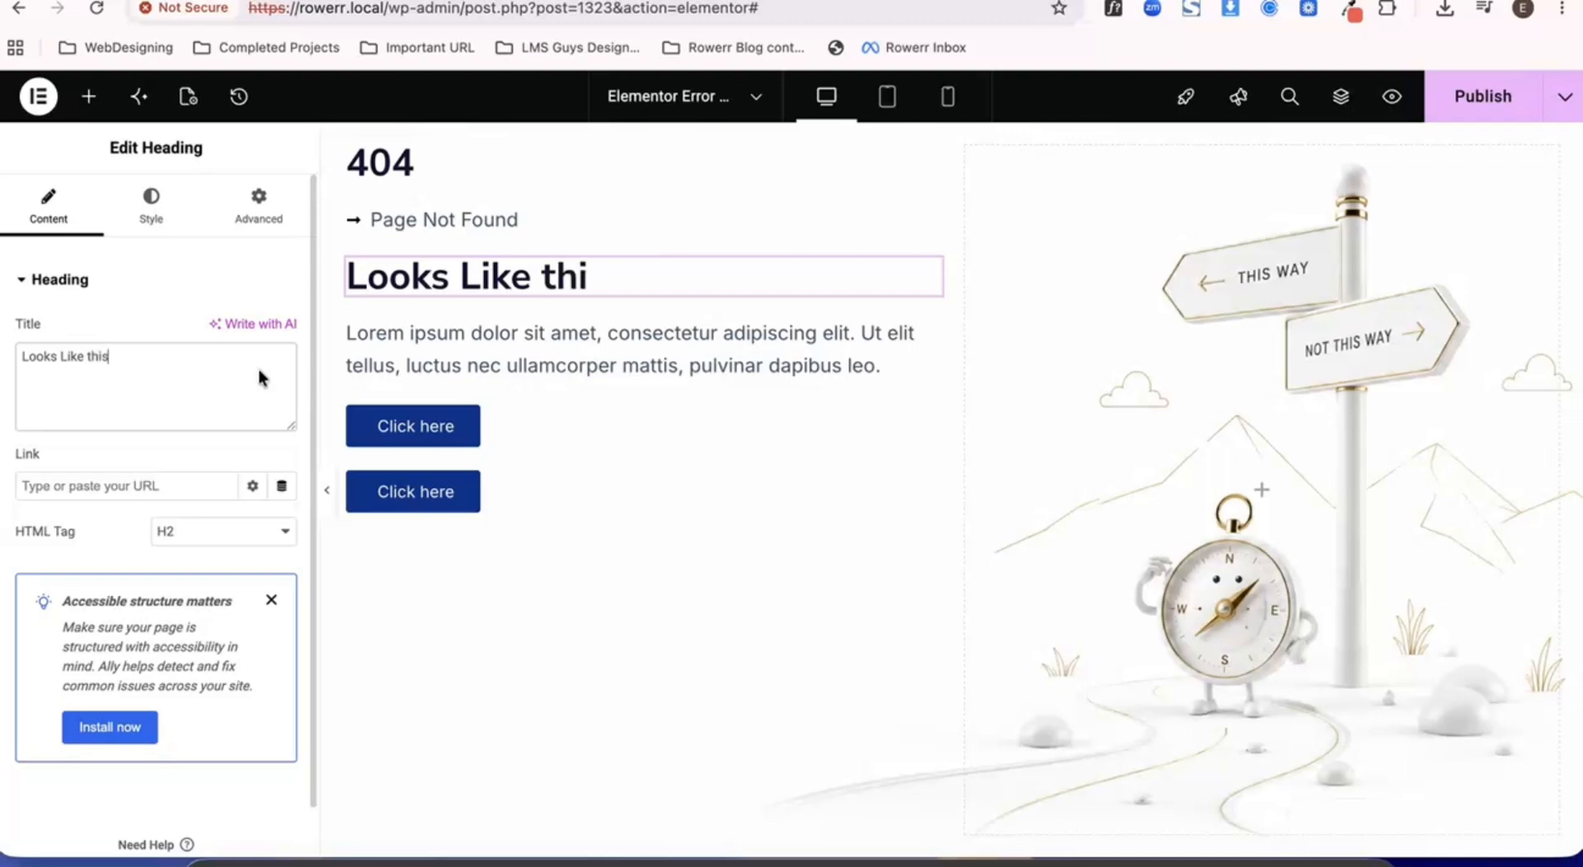
type("Page ")
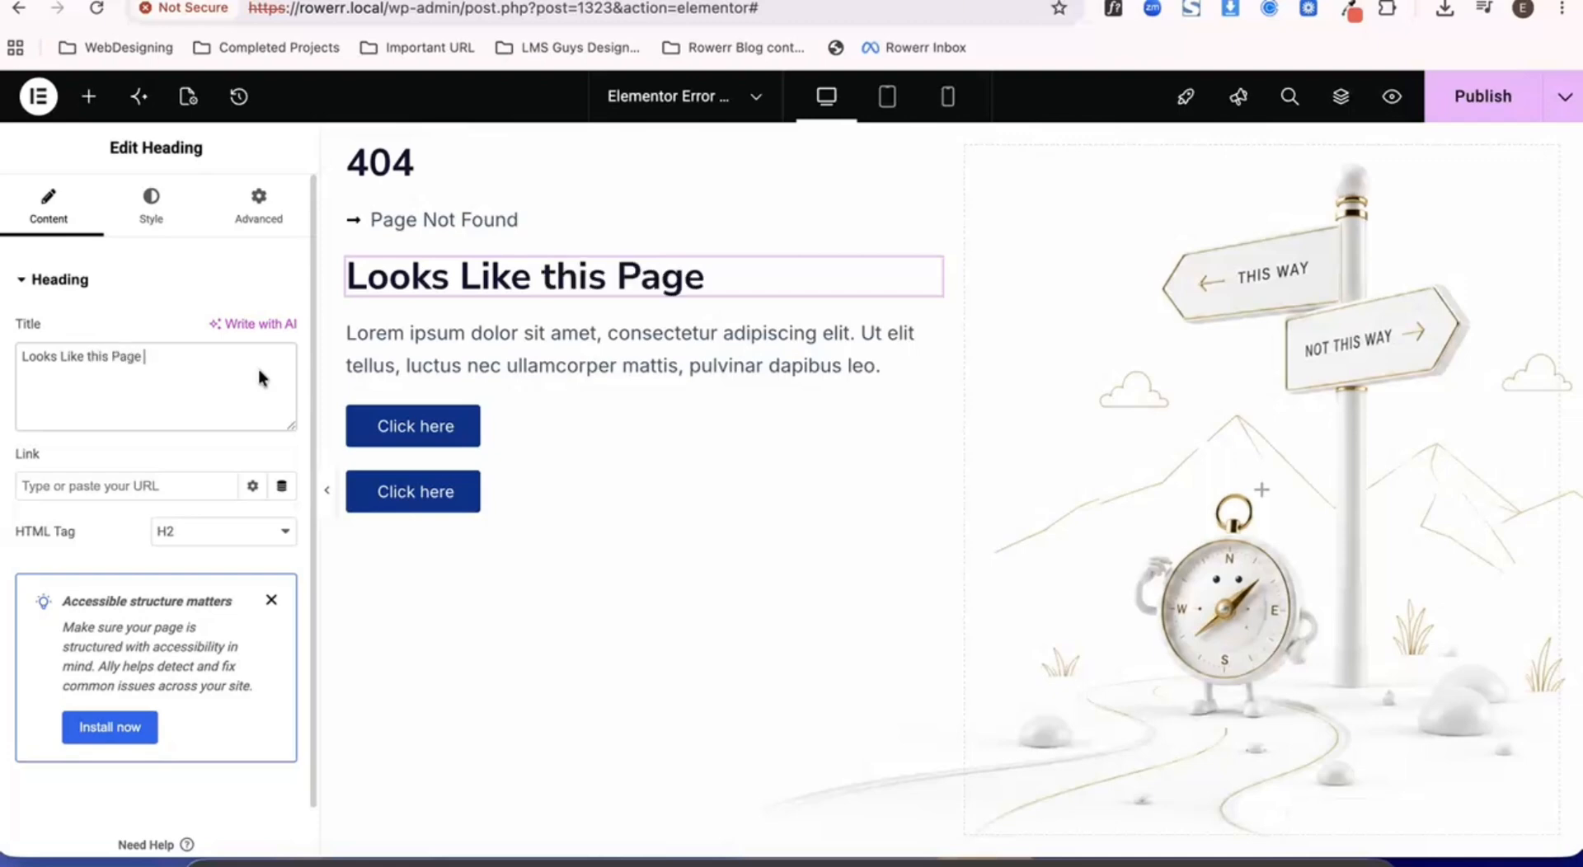
type("Took ")
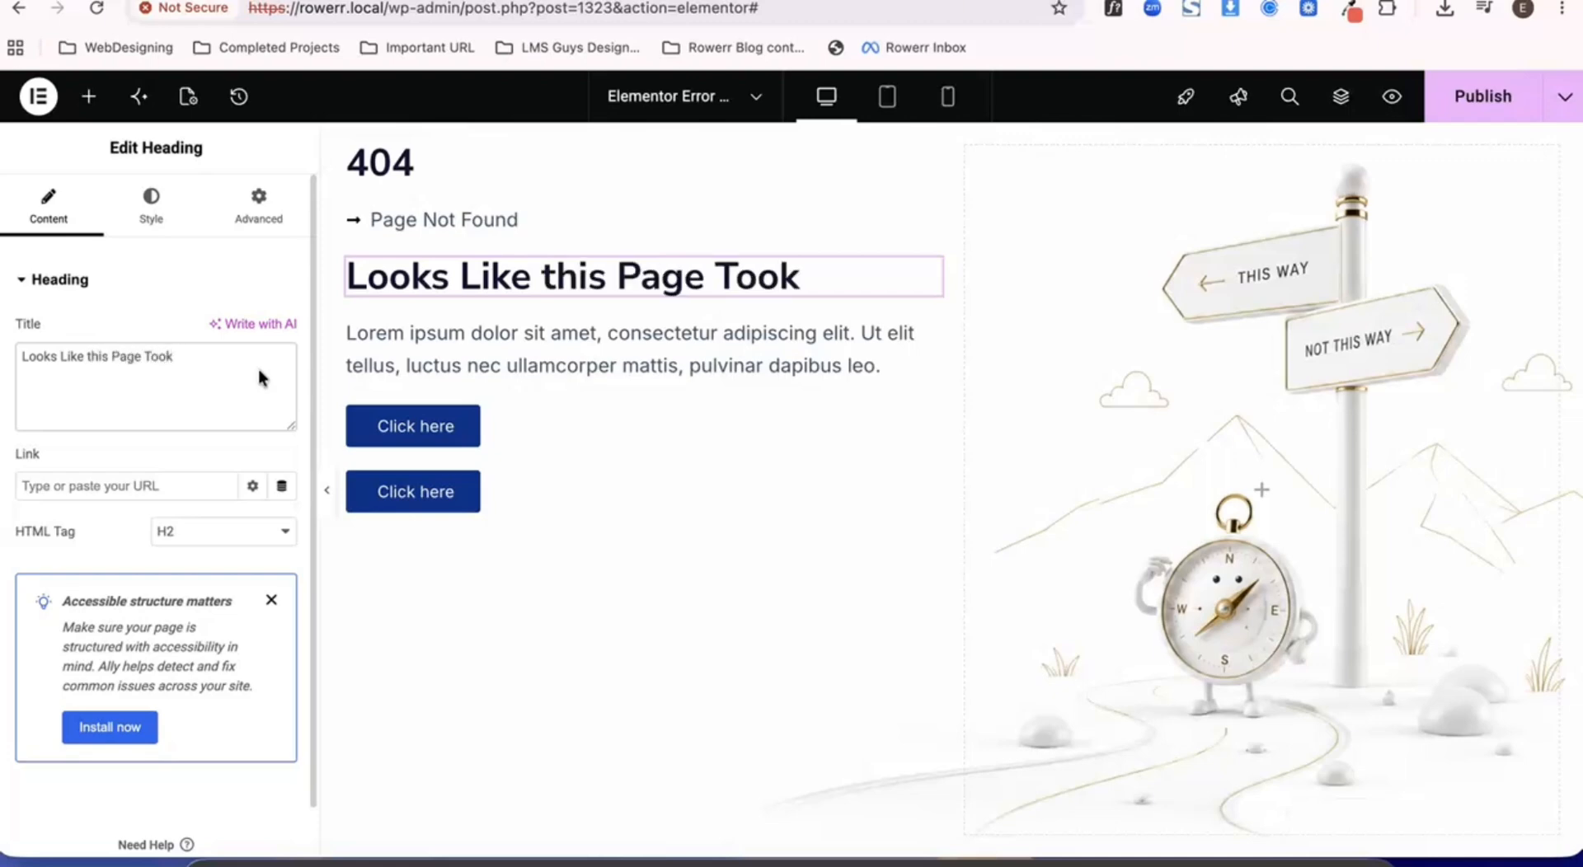
type("You a")
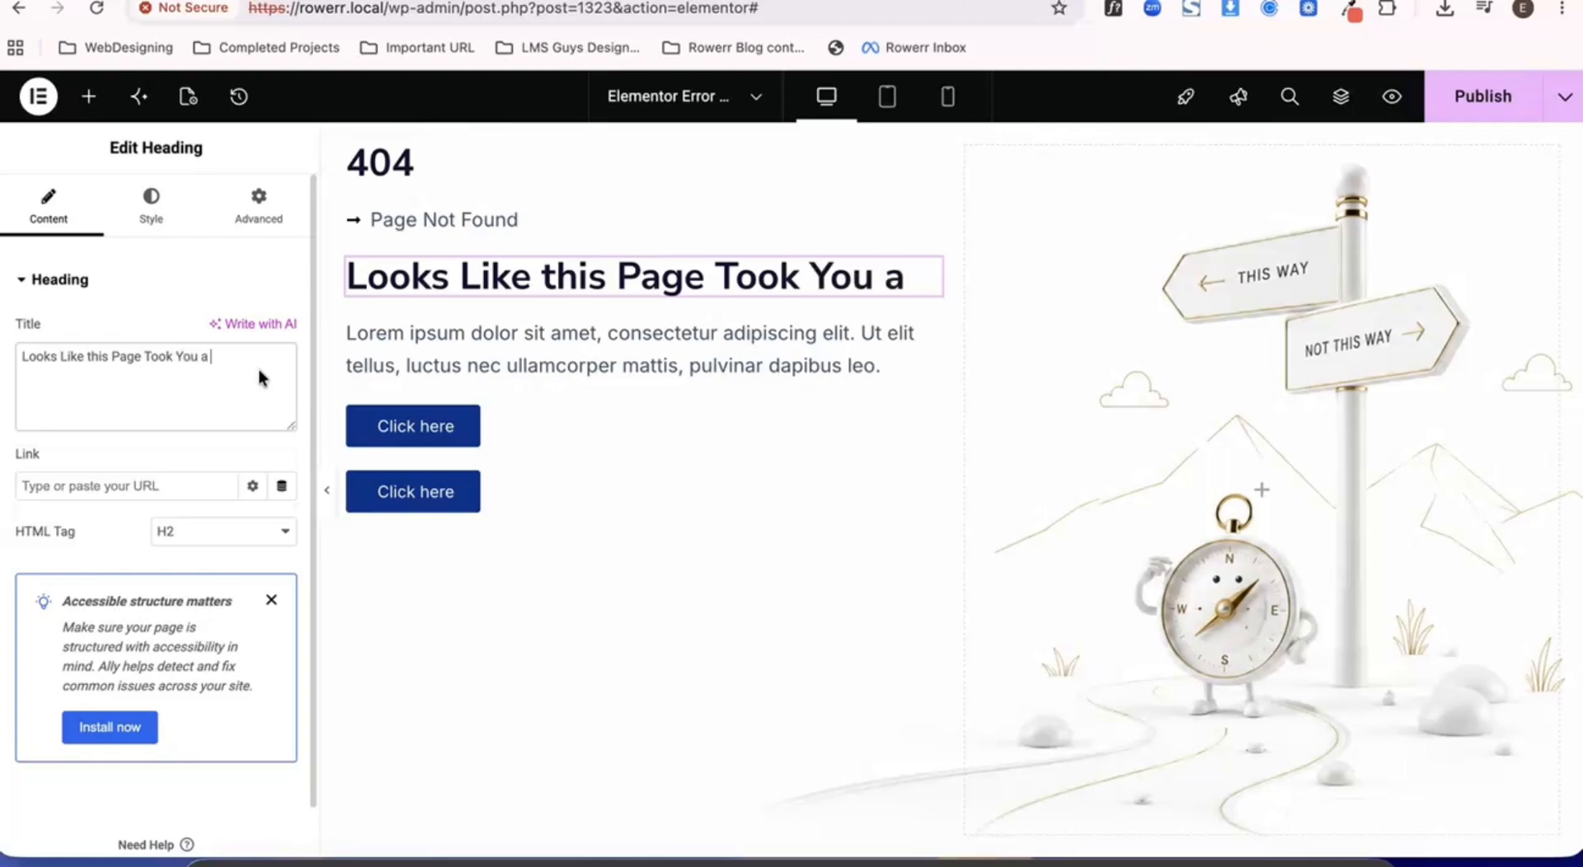
type(" Wro")
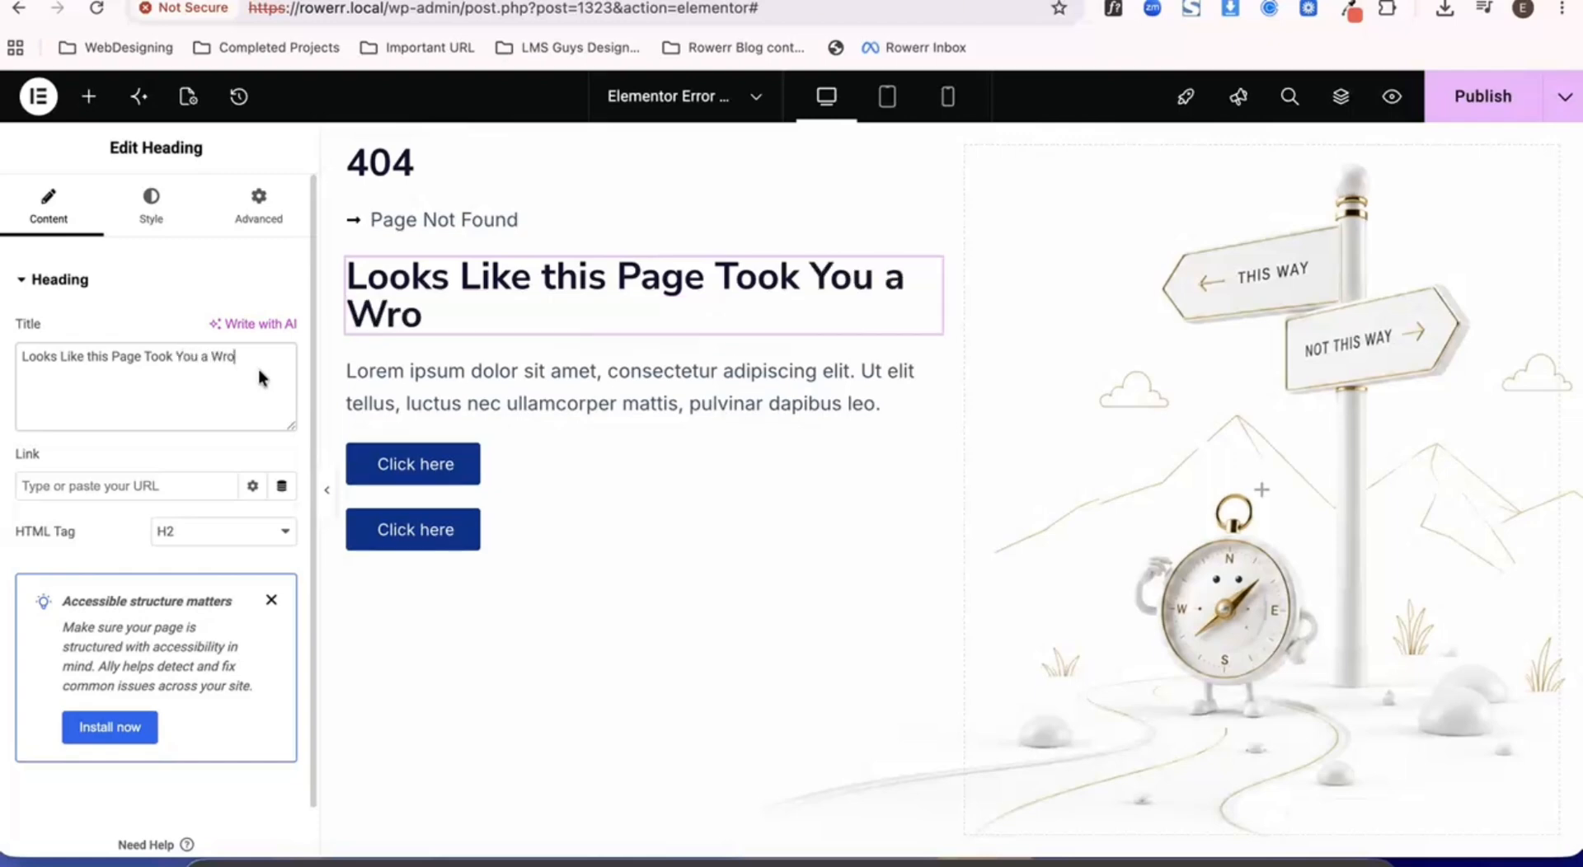
type("ng Turn")
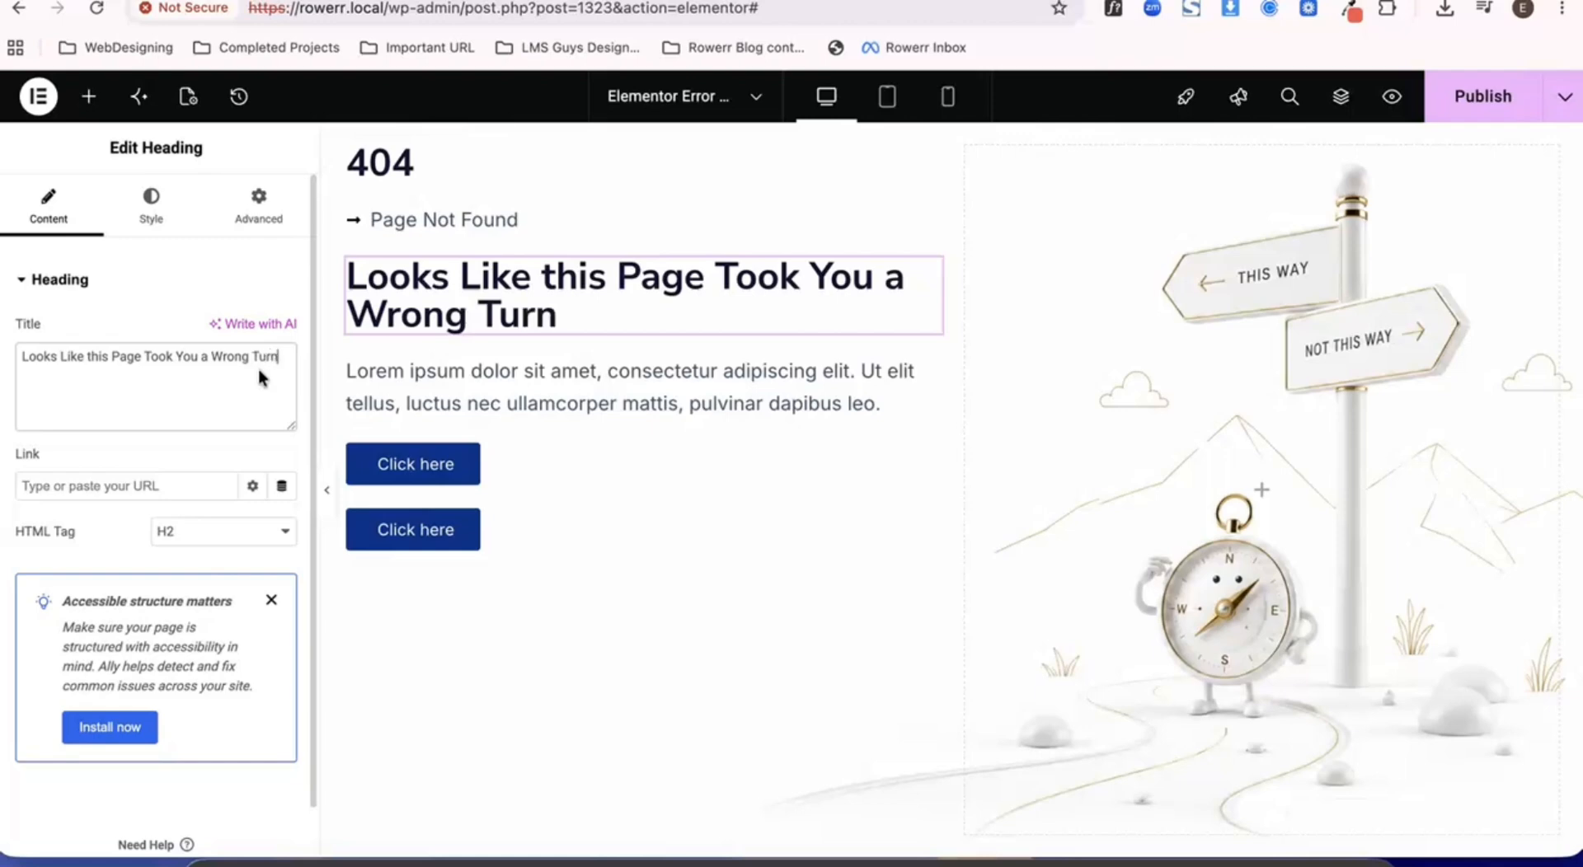
left_click(135, 458)
- Replace the placeholder paragraph with "This page you're looking for does not exist or may have been moved"
left_click(435, 382)
triple_click(185, 623)
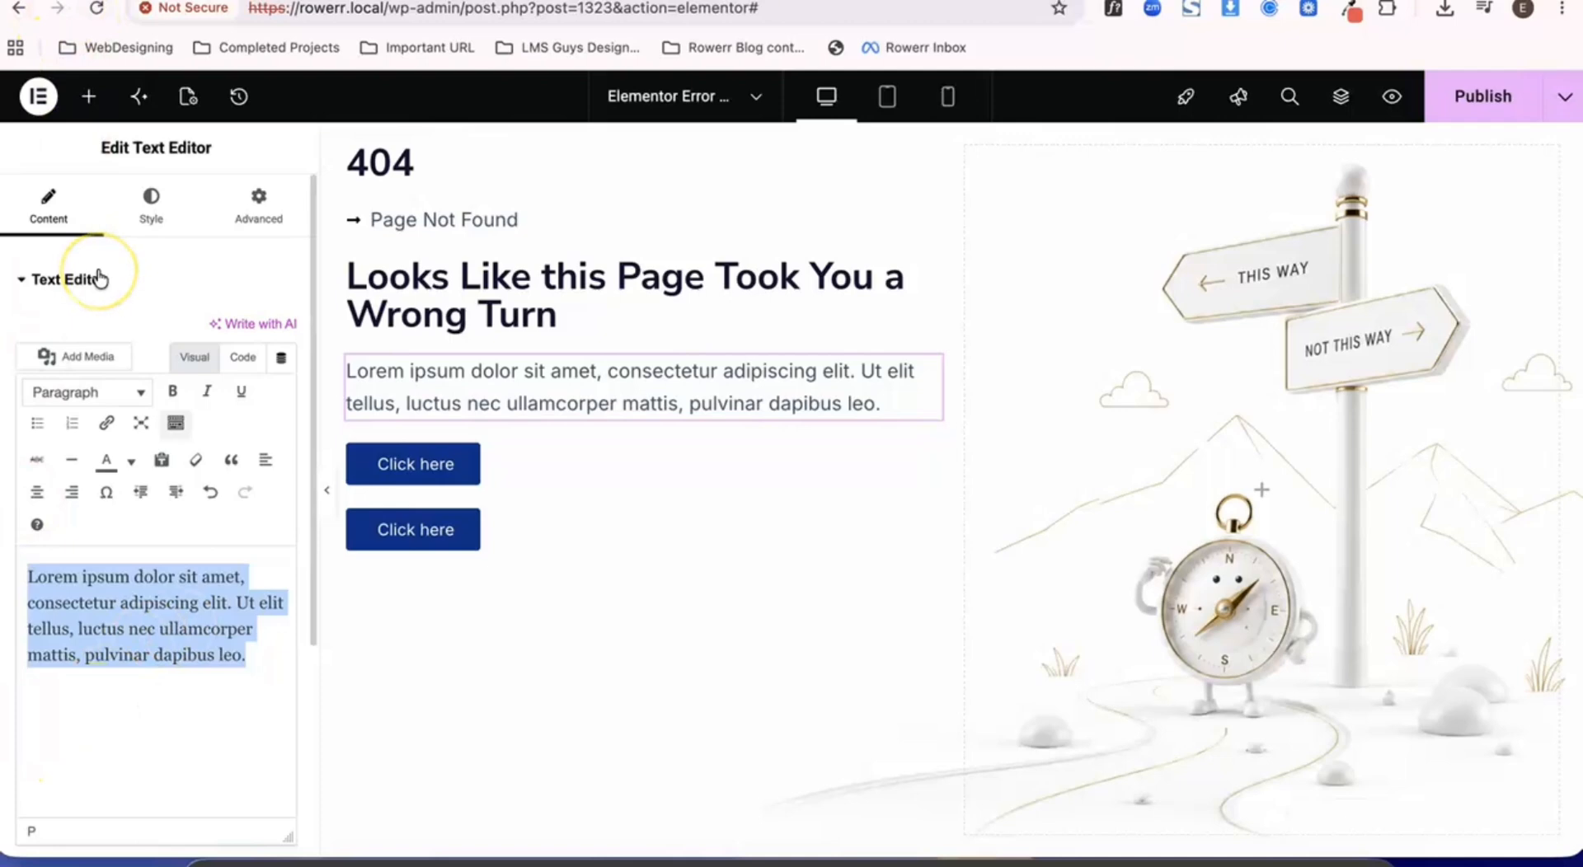
type("Th")
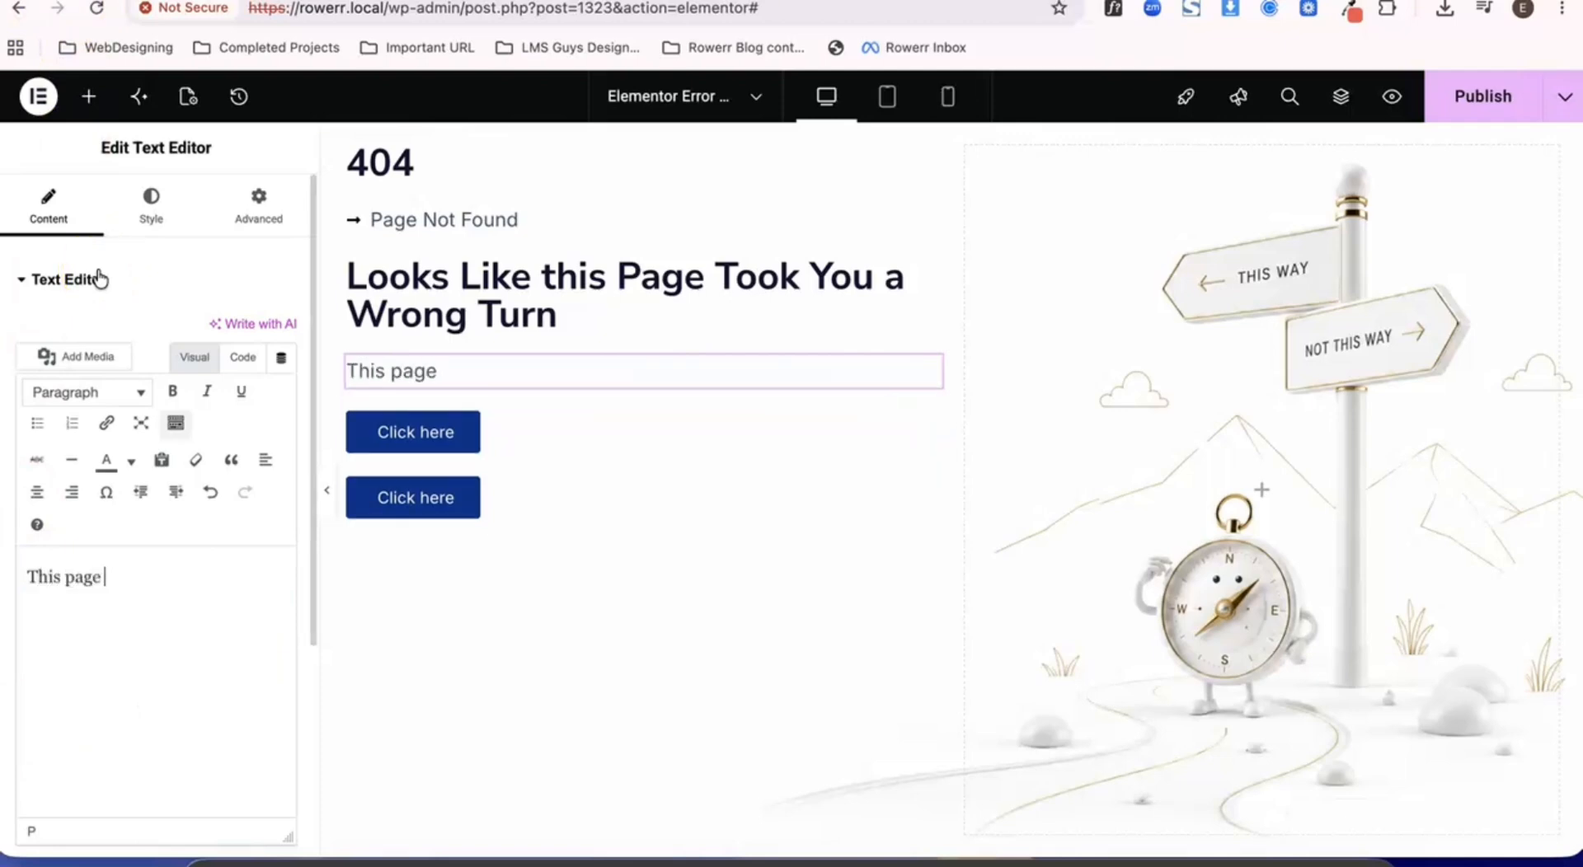
type("is page")
type("you're looking for does not exist or may have been moved")
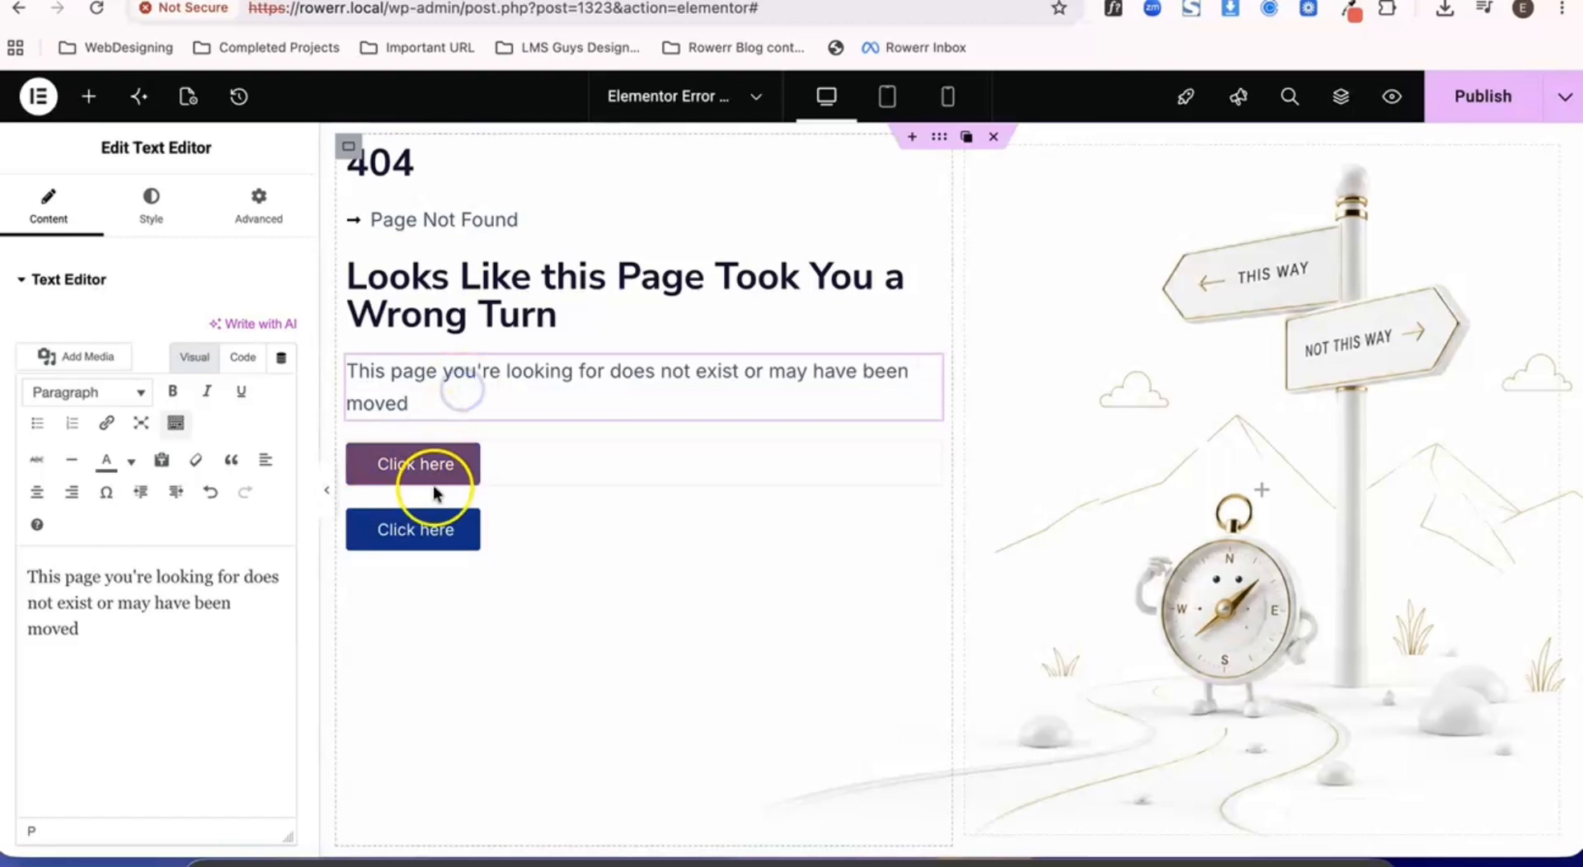
- Label the first button "Home" and link it to the site's Home page
left_click(570, 467)
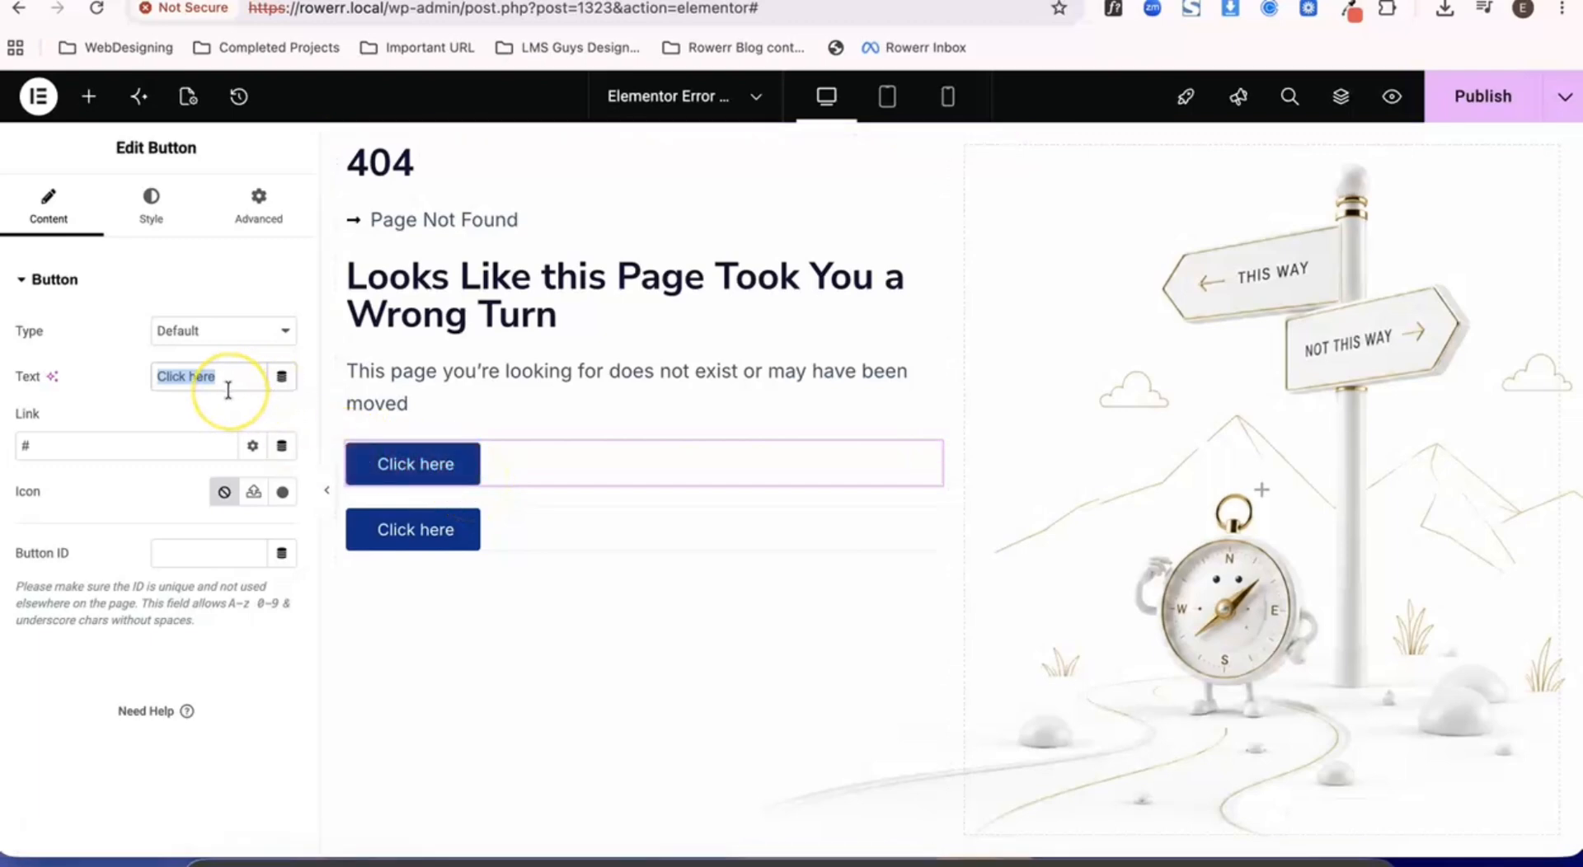
type("Home")
left_click(164, 446)
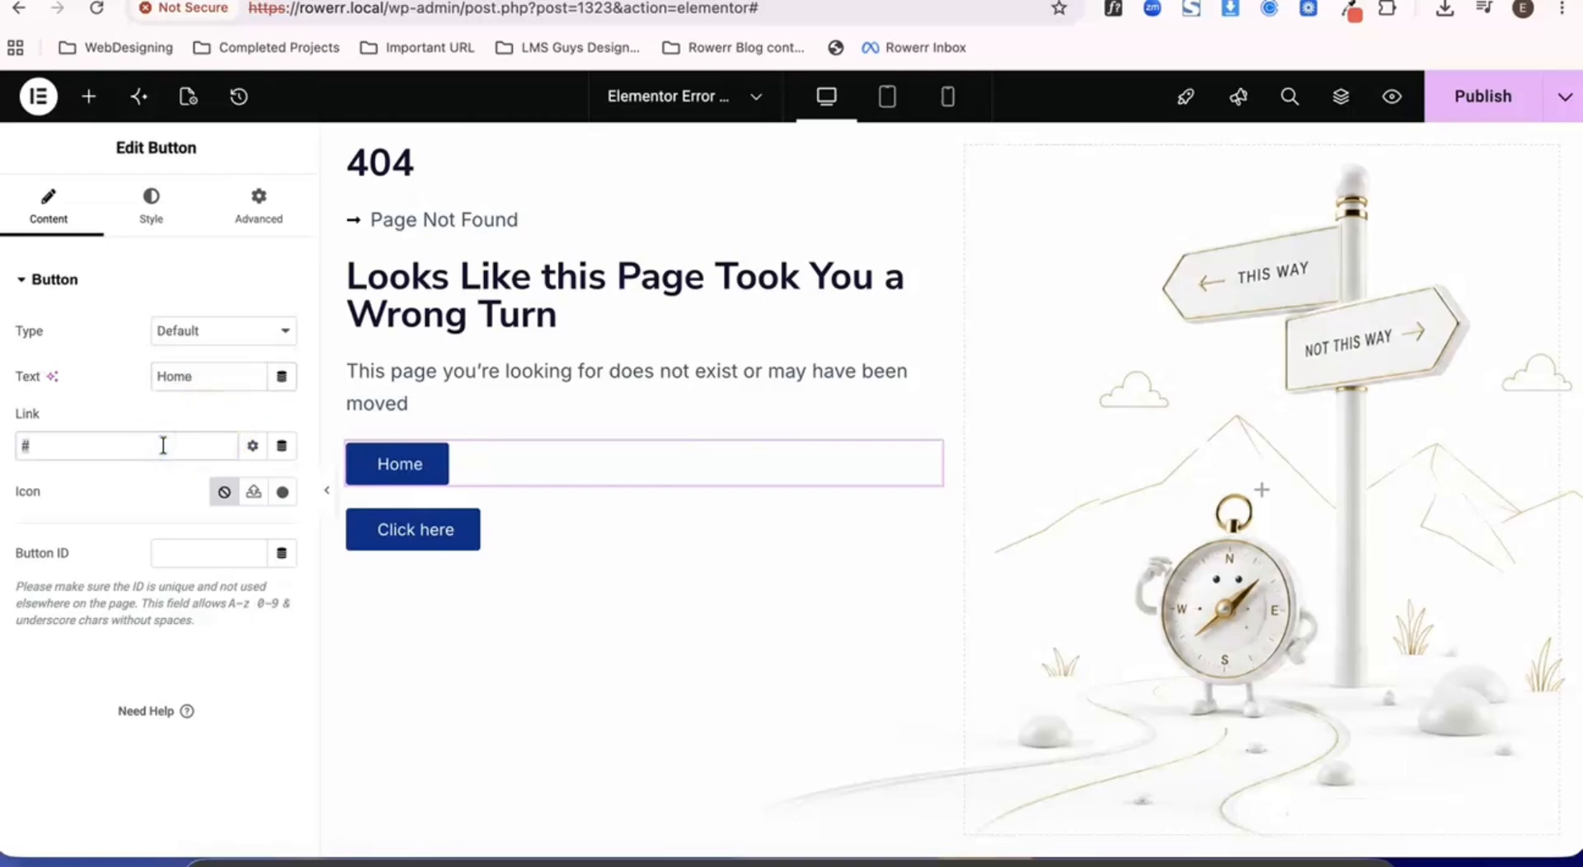
type("home")
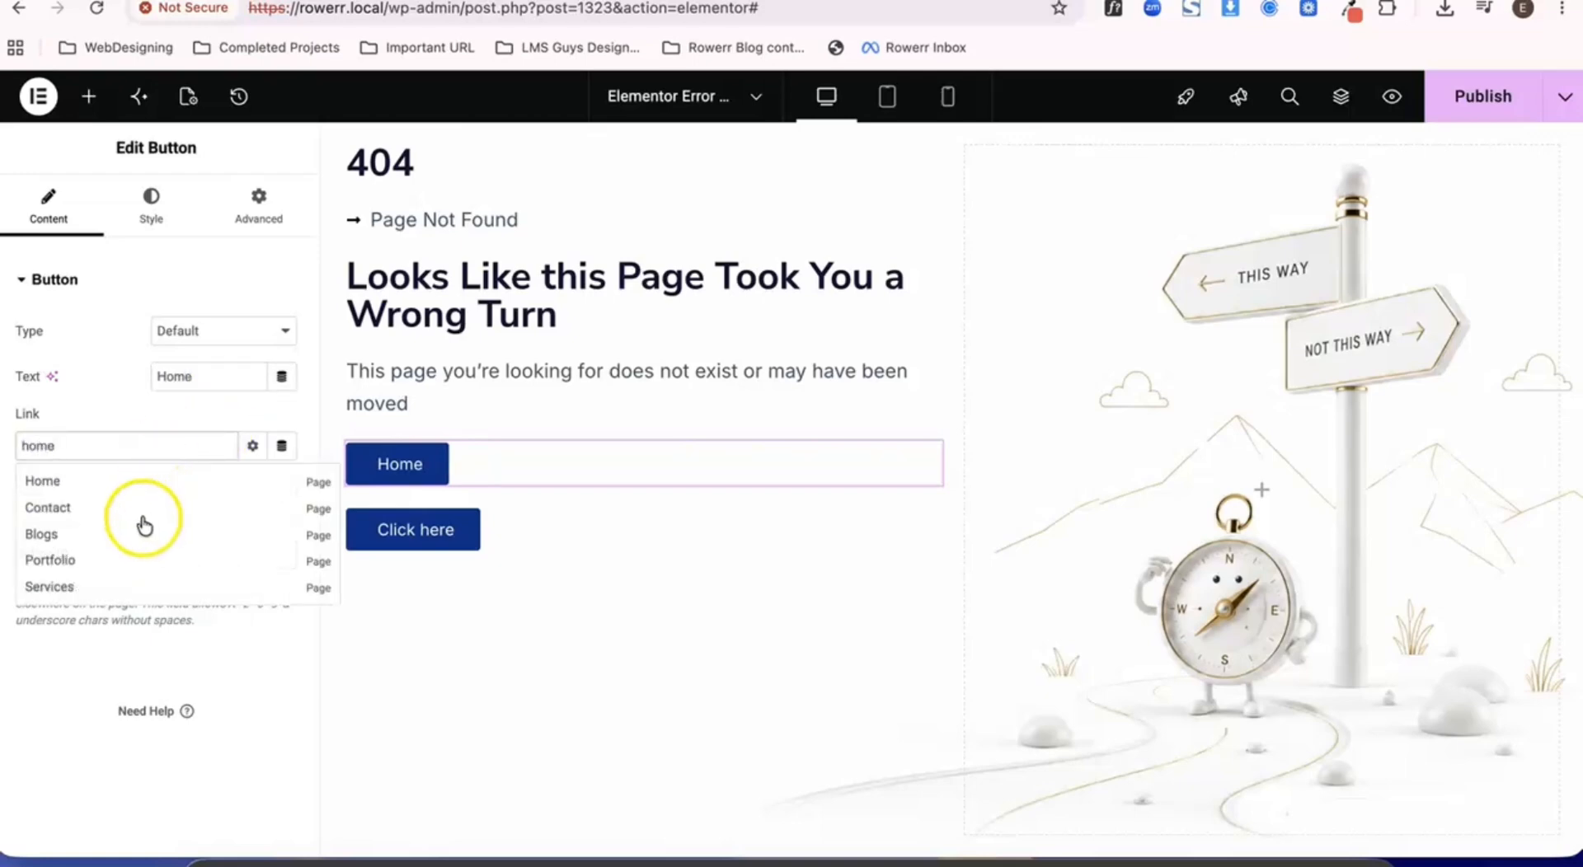
left_click(122, 487)
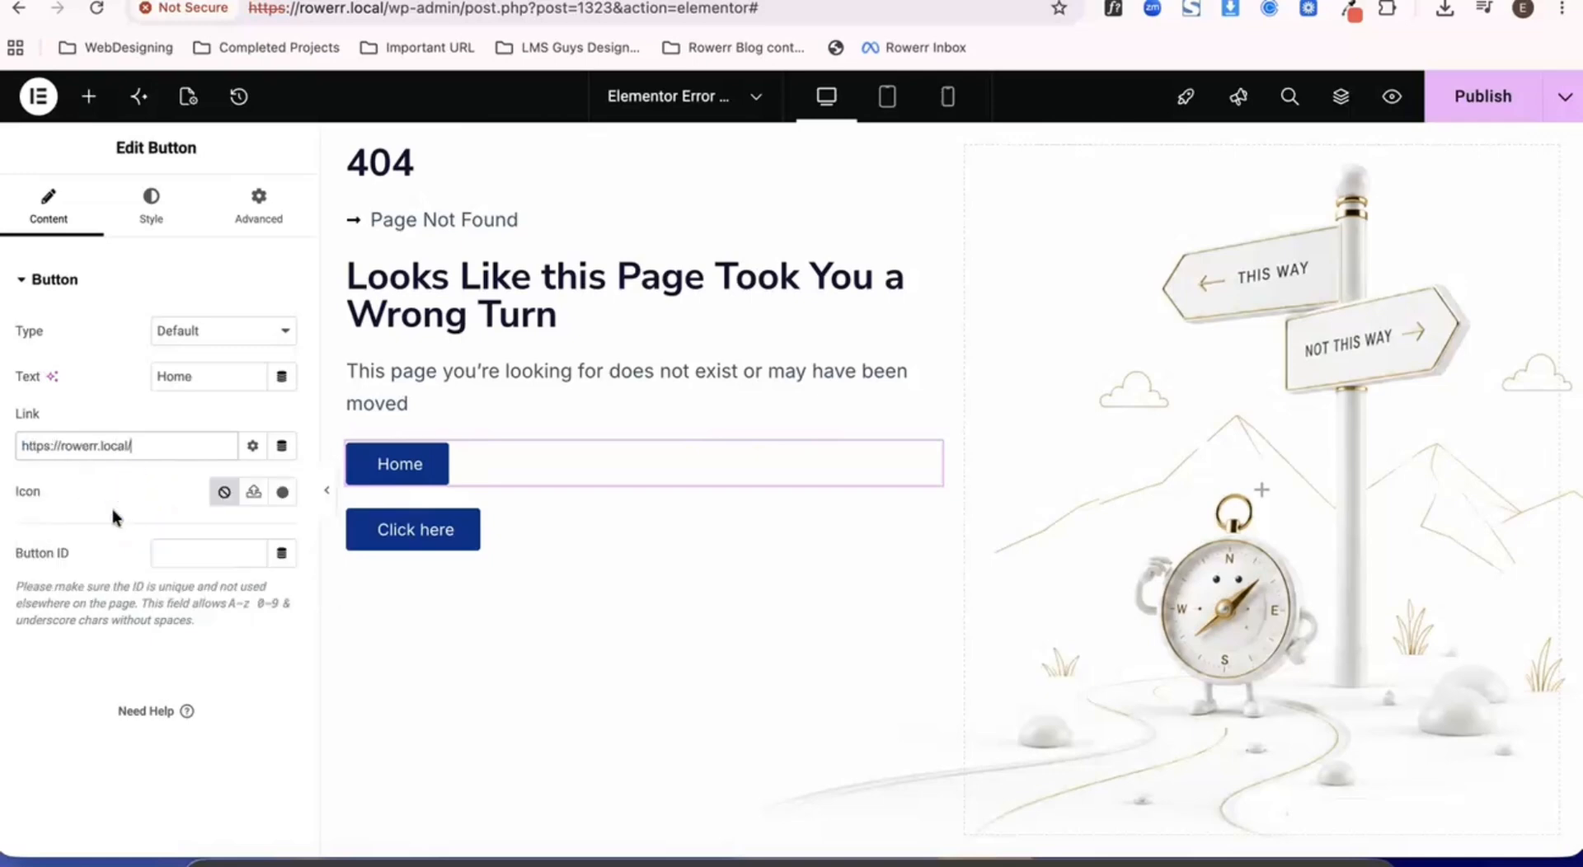
- Add the house-shaped Home icon from the icon library to the Home button
left_click(283, 492)
left_click(684, 189)
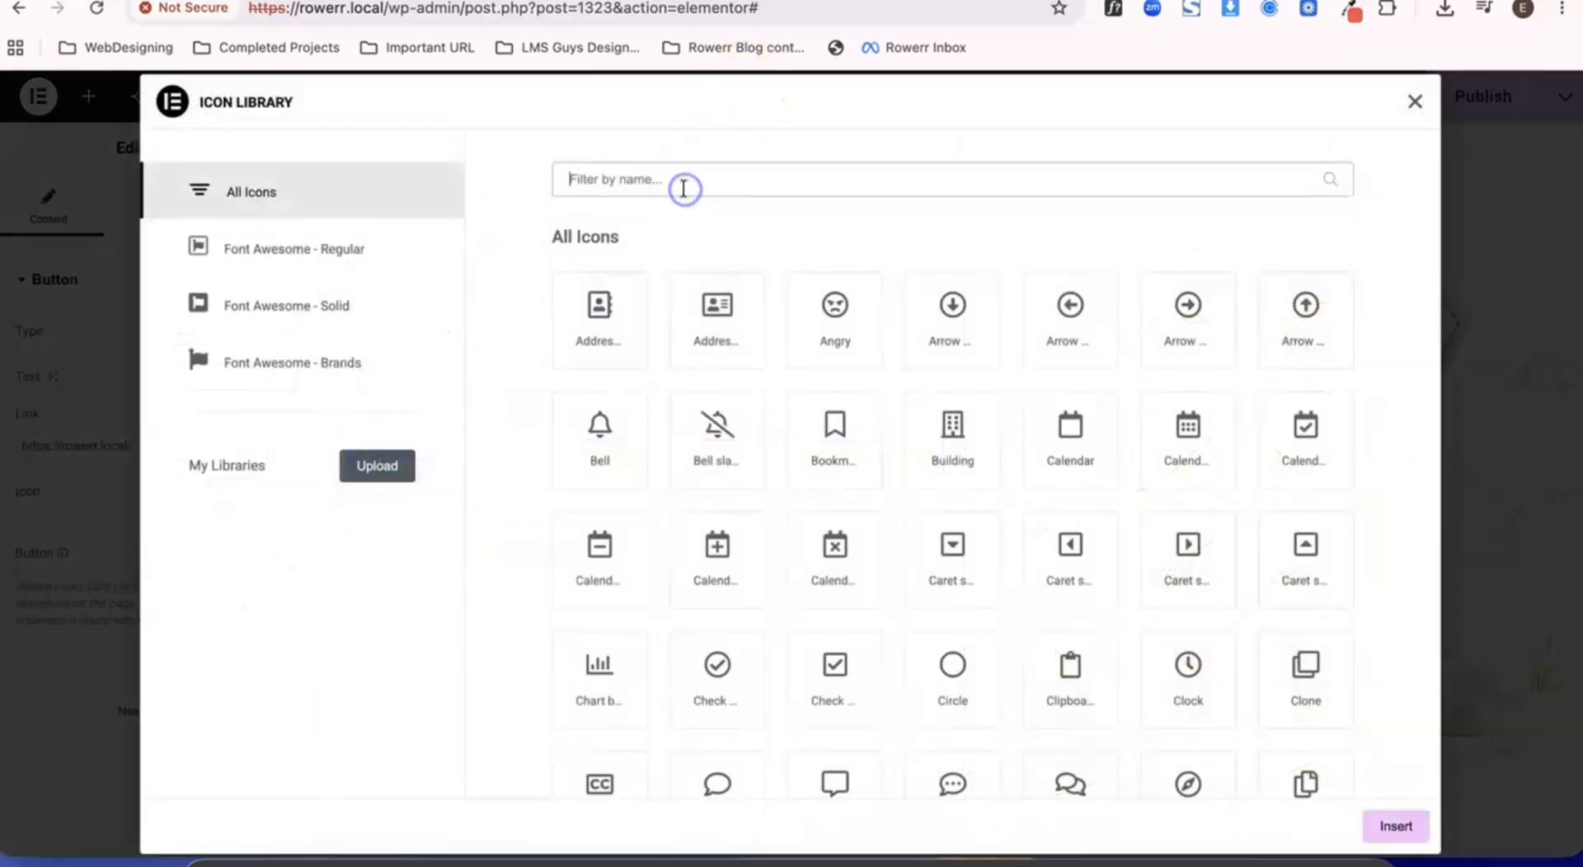
type("home")
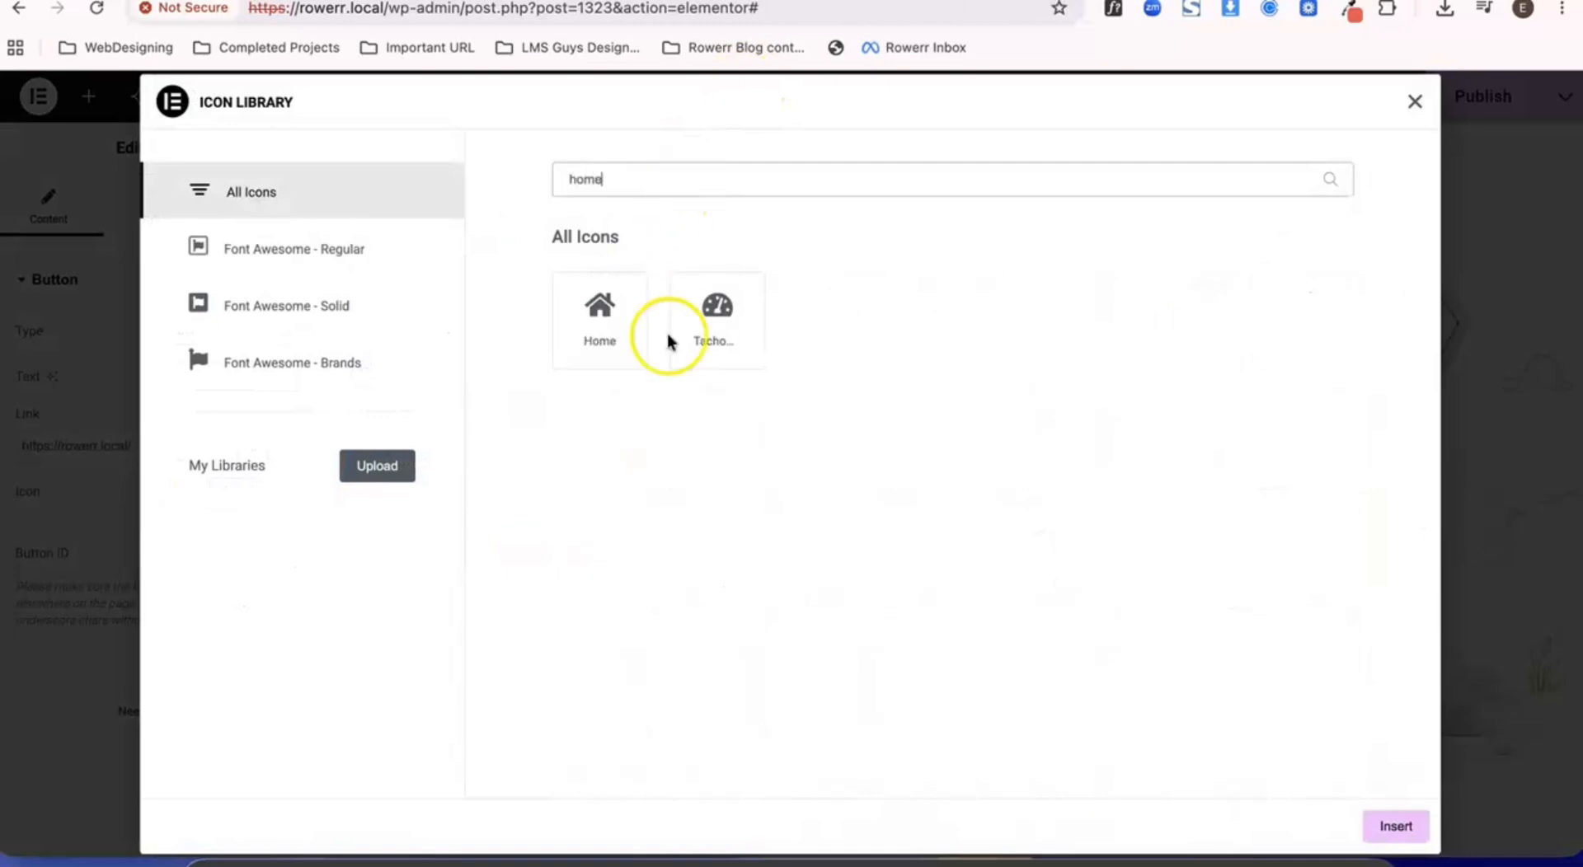
left_click(590, 321)
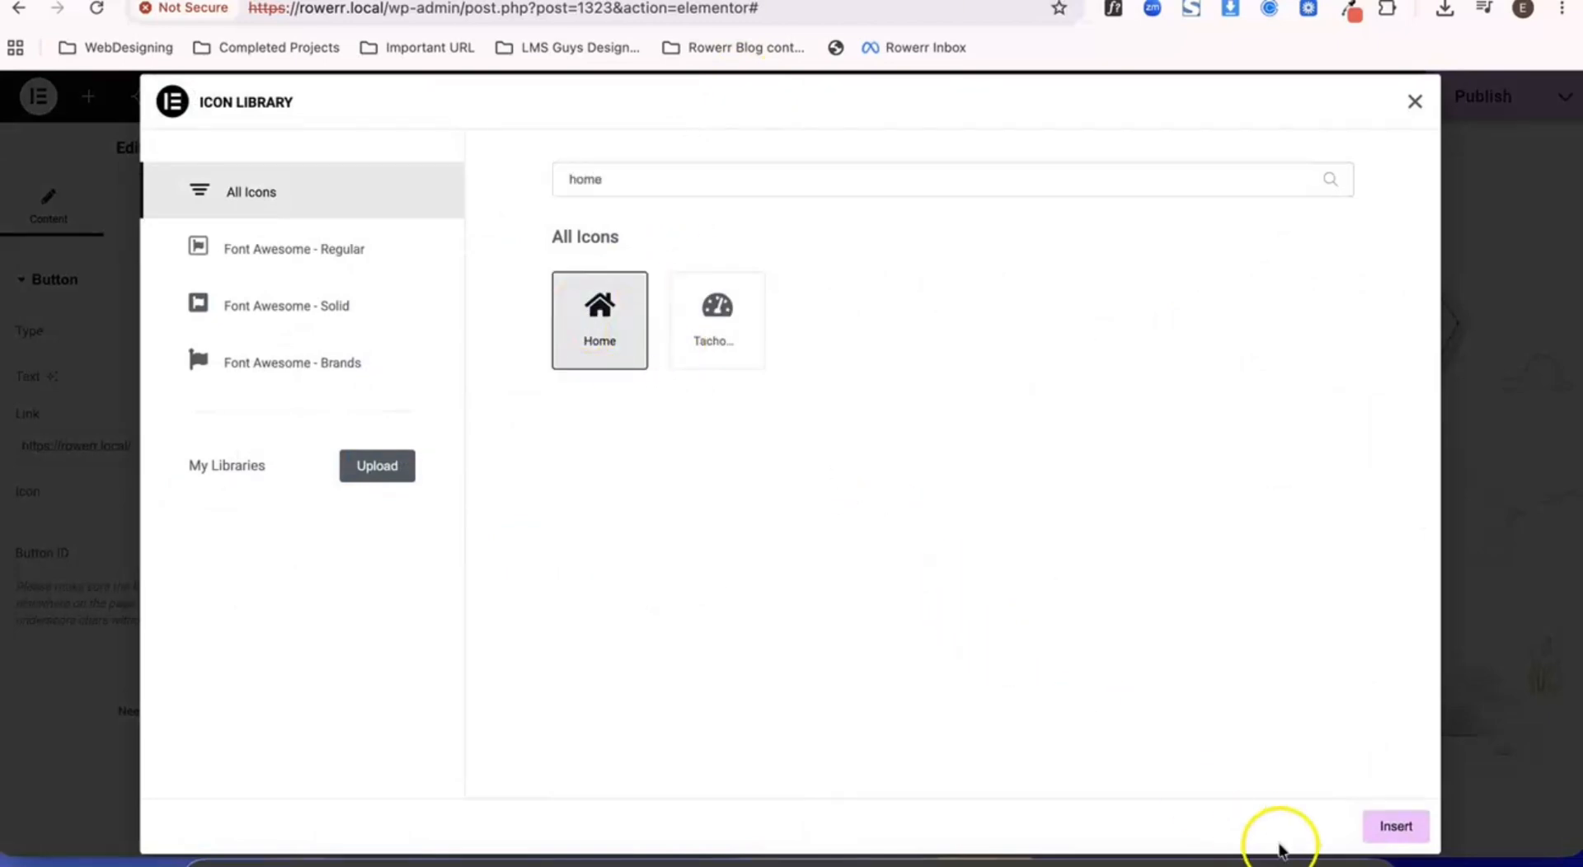
left_click(1372, 828)
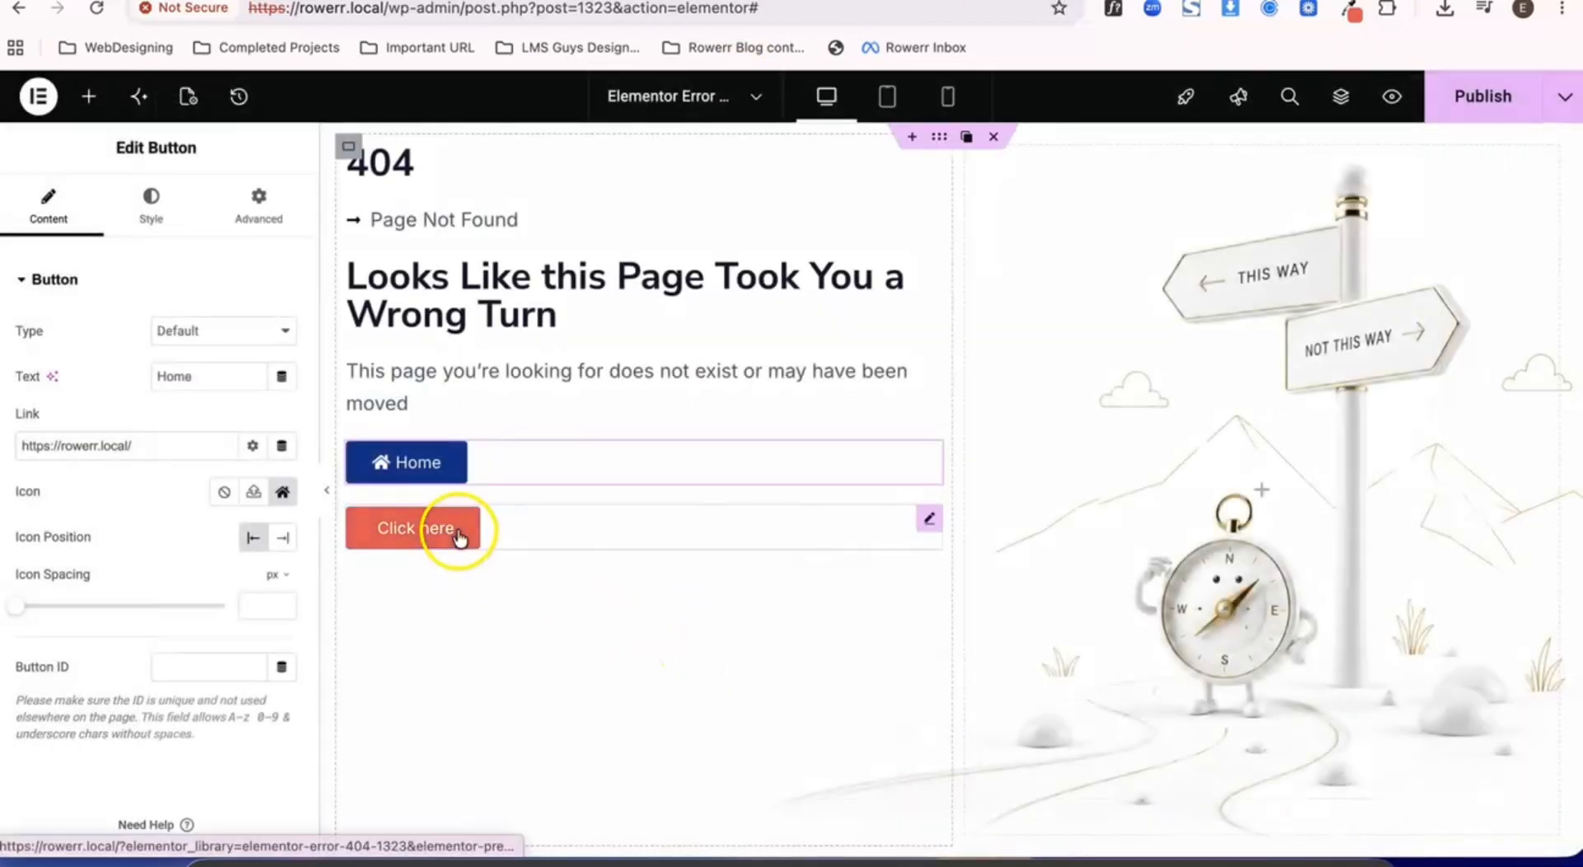
- Change the second button's text to "My Account"
left_click(501, 529)
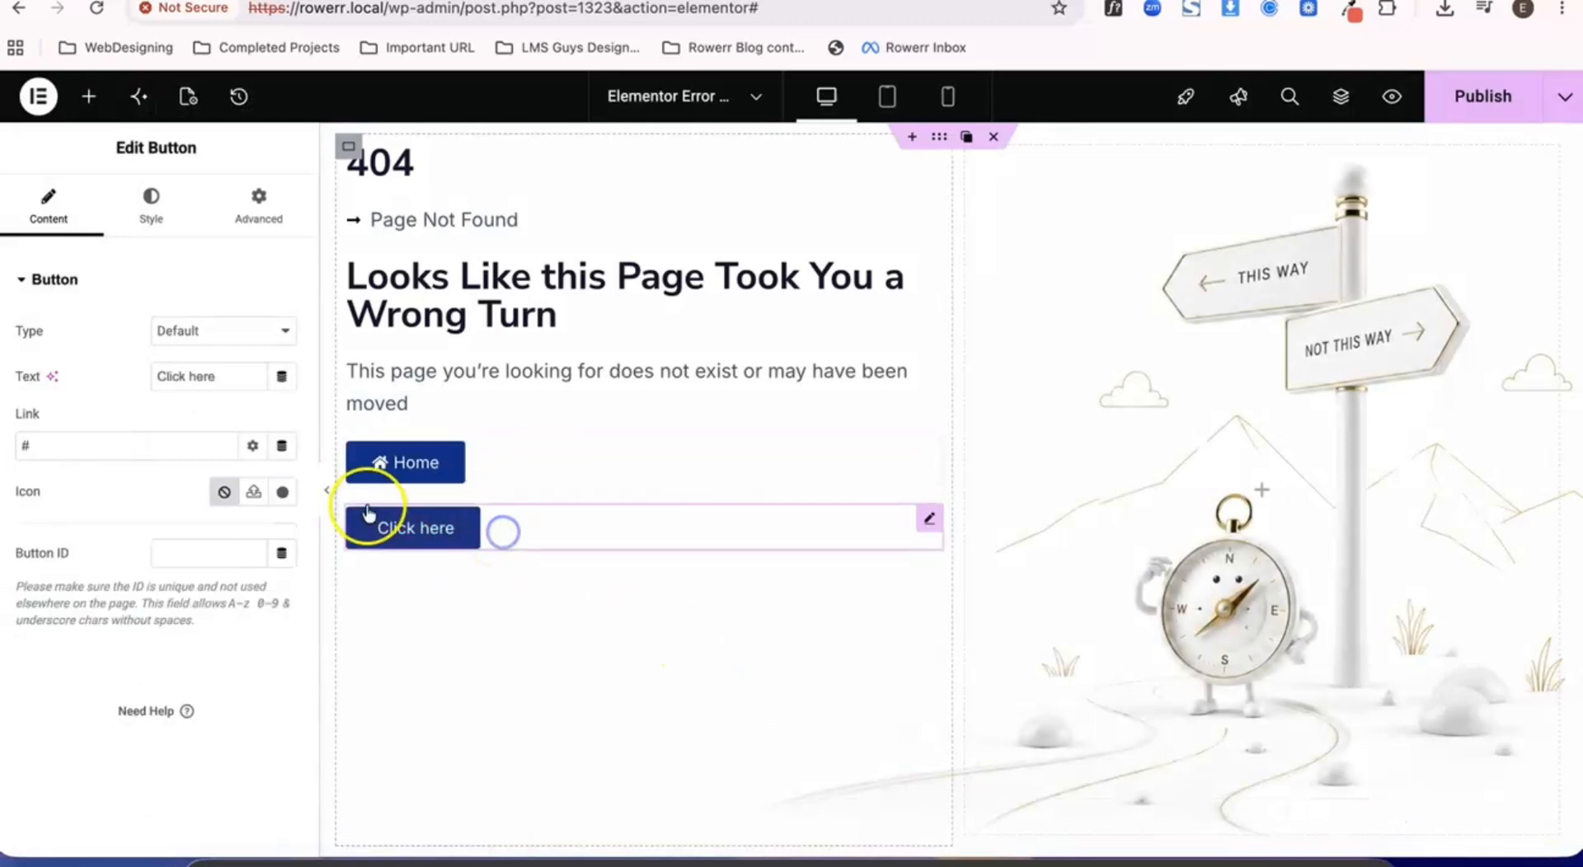
left_click(205, 376)
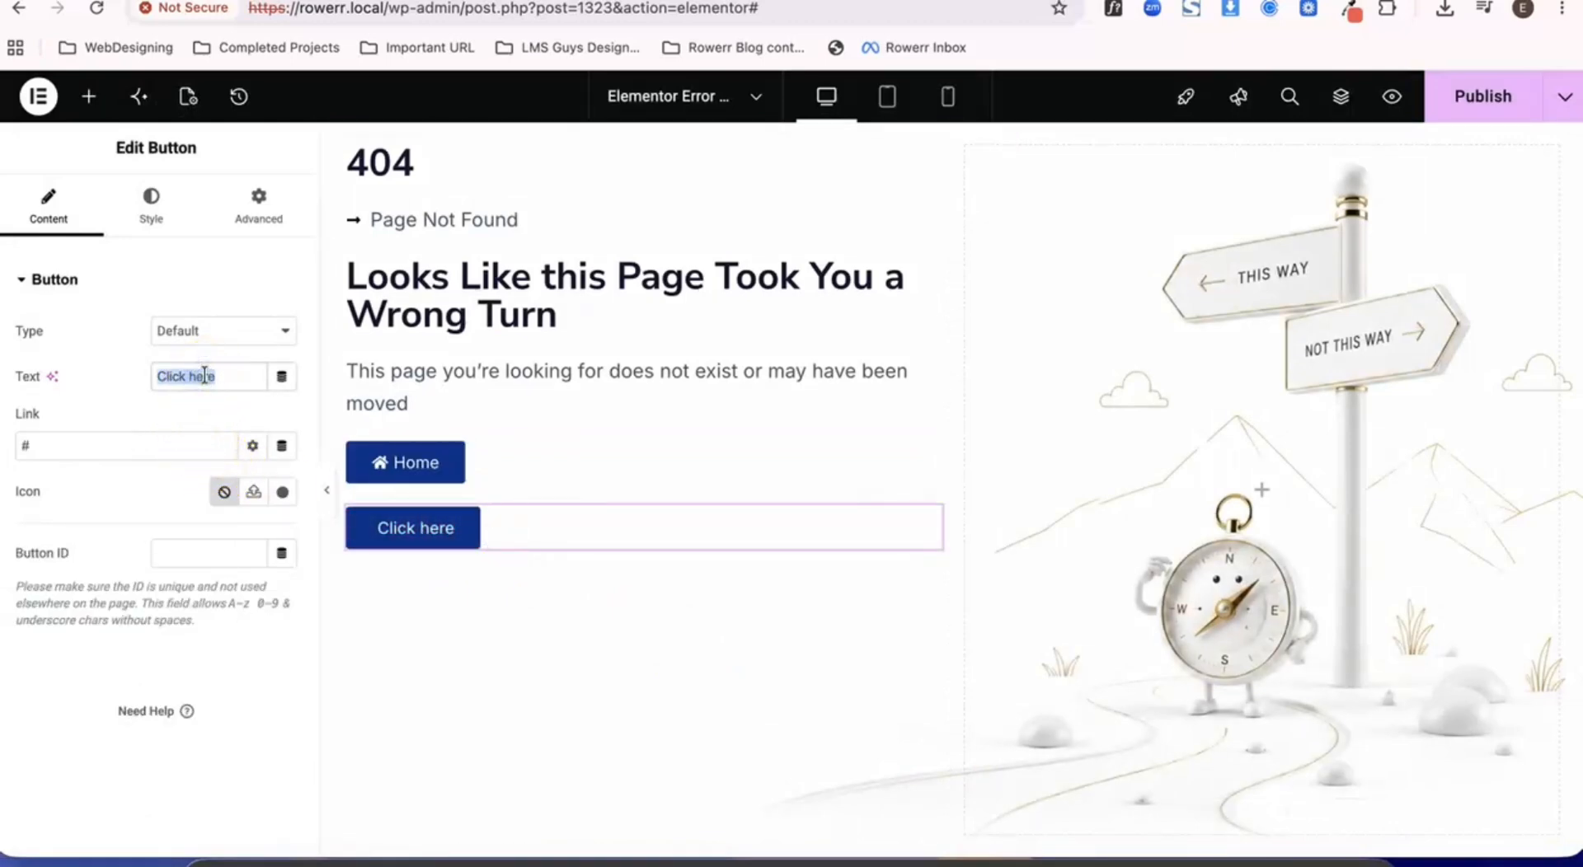
type("My Account")
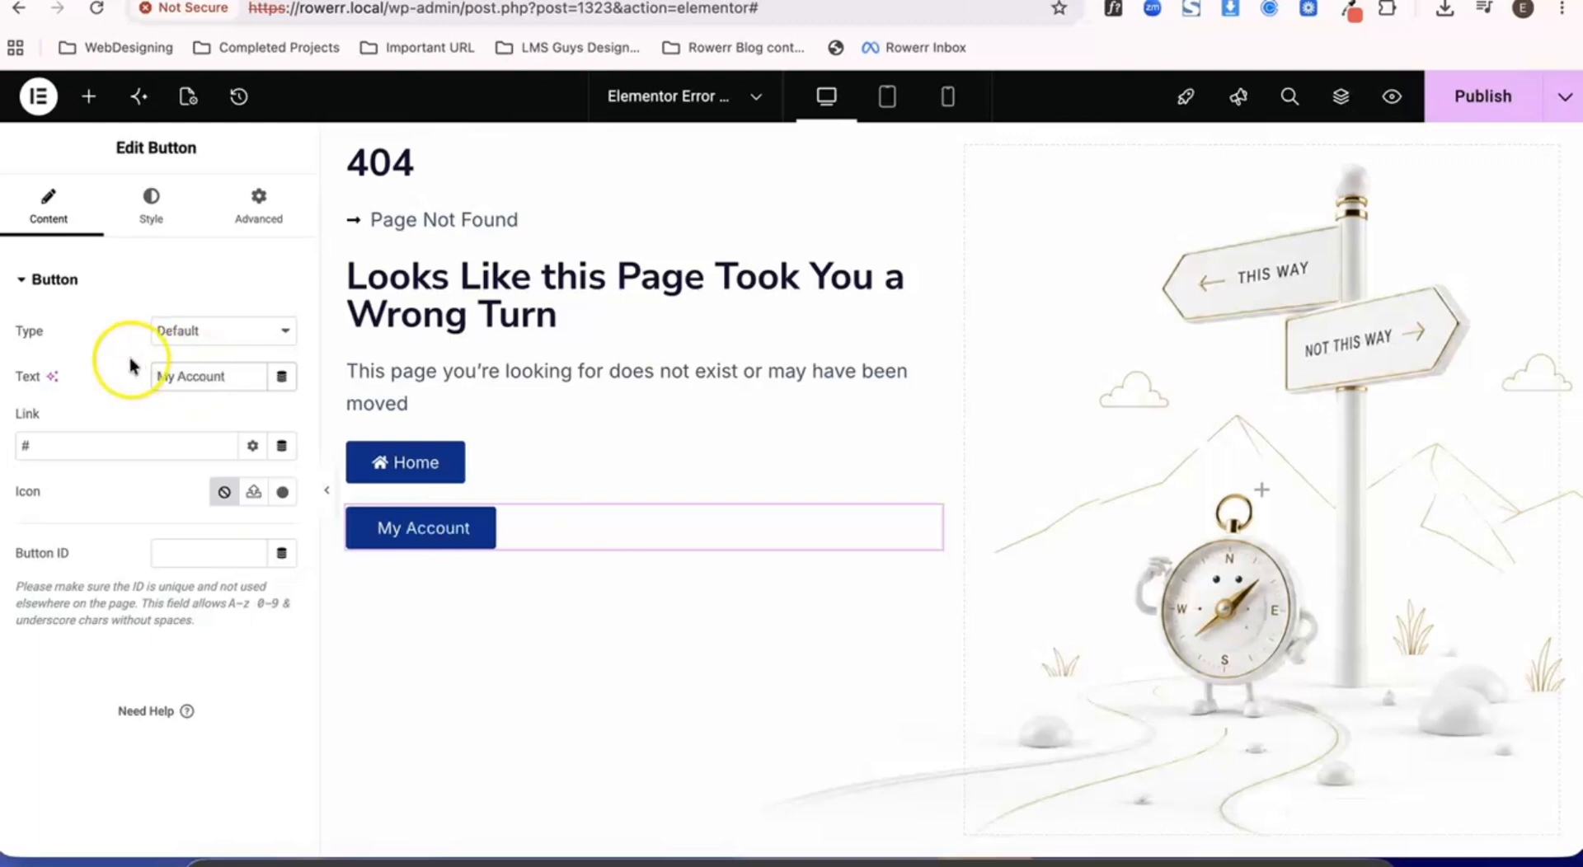
- Search the icon library for "user" and add the User cog icon to the My Account button
left_click(282, 492)
left_click(604, 179)
type("user")
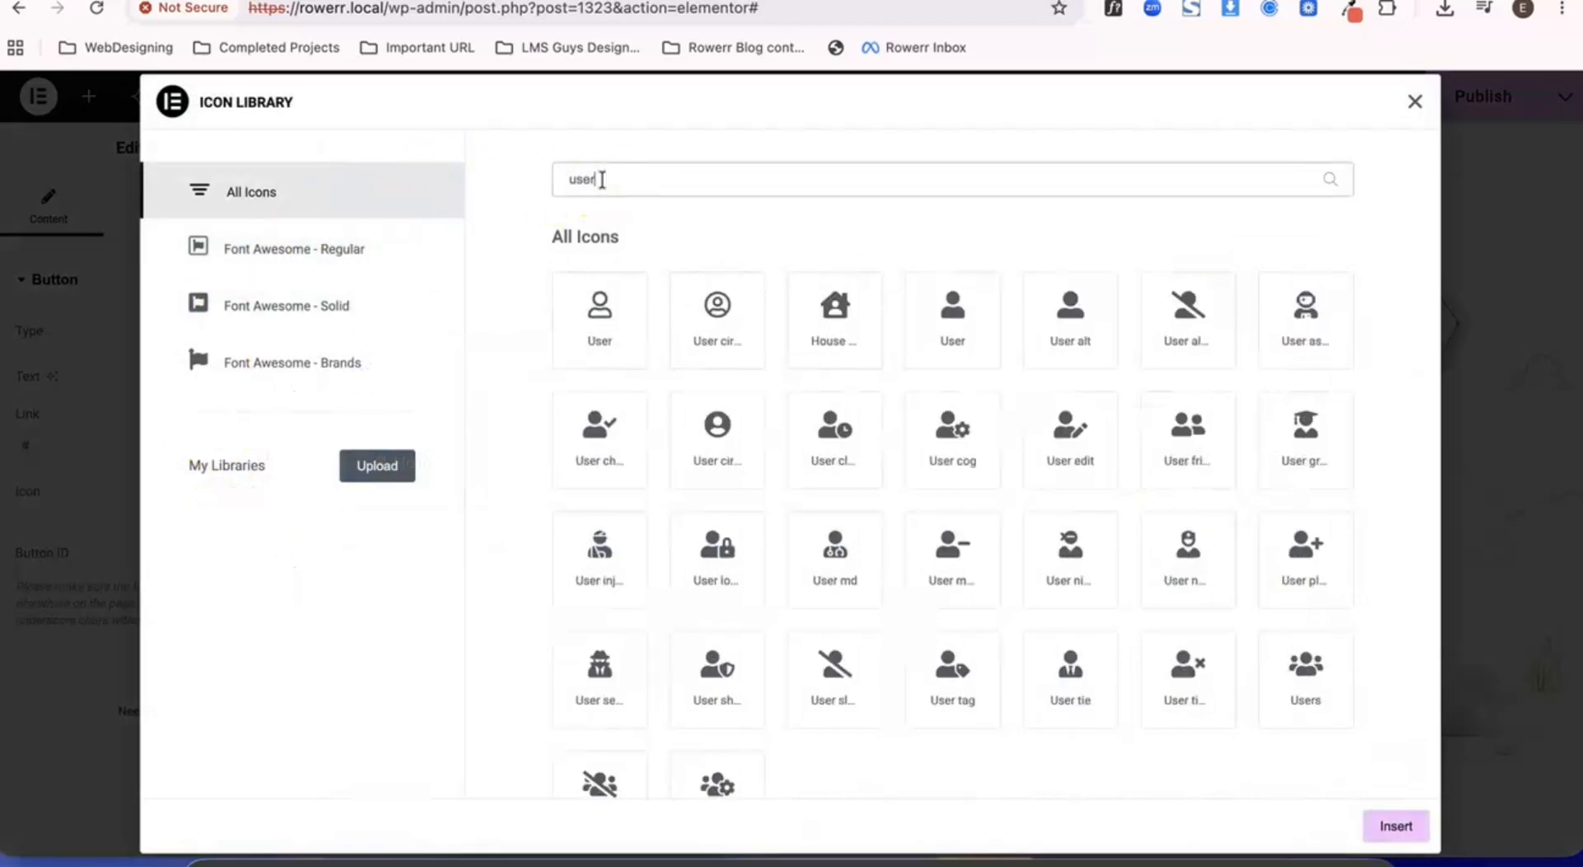
scroll(919, 550, "down", 1)
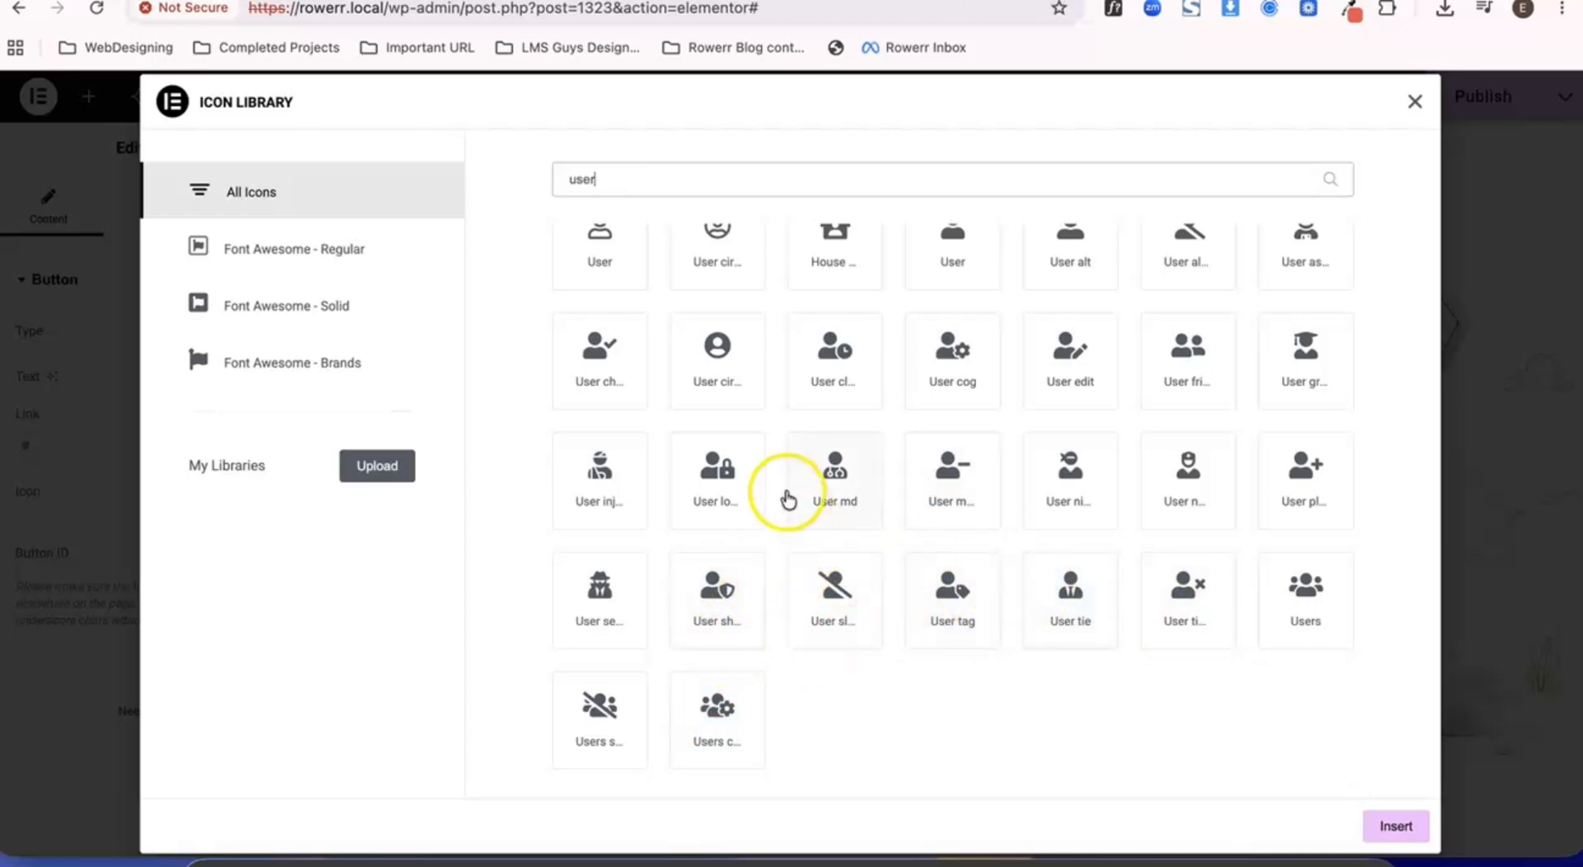
left_click(953, 353)
left_click(1396, 827)
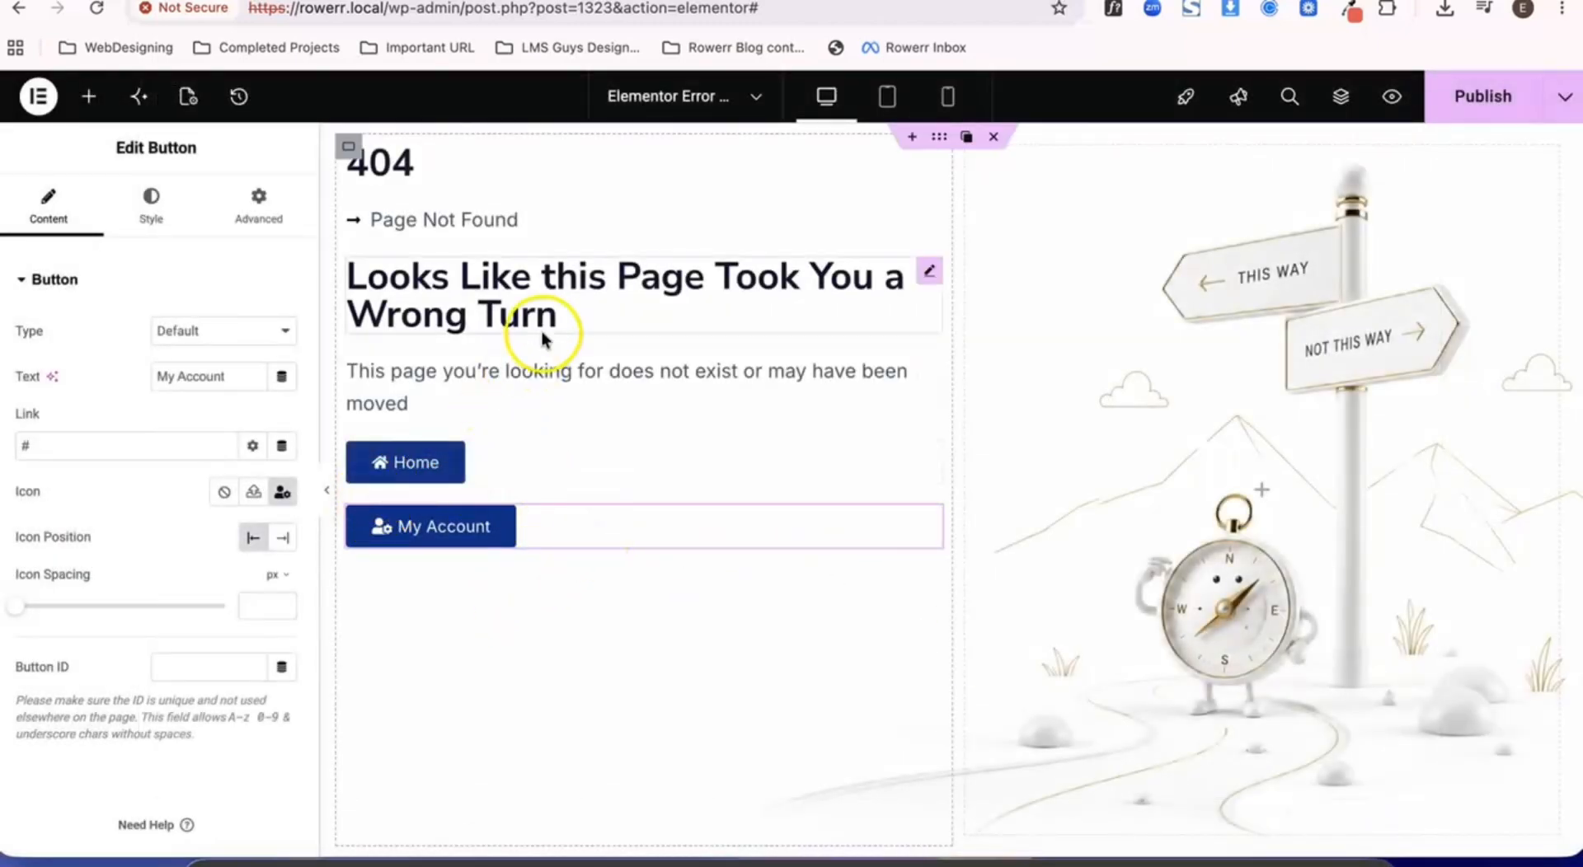
- Set the 404 heading's font size to 150 px
left_click(346, 148)
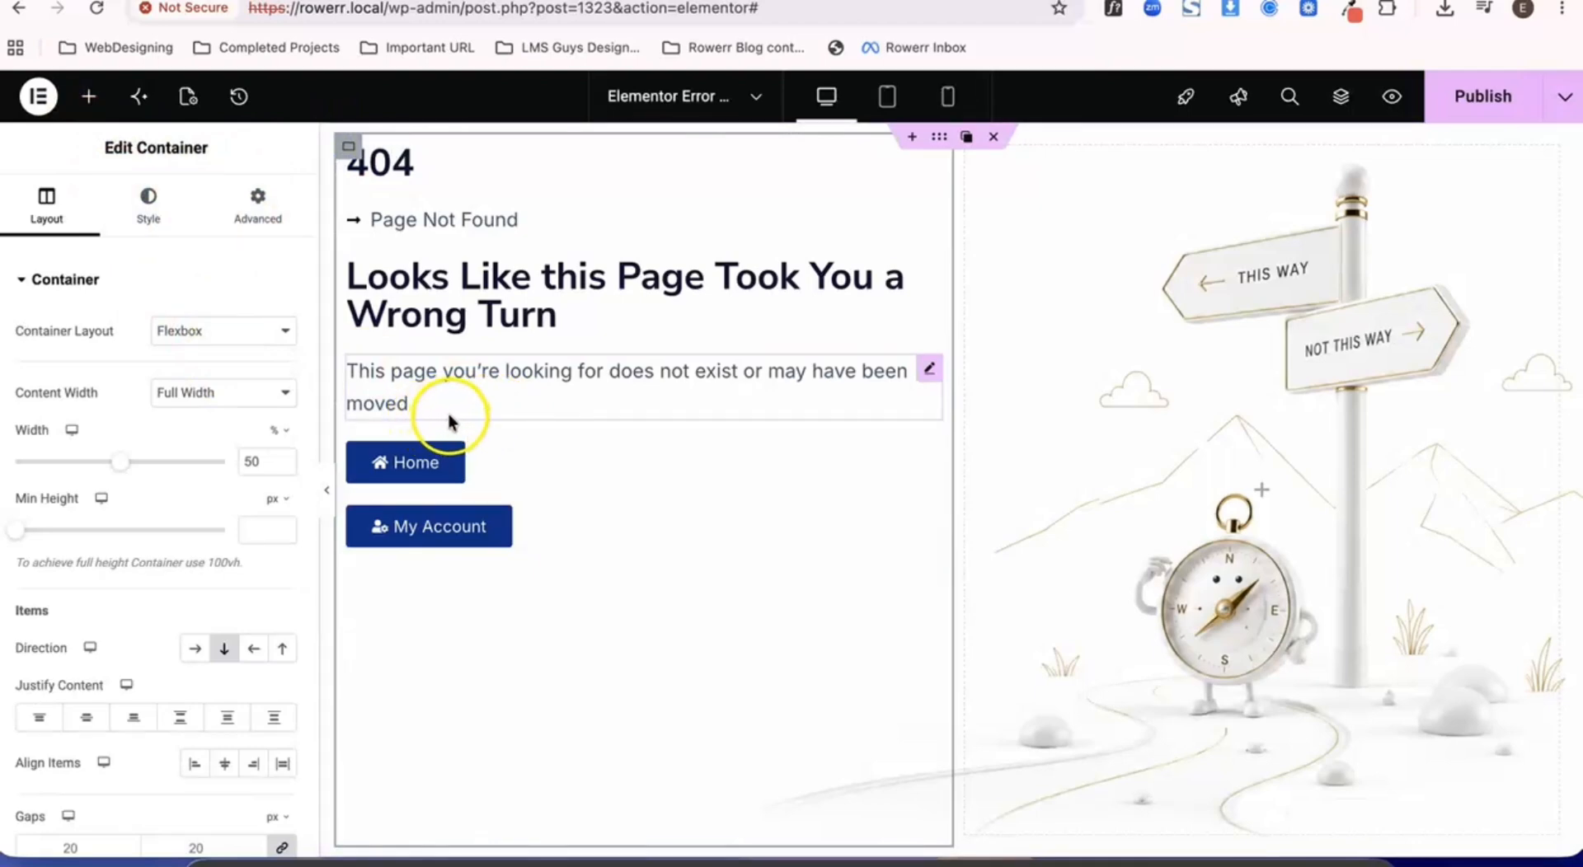
left_click(417, 166)
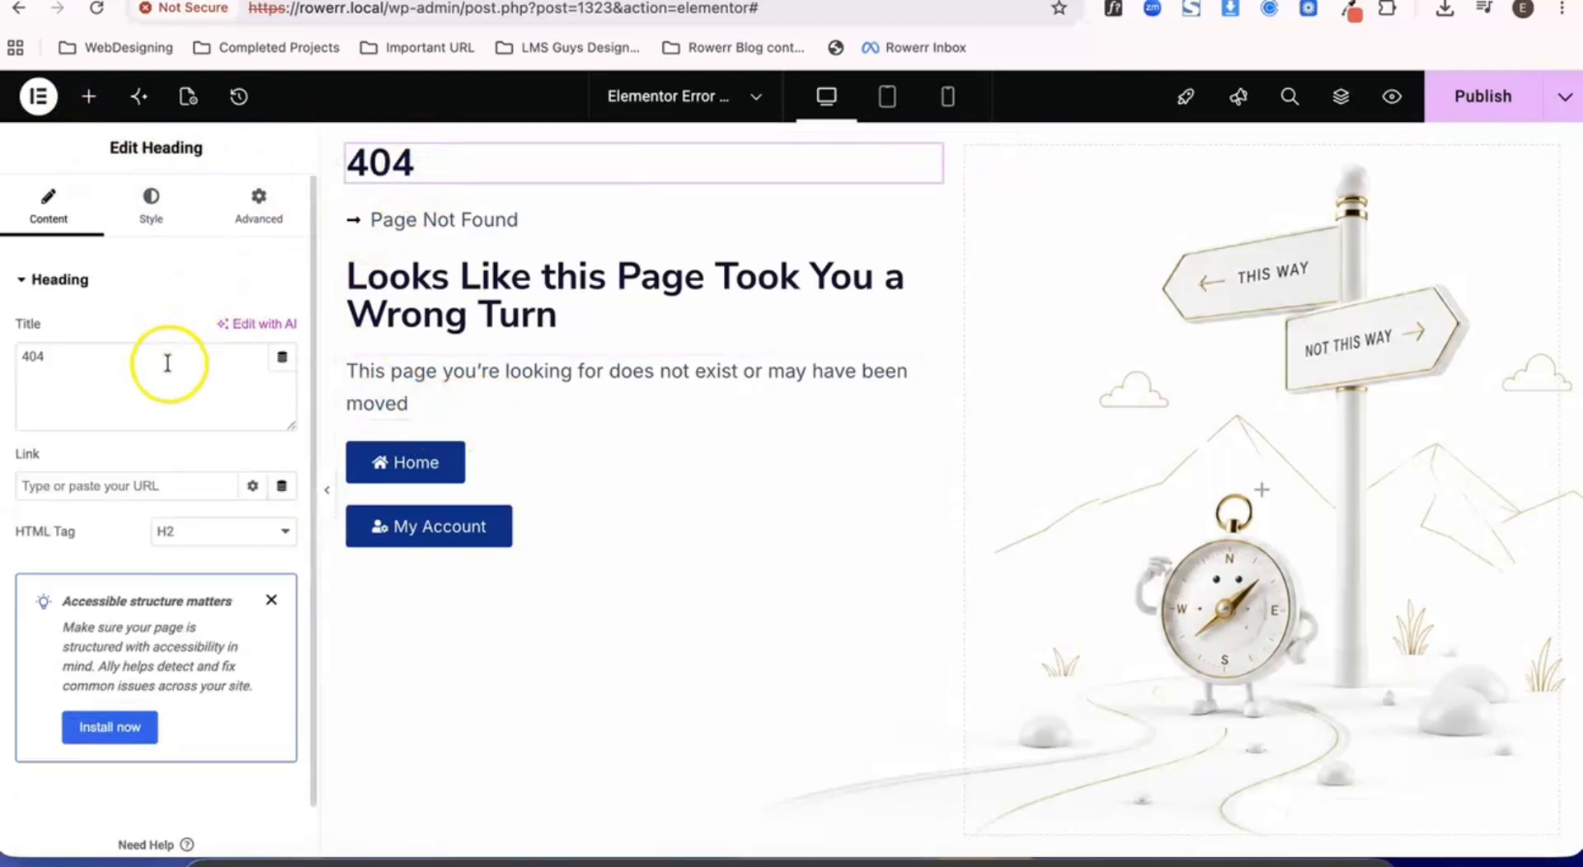
left_click(151, 202)
left_click(279, 396)
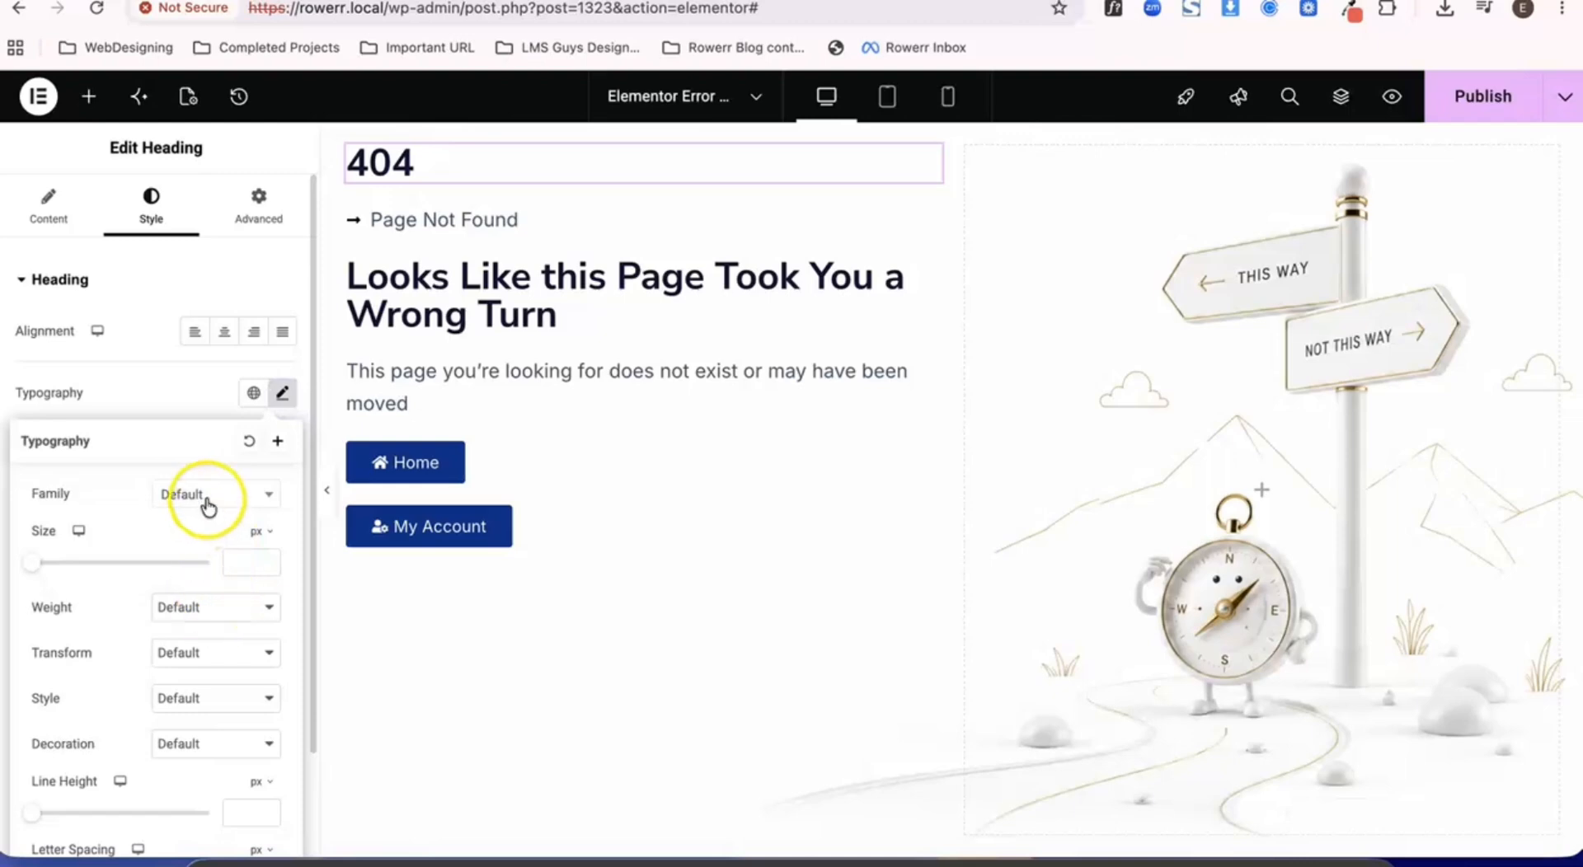
left_click(244, 565)
type("150")
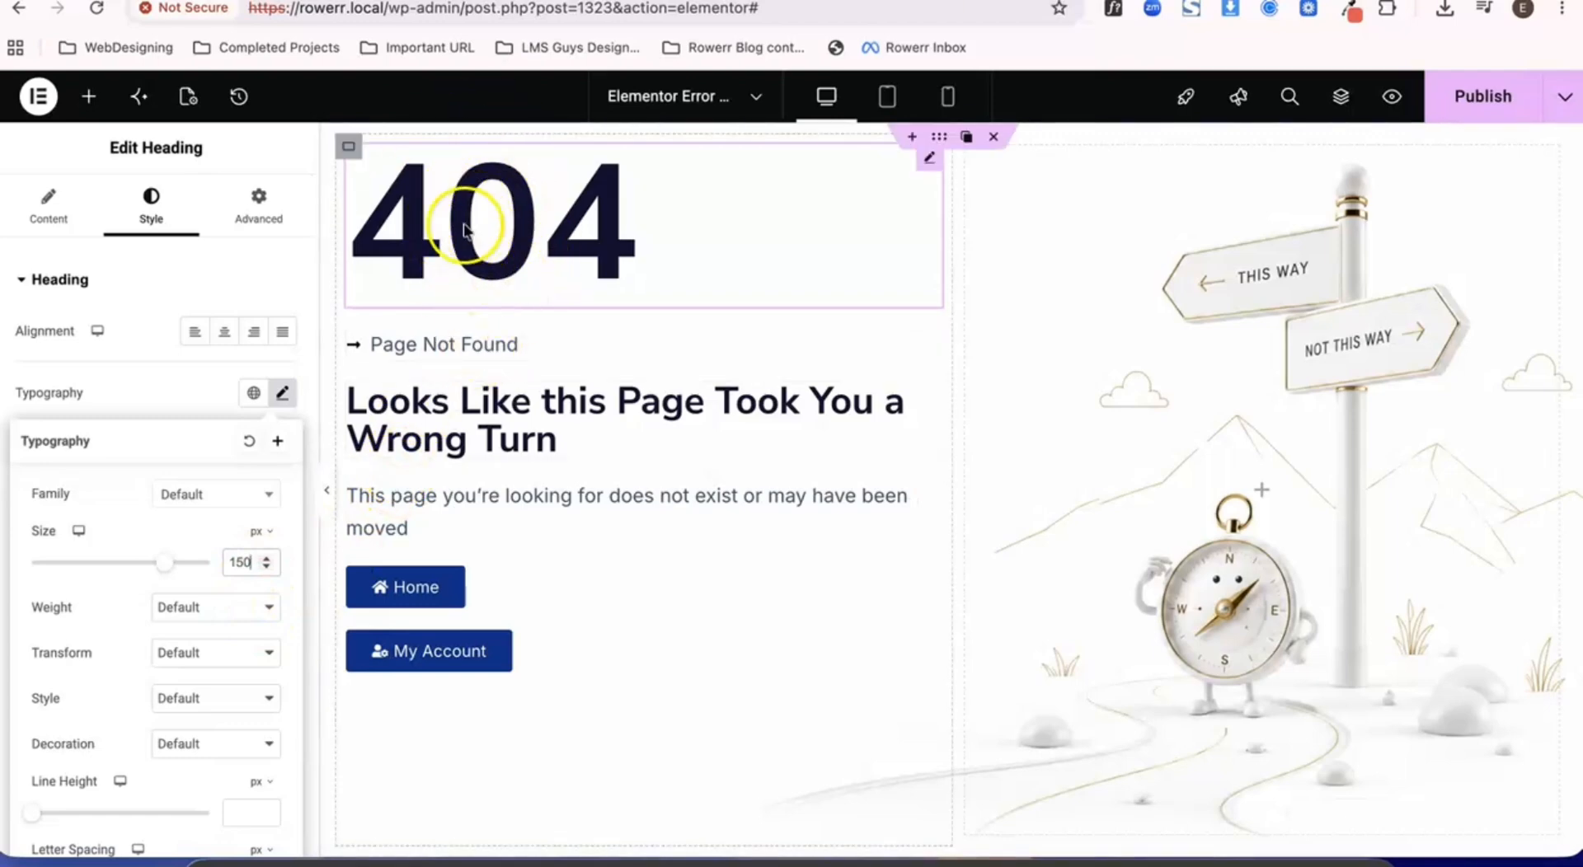
- Wrap the zero in the 404 heading's title in a span tag with a style color attribute that has no value
left_click(48, 206)
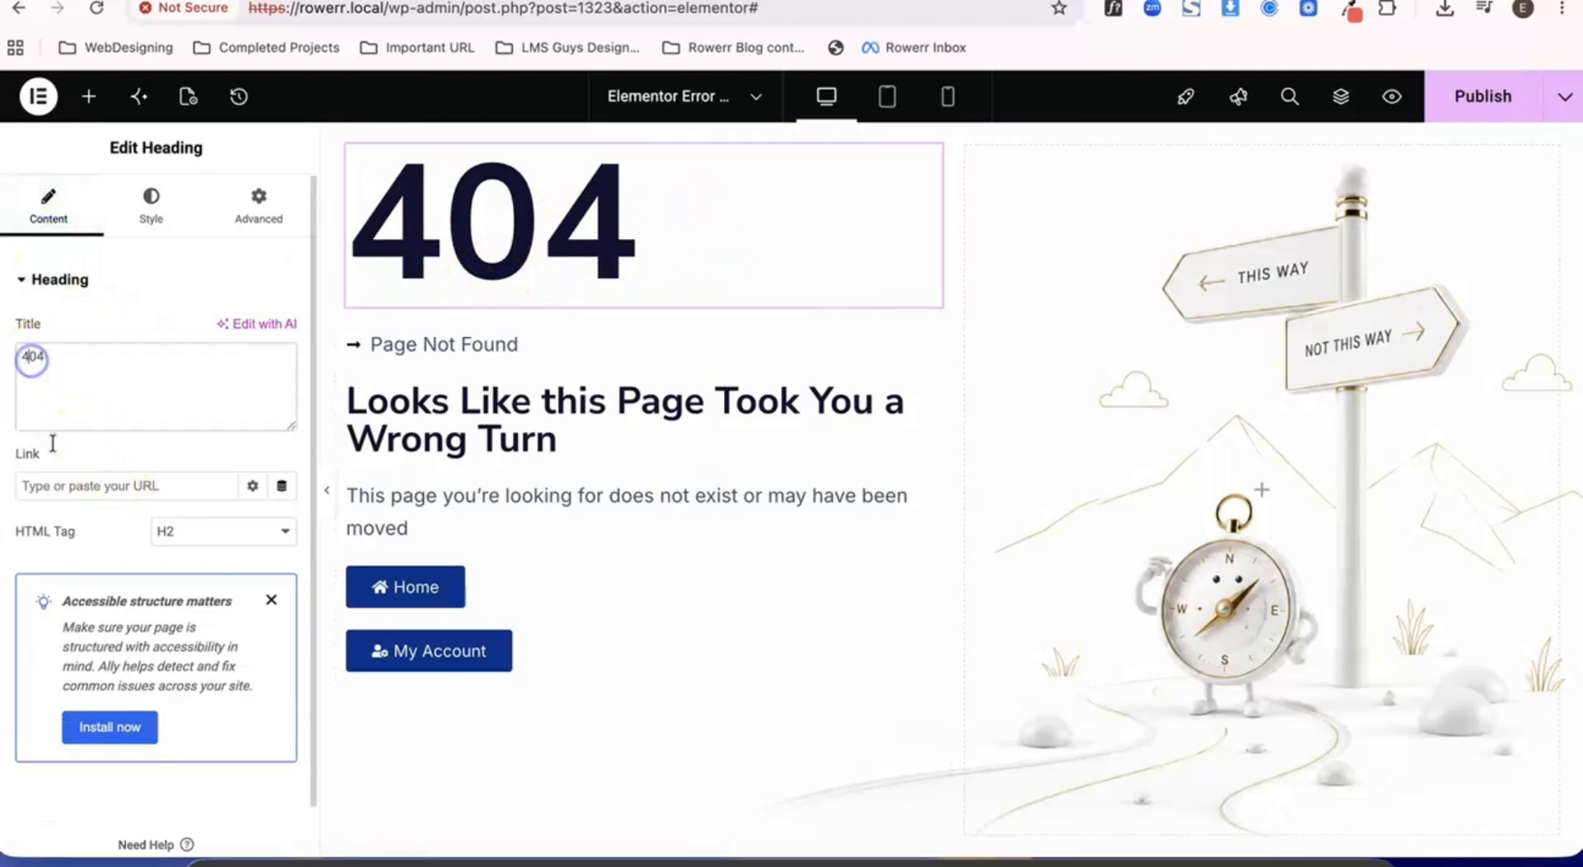
type("<>")
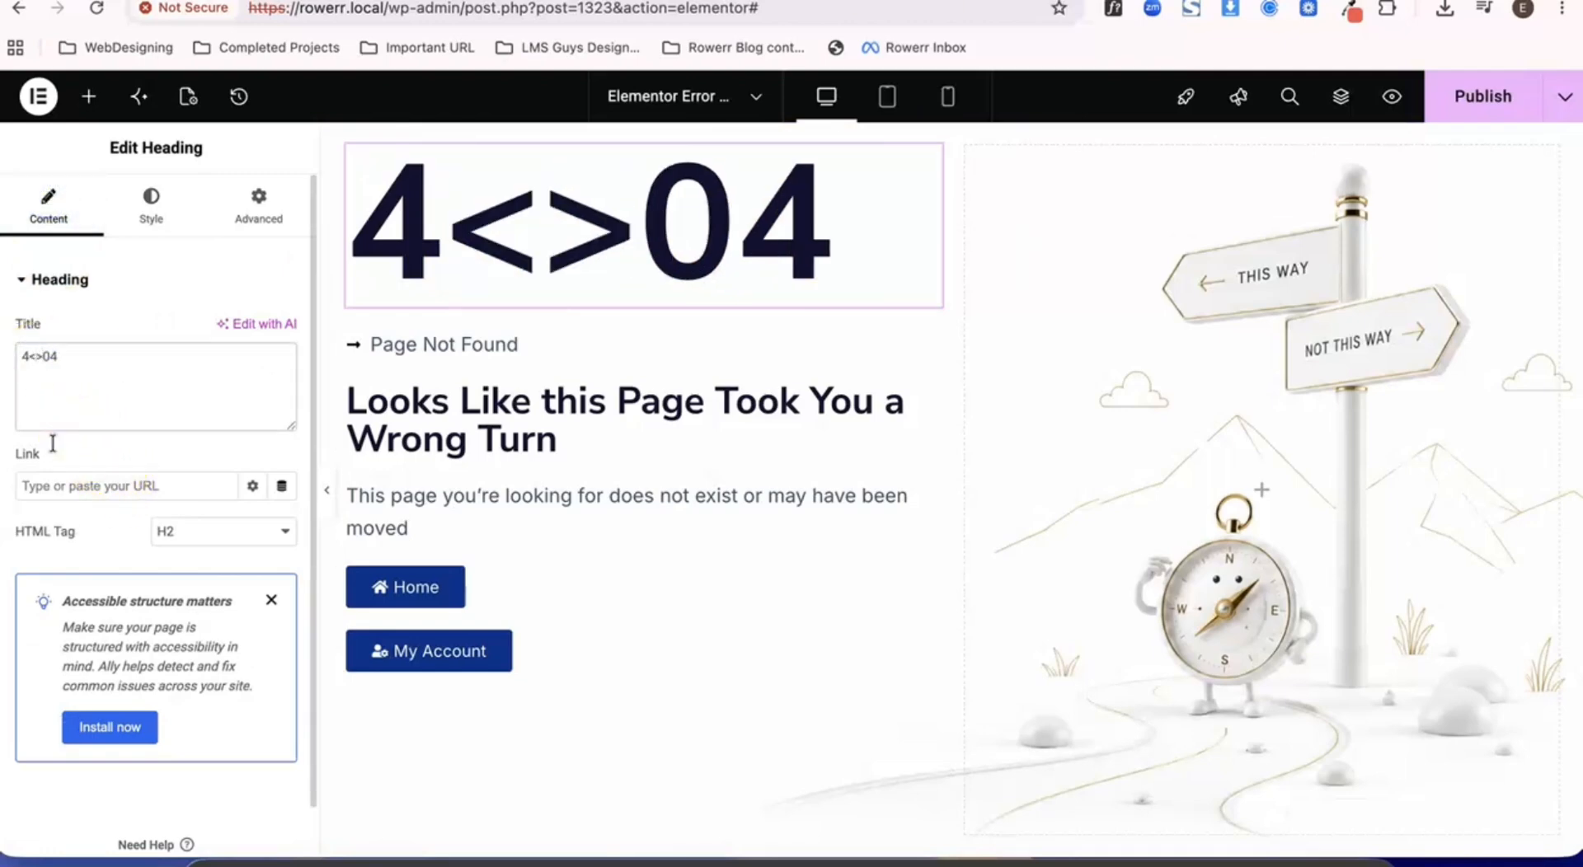
type("span")
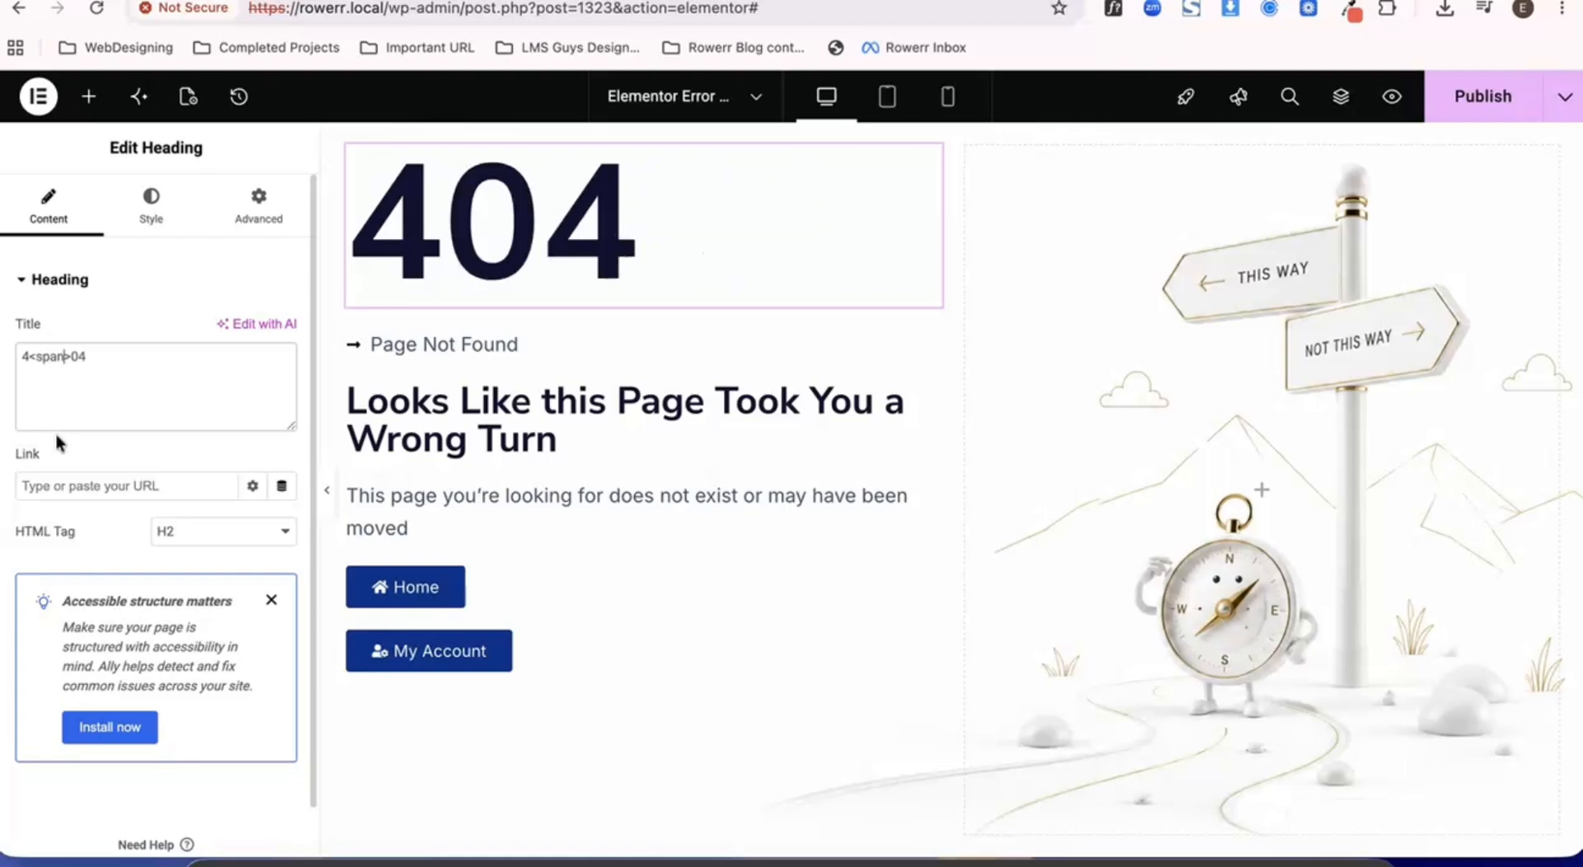
left_click(77, 356)
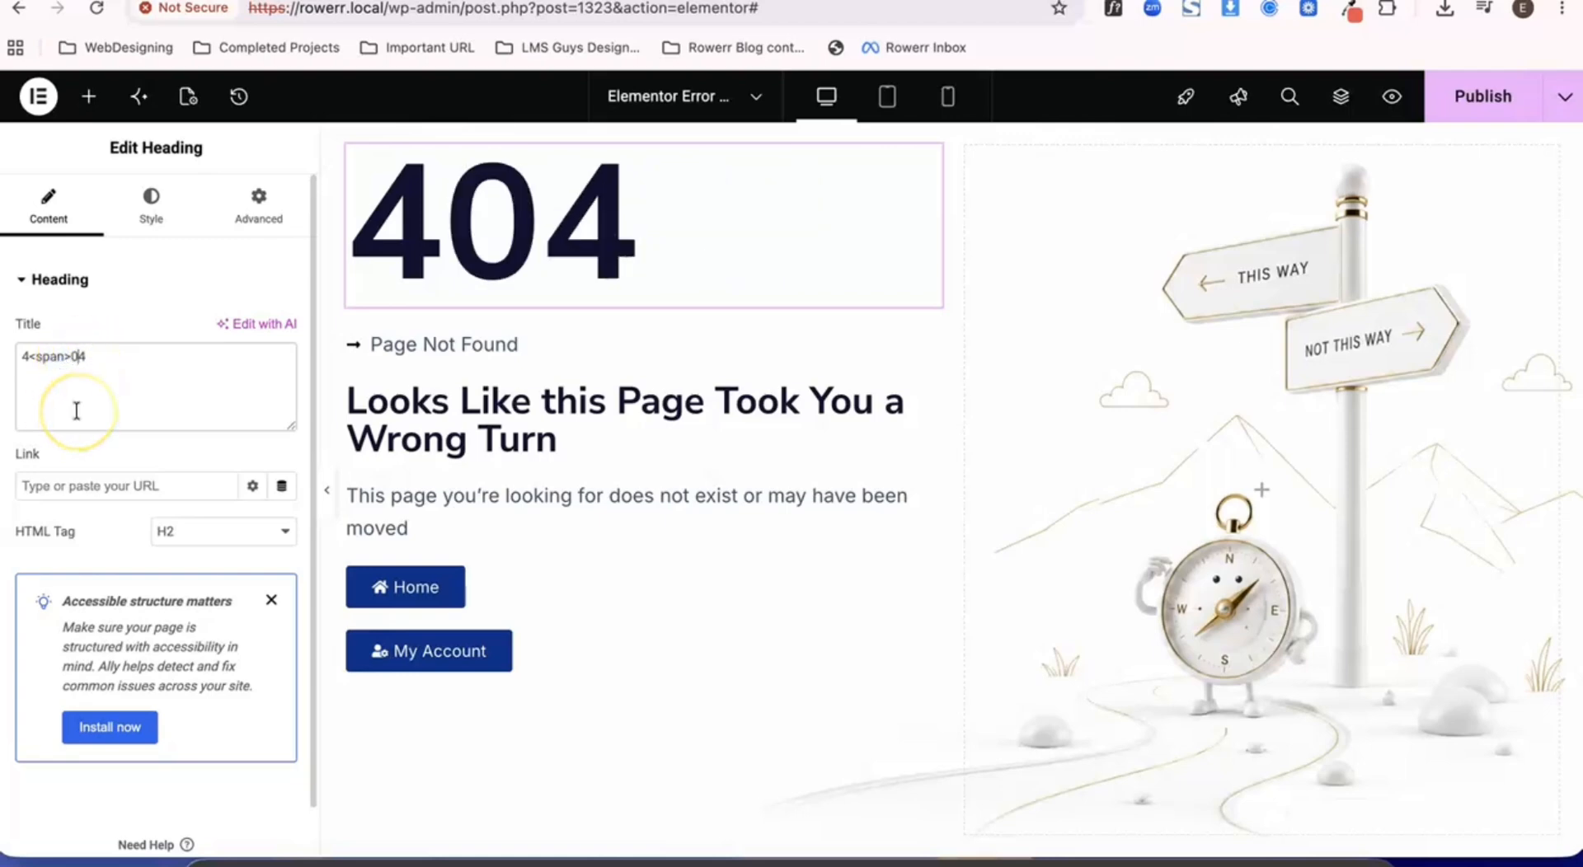
type("<span>0<")
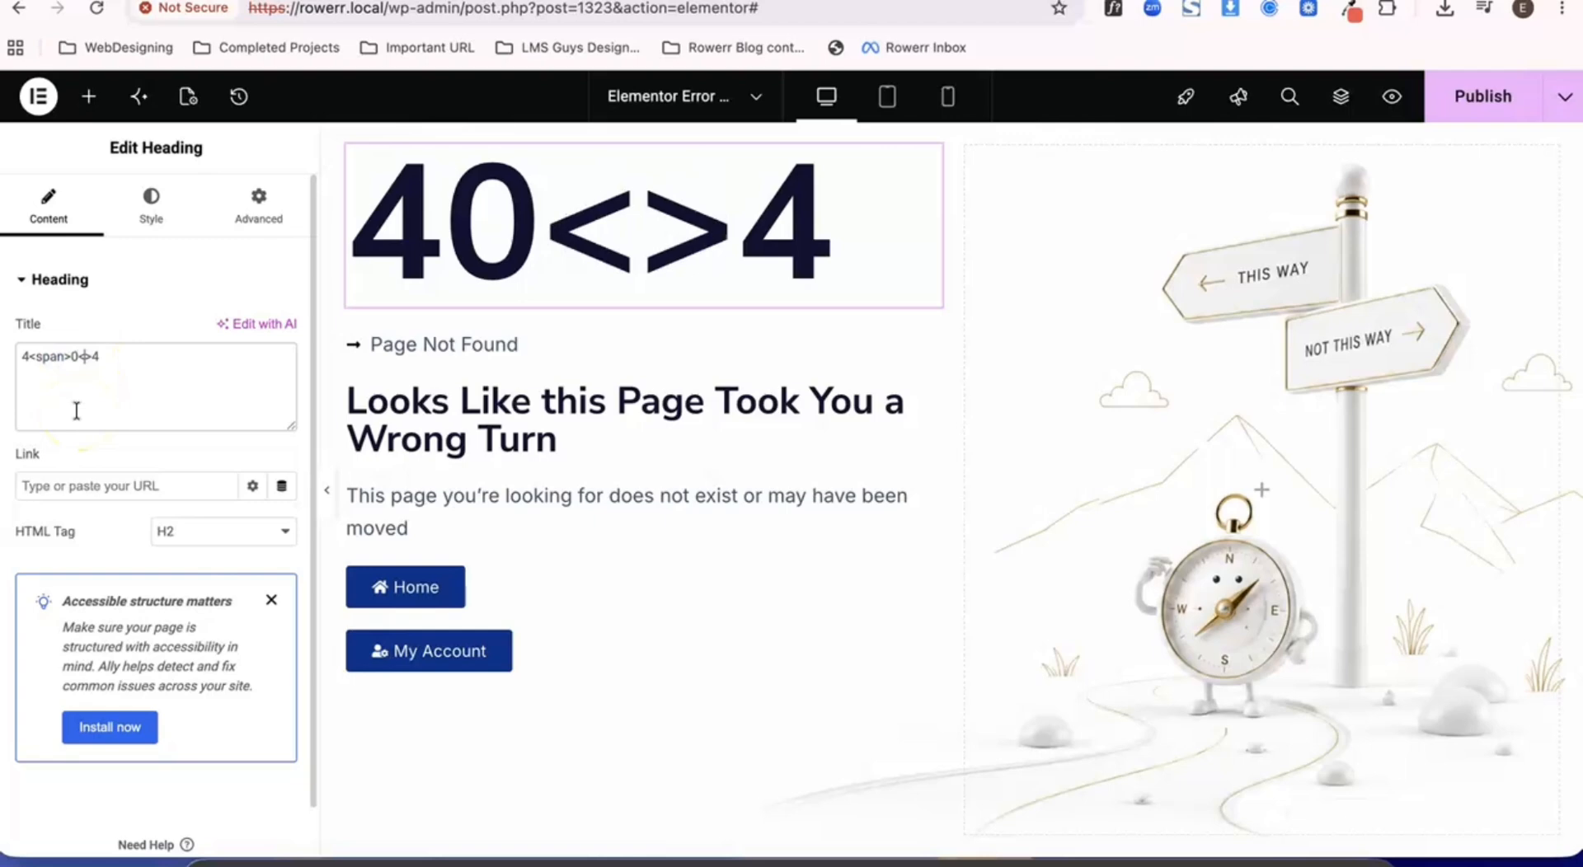
type("/")
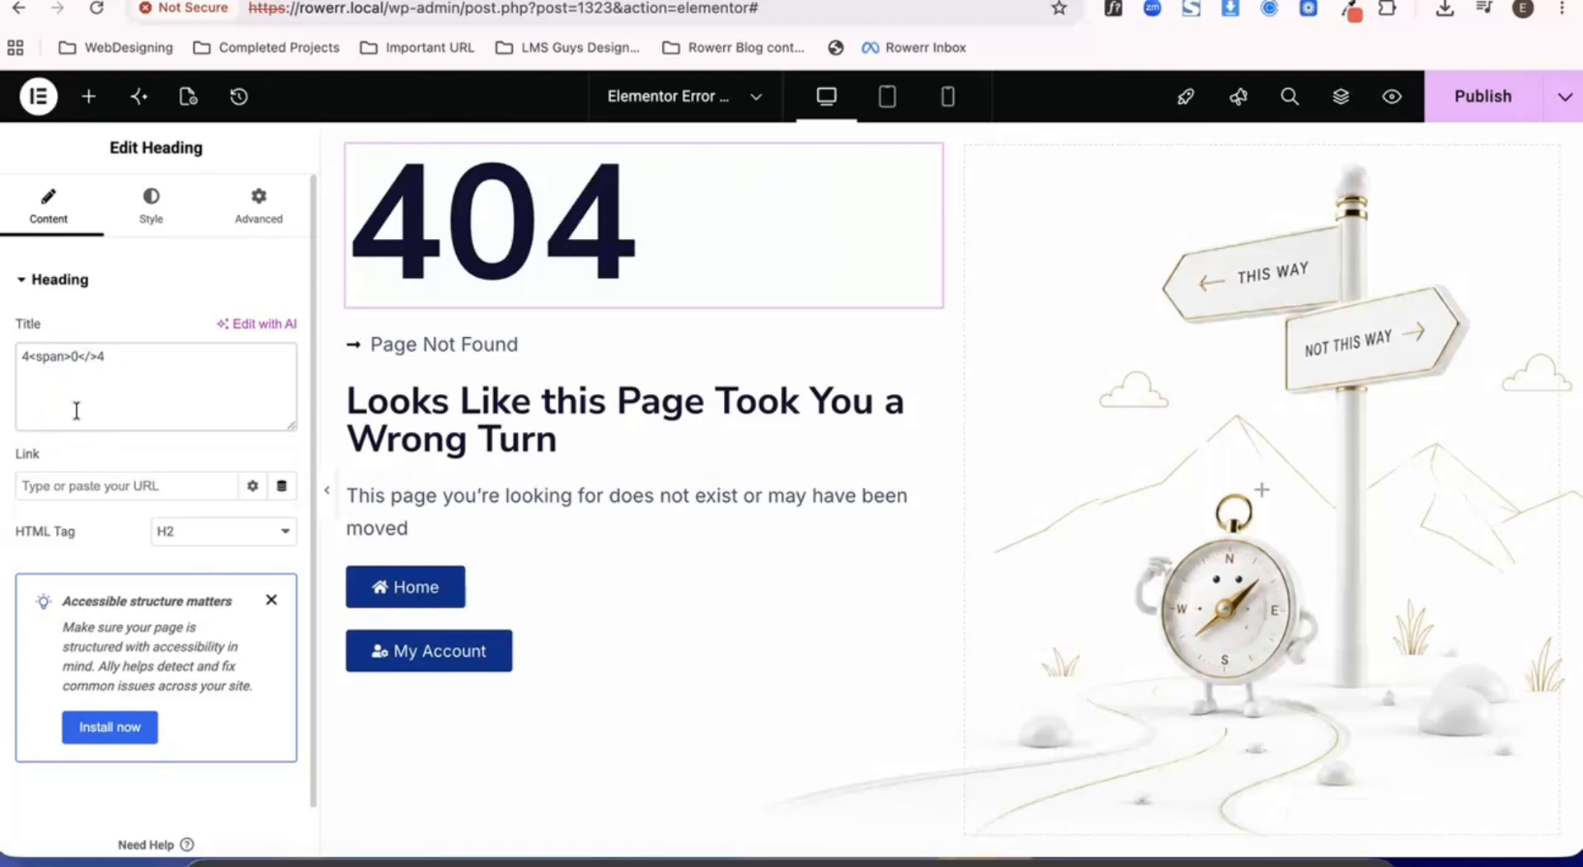
type("span")
left_click(65, 358)
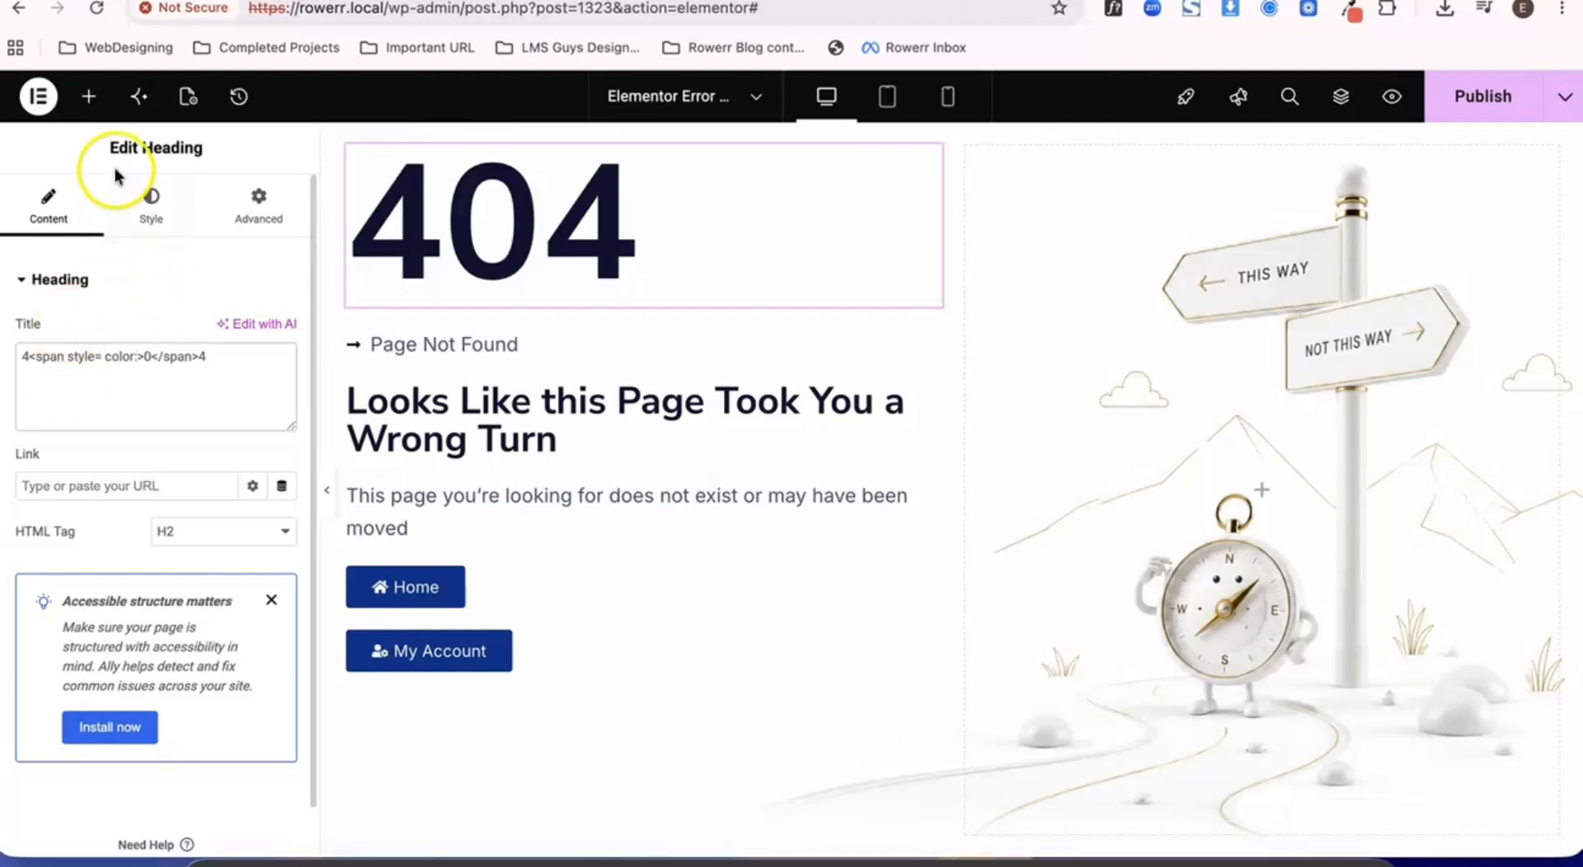
- Sample the hex code of the orange-red global Color 2 swatch with the browser's color picker extension
left_click(143, 221)
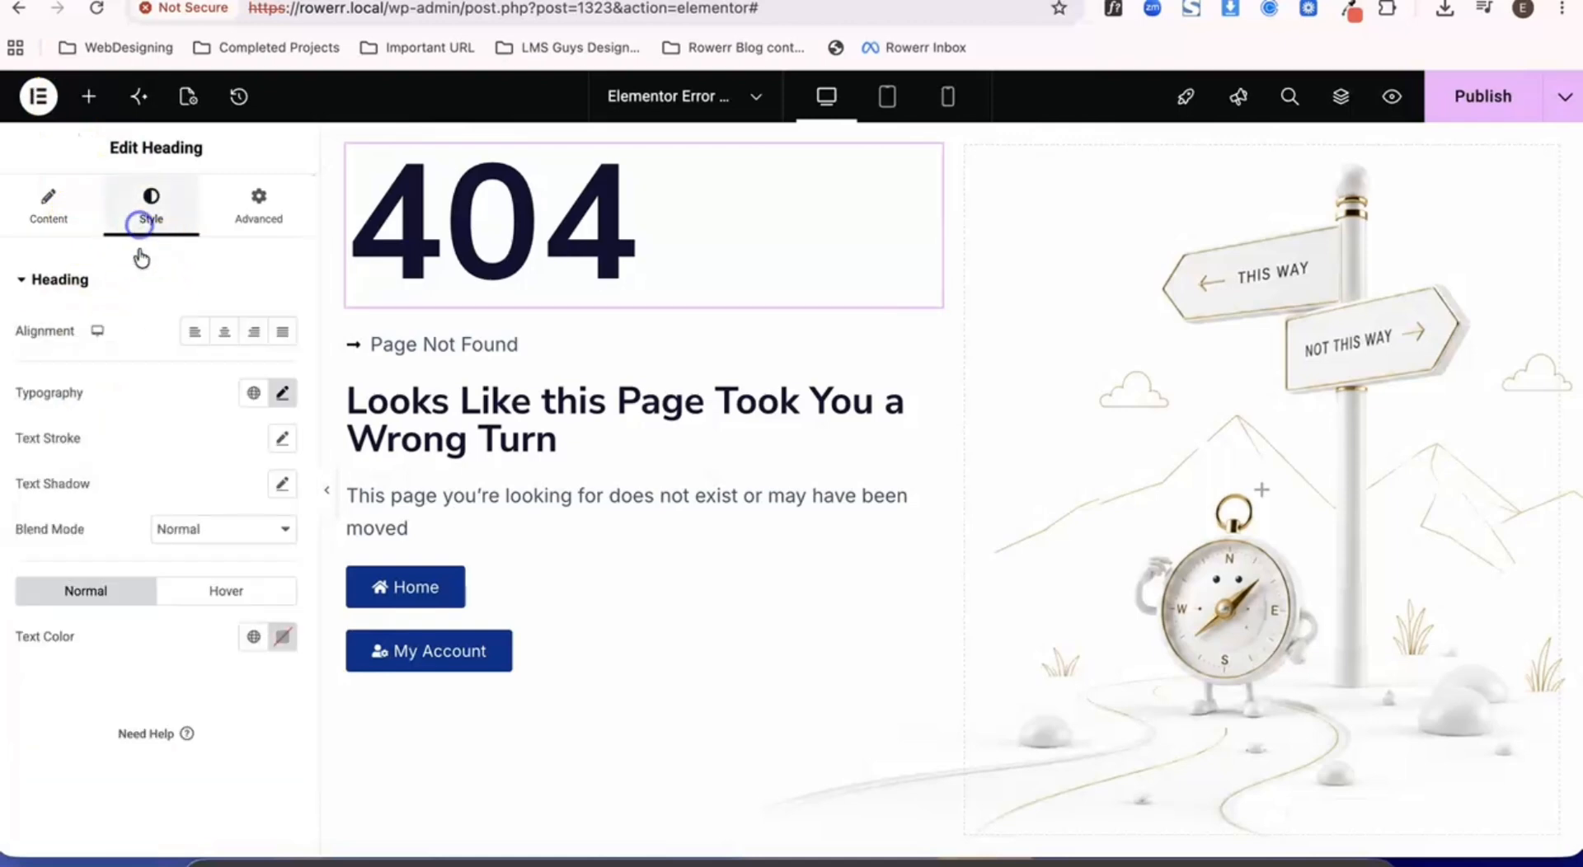
left_click(247, 638)
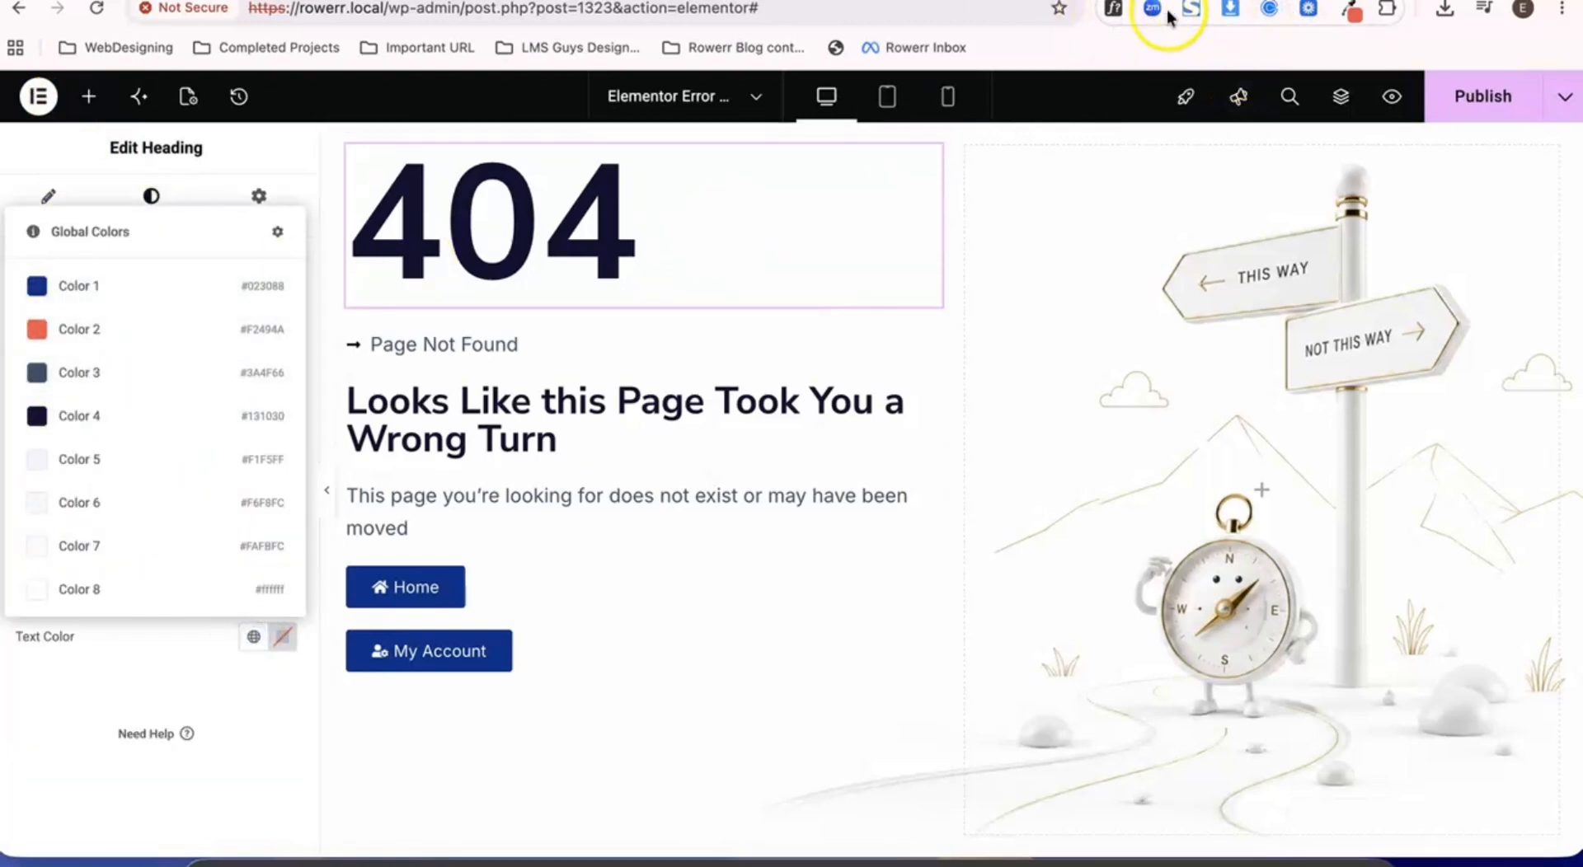
left_click(1350, 15)
left_click(1014, 59)
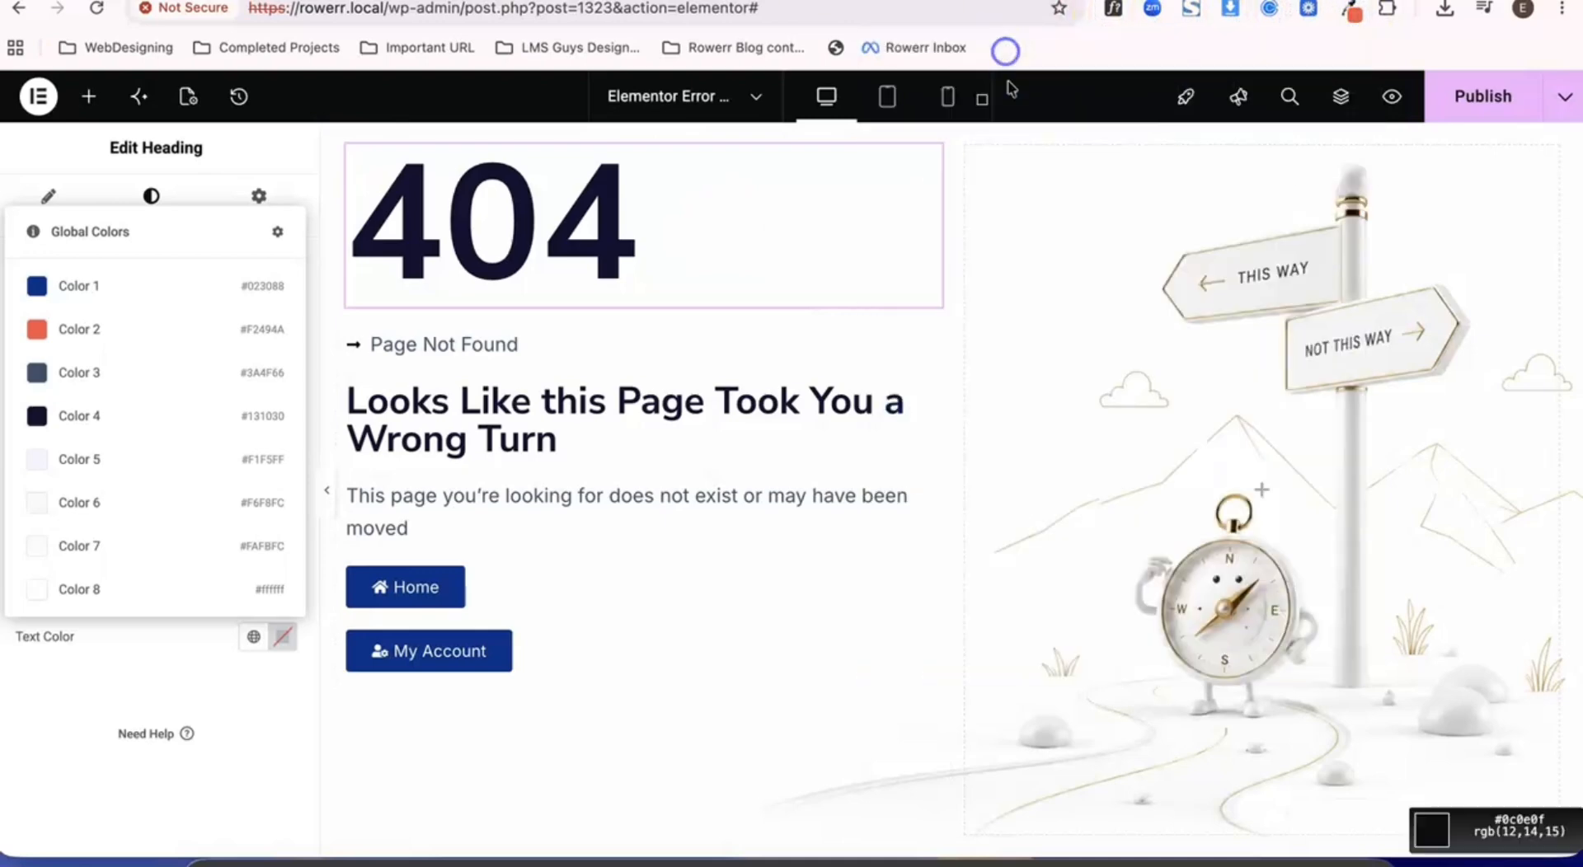
left_click(41, 326)
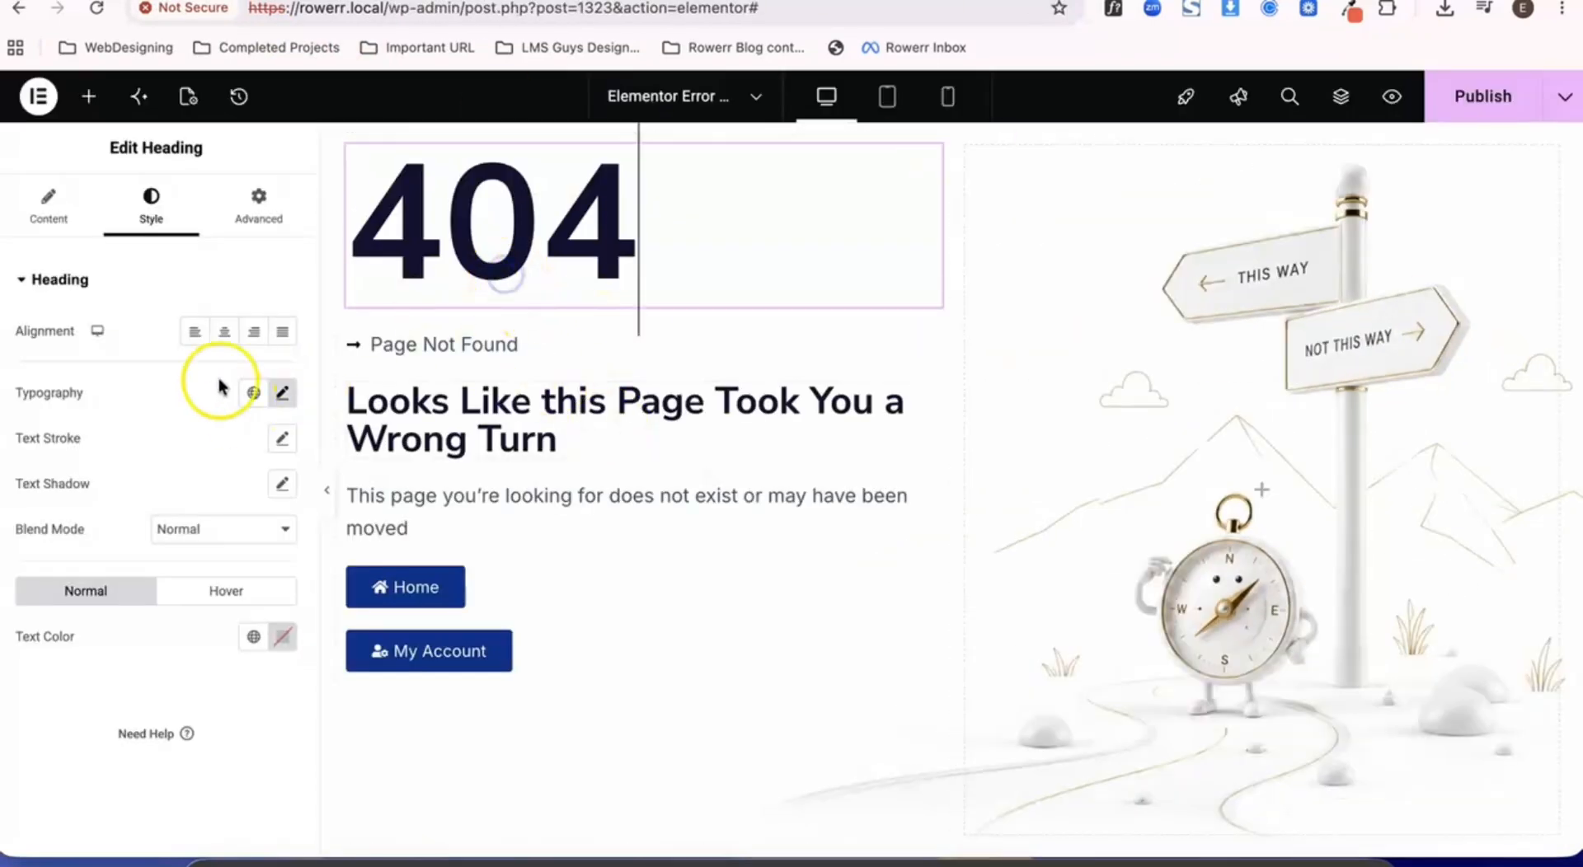
- Set the span color of the zero in the 404 heading's title to #f44945
left_click(49, 206)
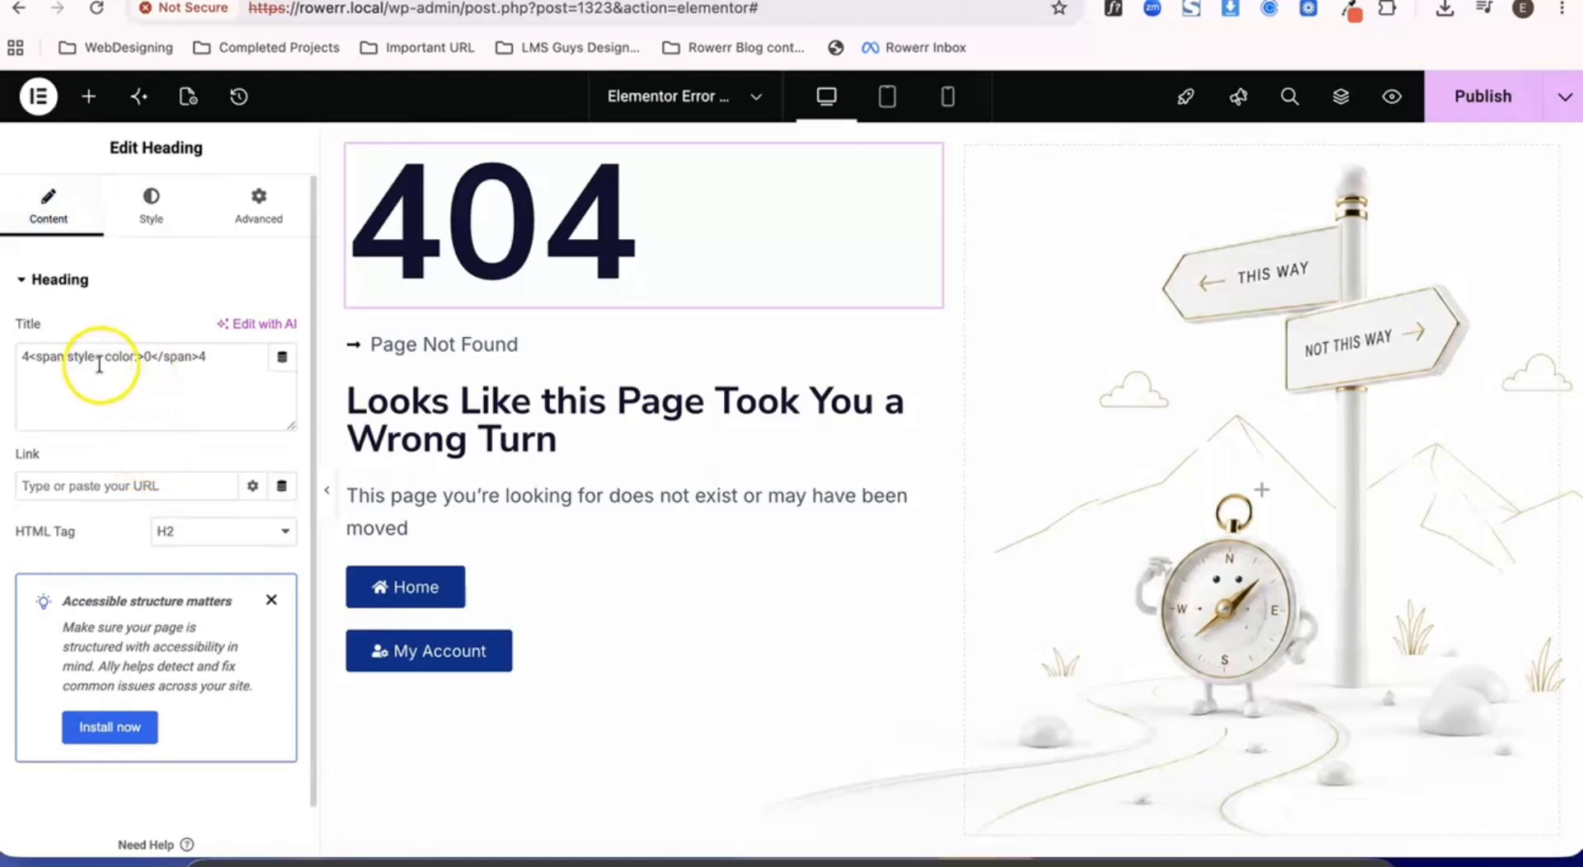
left_click(140, 361)
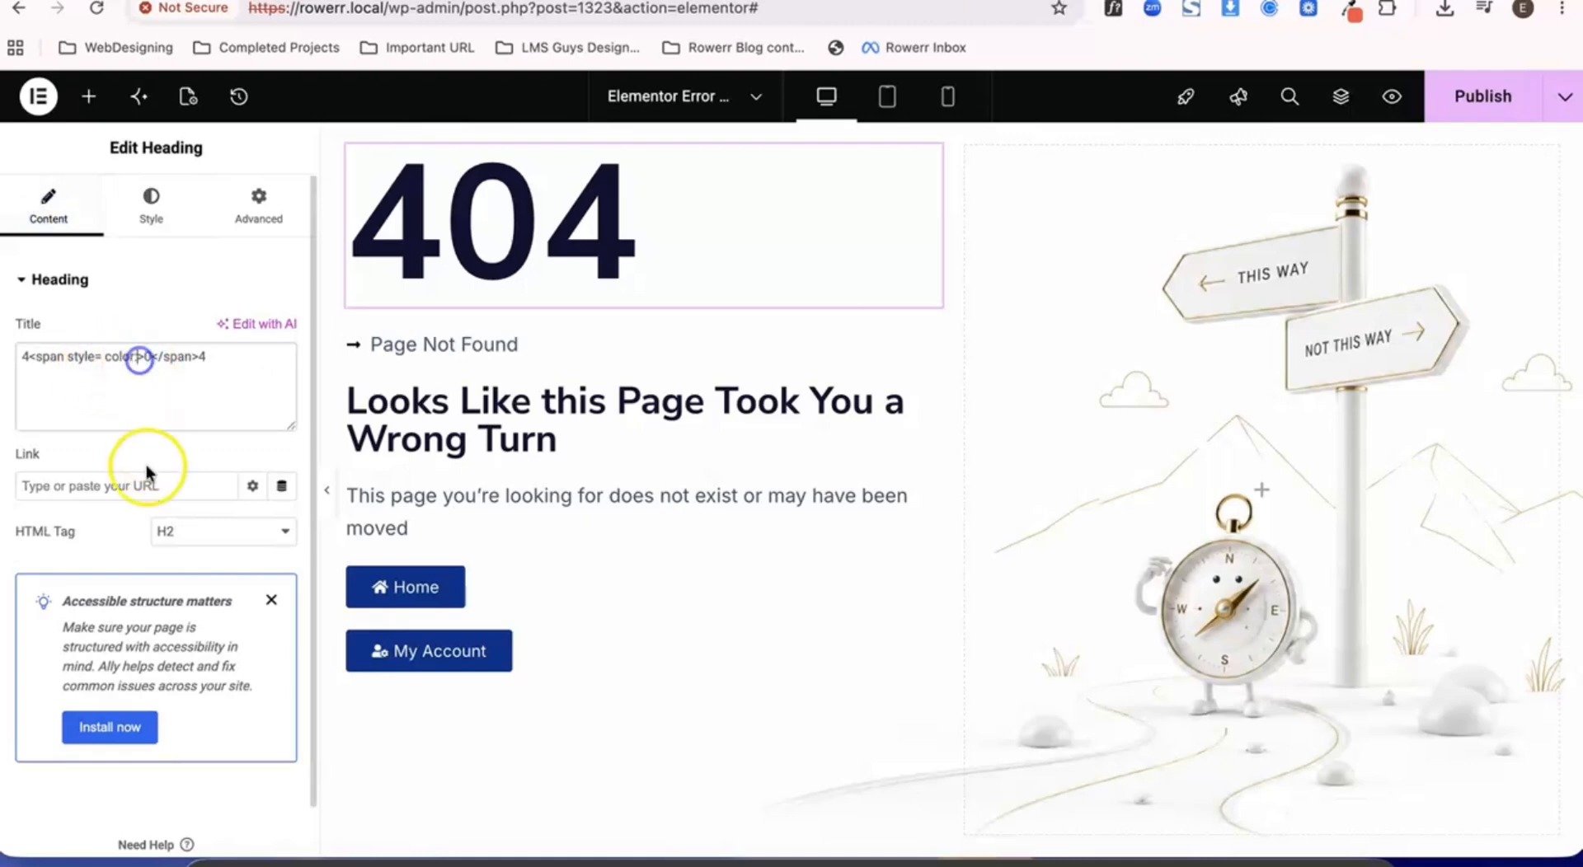
type("#f44945")
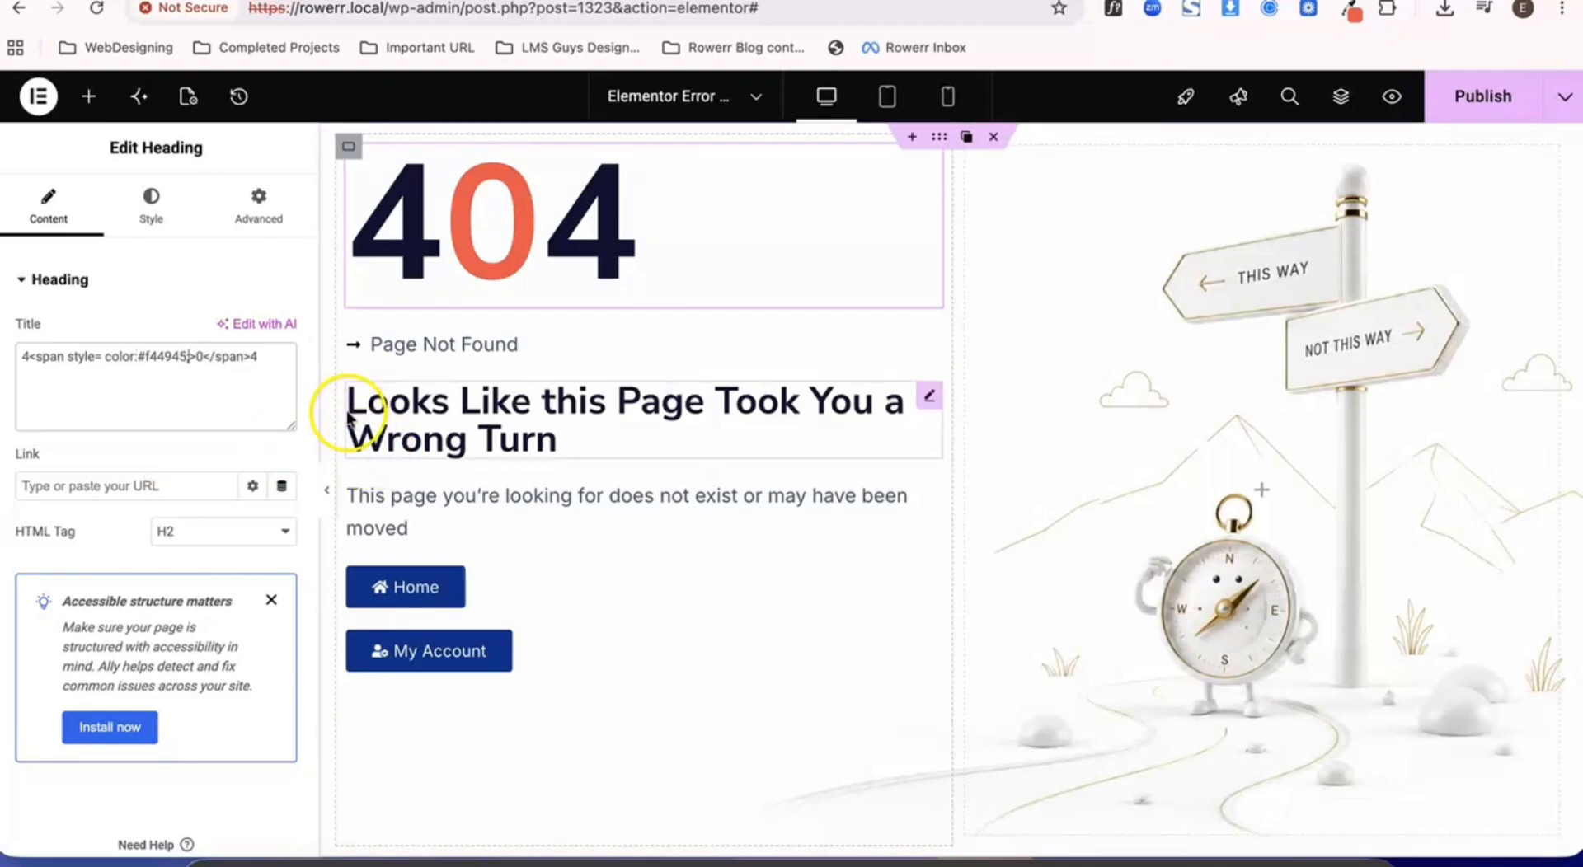
left_click(525, 250)
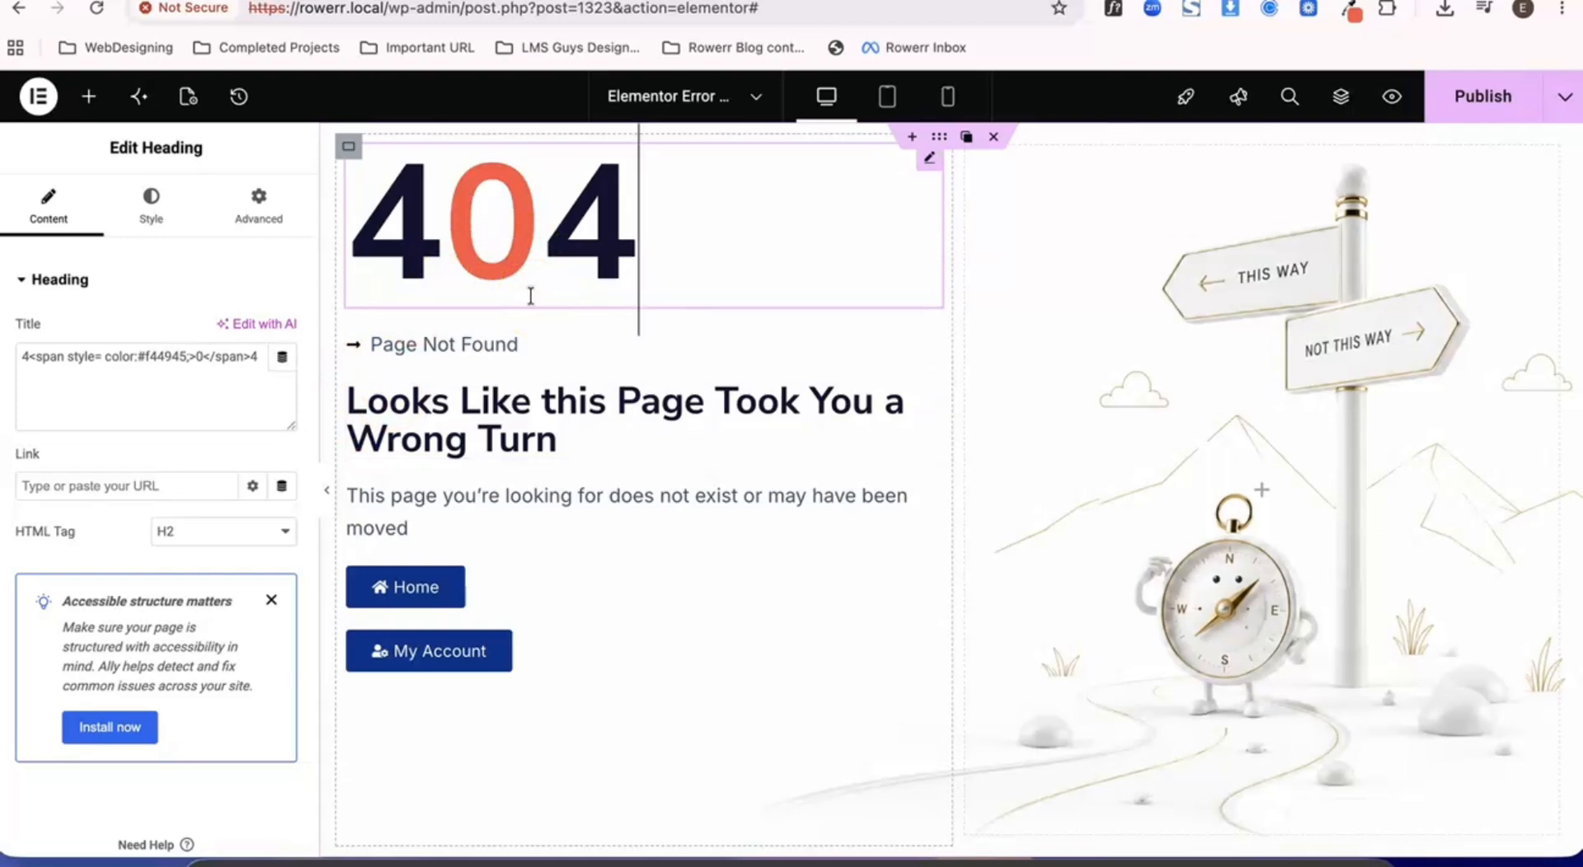
- Add a Text Editor widget between the 404 heading and the icon list, and delete the 404 heading
left_click(89, 97)
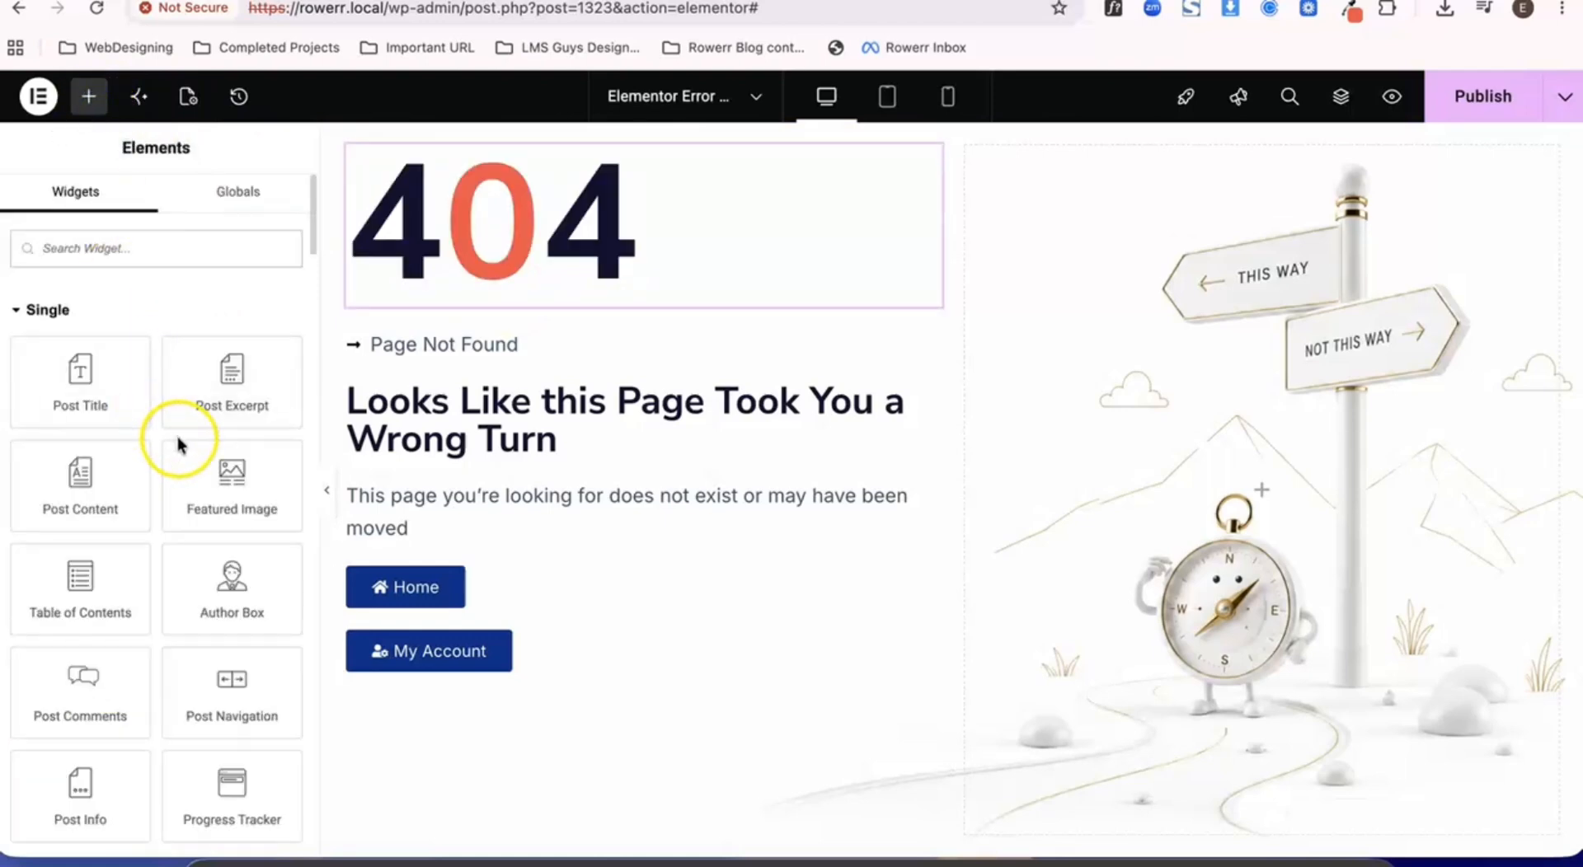
scroll(177, 437, "down", 10)
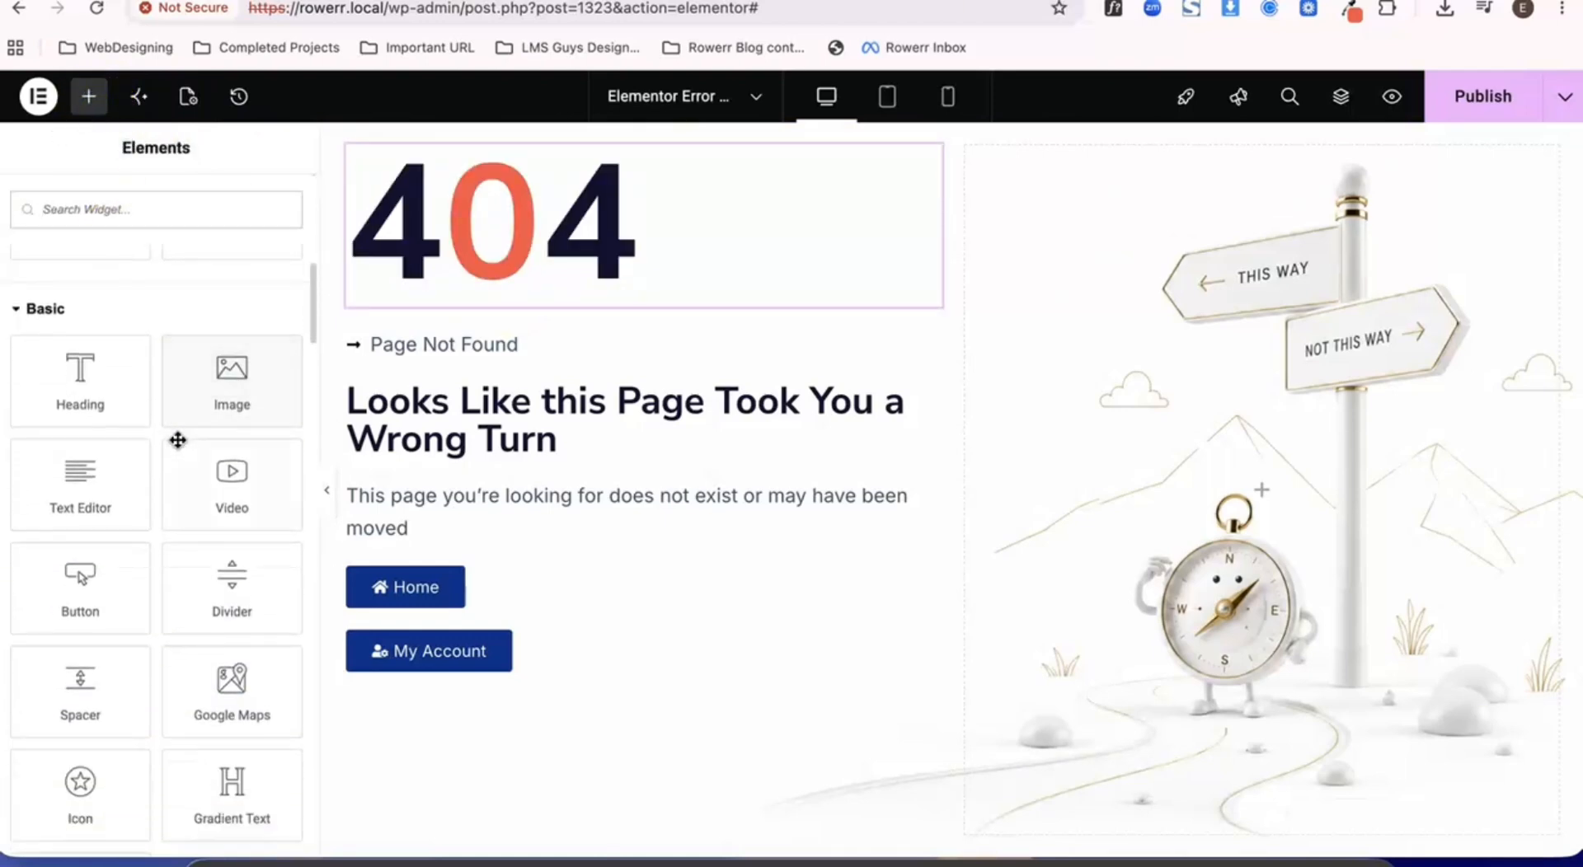
left_click_drag(78, 494, 581, 293)
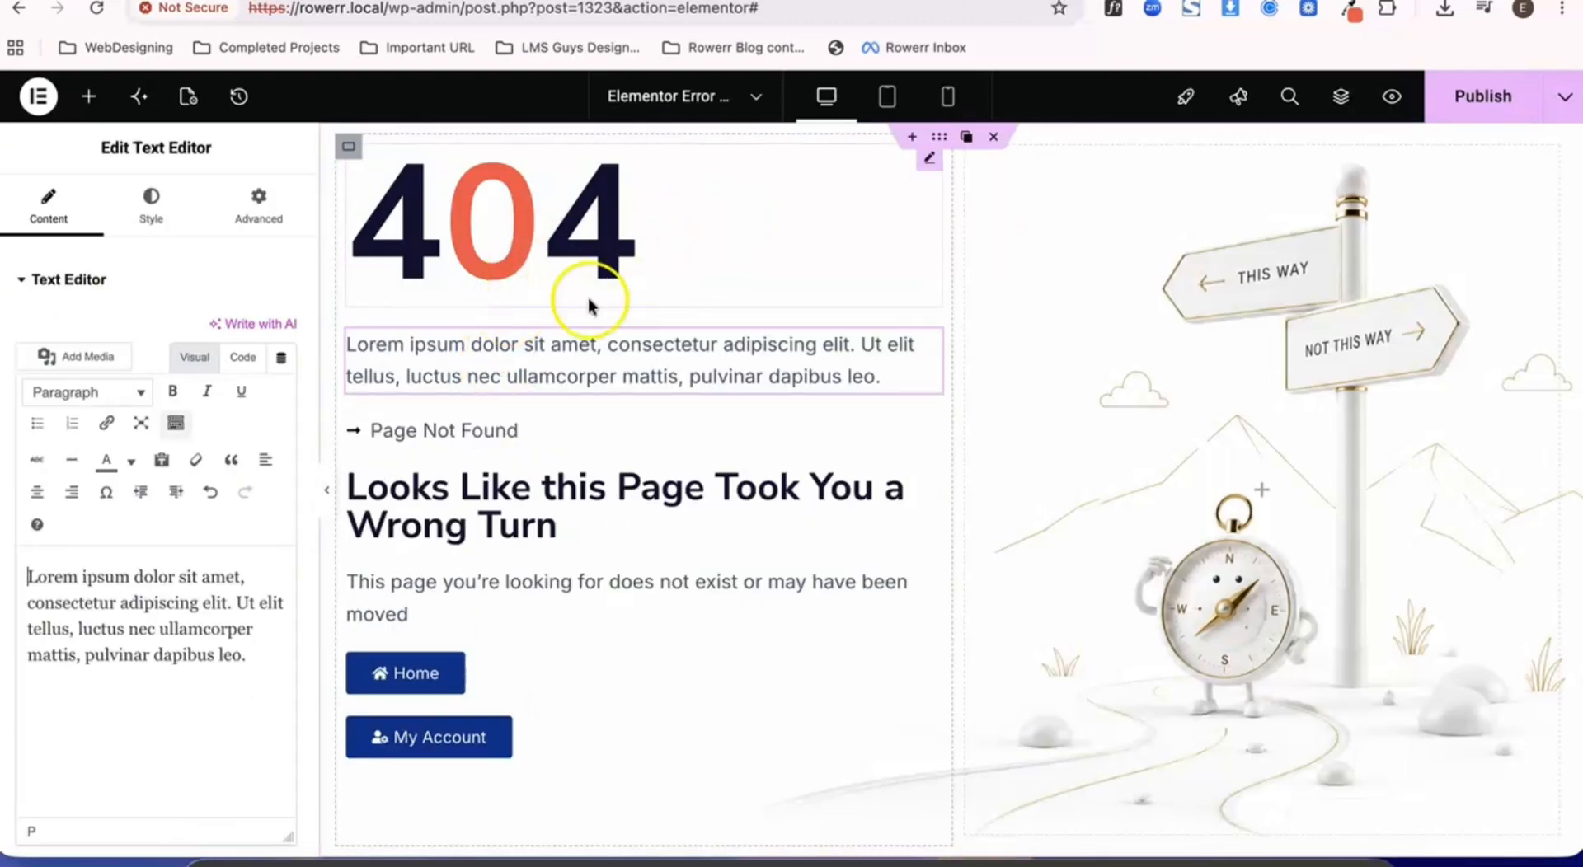
right_click(846, 203)
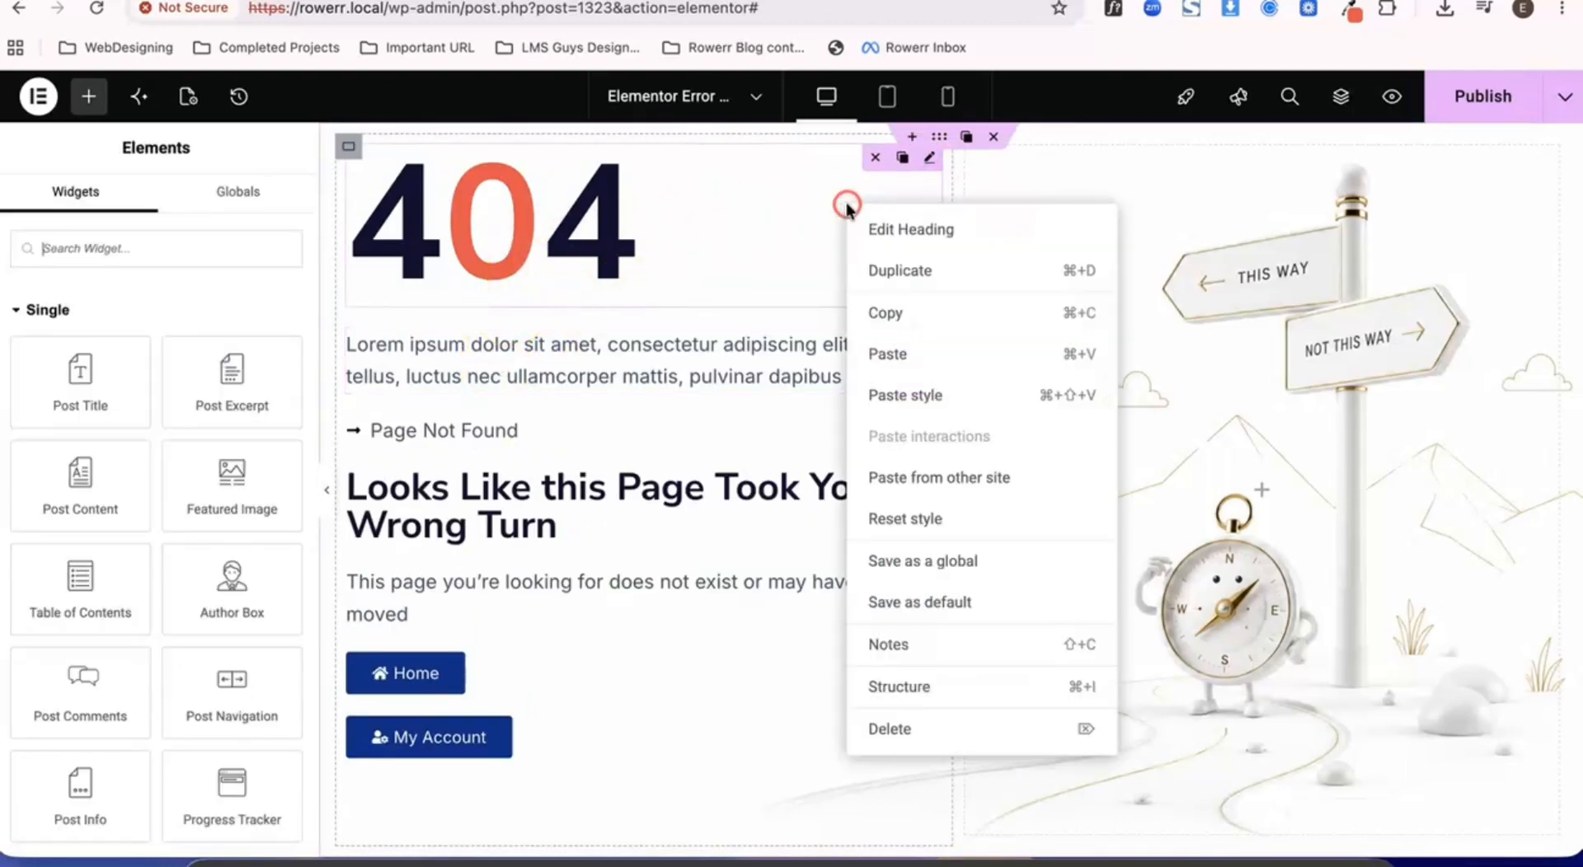
left_click(911, 717)
- Replace the placeholder text in the new Text Editor widget with 404
left_click(528, 181)
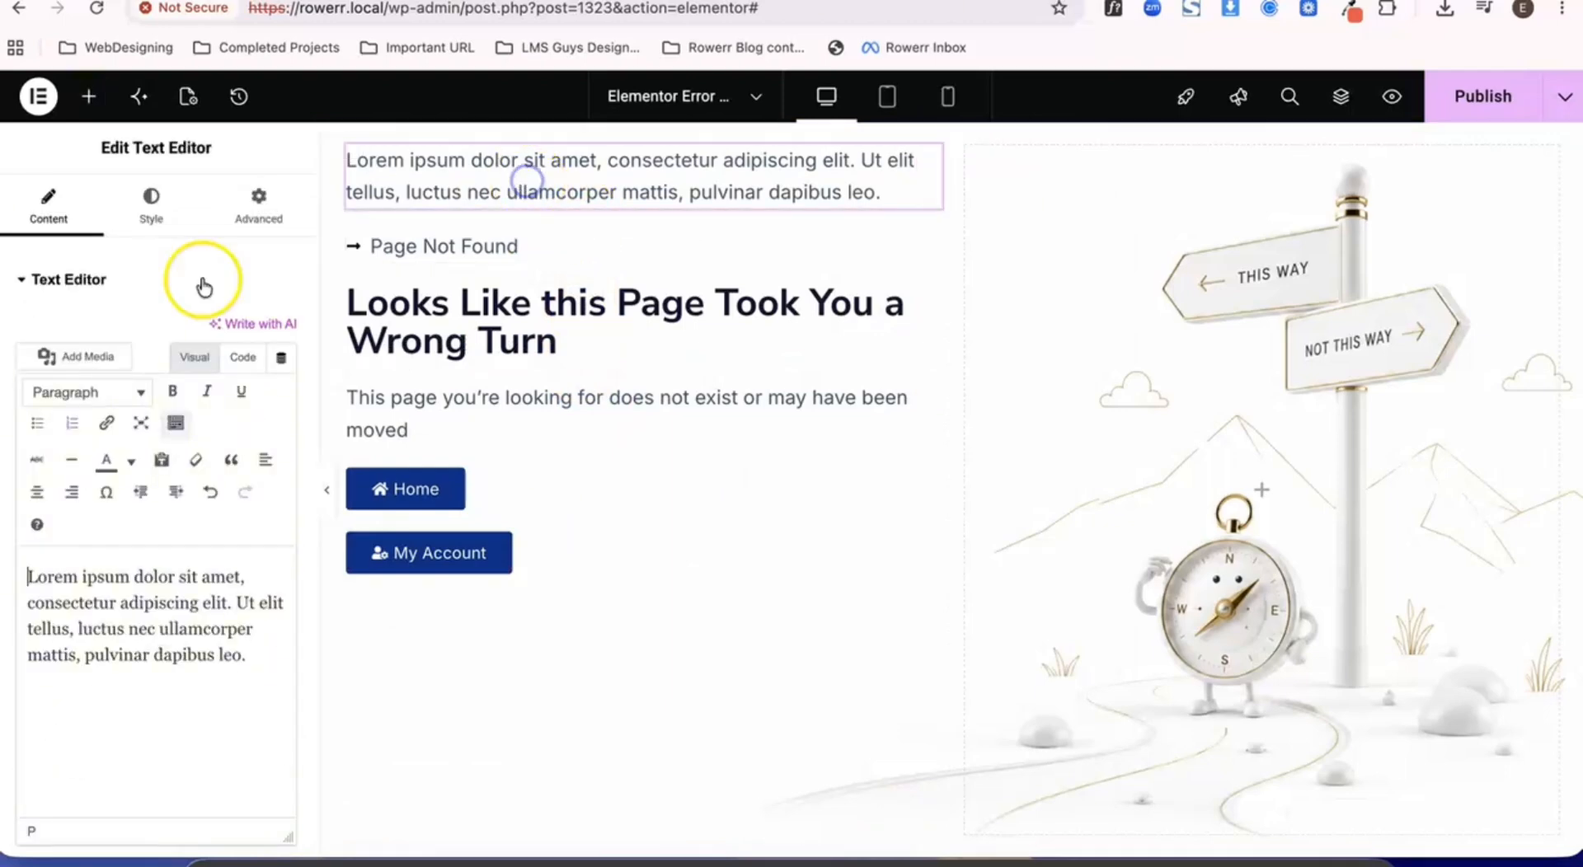
triple_click(164, 592)
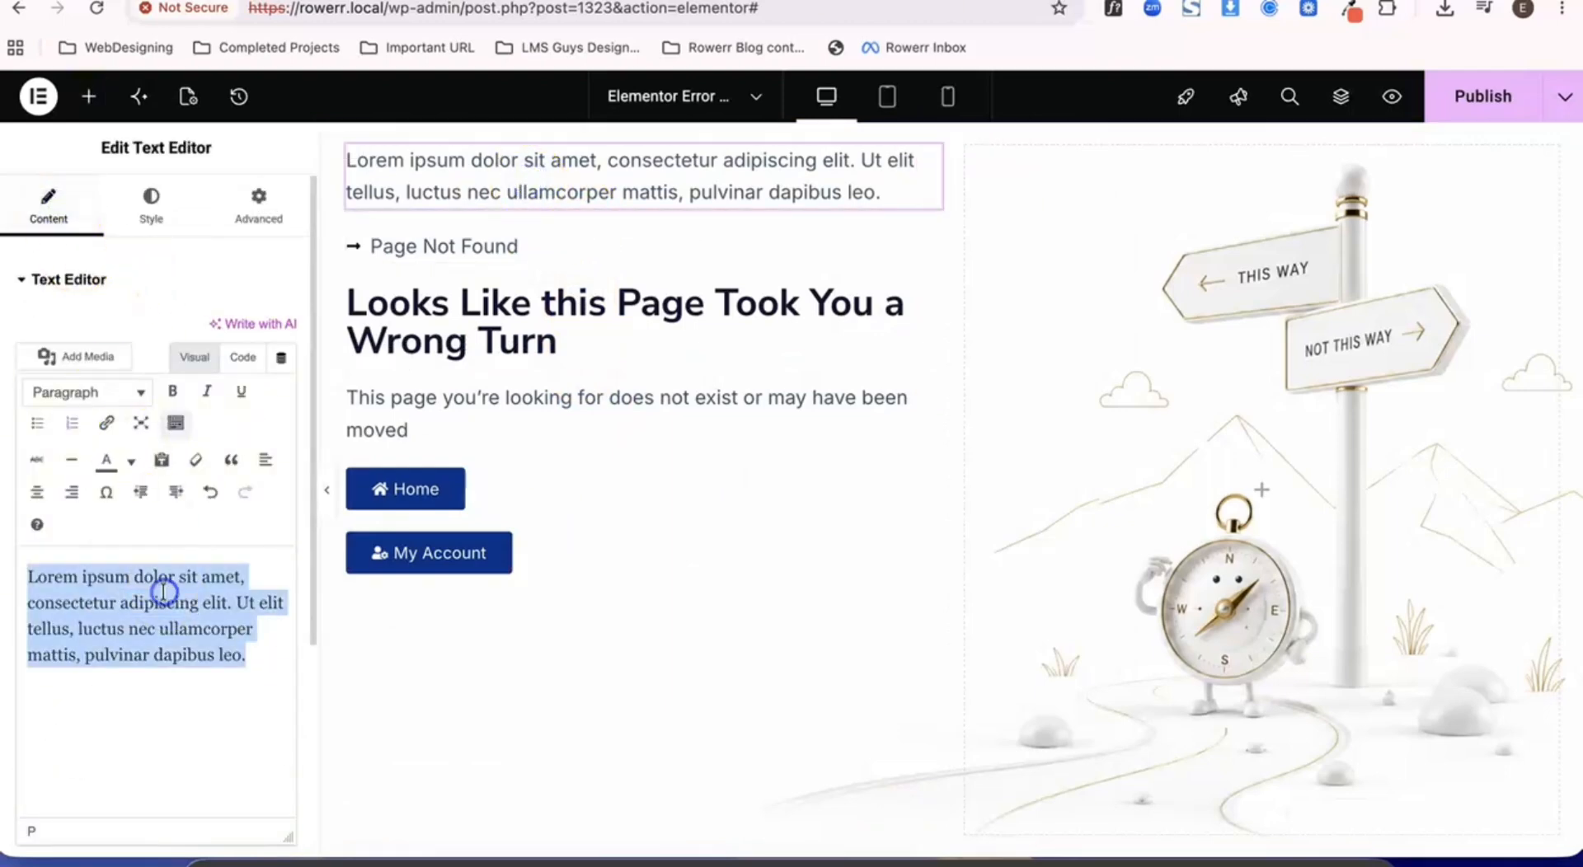
type("404")
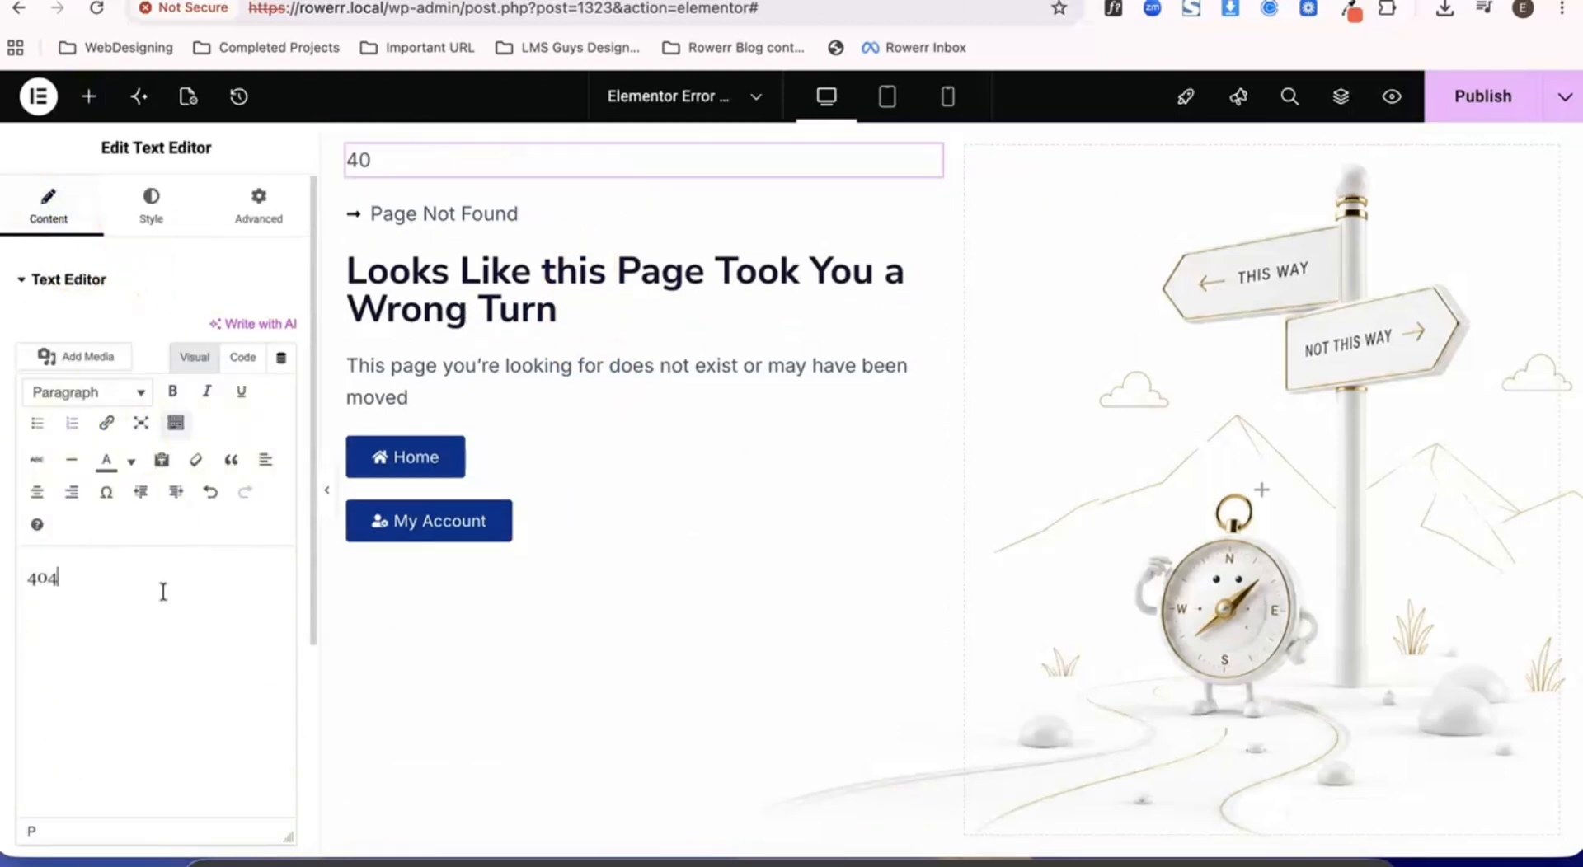
- Set the 404 text's font size to 150 px, line height to 150 px and paragraph spacing to 0
left_click(150, 208)
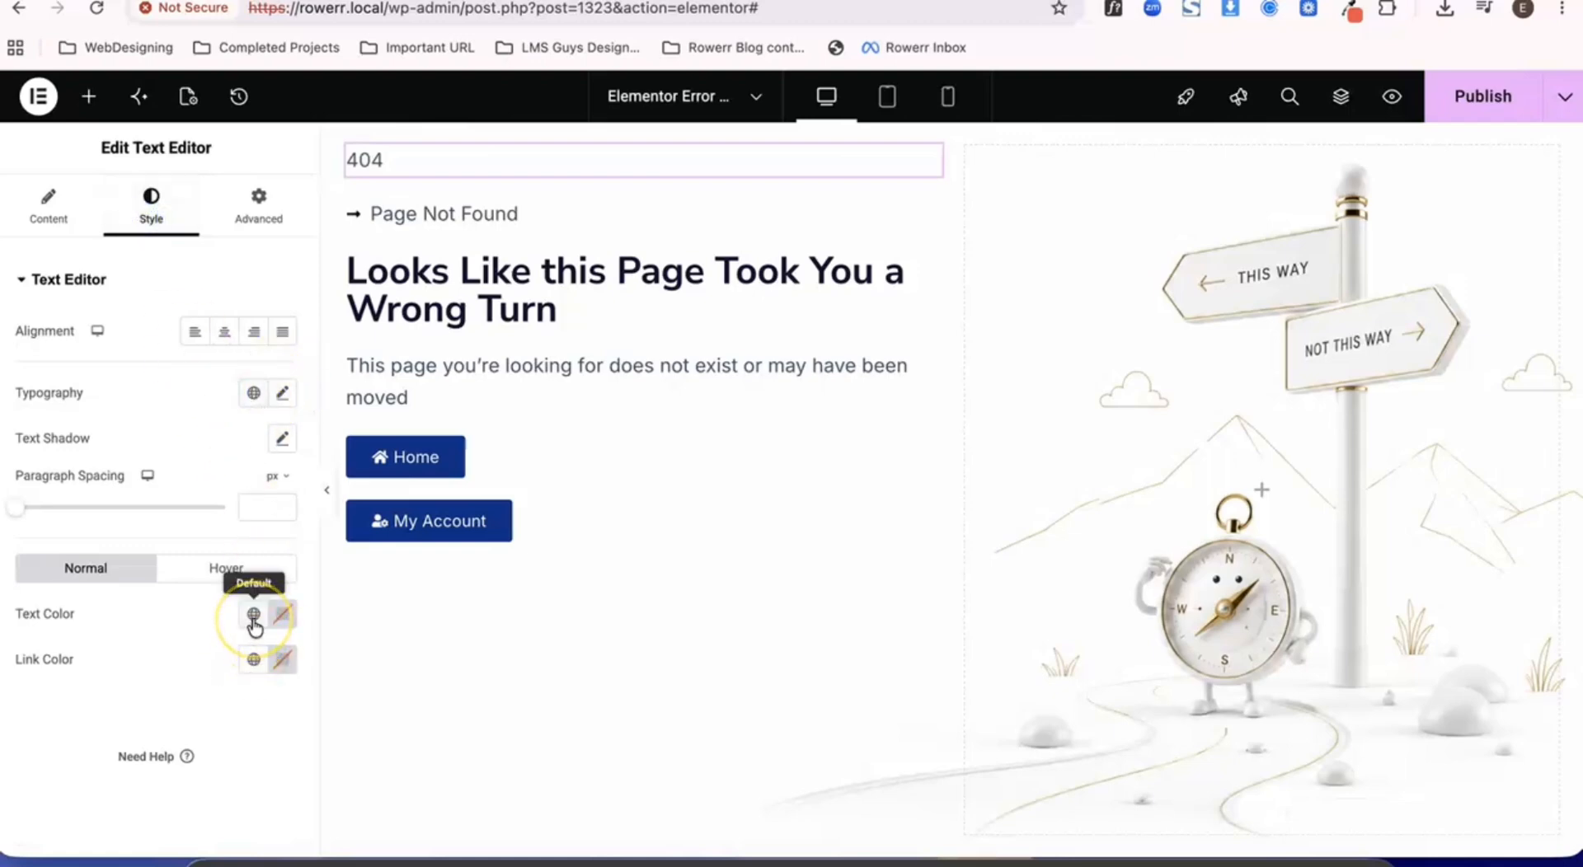
left_click(281, 393)
left_click(240, 565)
type("150")
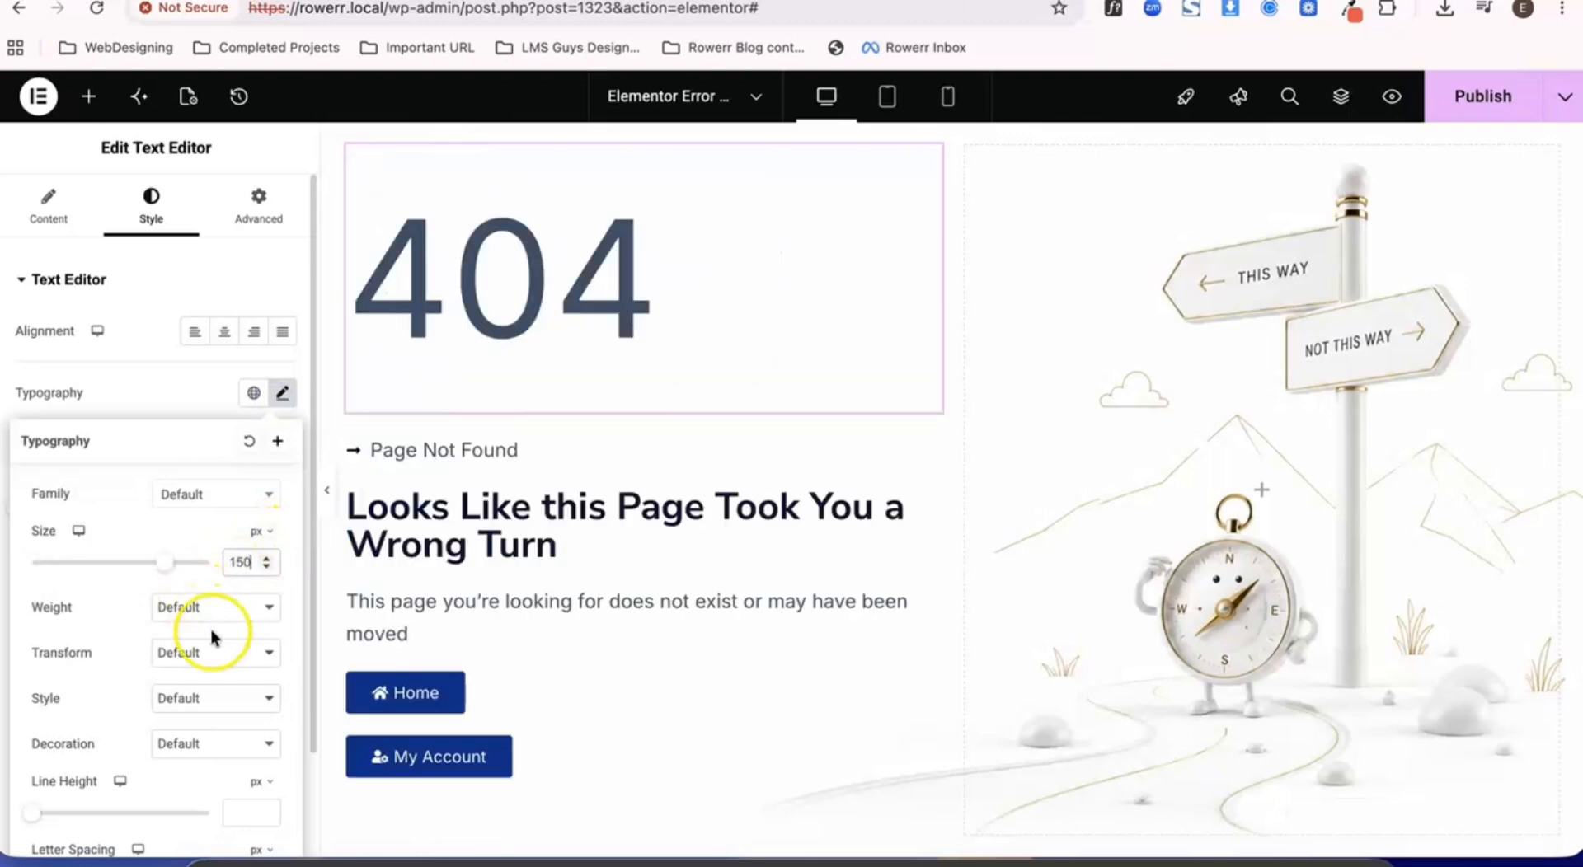
scroll(239, 660, "down", 3)
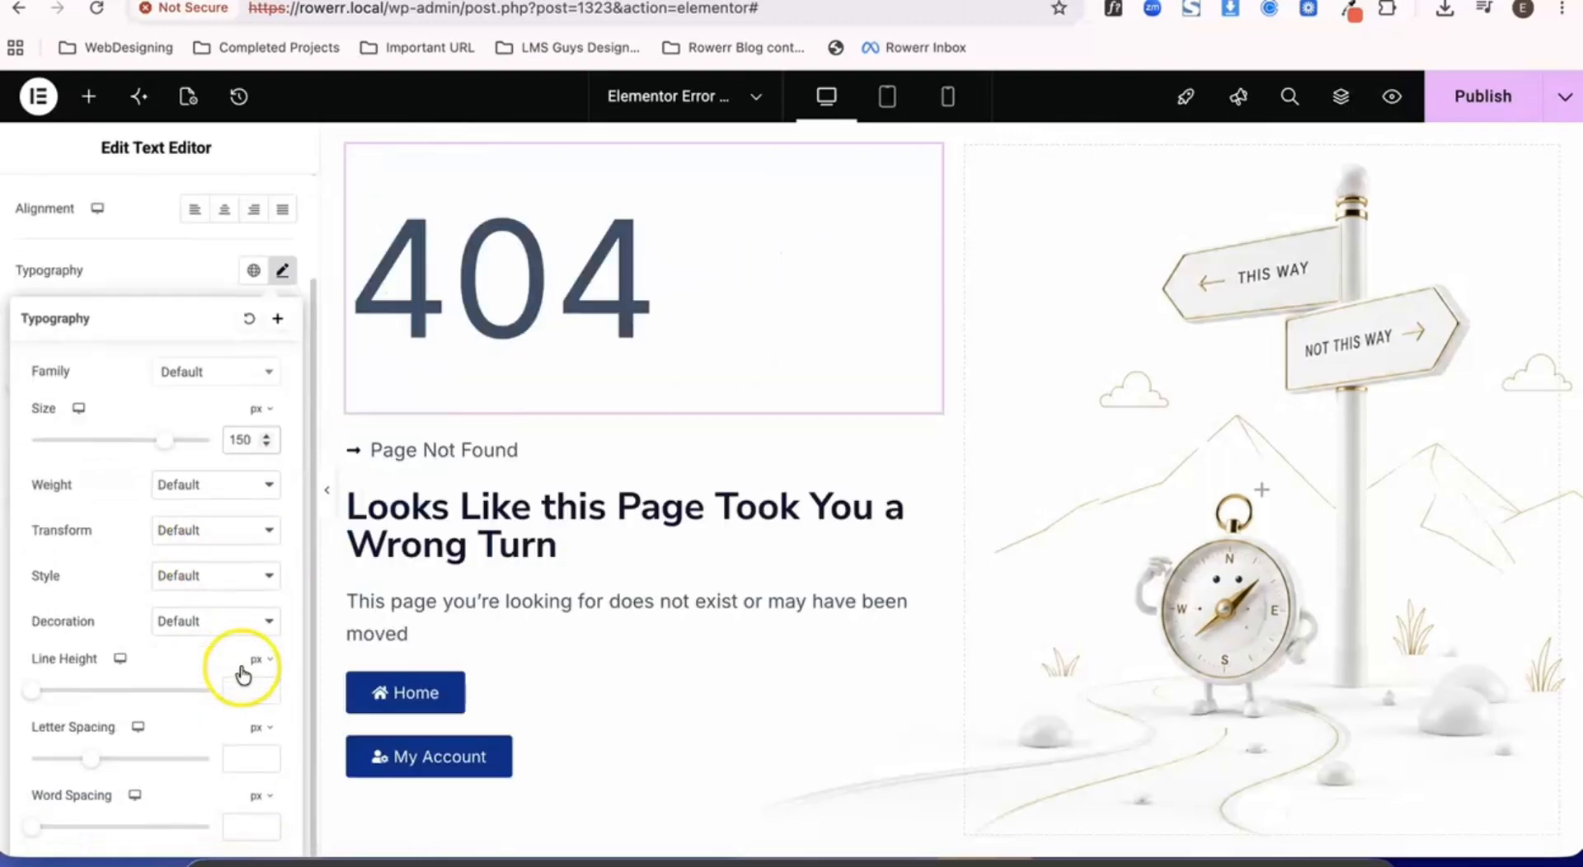
left_click(234, 693)
type("150")
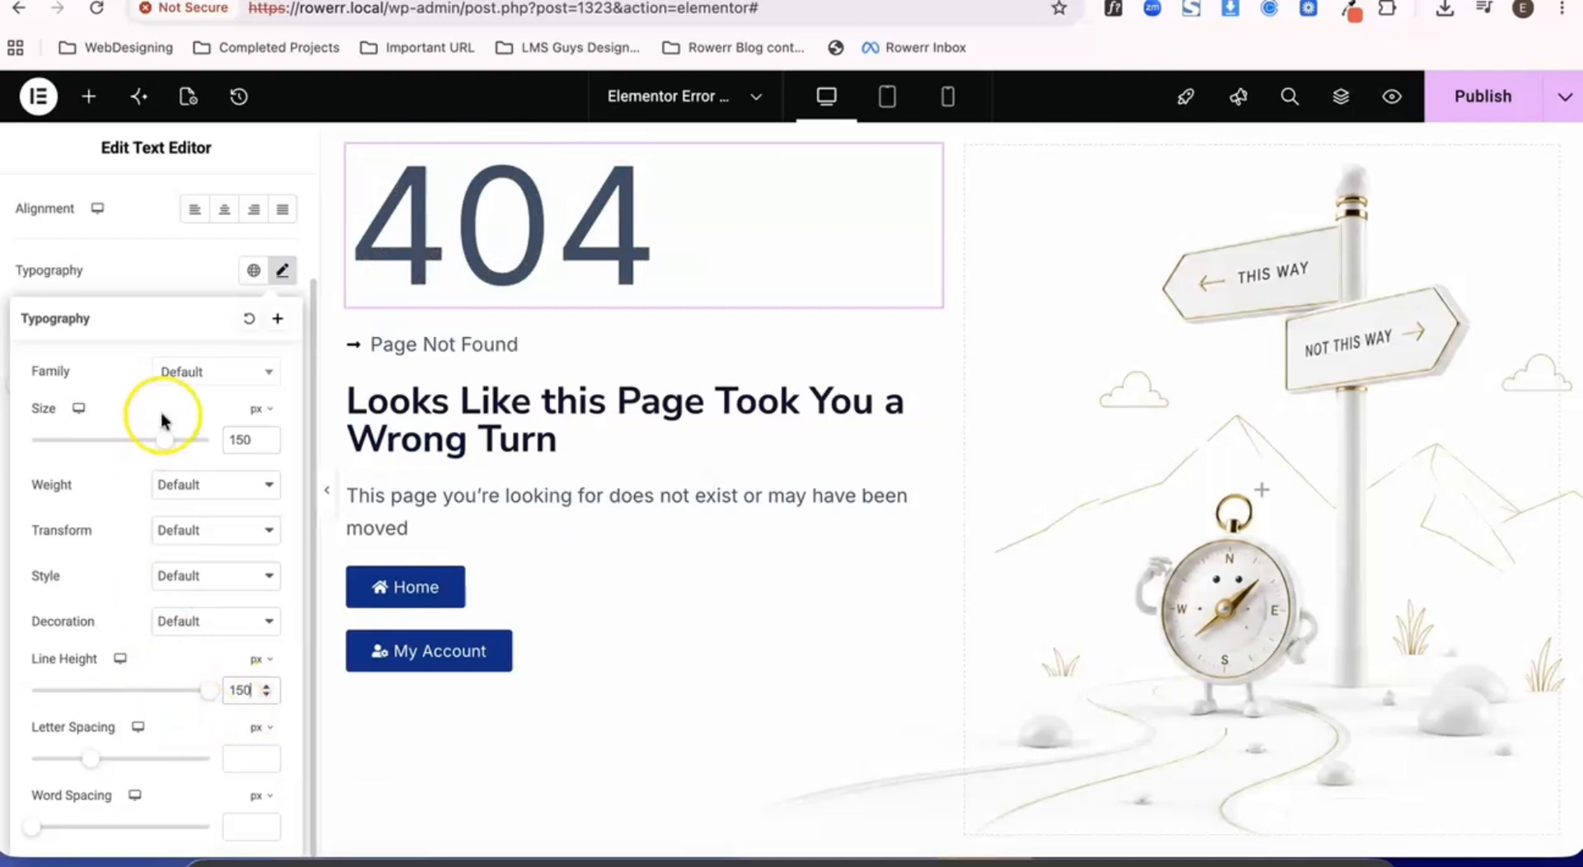
left_click(124, 286)
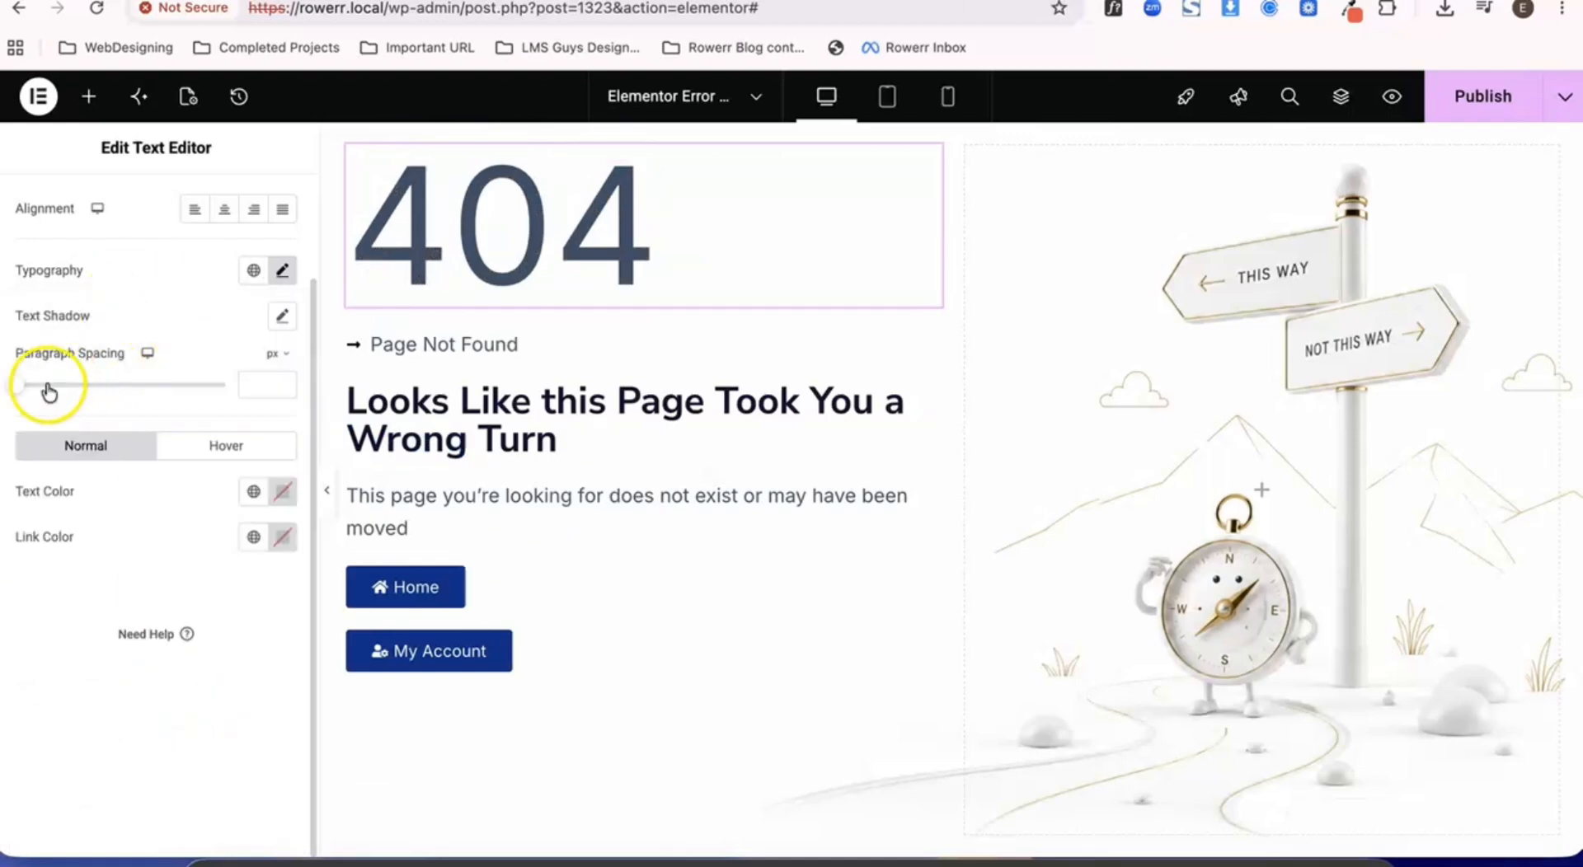
scroll(24, 392, "up", 3)
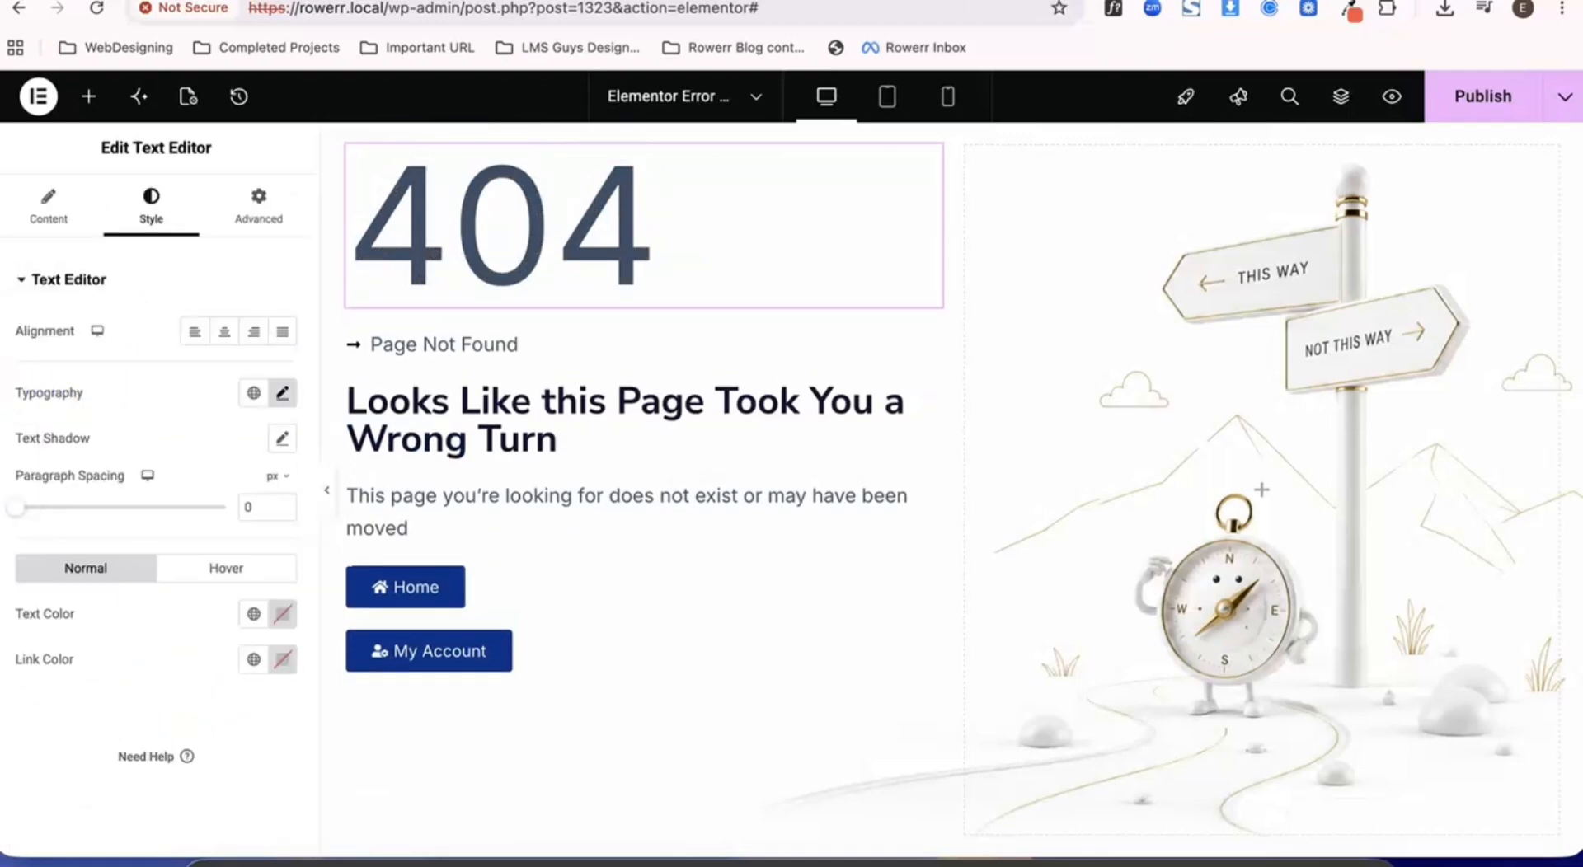
- Color the zero in the 404 text with the custom color #f44945
left_click(49, 221)
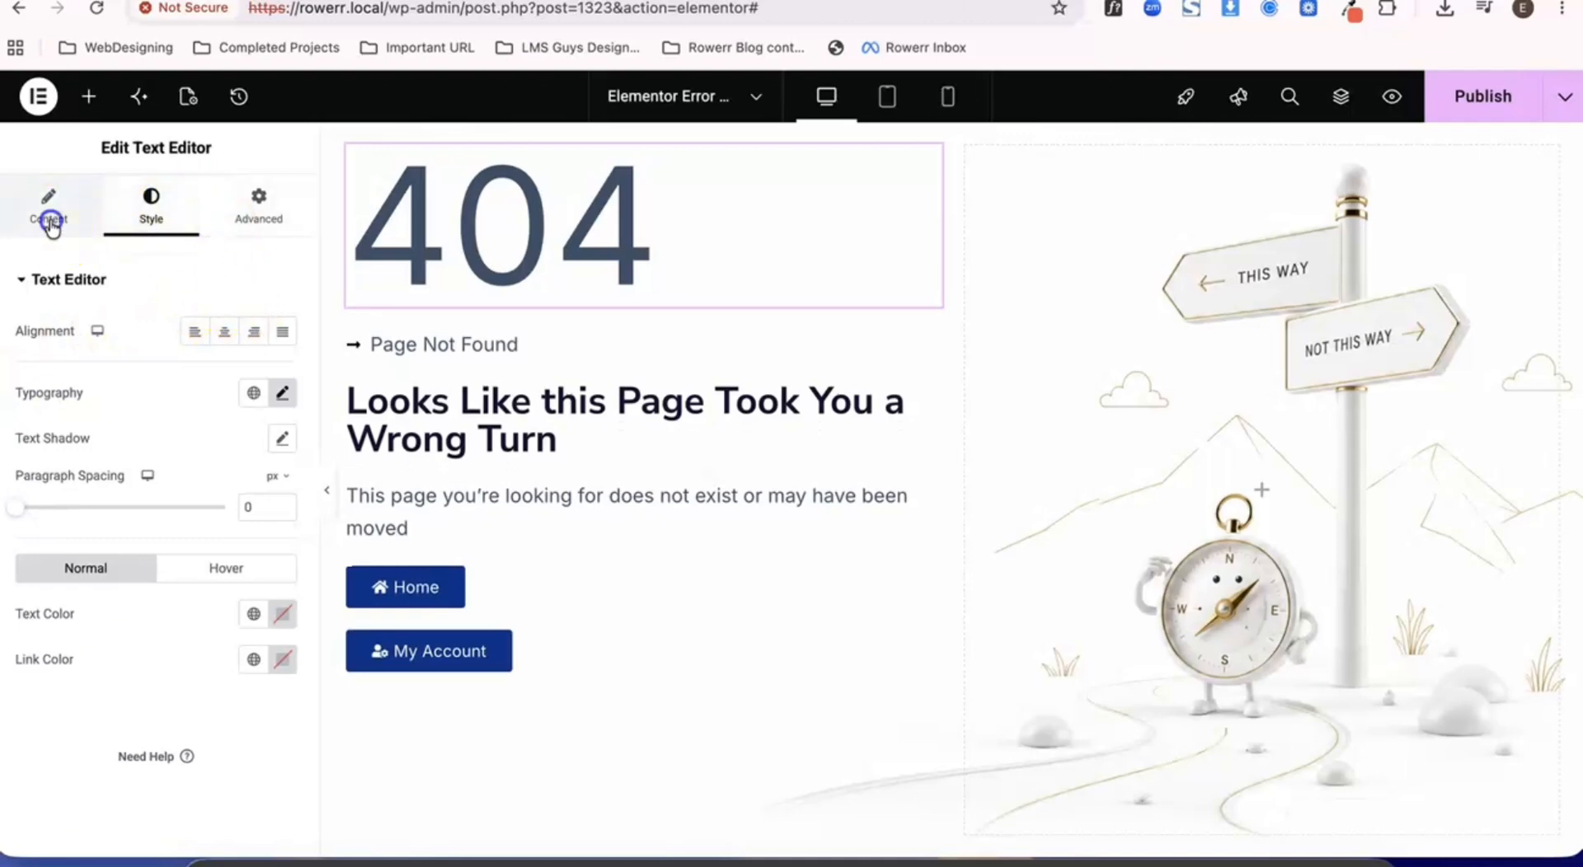
left_click(38, 579)
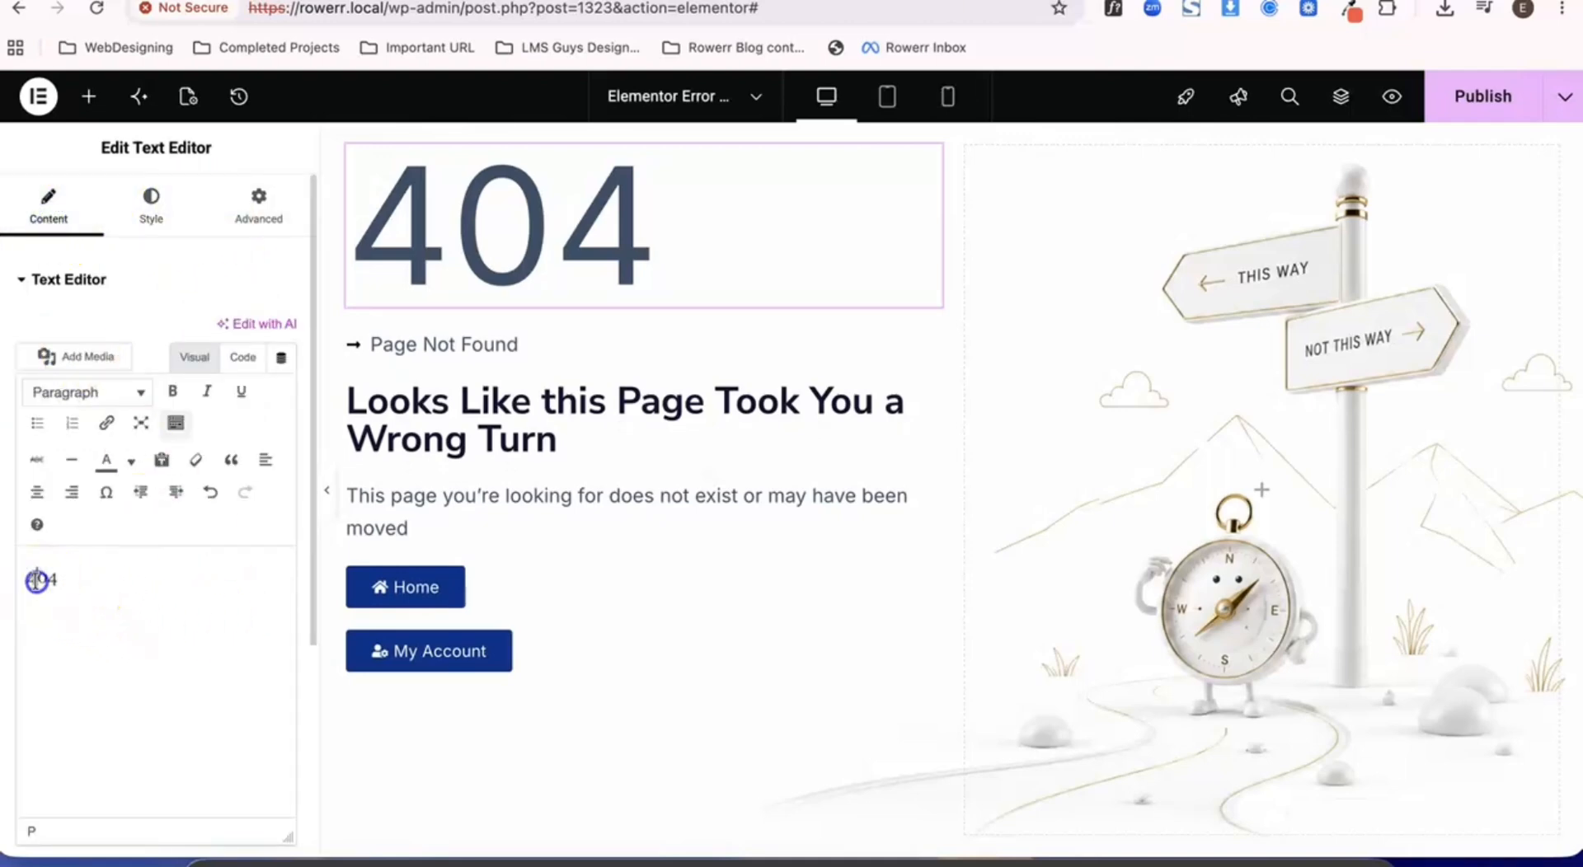
left_click(130, 466)
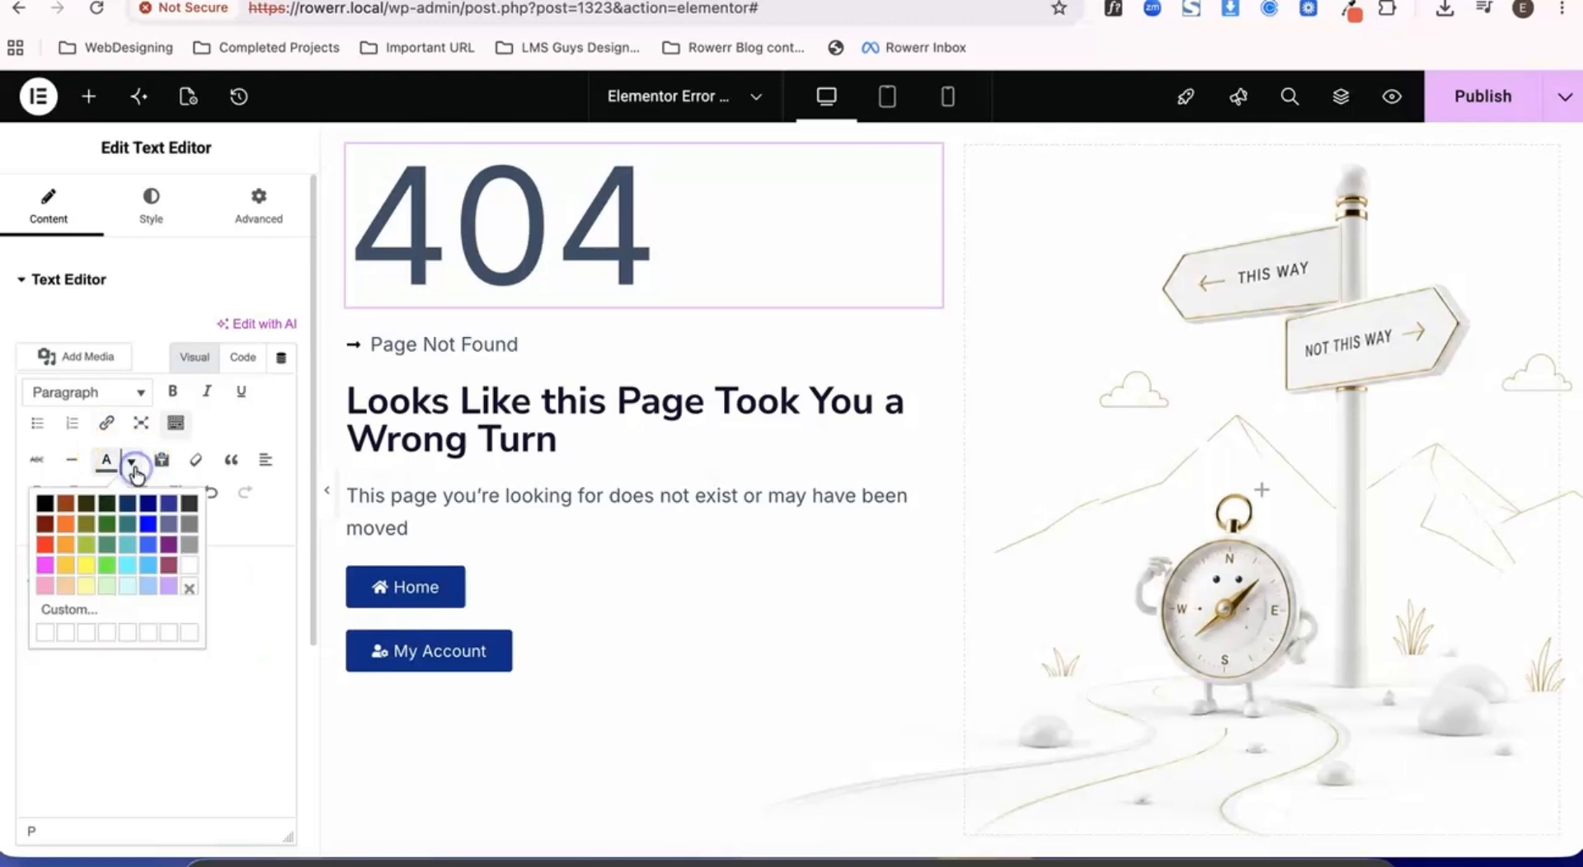
left_click(123, 612)
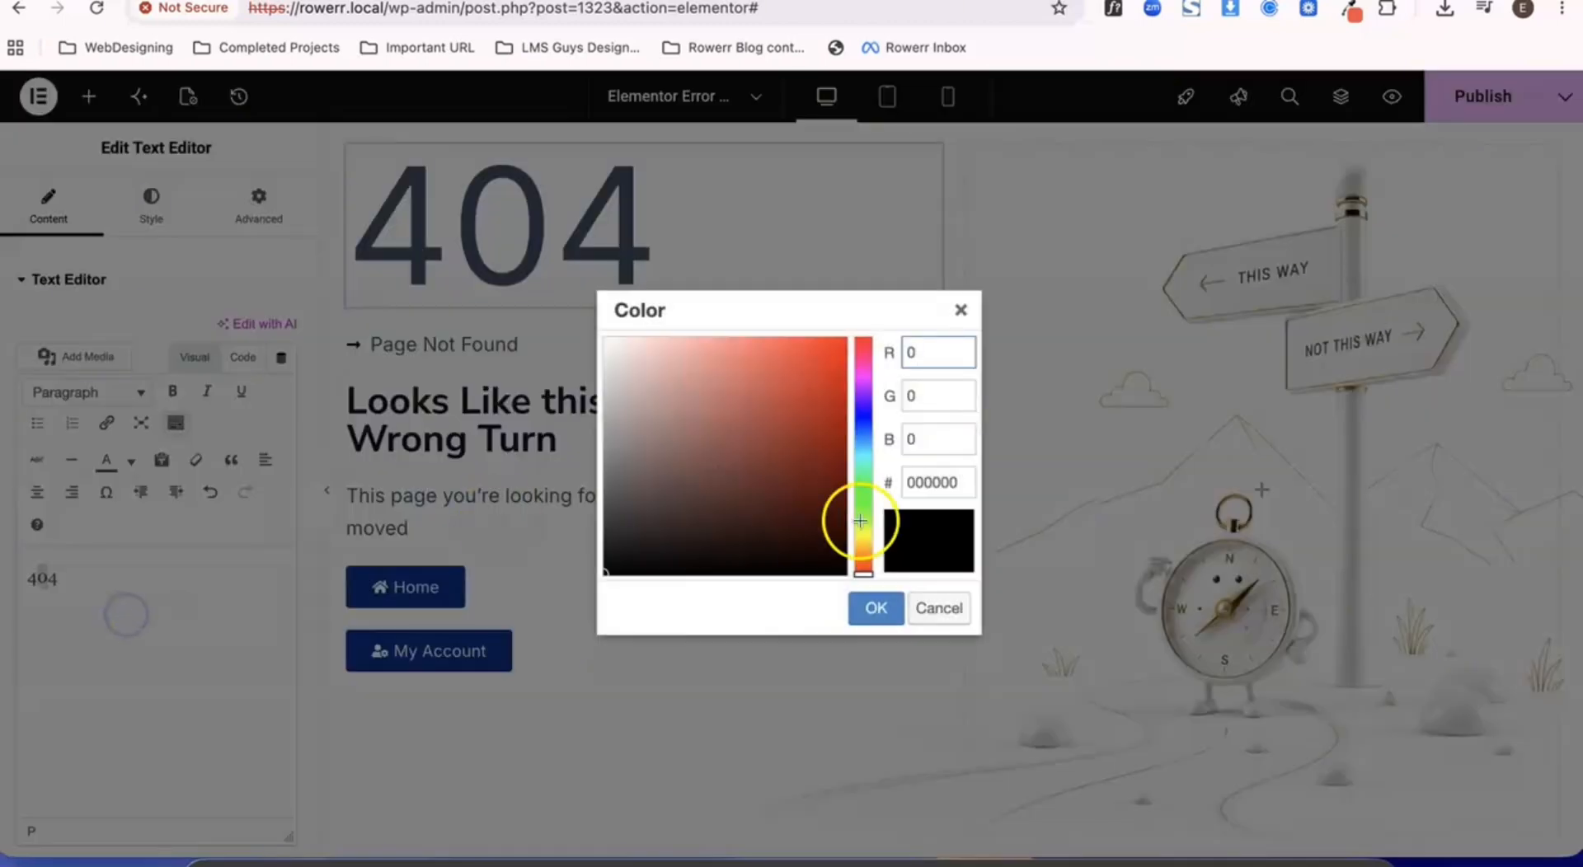
left_click(942, 494)
double_click(943, 497)
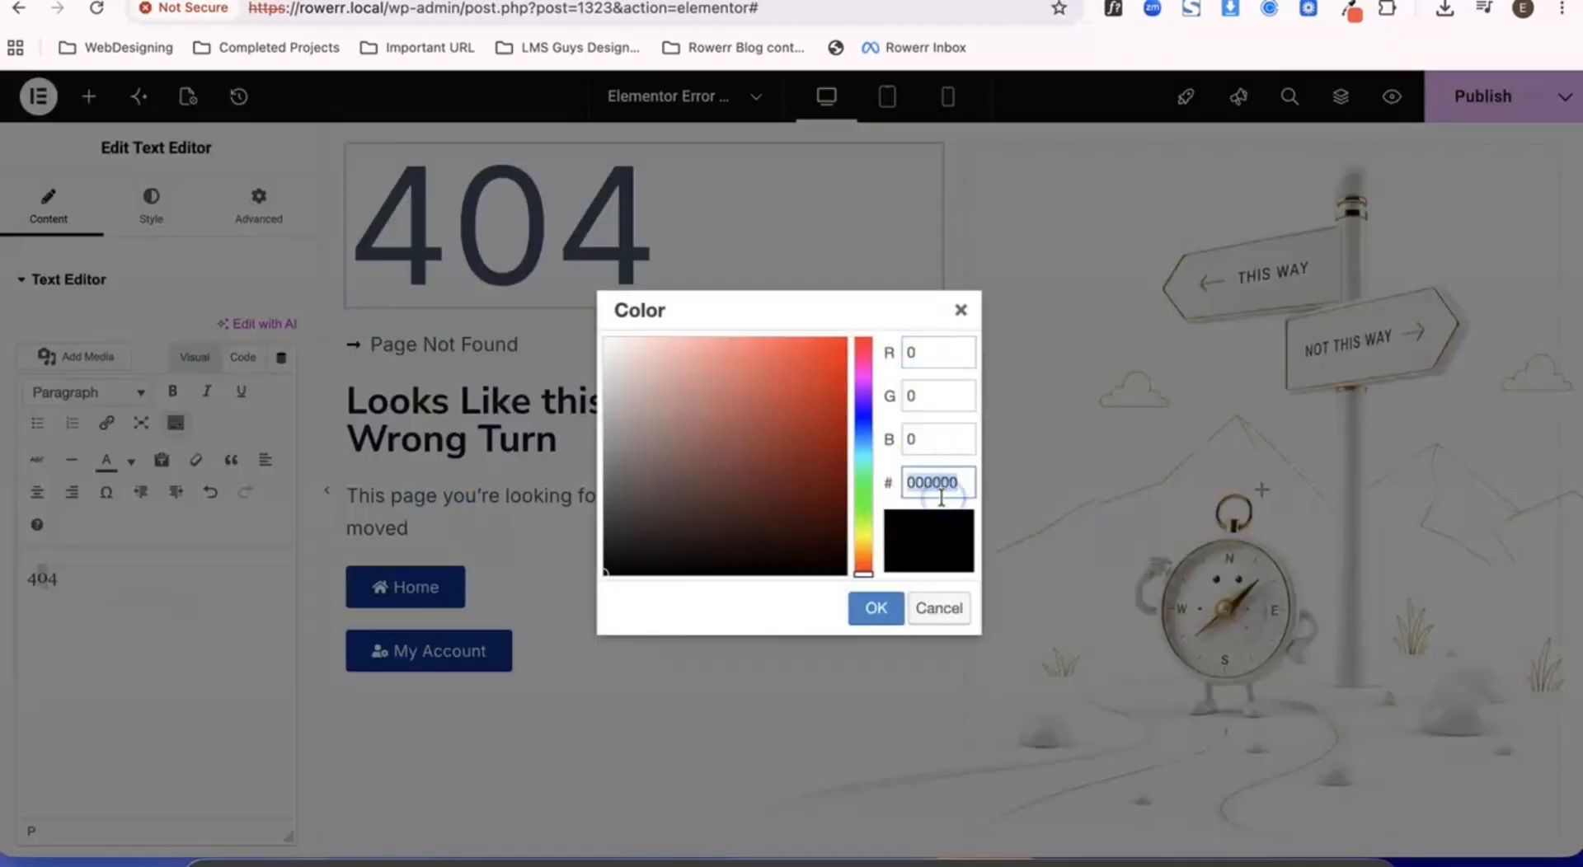
left_click(920, 540)
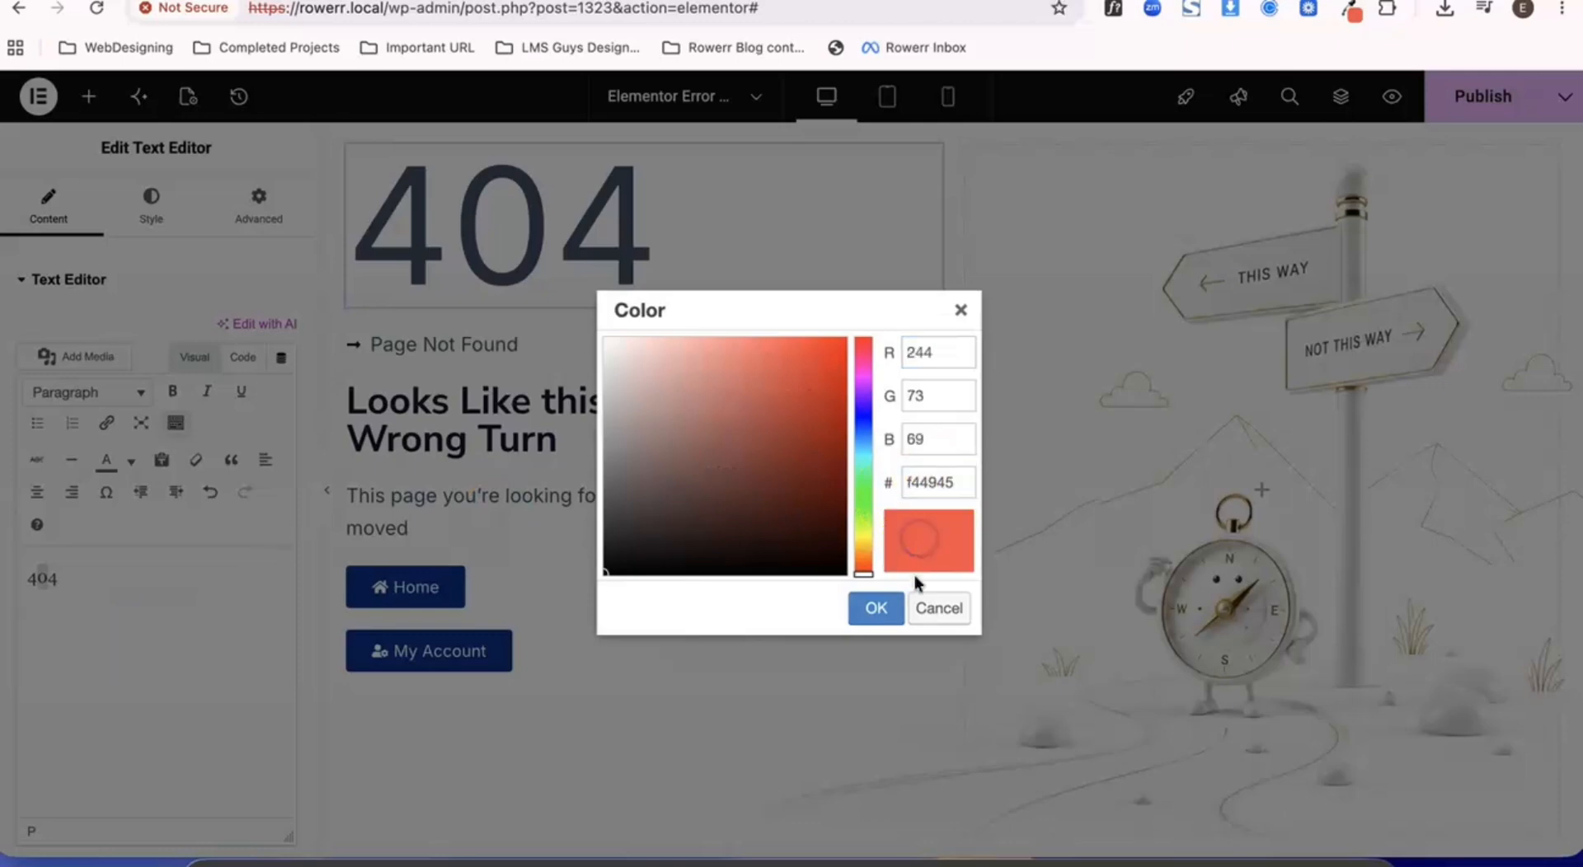
left_click(875, 608)
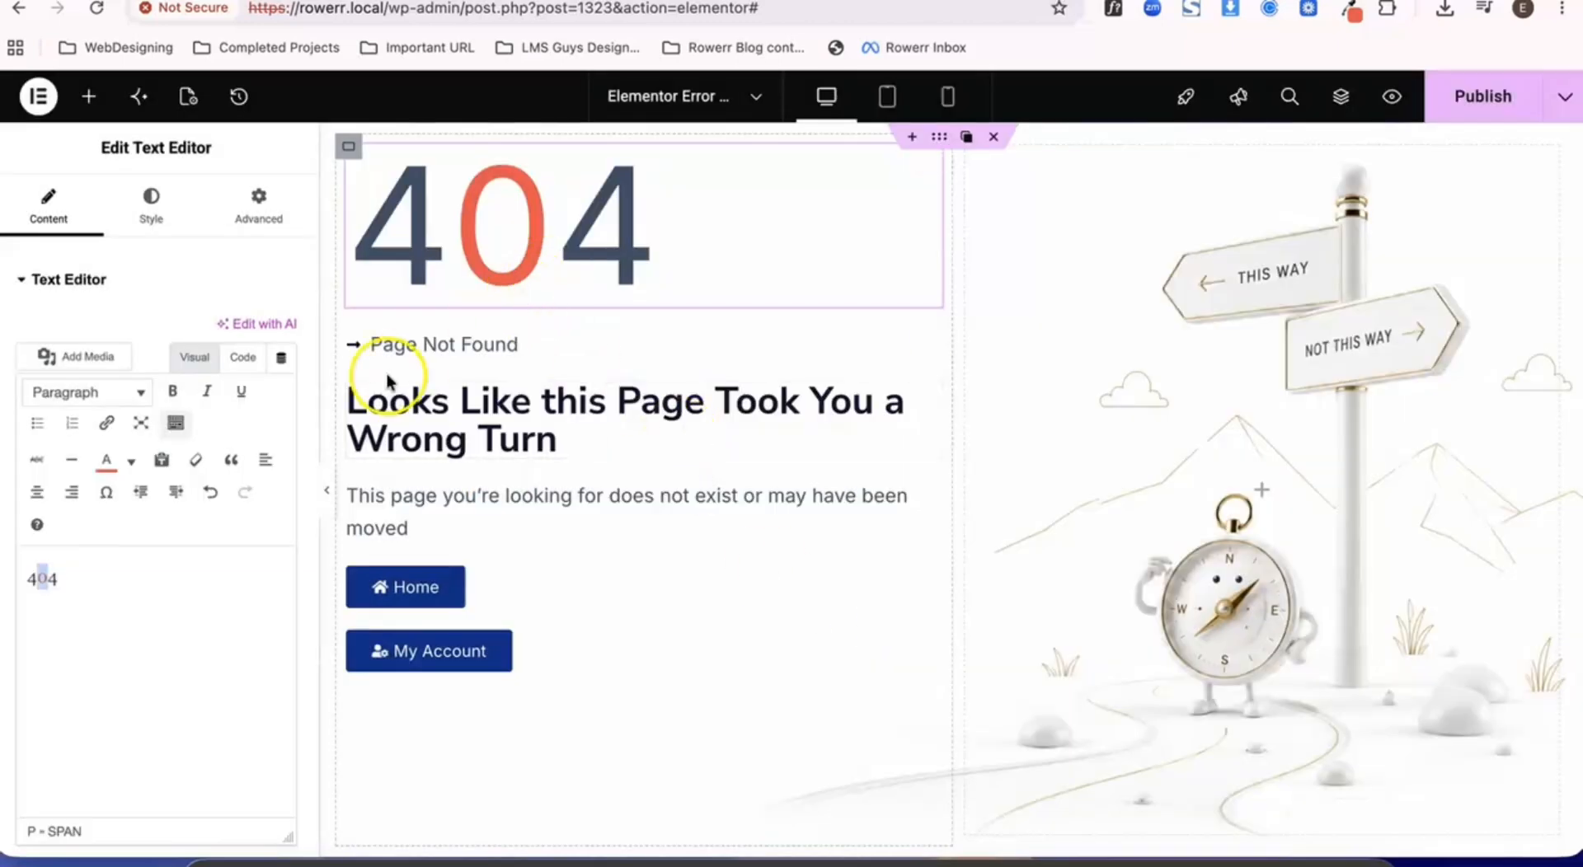
- Set the 404 text's font weight to Bold
left_click(152, 204)
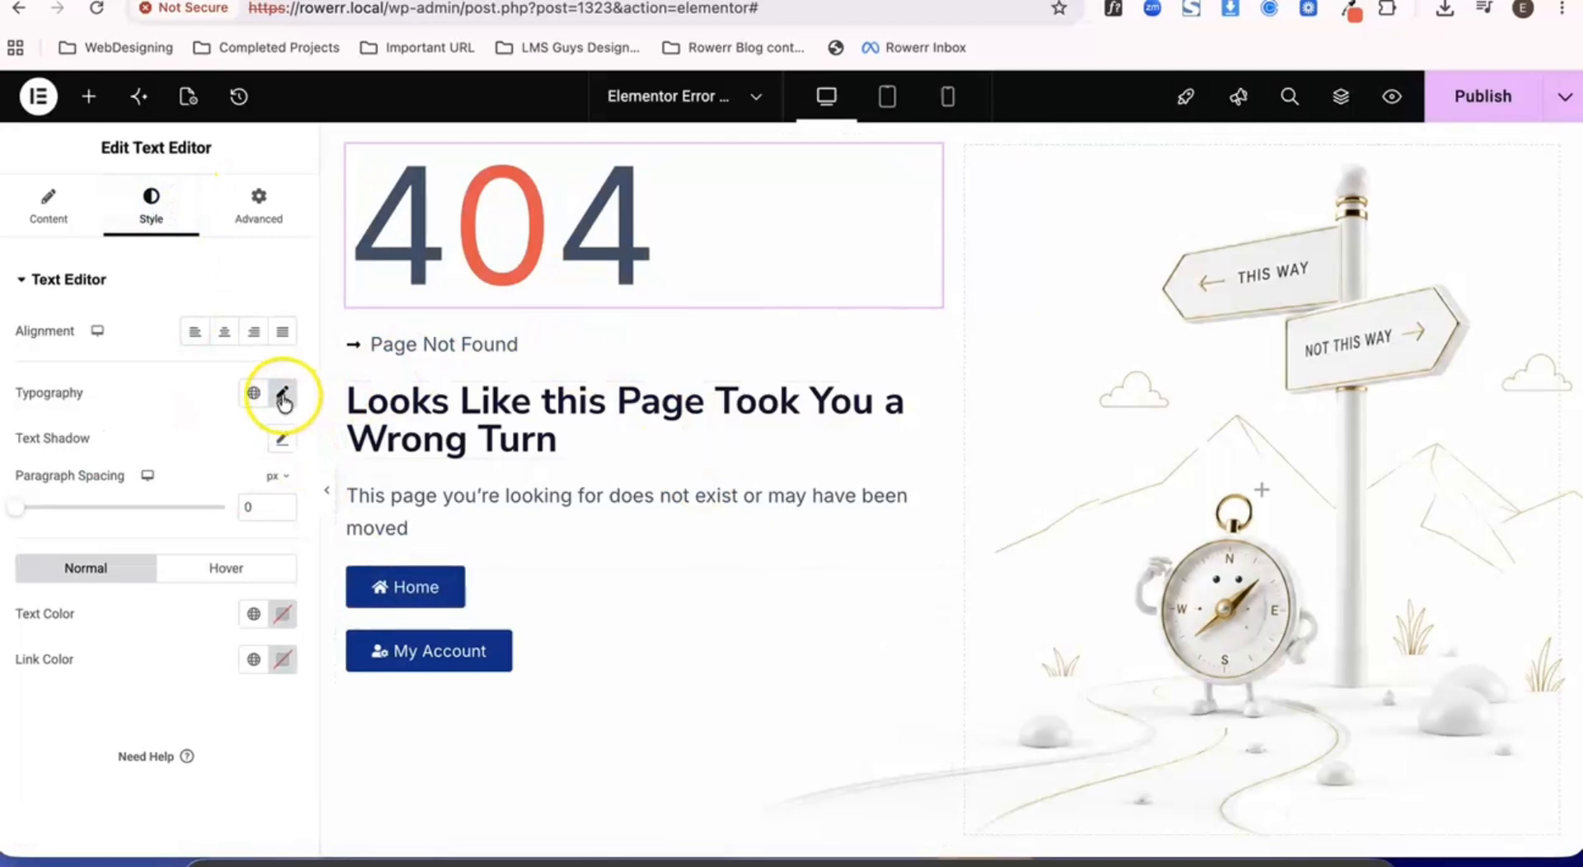
left_click(283, 396)
scroll(245, 627, "down", 3)
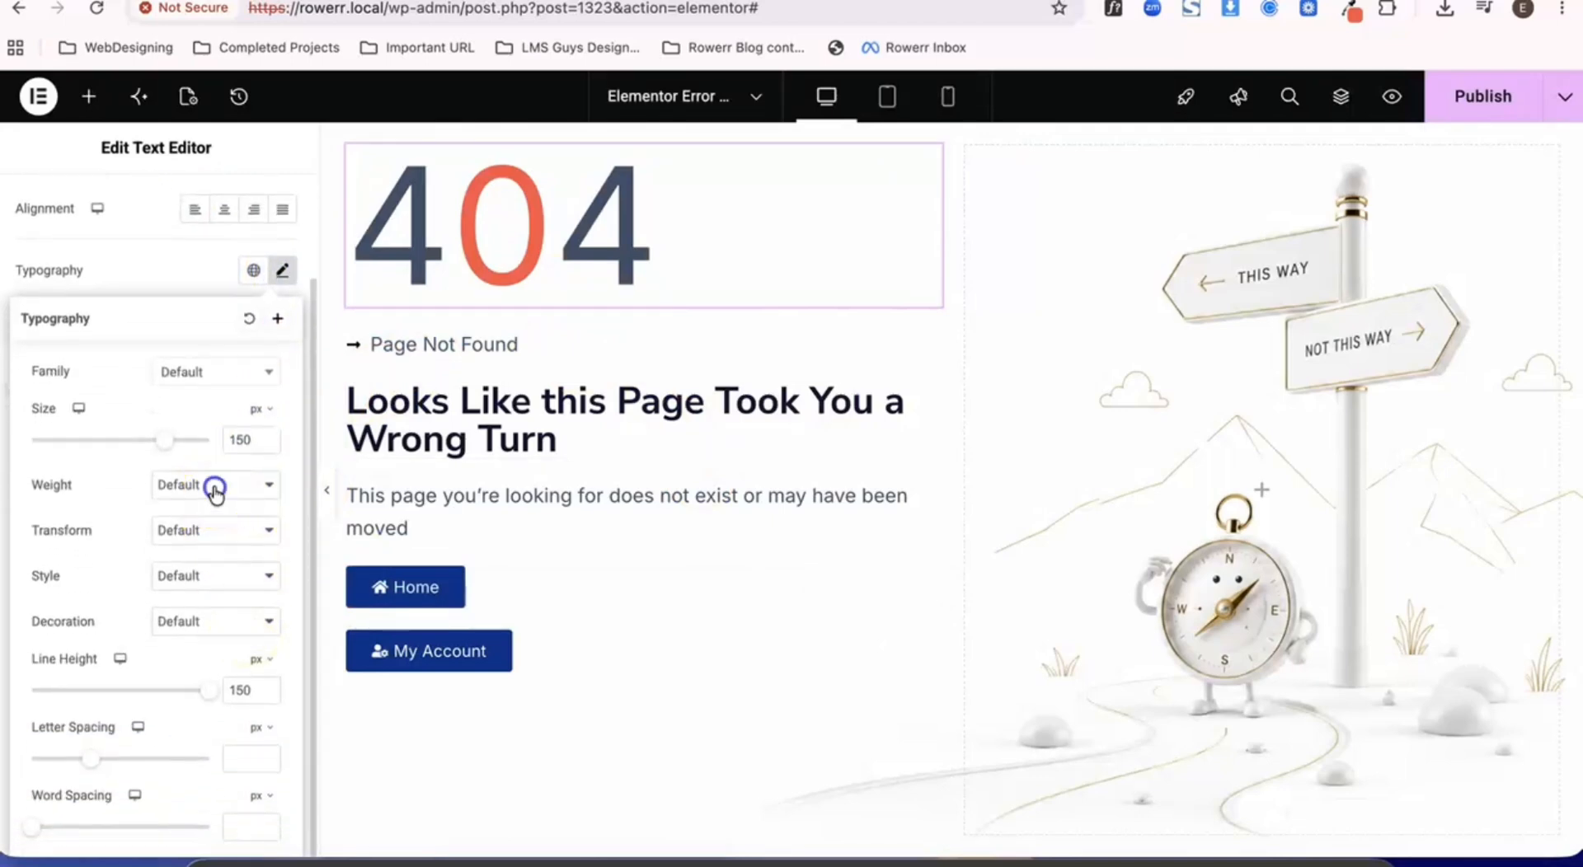
left_click(215, 493)
left_click(204, 540)
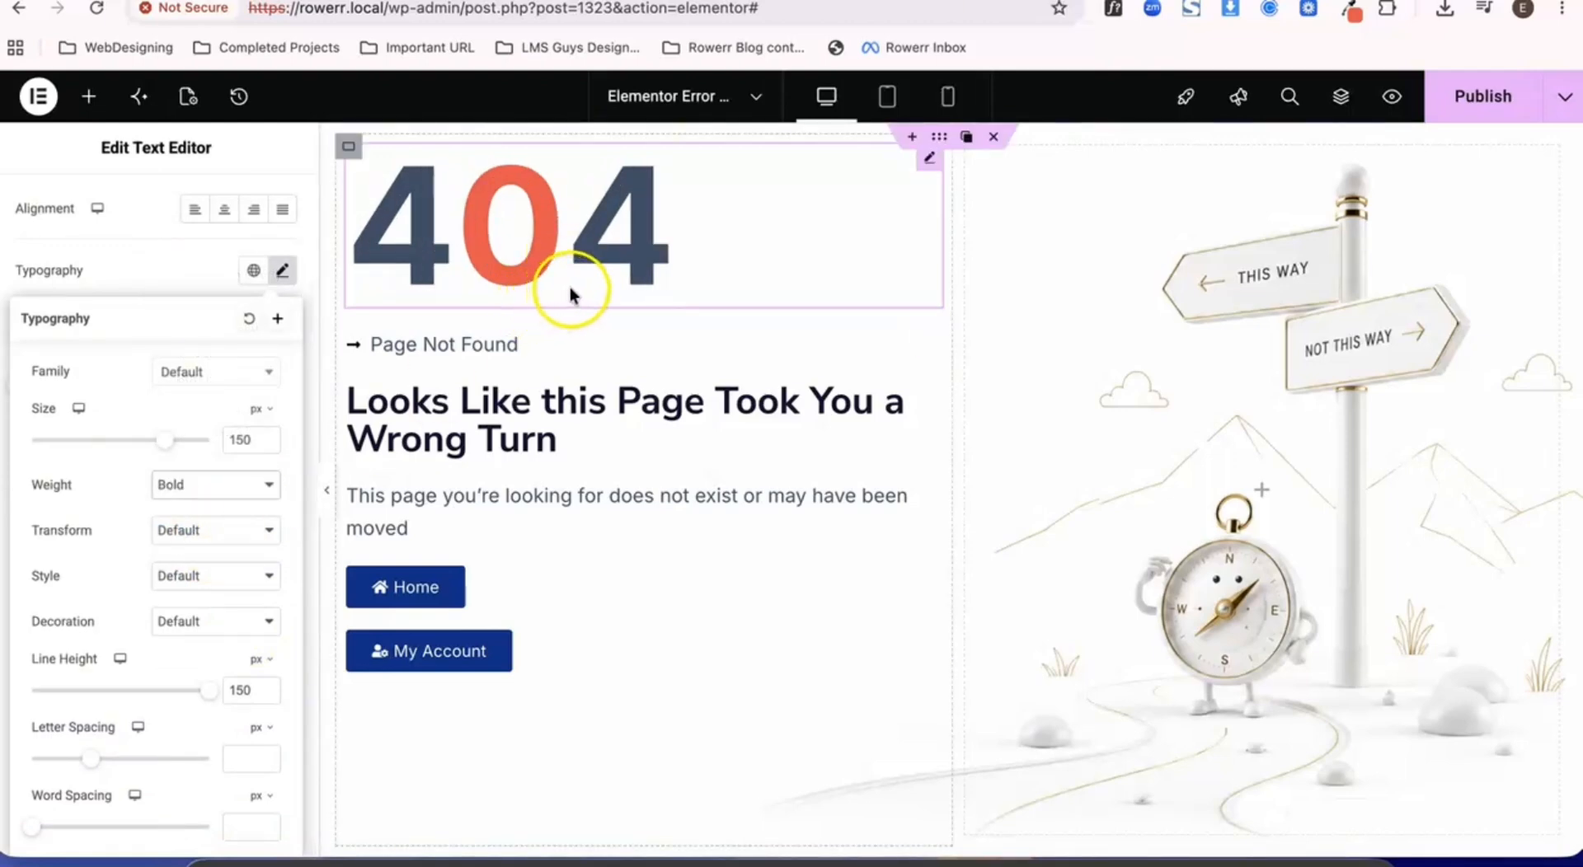
scroll(547, 441, "down", 1)
scroll(547, 441, "up", 1)
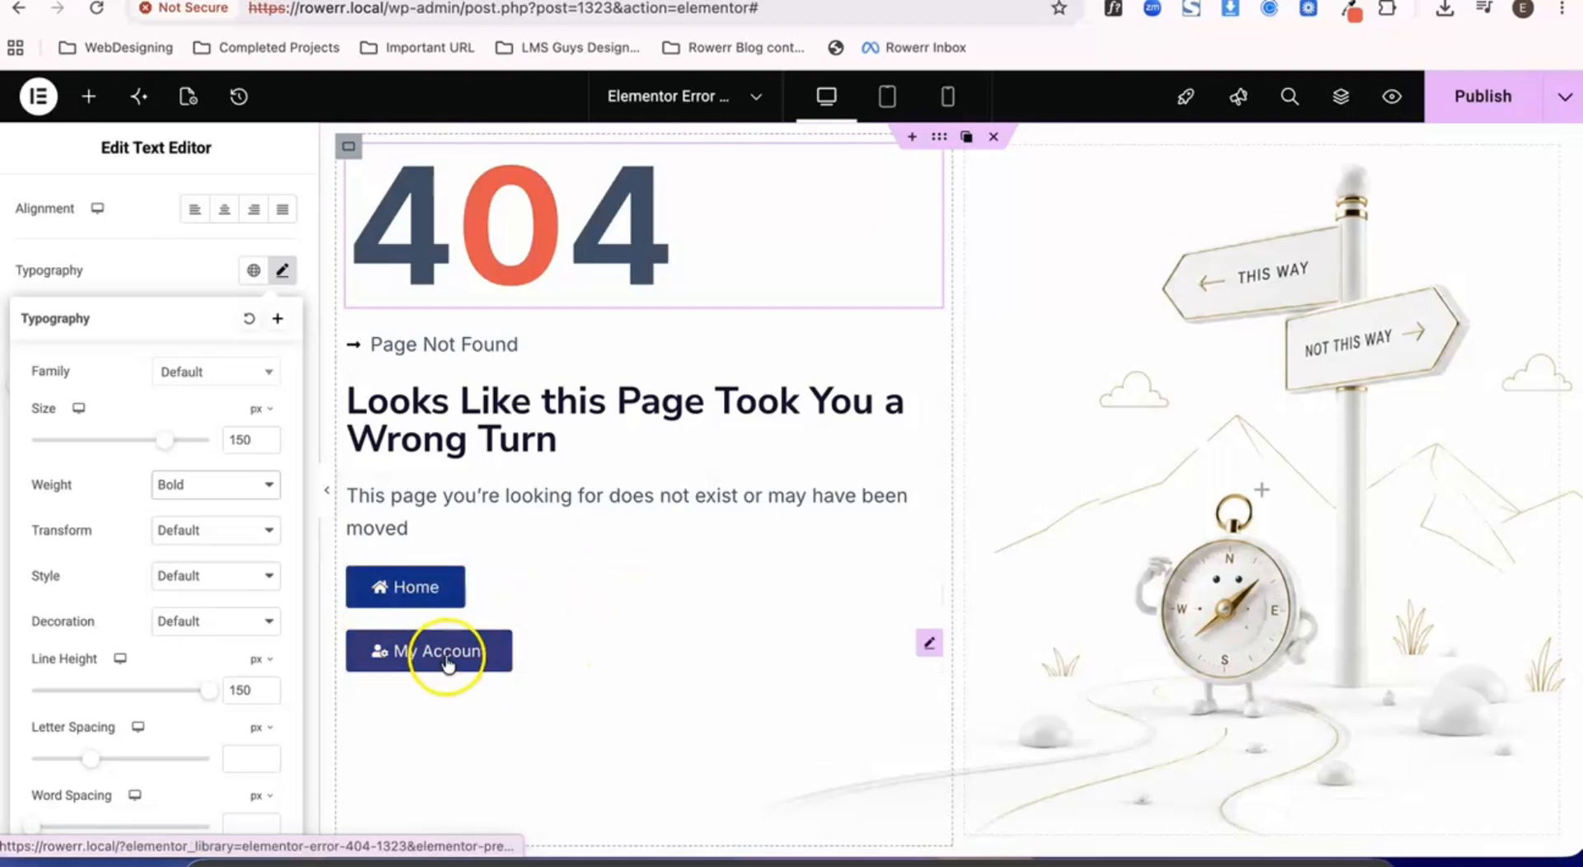
- Add a container below the page-not-found description and move the Home and My Account buttons into it
left_click(86, 100)
scroll(169, 437, "down", 5)
scroll(165, 458, "down", 1)
left_click_drag(96, 318, 499, 542)
left_click_drag(446, 744, 417, 599)
- Set the direction of the container holding the two buttons to horizontal row
left_click(356, 577)
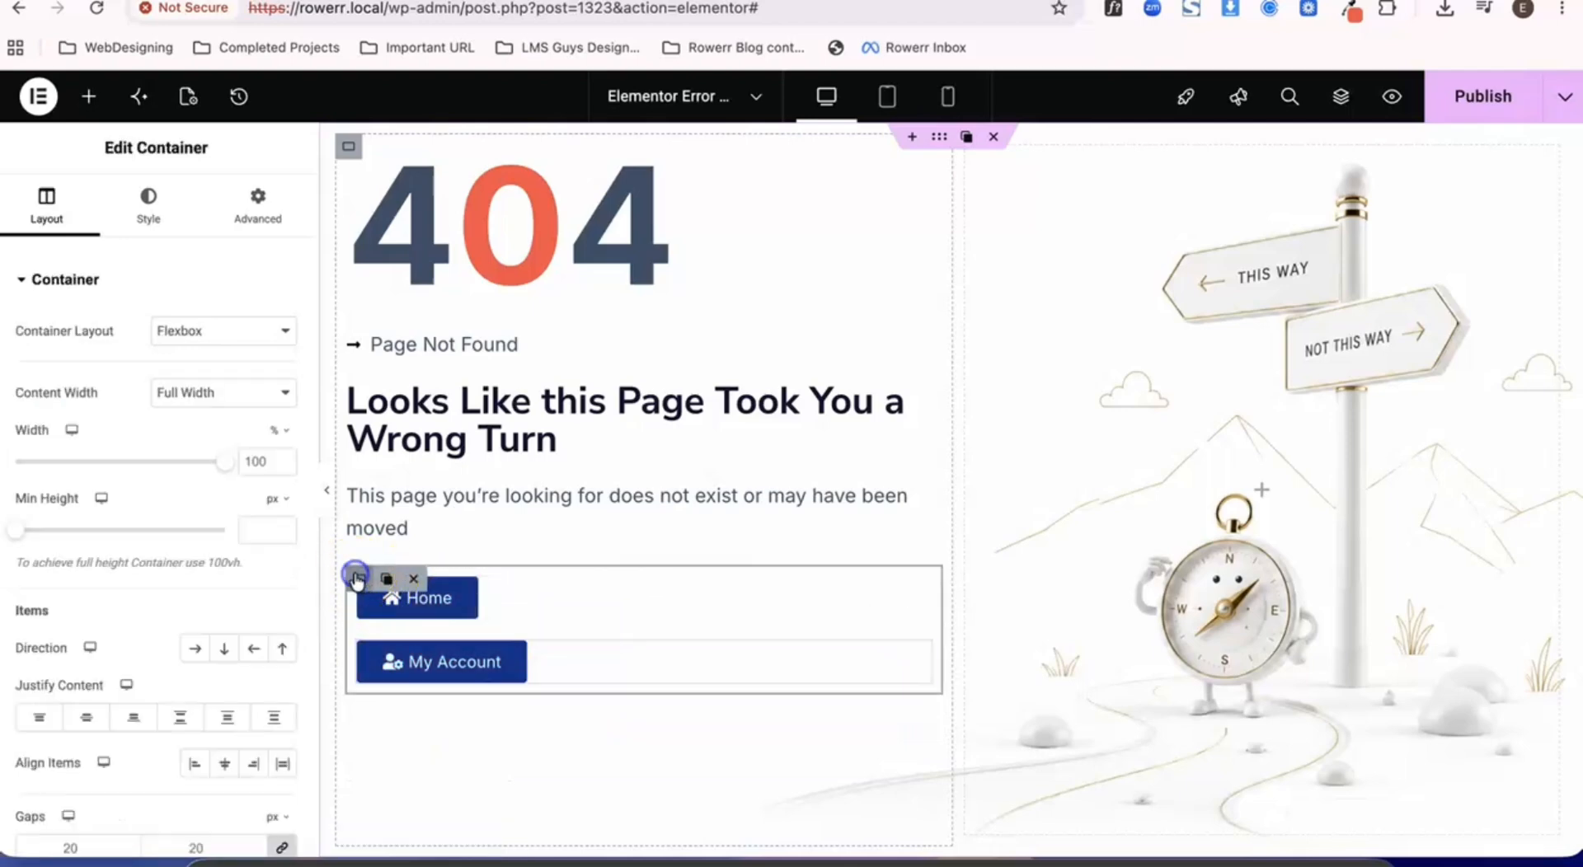
left_click(169, 216)
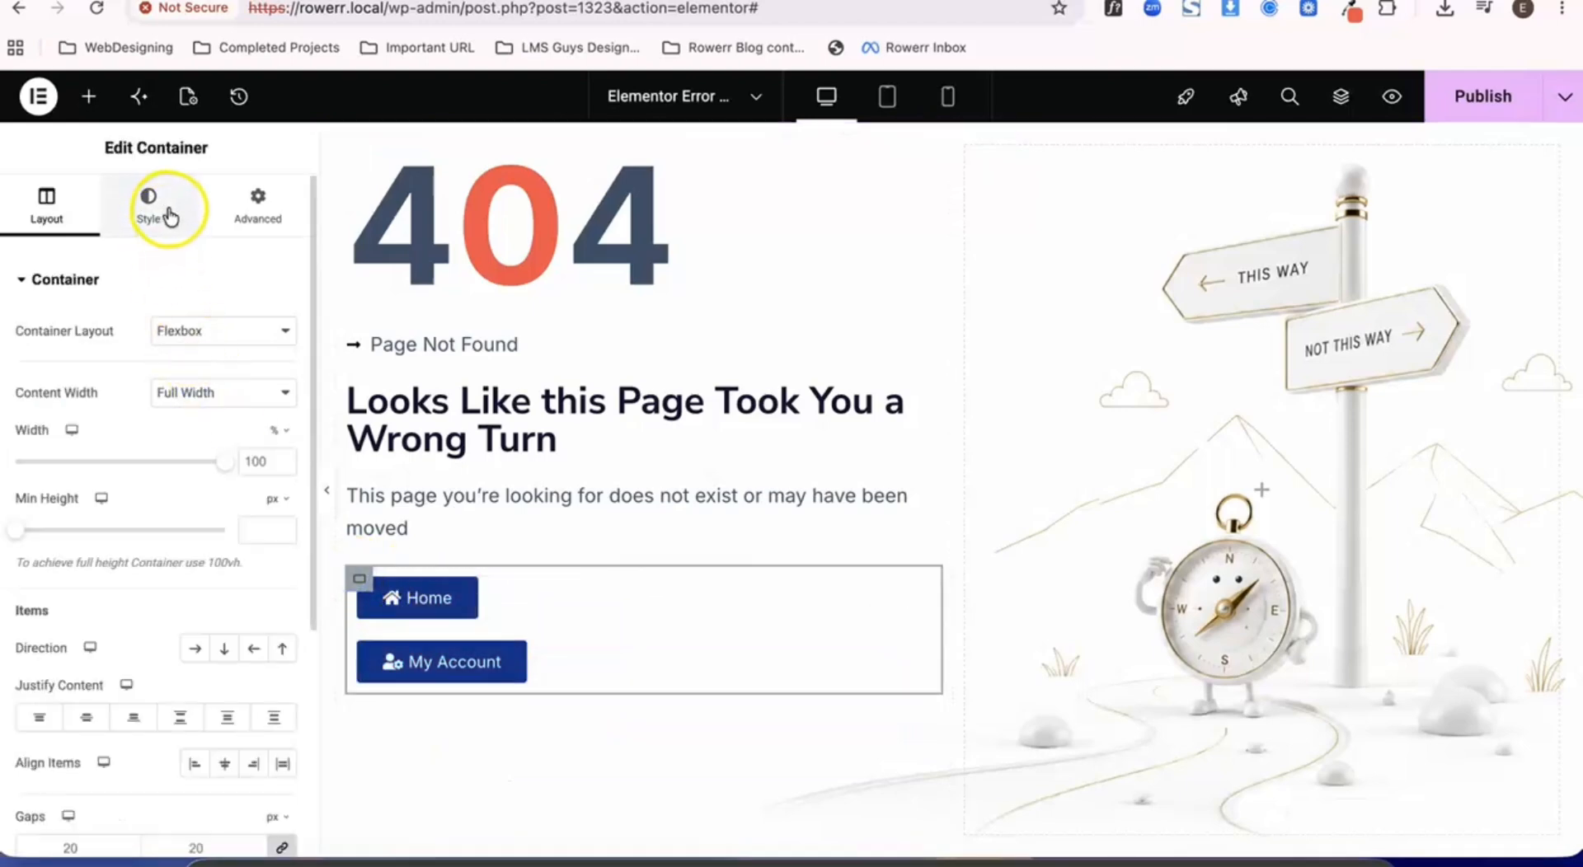
left_click(192, 651)
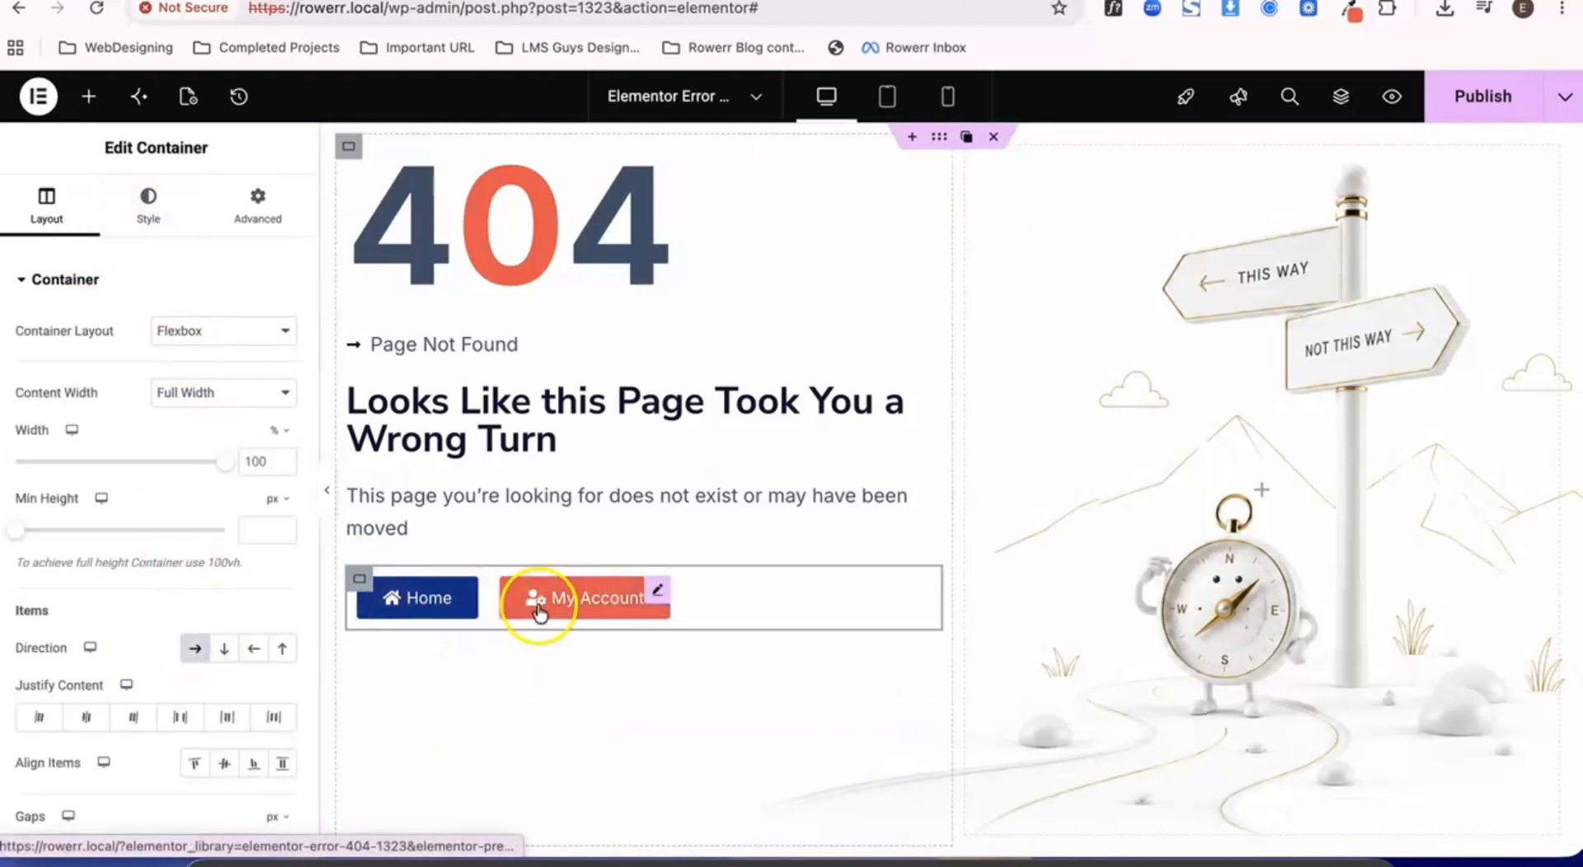
- Move the Home and My Account buttons back out of the inner container, and delete that container
left_click(460, 605)
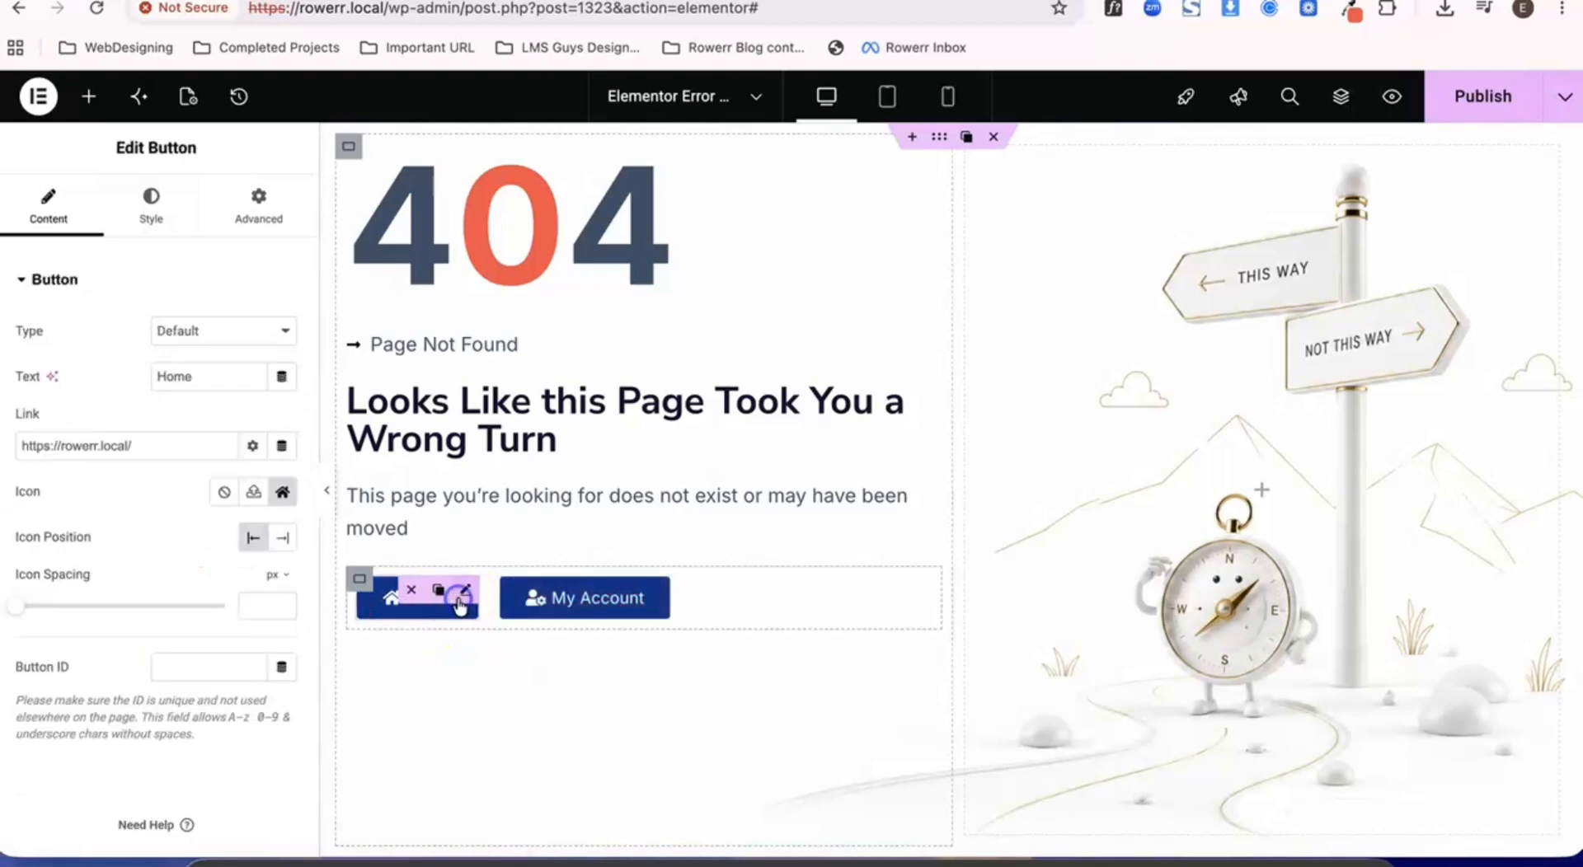
left_click_drag(412, 628, 388, 540)
left_click_drag(495, 655, 484, 601)
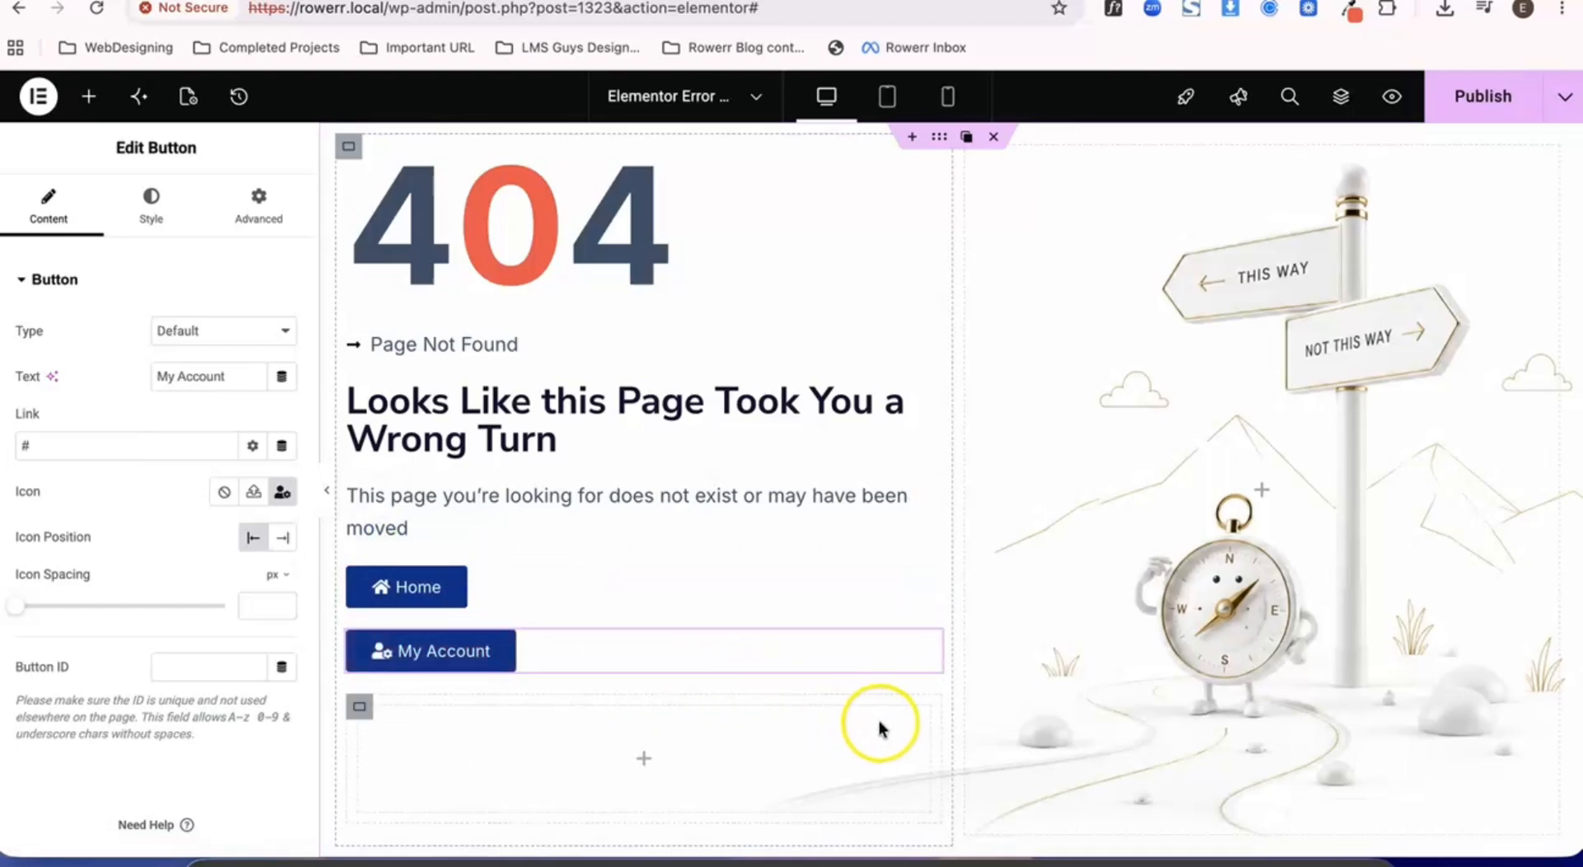
left_click(416, 706)
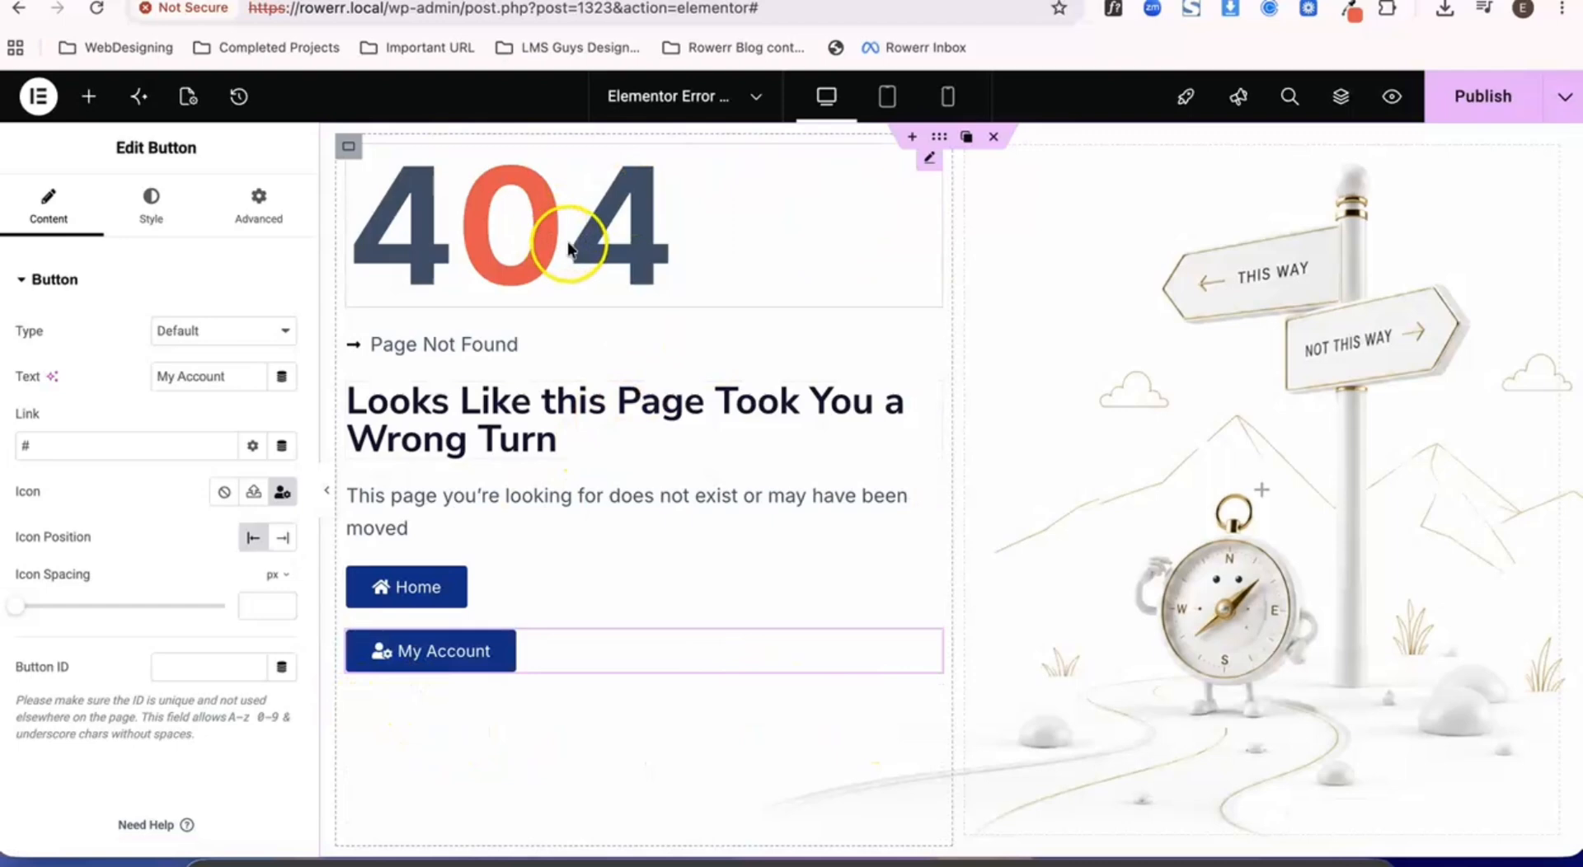
- Set the direction of the container holding the 404 text and buttons to horizontal row
left_click(349, 149)
scroll(230, 591, "down", 3)
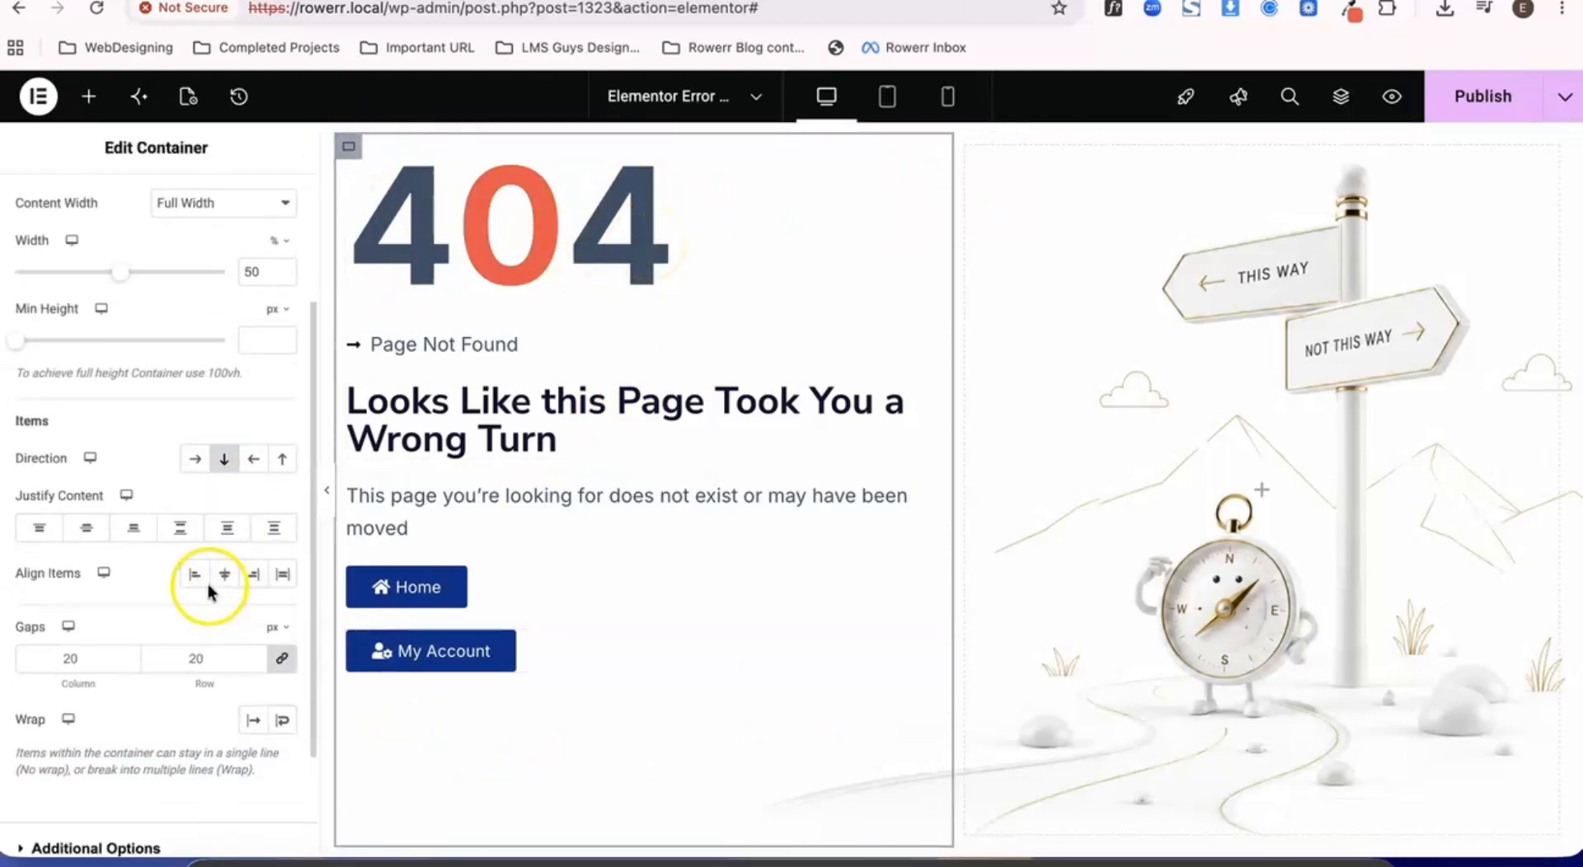
left_click(192, 467)
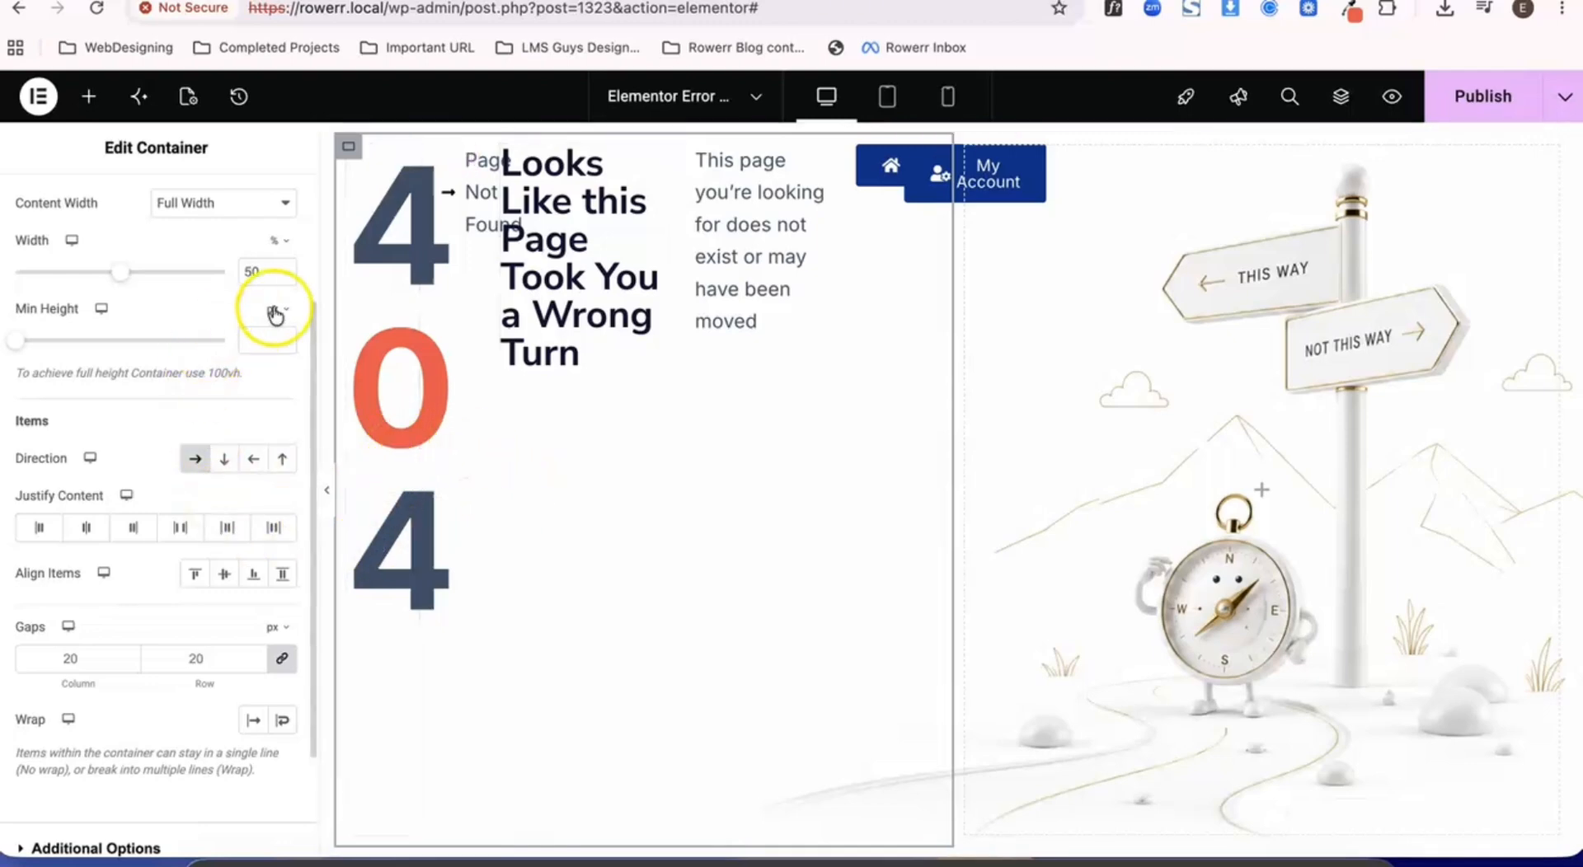
- Set the width of the 404 text widget to Full Width (100%)
left_click(421, 244)
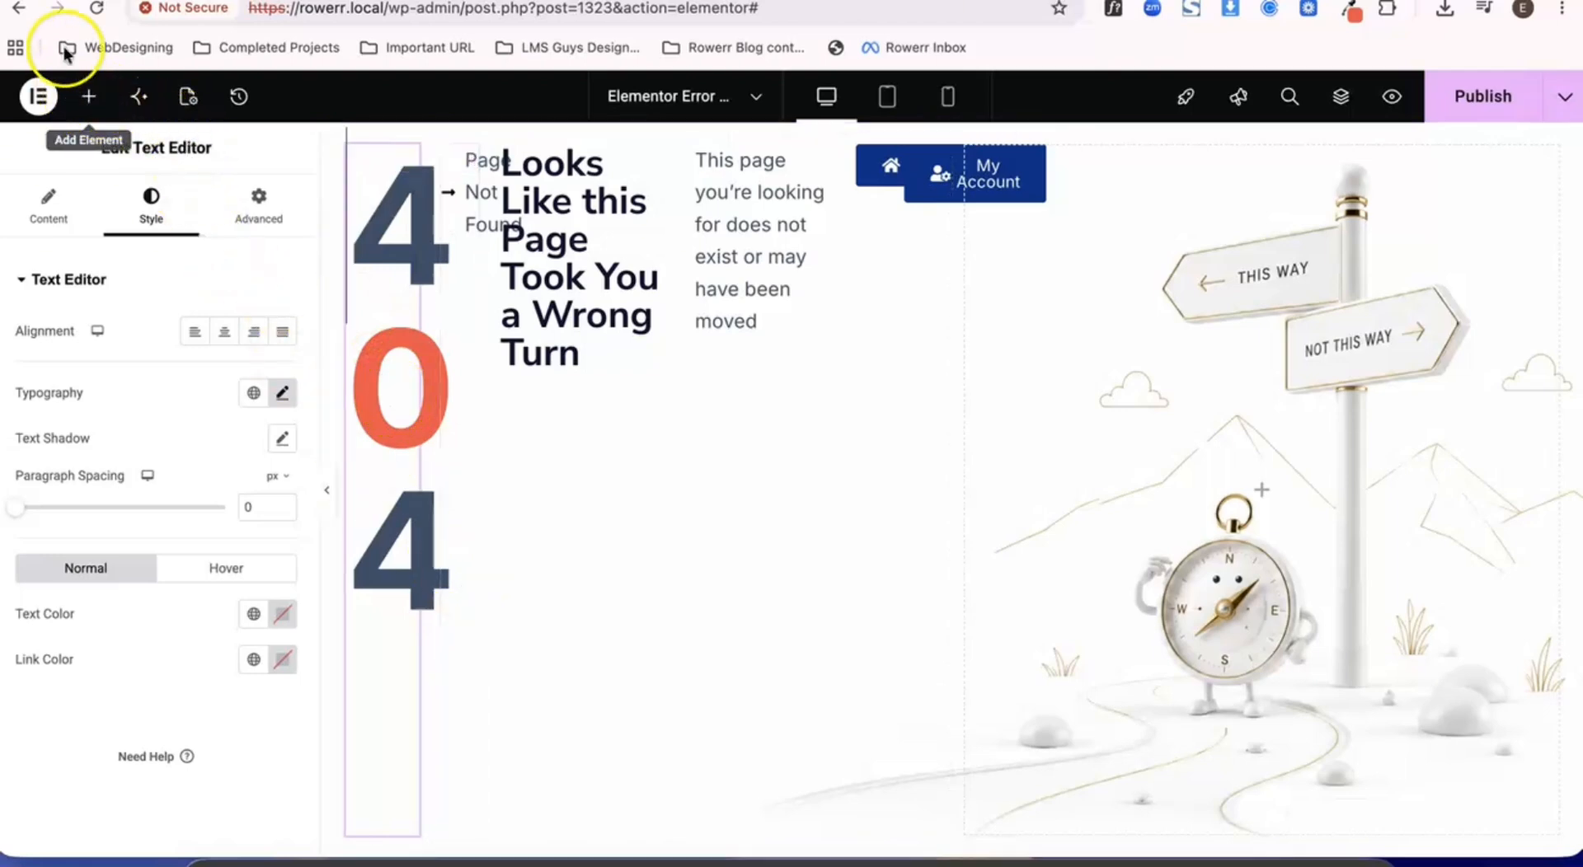
left_click(258, 204)
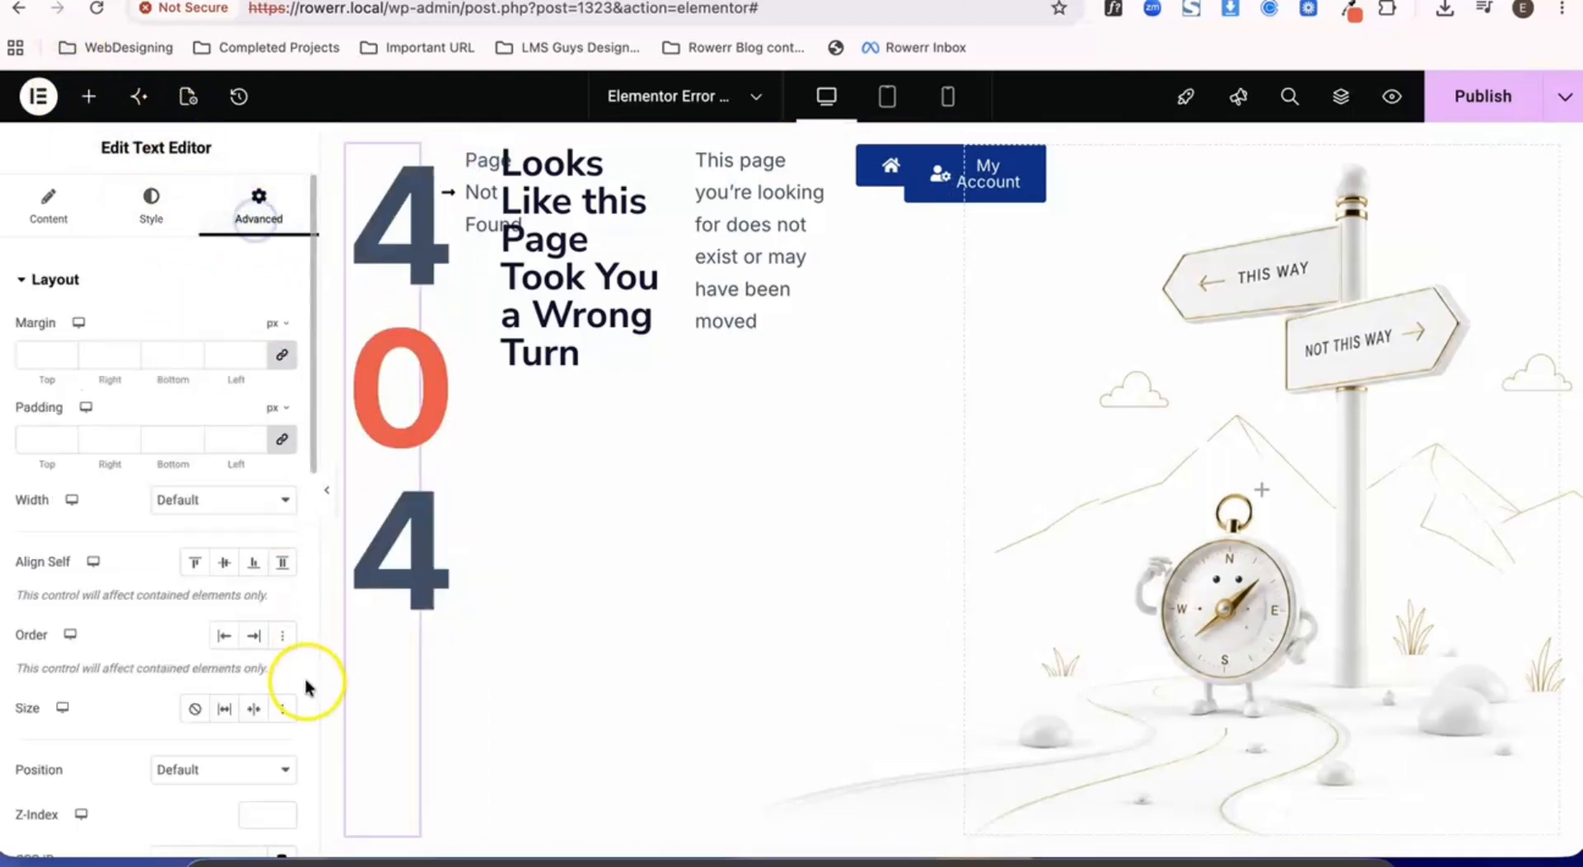
left_click(237, 498)
left_click(231, 524)
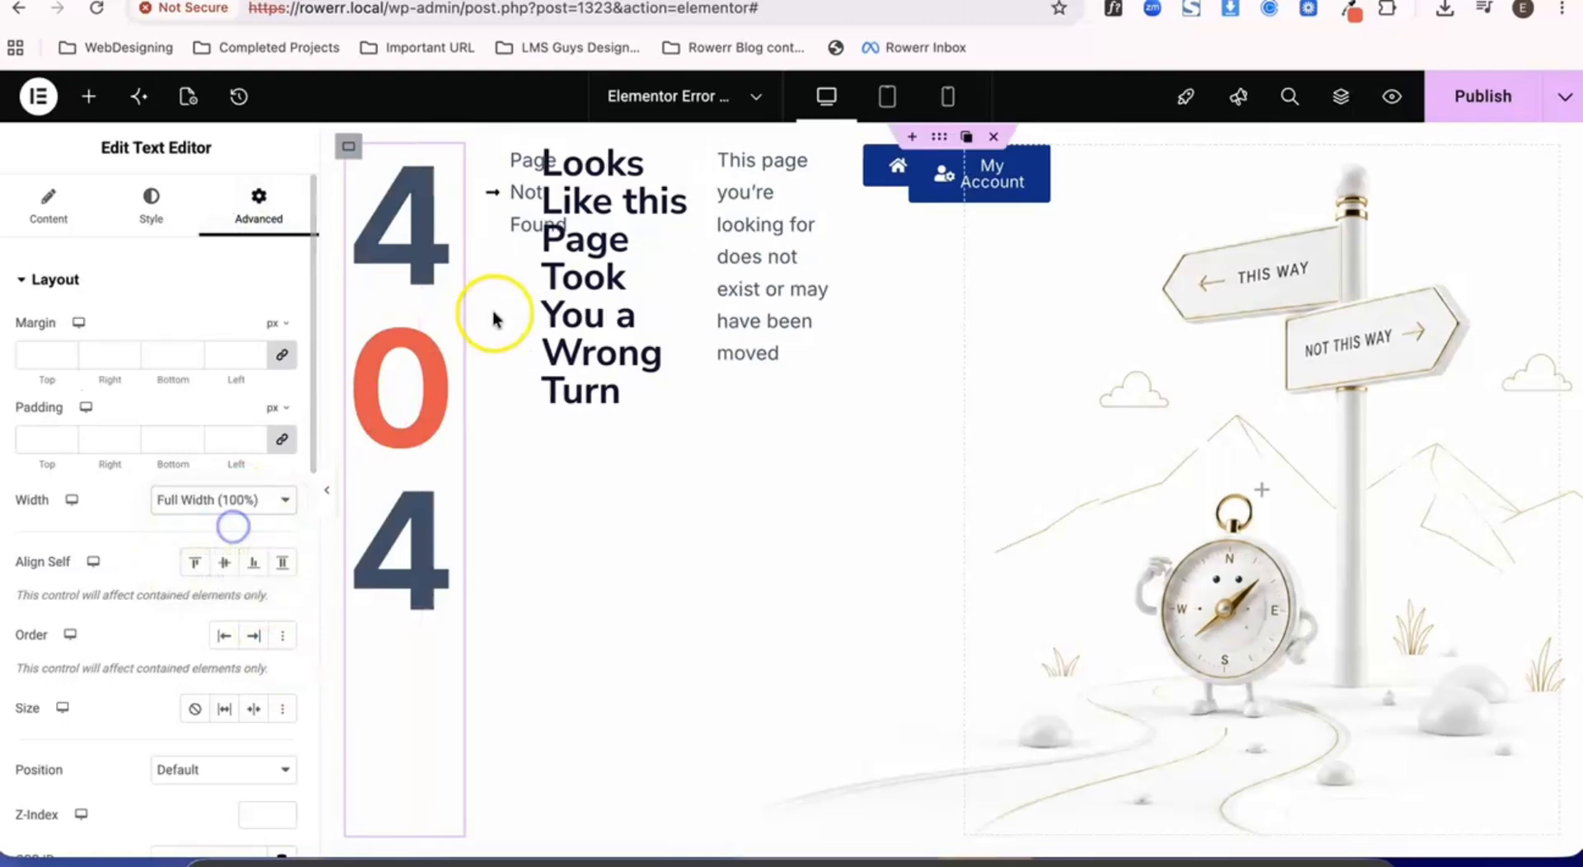
- Set the width of the Page Not Found icon list to Full Width (100%)
left_click(507, 234)
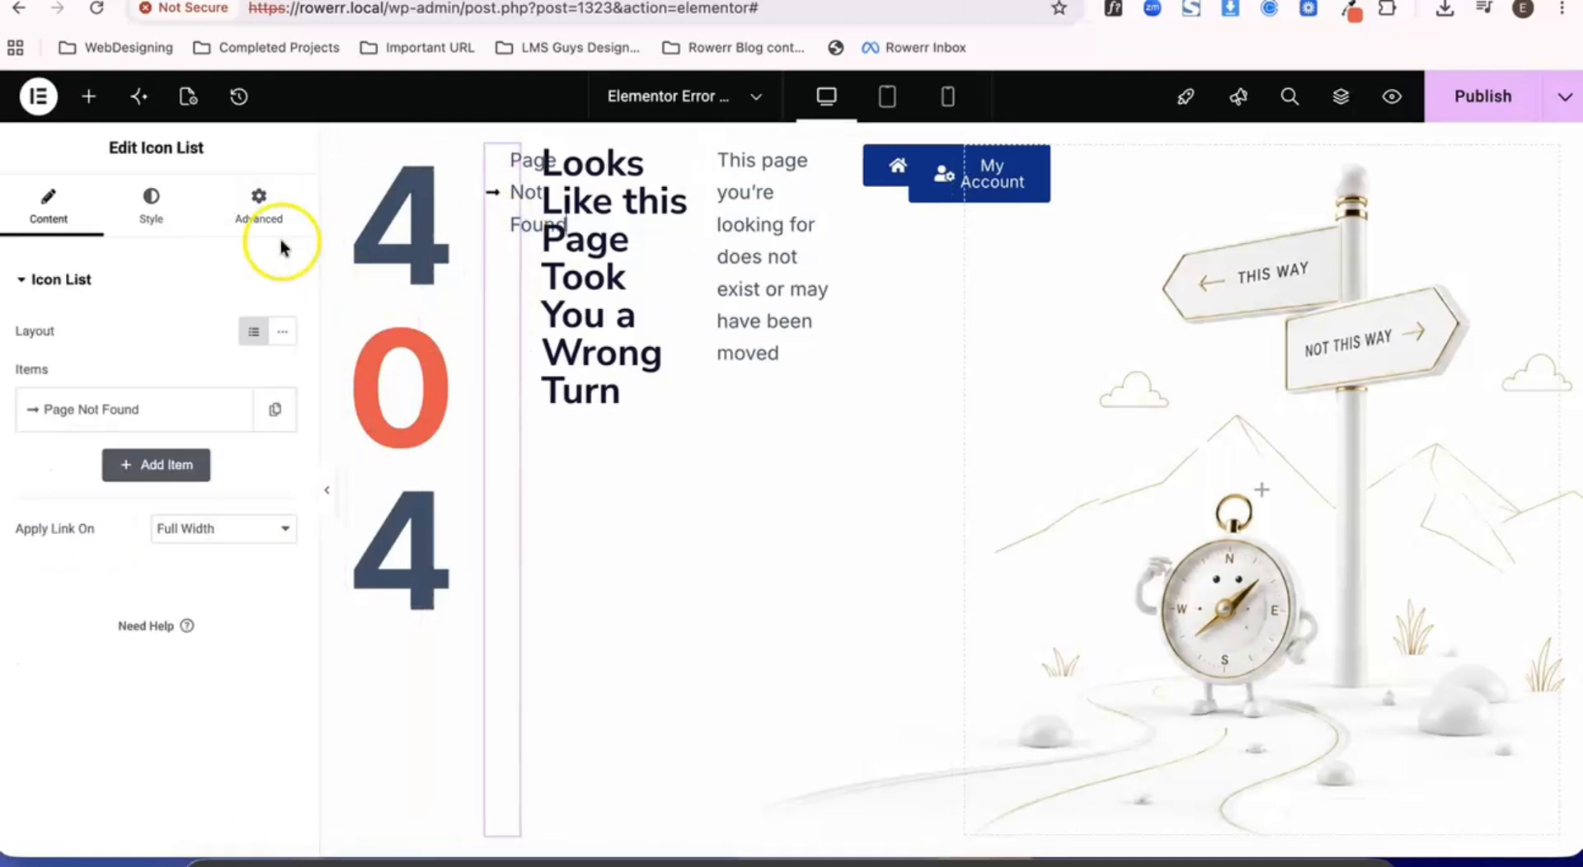
left_click(259, 219)
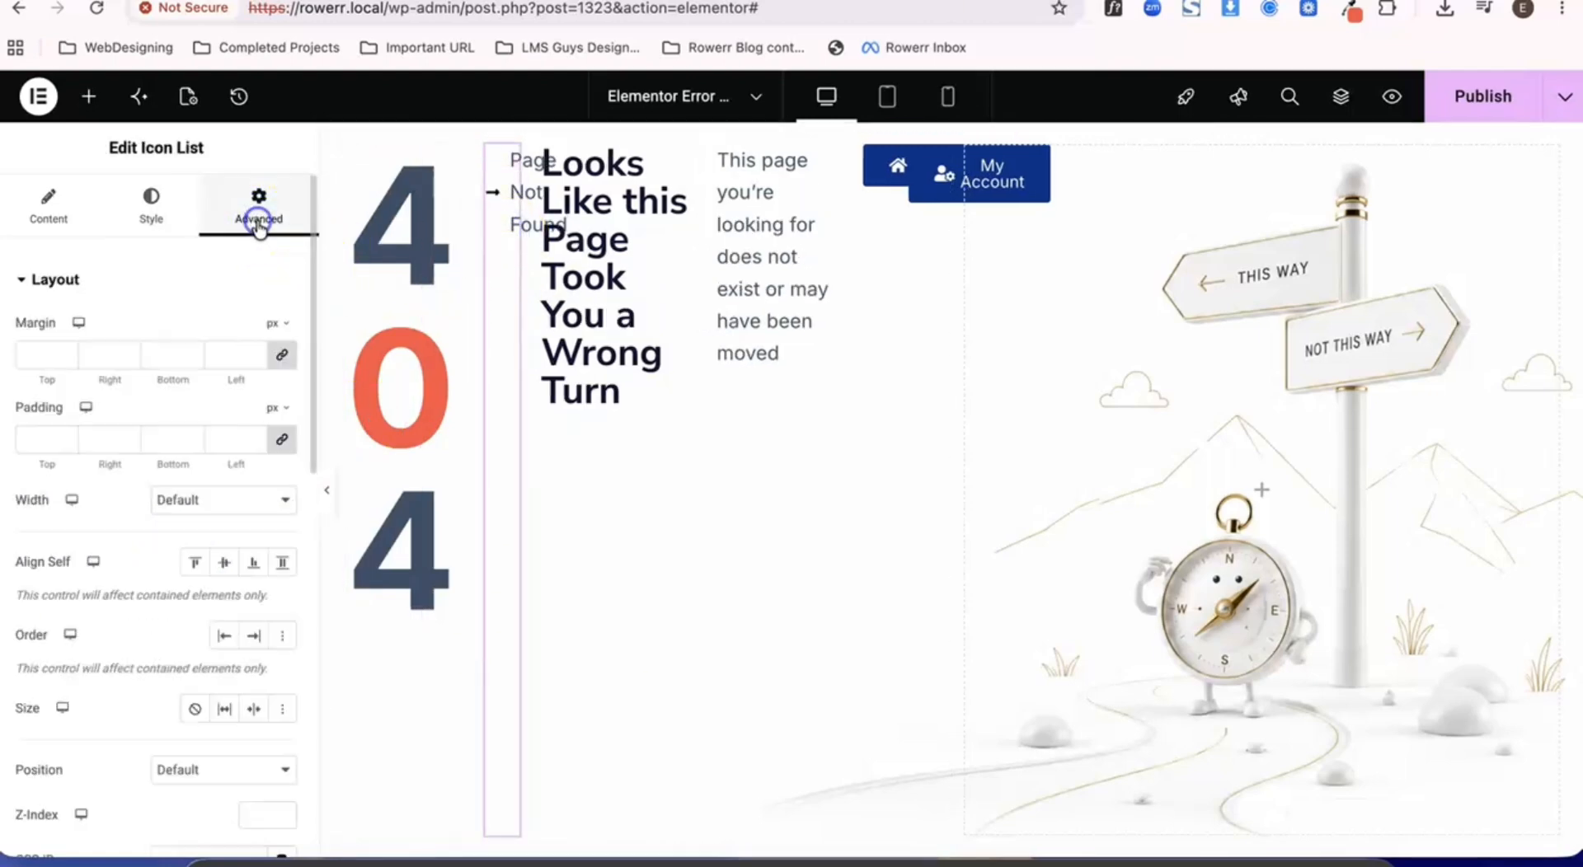
left_click(247, 500)
left_click(240, 523)
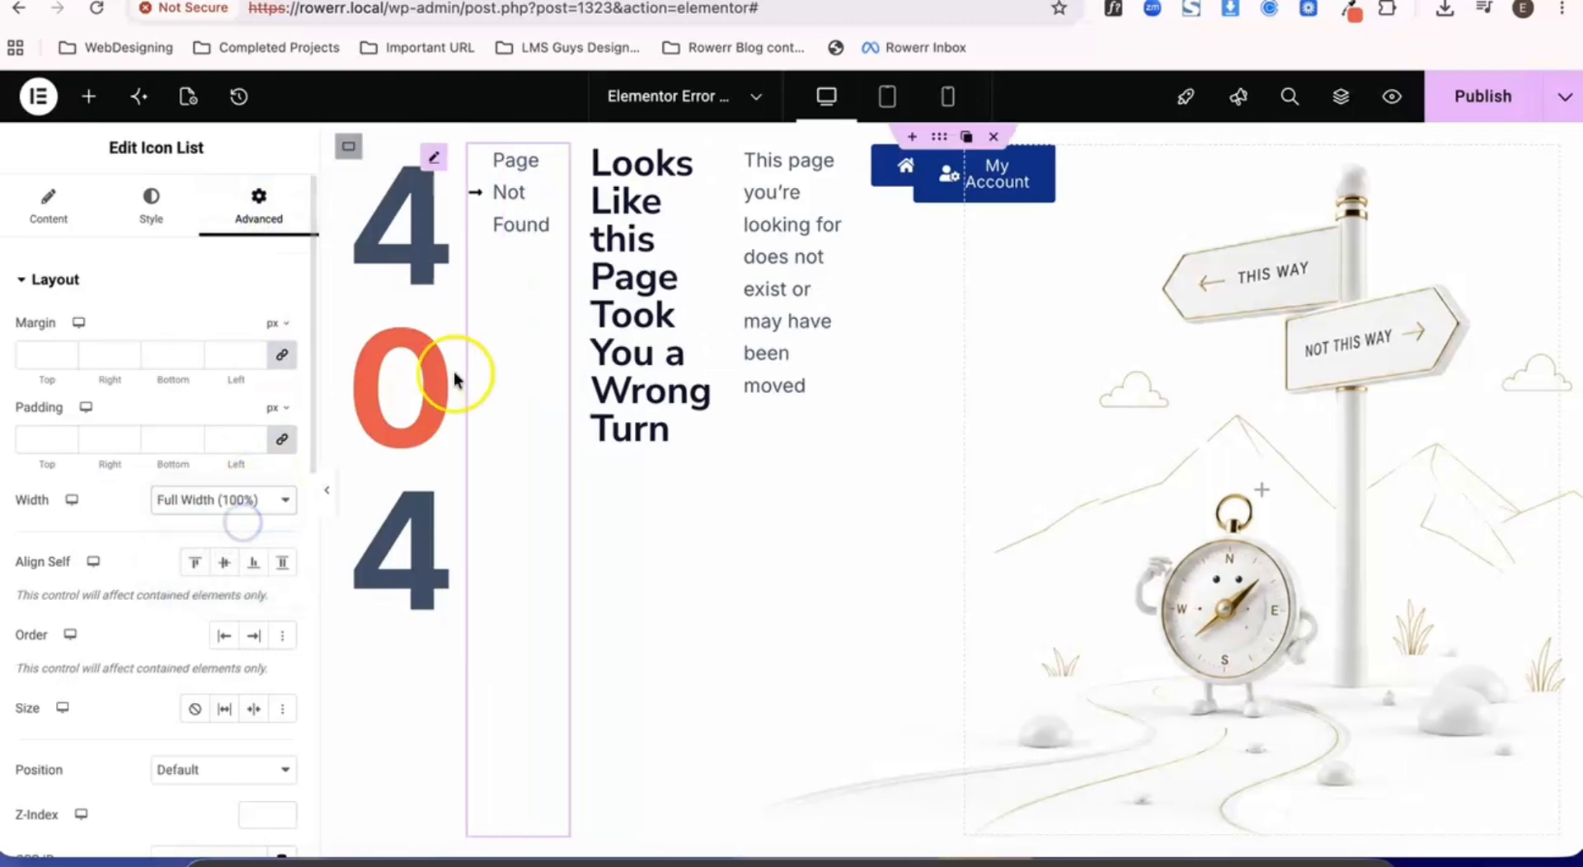
- Set the width of the "Looks Like this Page Took You a Wrong Turn" heading to Full Width (100%)
left_click(621, 259)
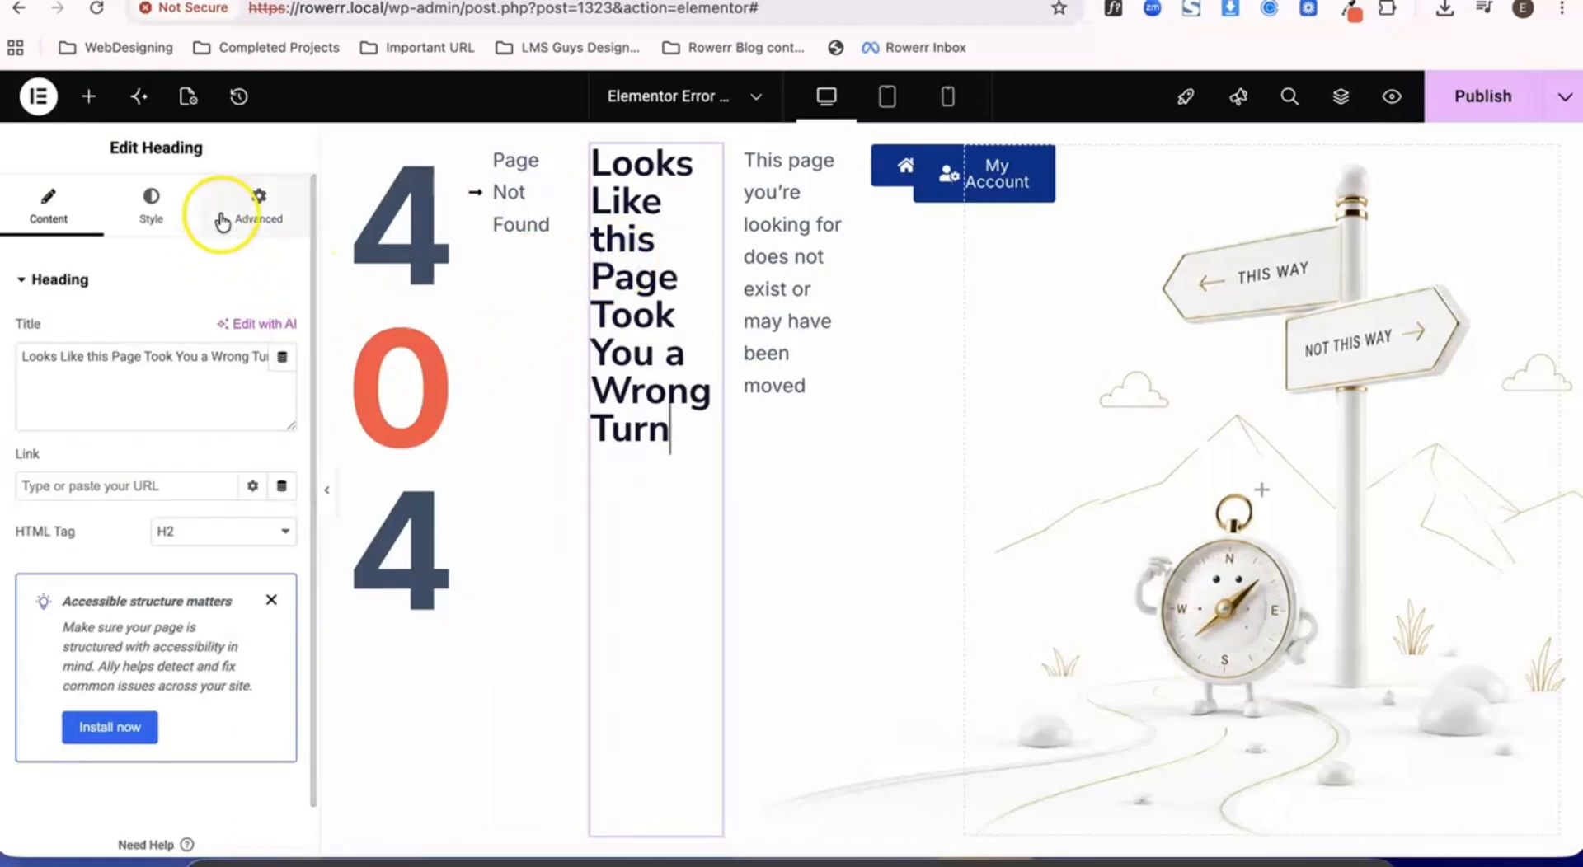
left_click(245, 206)
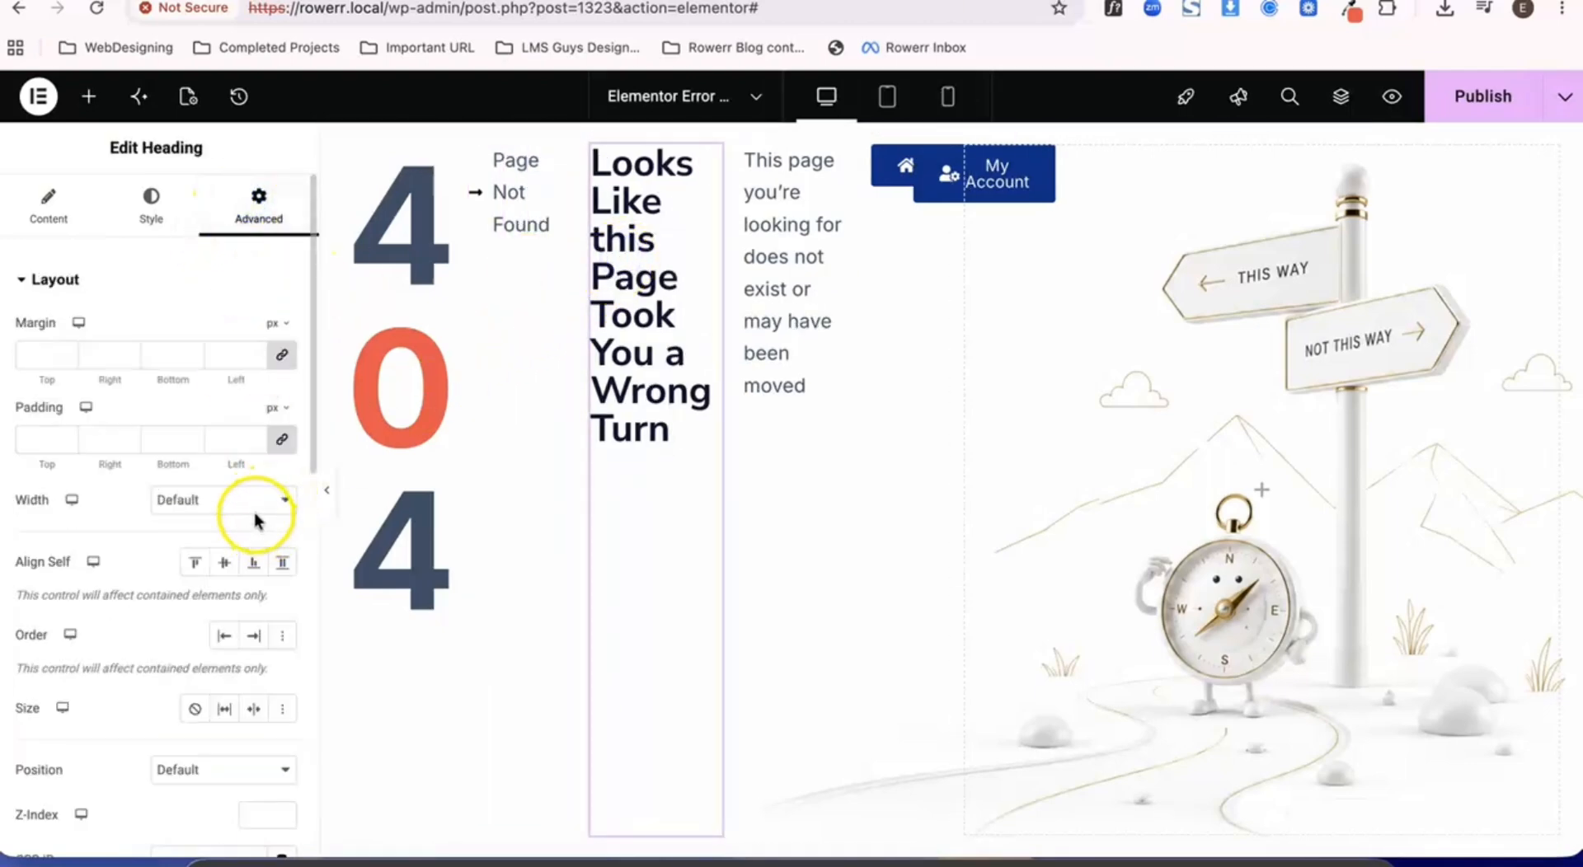
left_click(254, 510)
left_click(247, 524)
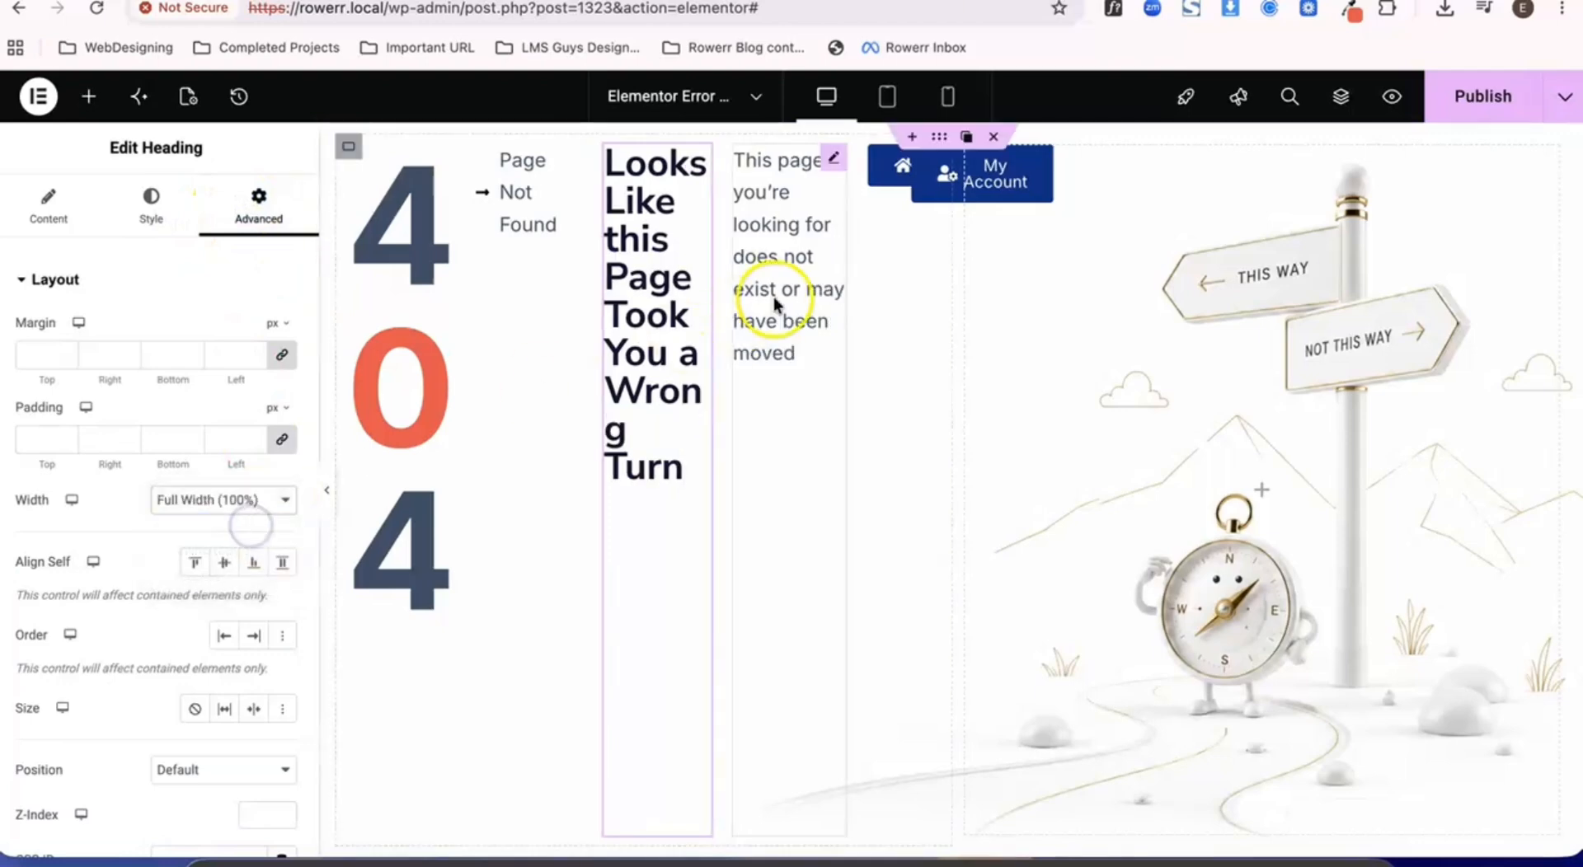
- Set the width of the description text below the heading to Full Width (100%)
left_click(774, 297)
left_click(256, 206)
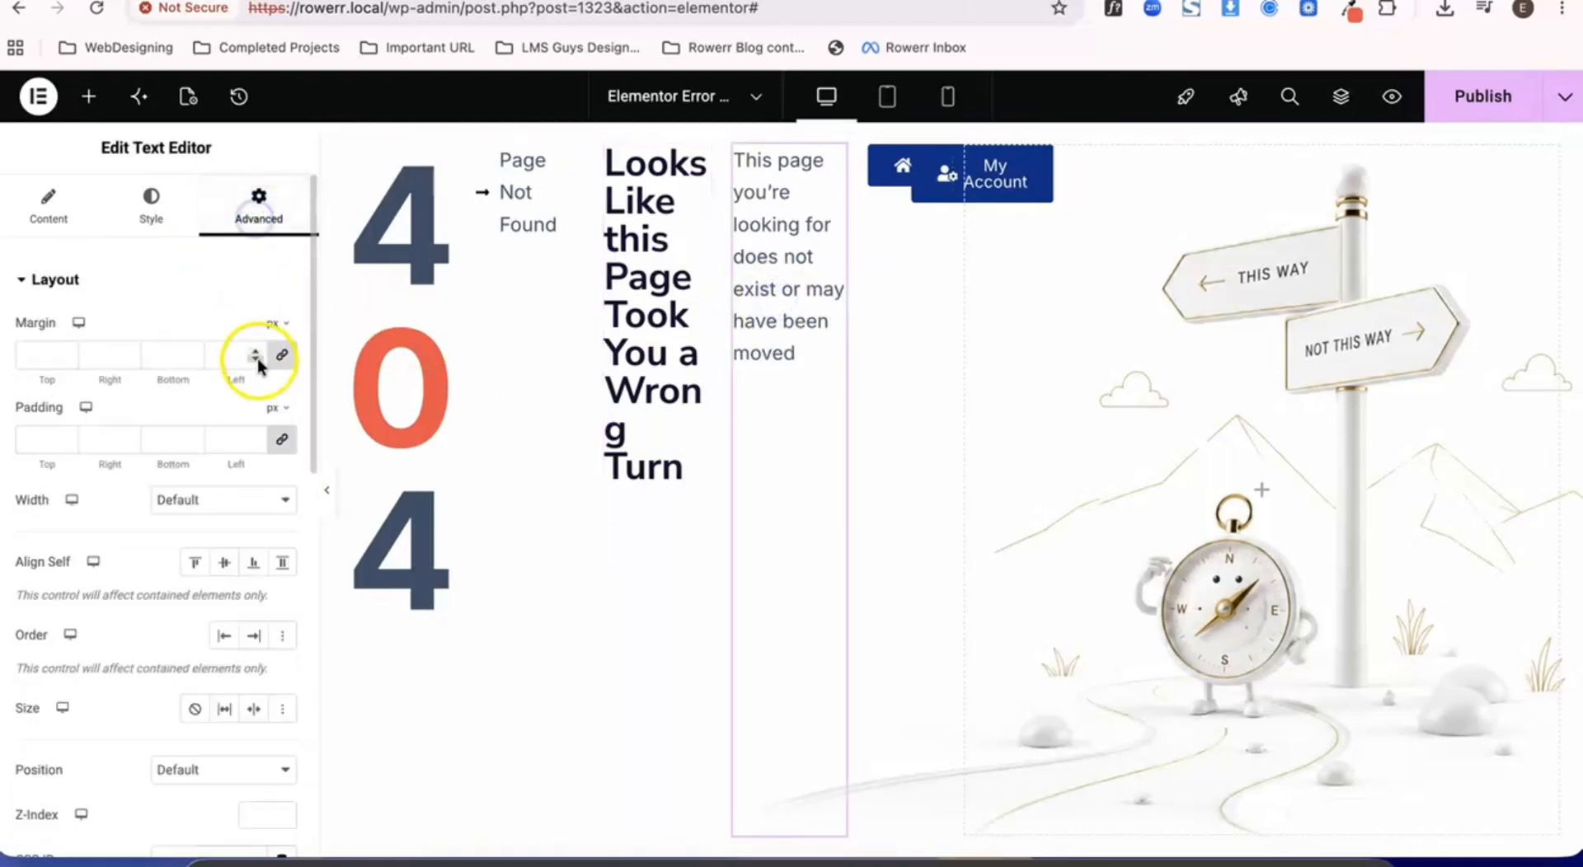
left_click(260, 488)
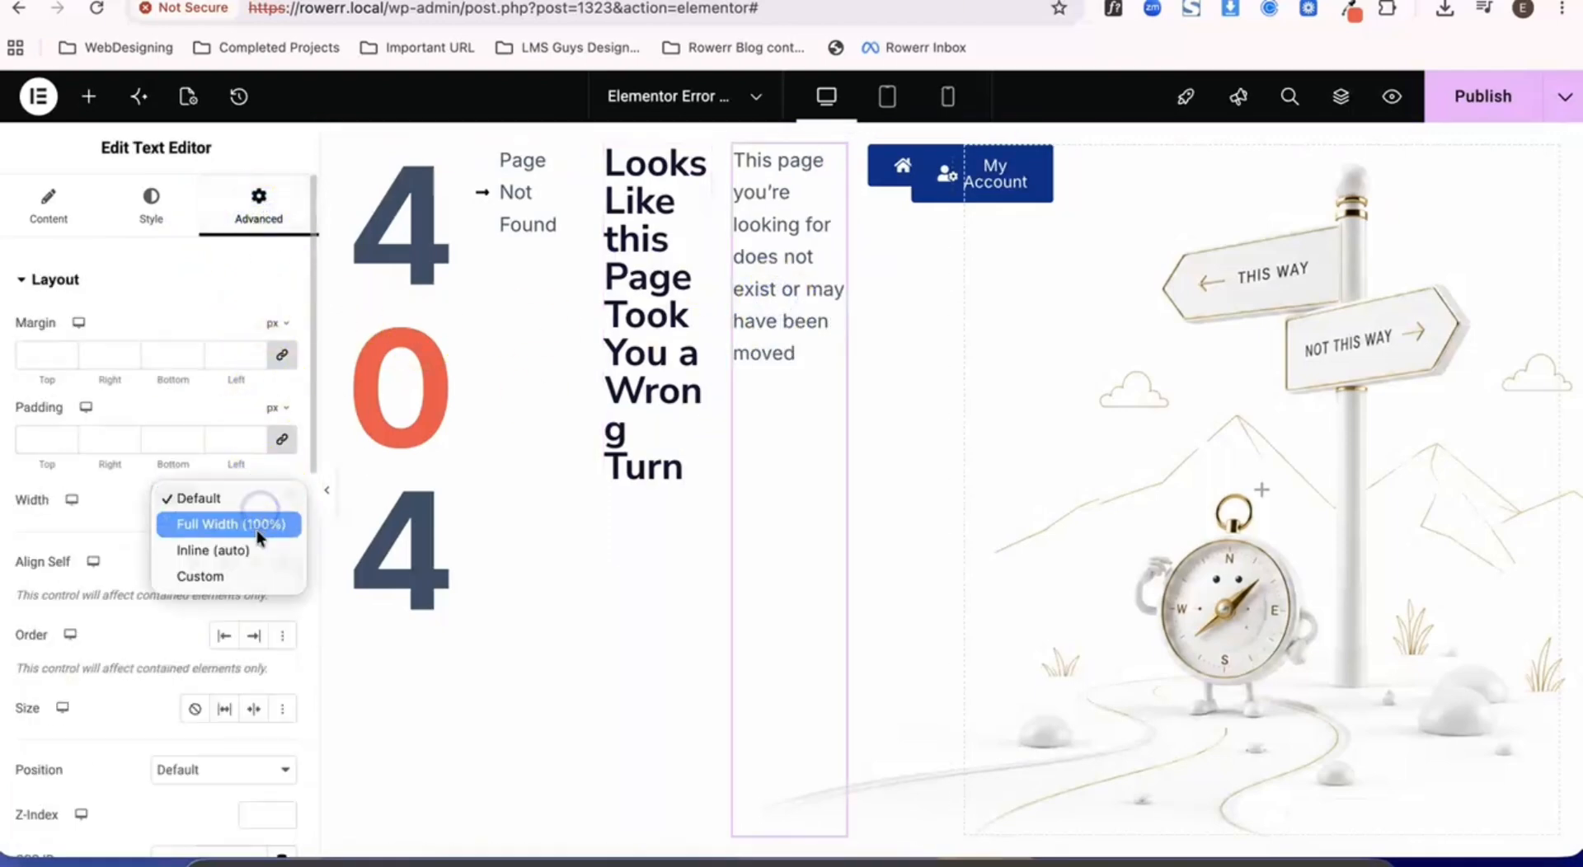
left_click(256, 528)
- Turn on wrapping for the items in the container holding the 404 text and buttons
left_click(876, 276)
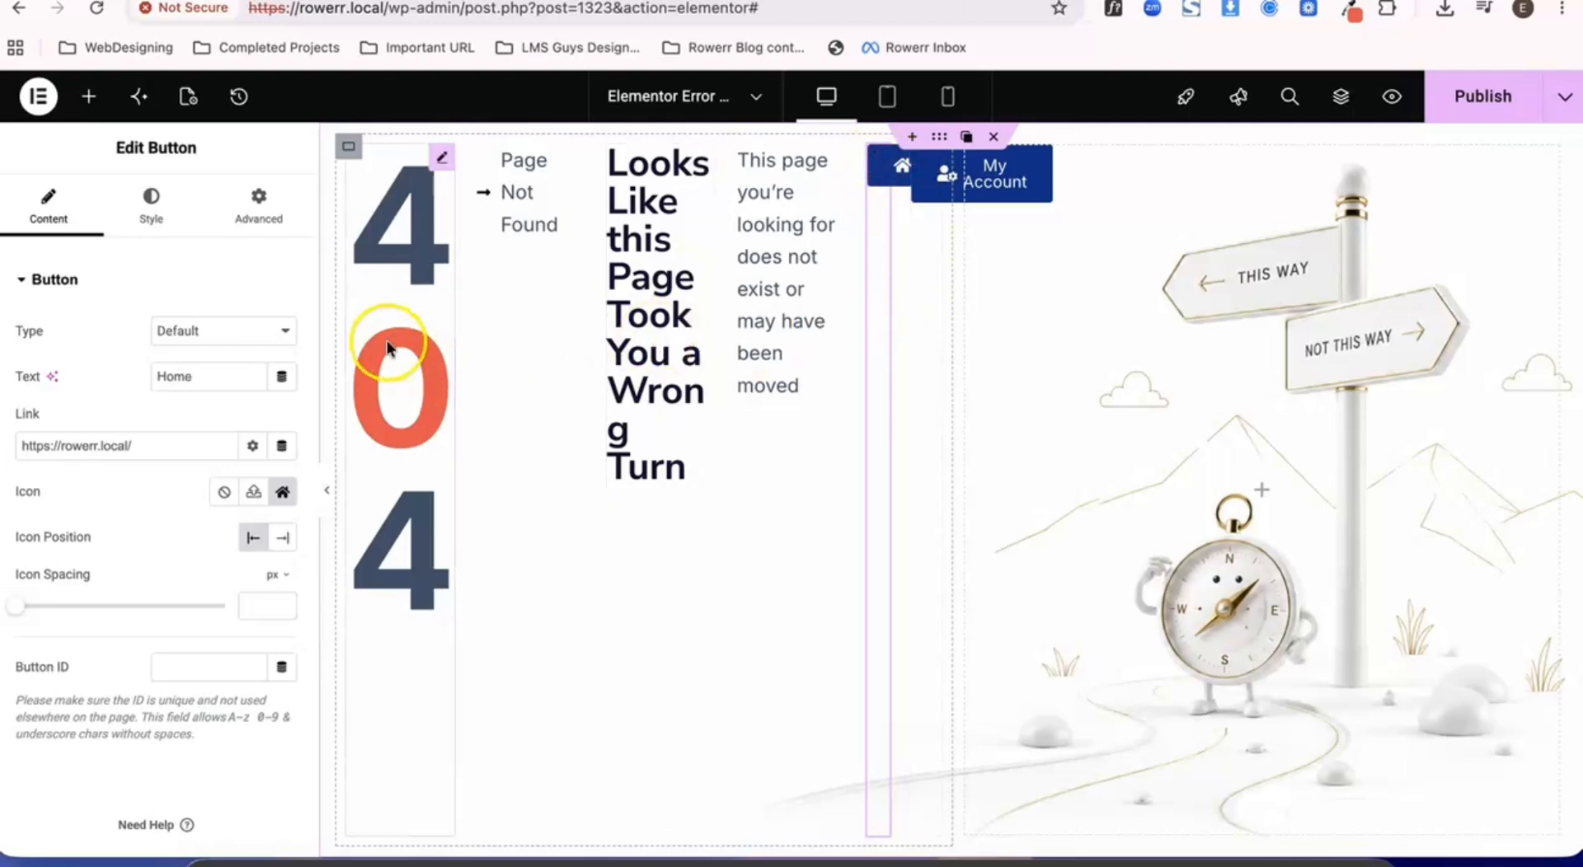
left_click(349, 153)
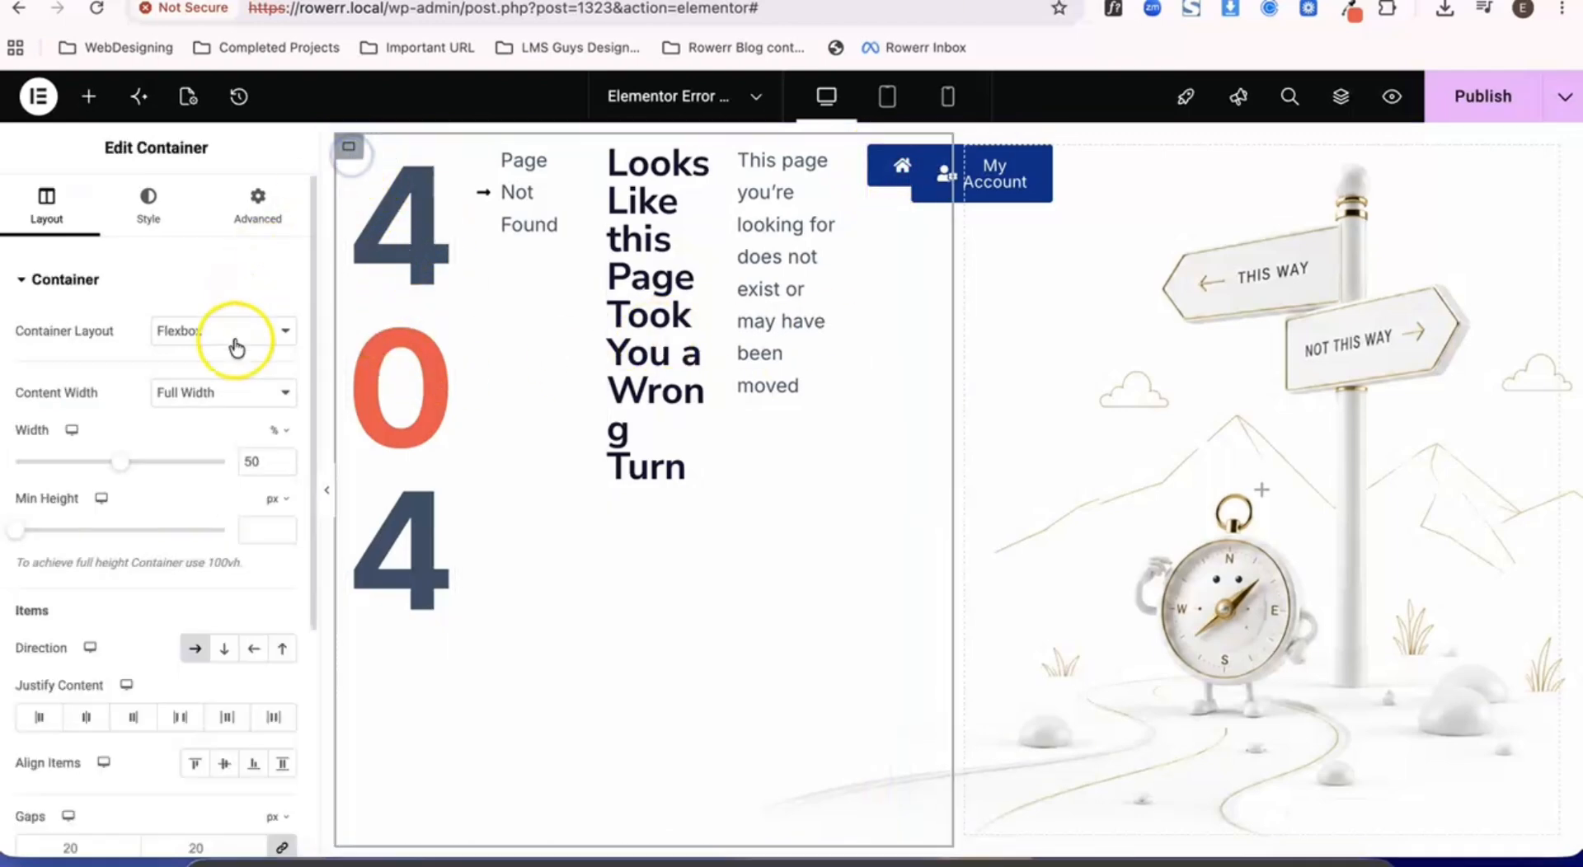
scroll(238, 412, "down", 5)
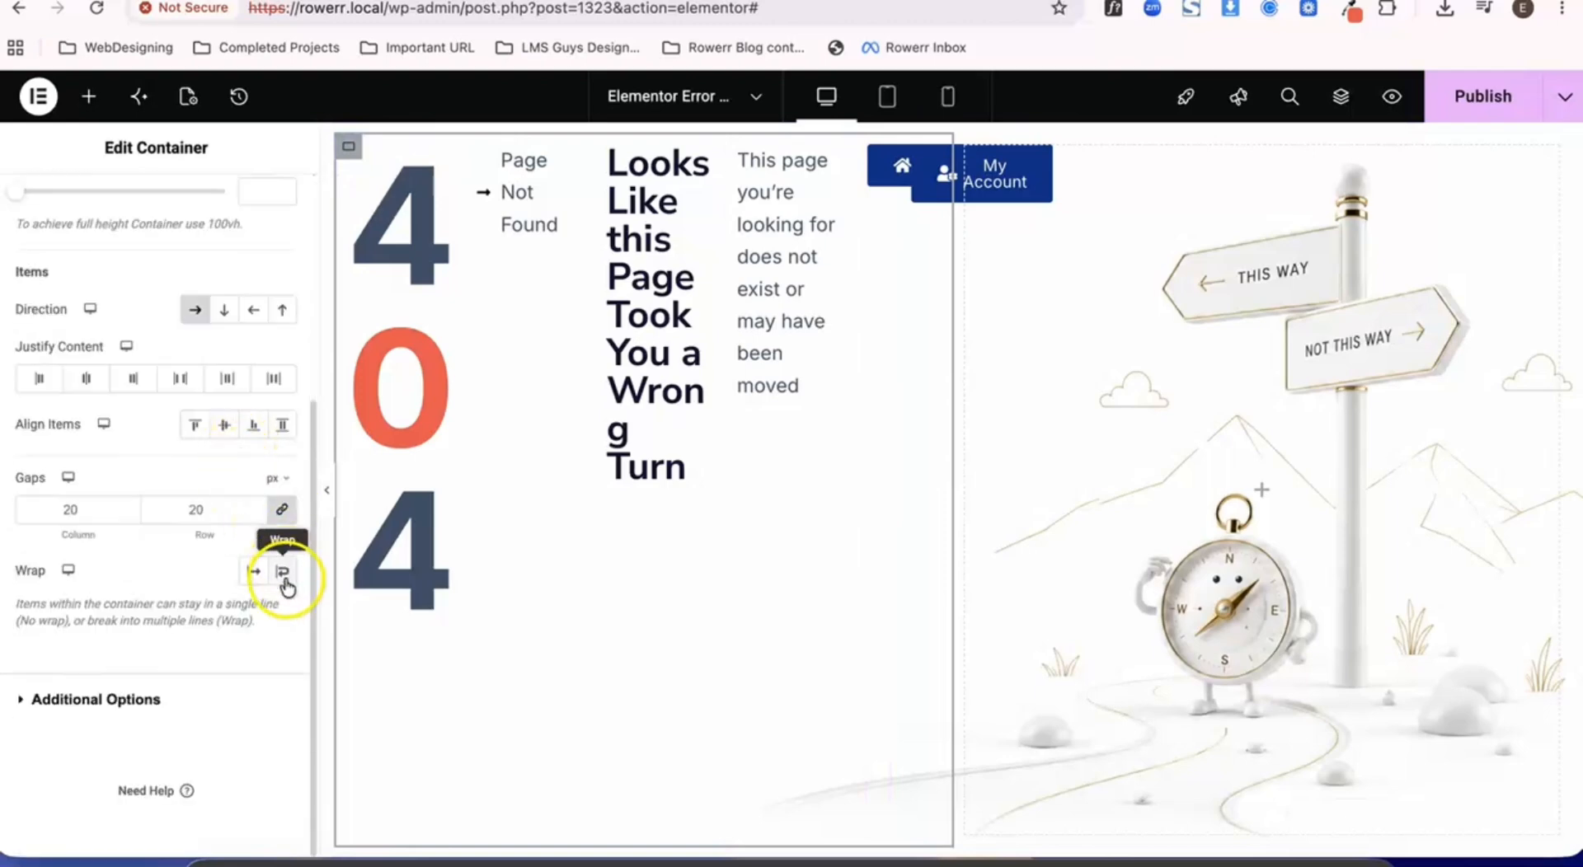
left_click(284, 575)
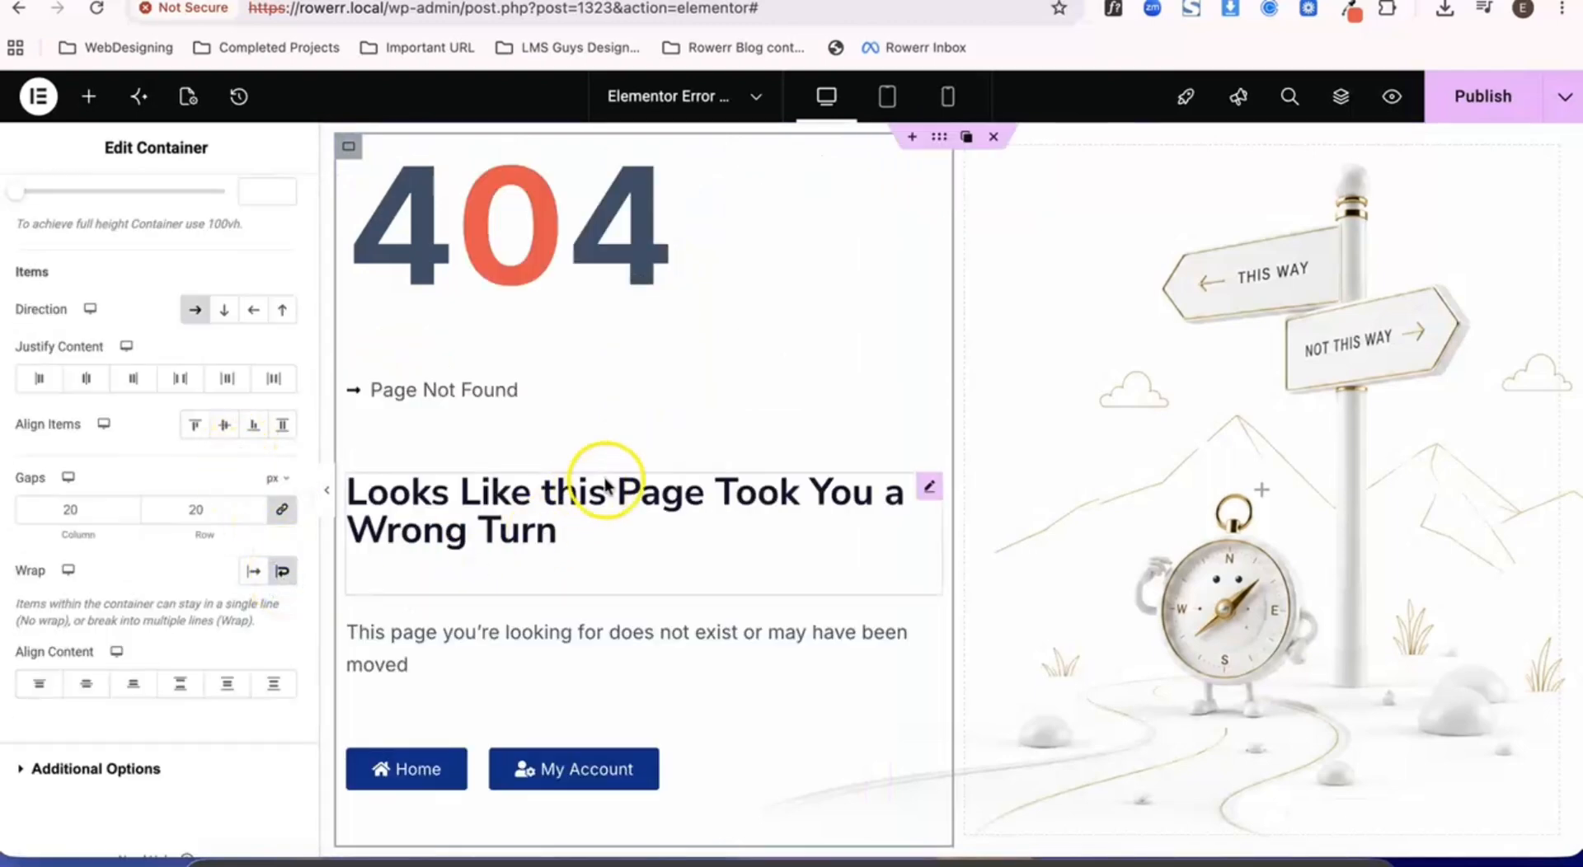
- Set the 404 content container's item alignment to center and its content alignment to Middle
left_click(503, 262)
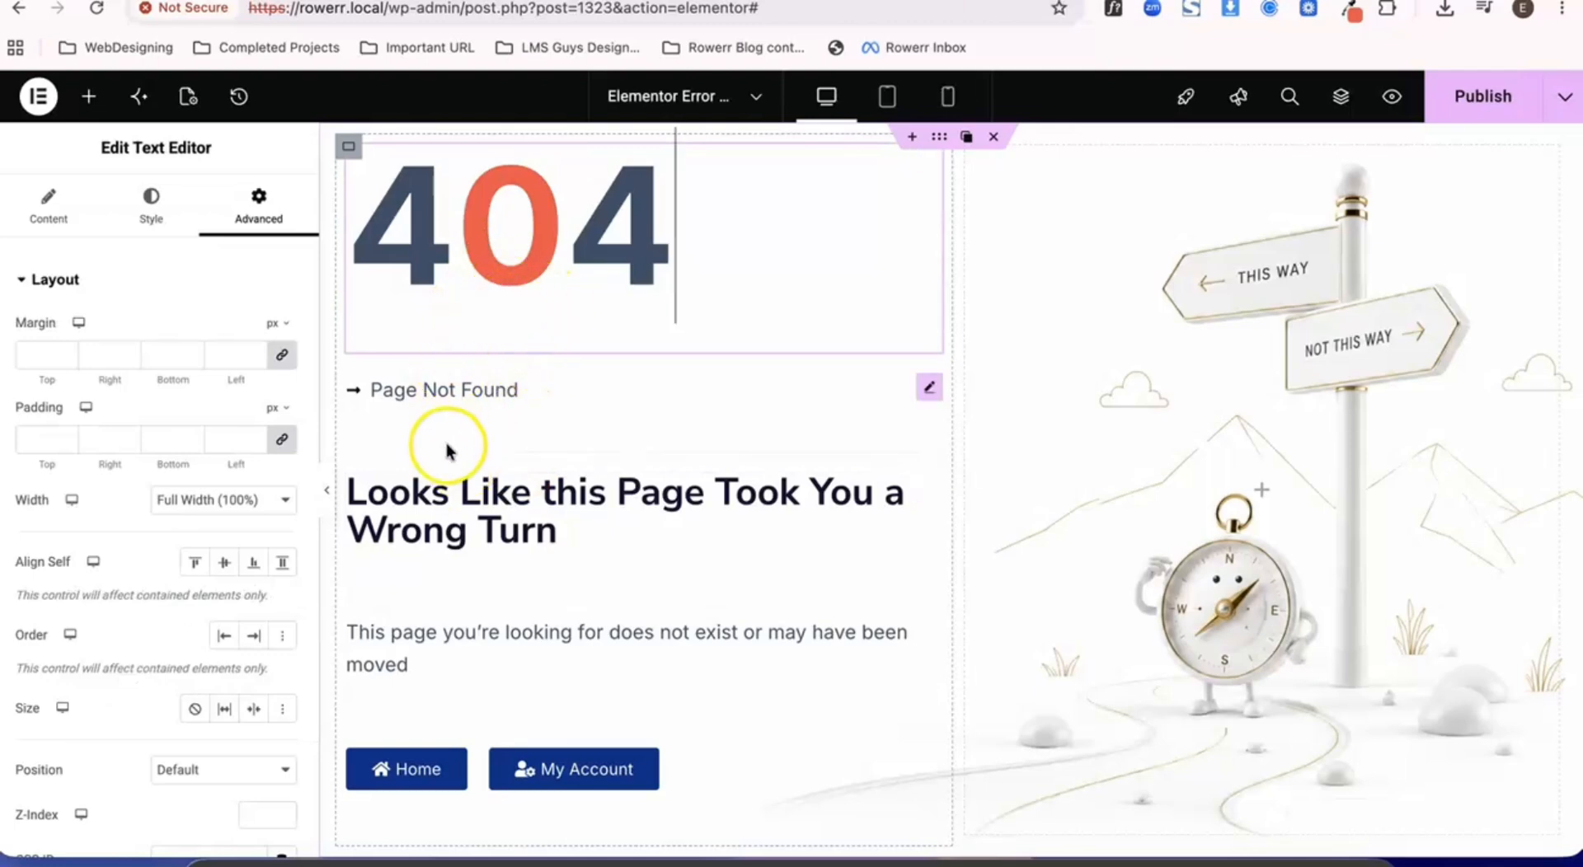
left_click(486, 293)
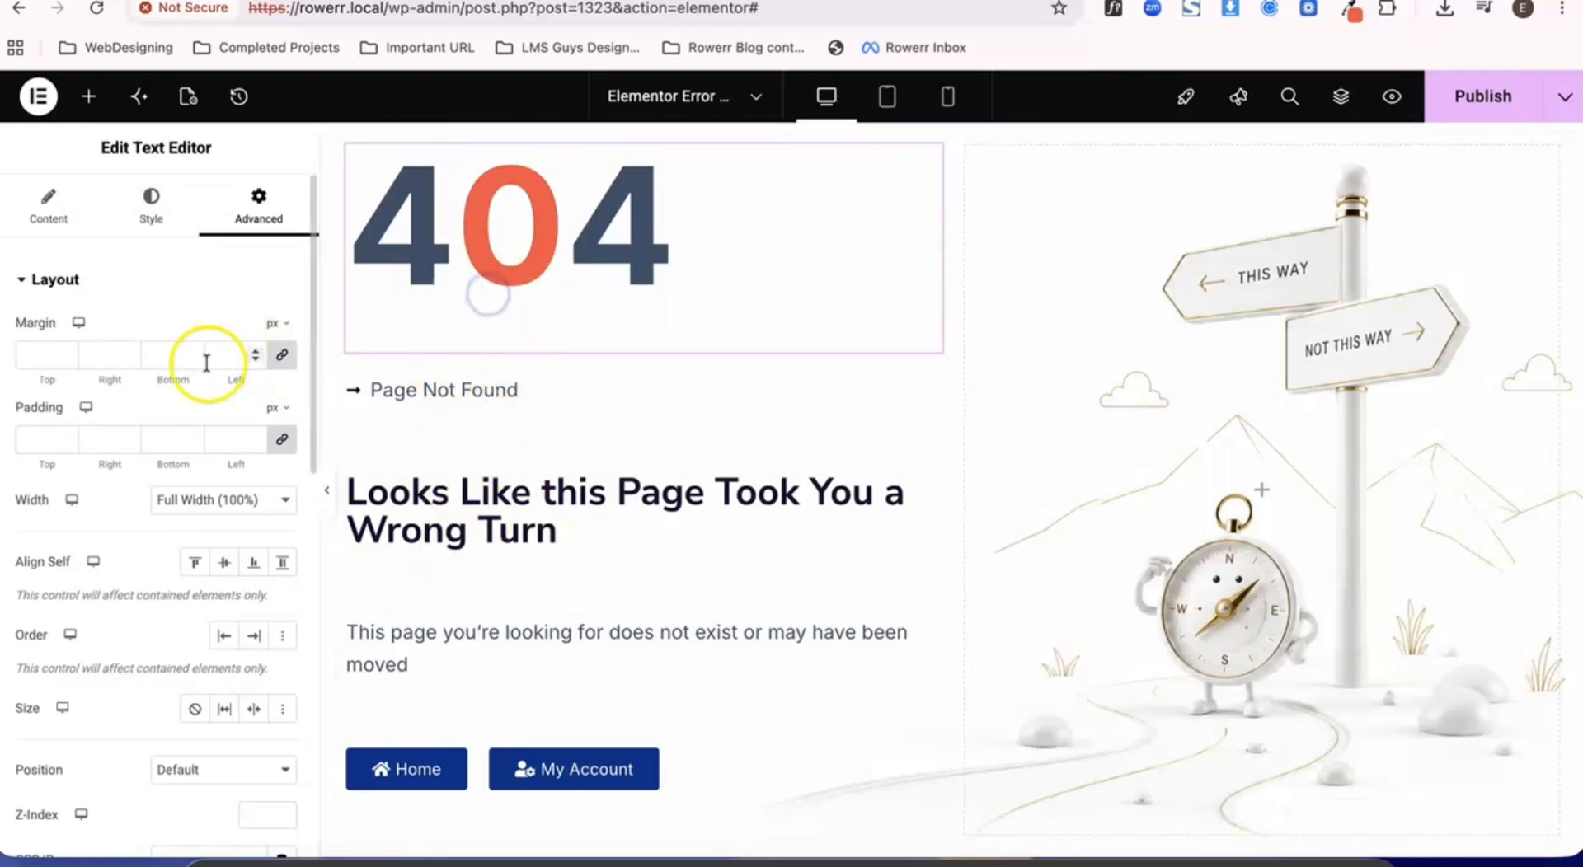
left_click(349, 147)
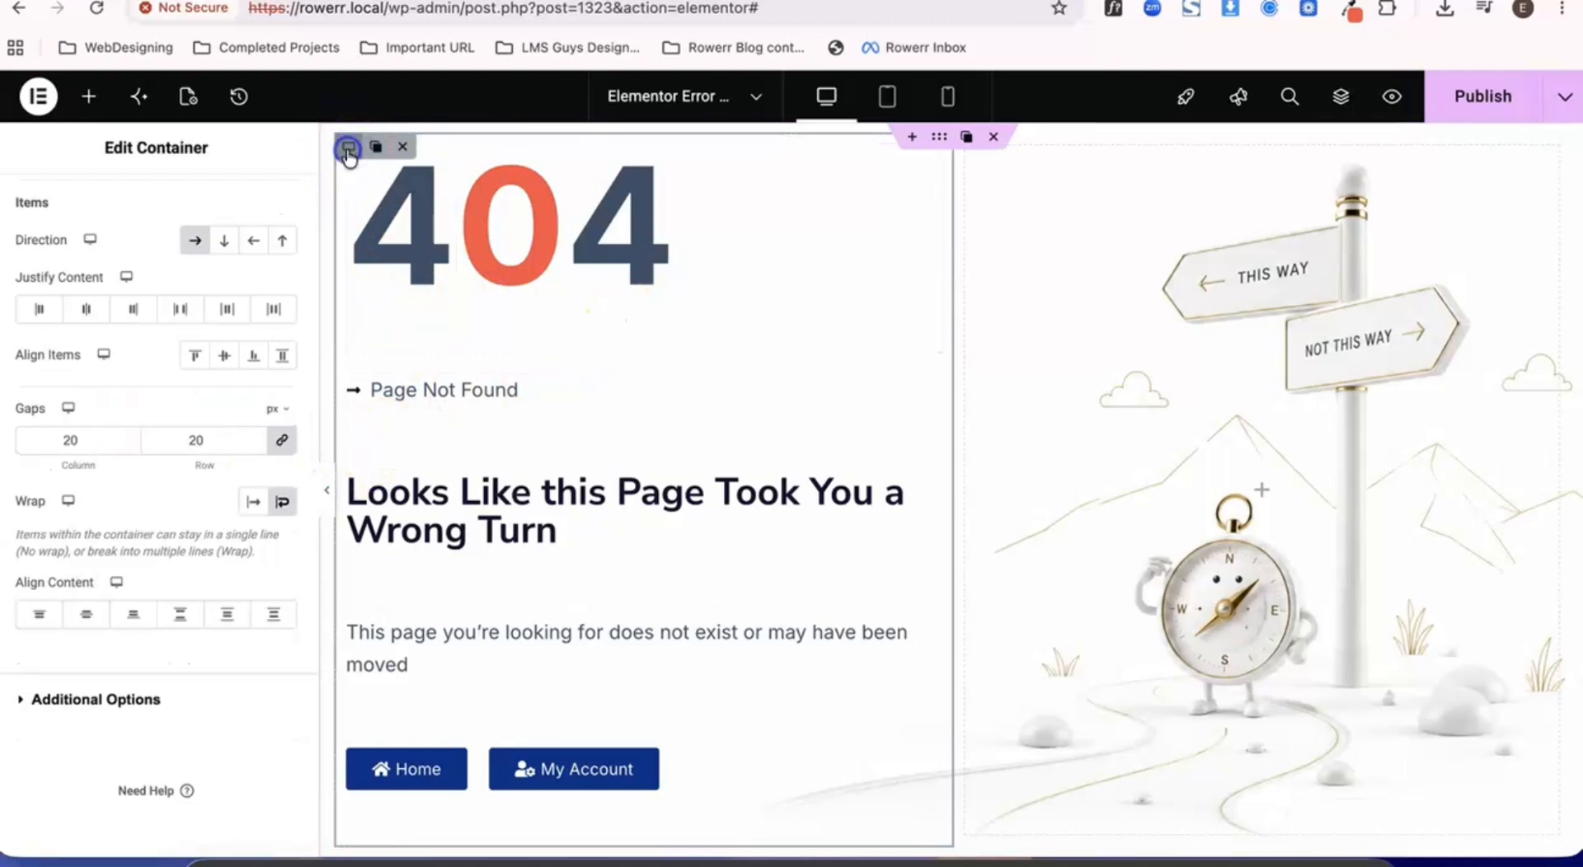
scroll(232, 435, "up", 5)
scroll(231, 437, "down", 1)
scroll(232, 435, "down", 5)
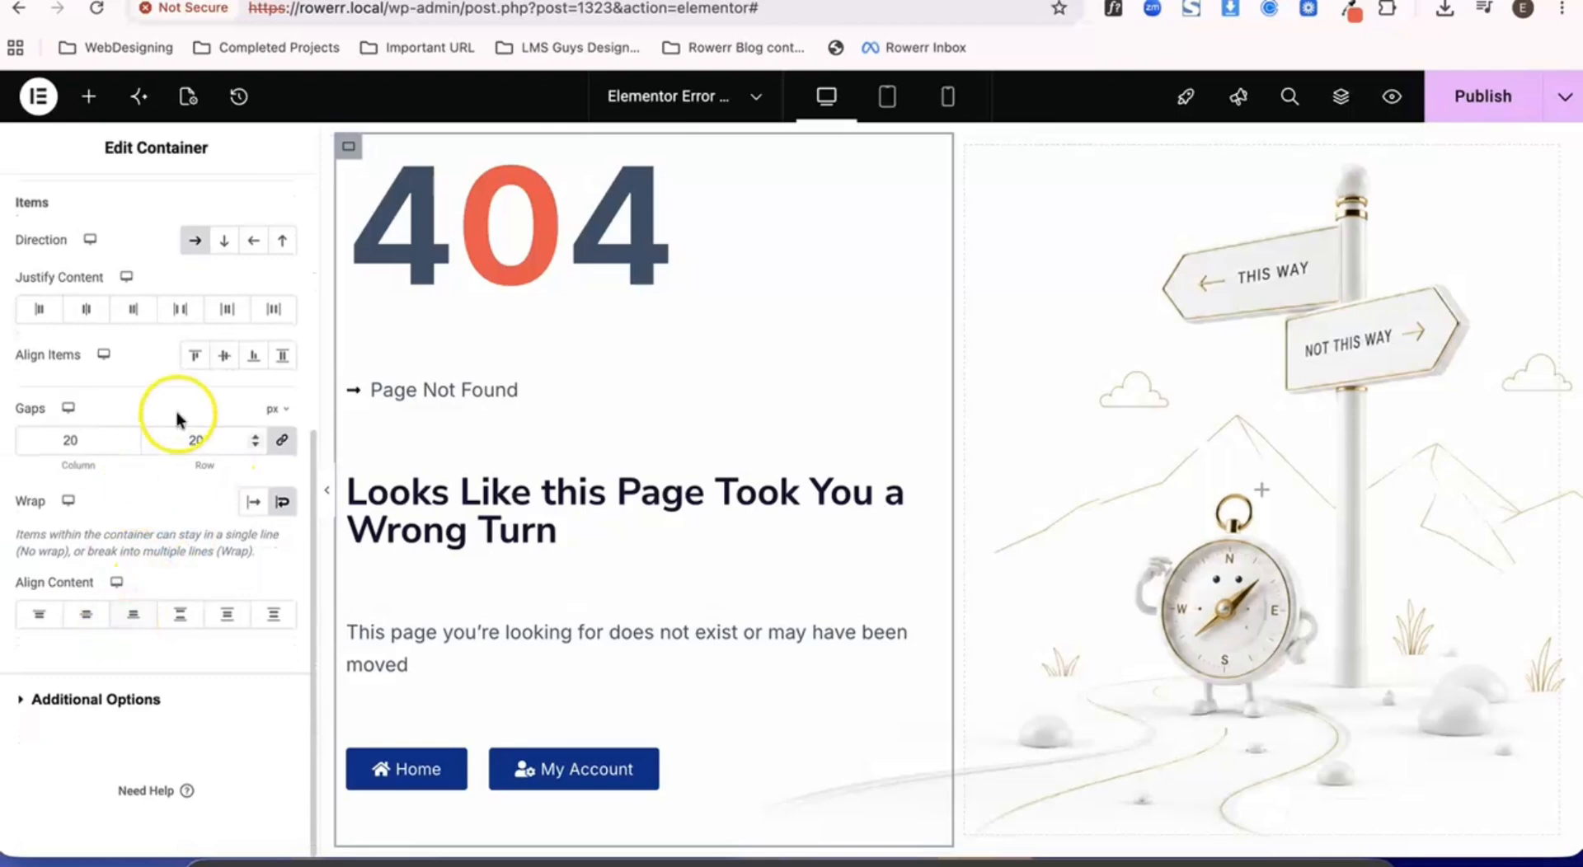
left_click(224, 355)
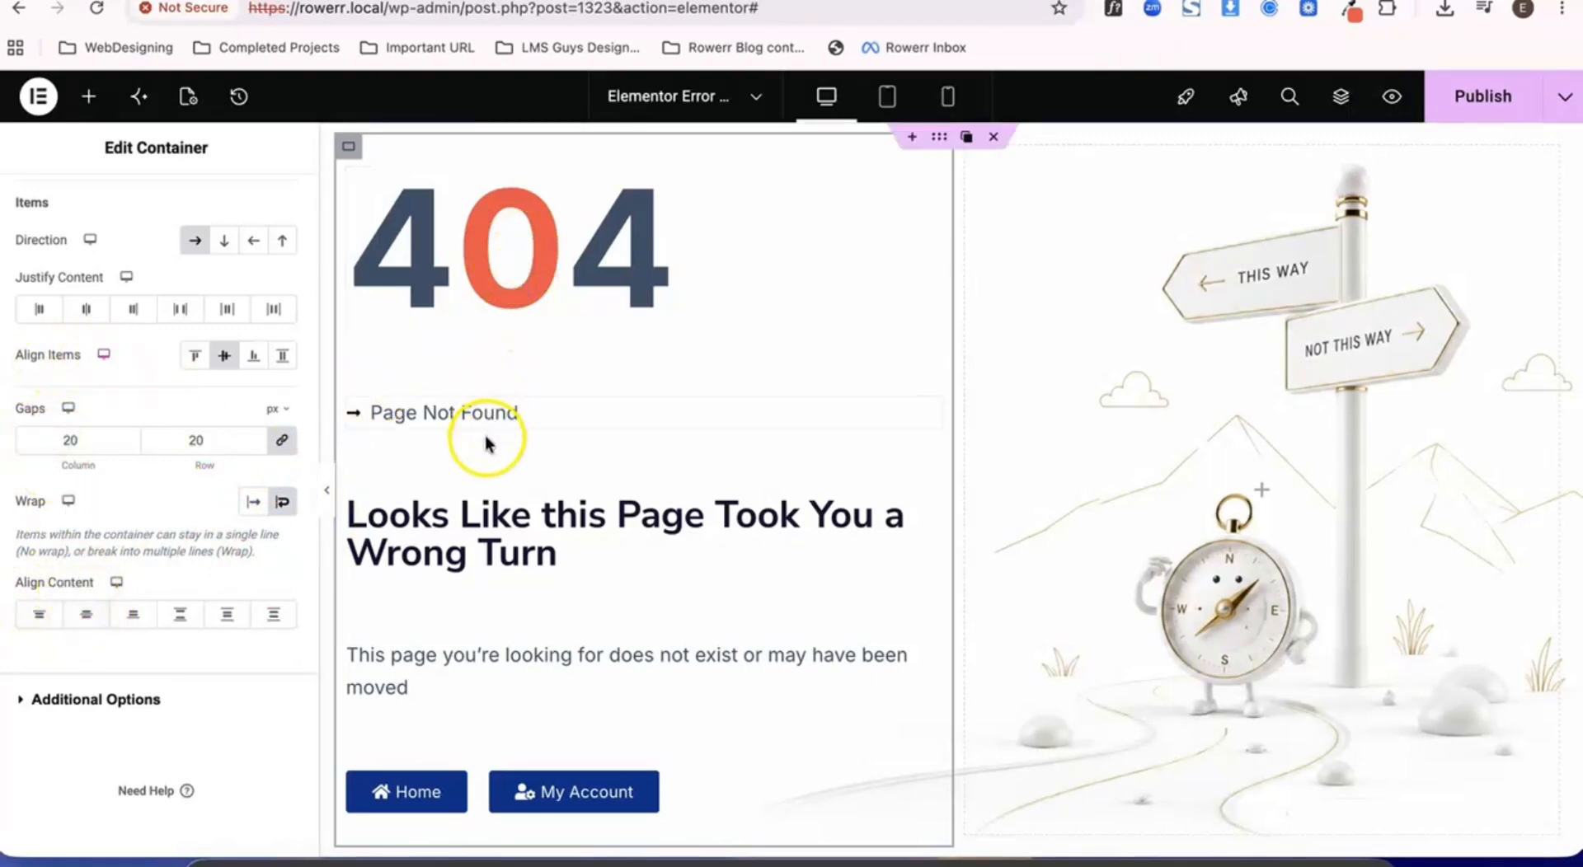
left_click(88, 615)
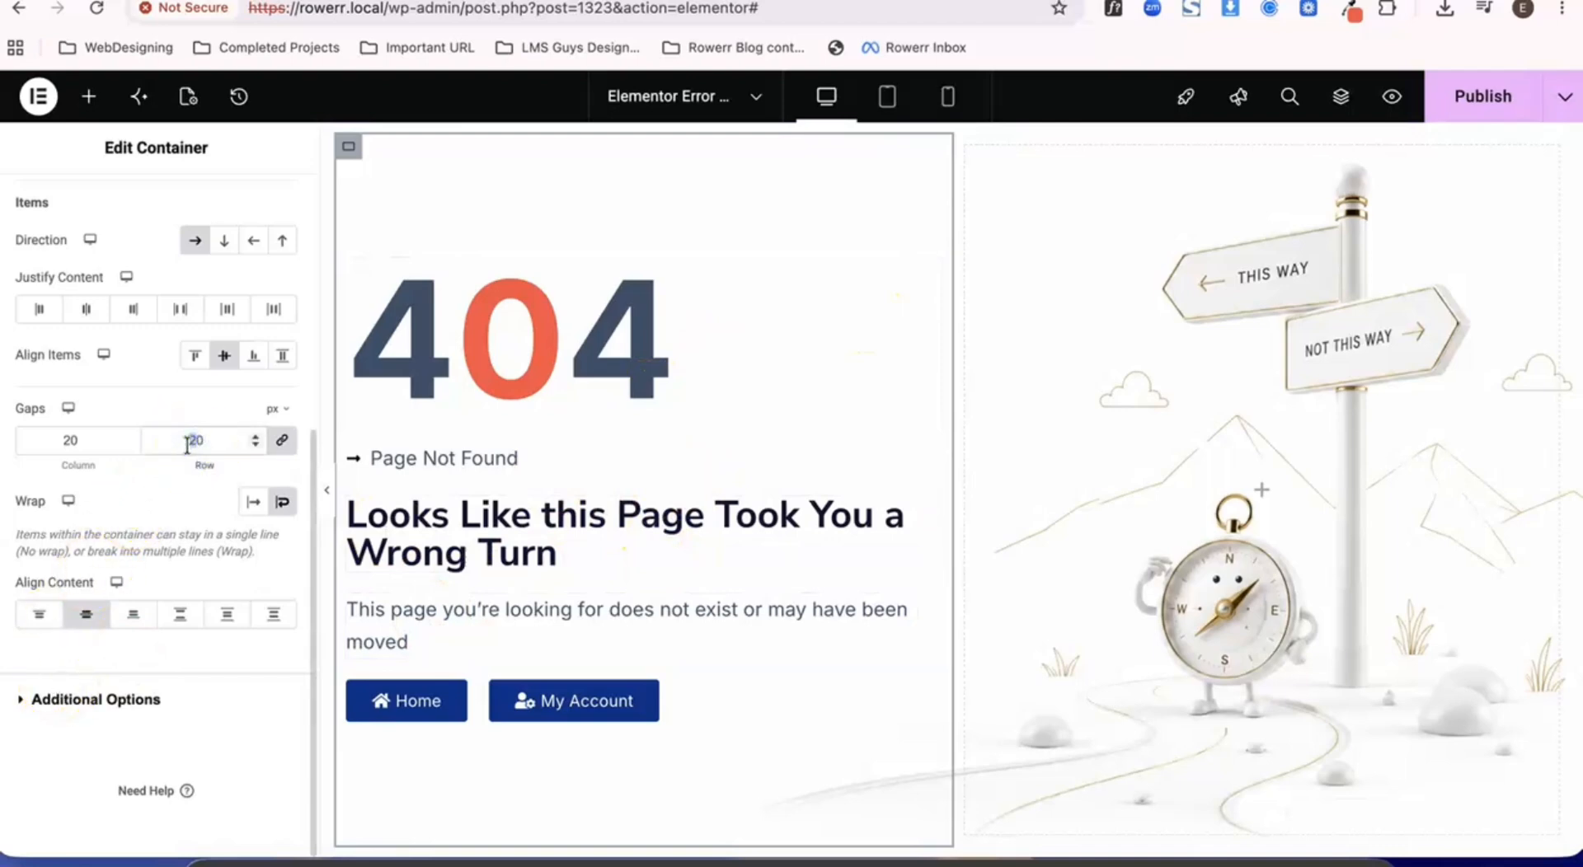
- Try a 30 px gap between the container's items and set it back to 20 px
type("30")
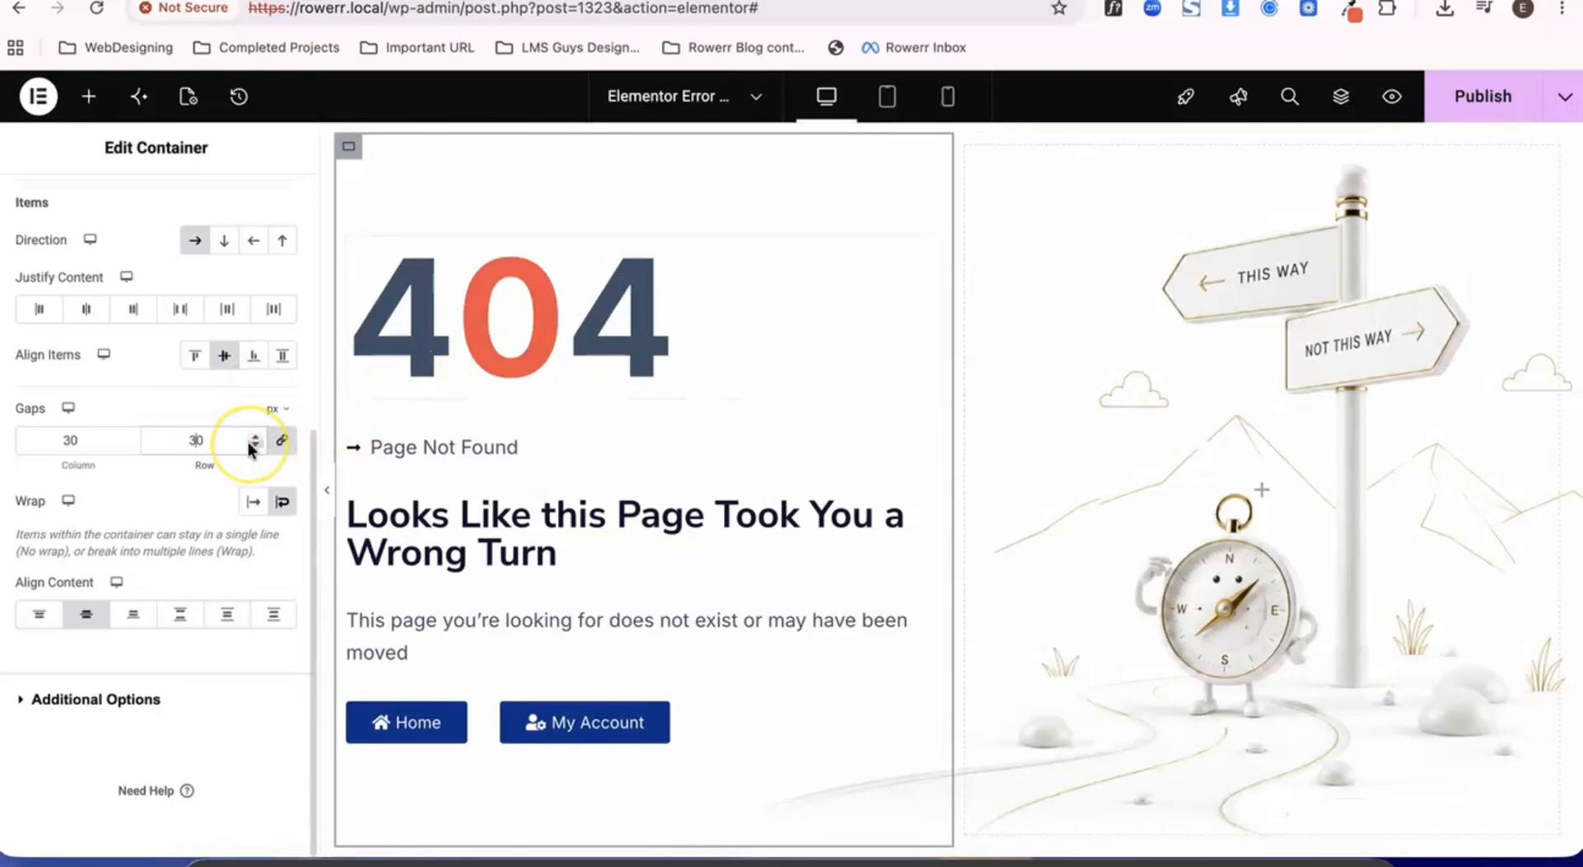
key("BackSpace")
type("2")
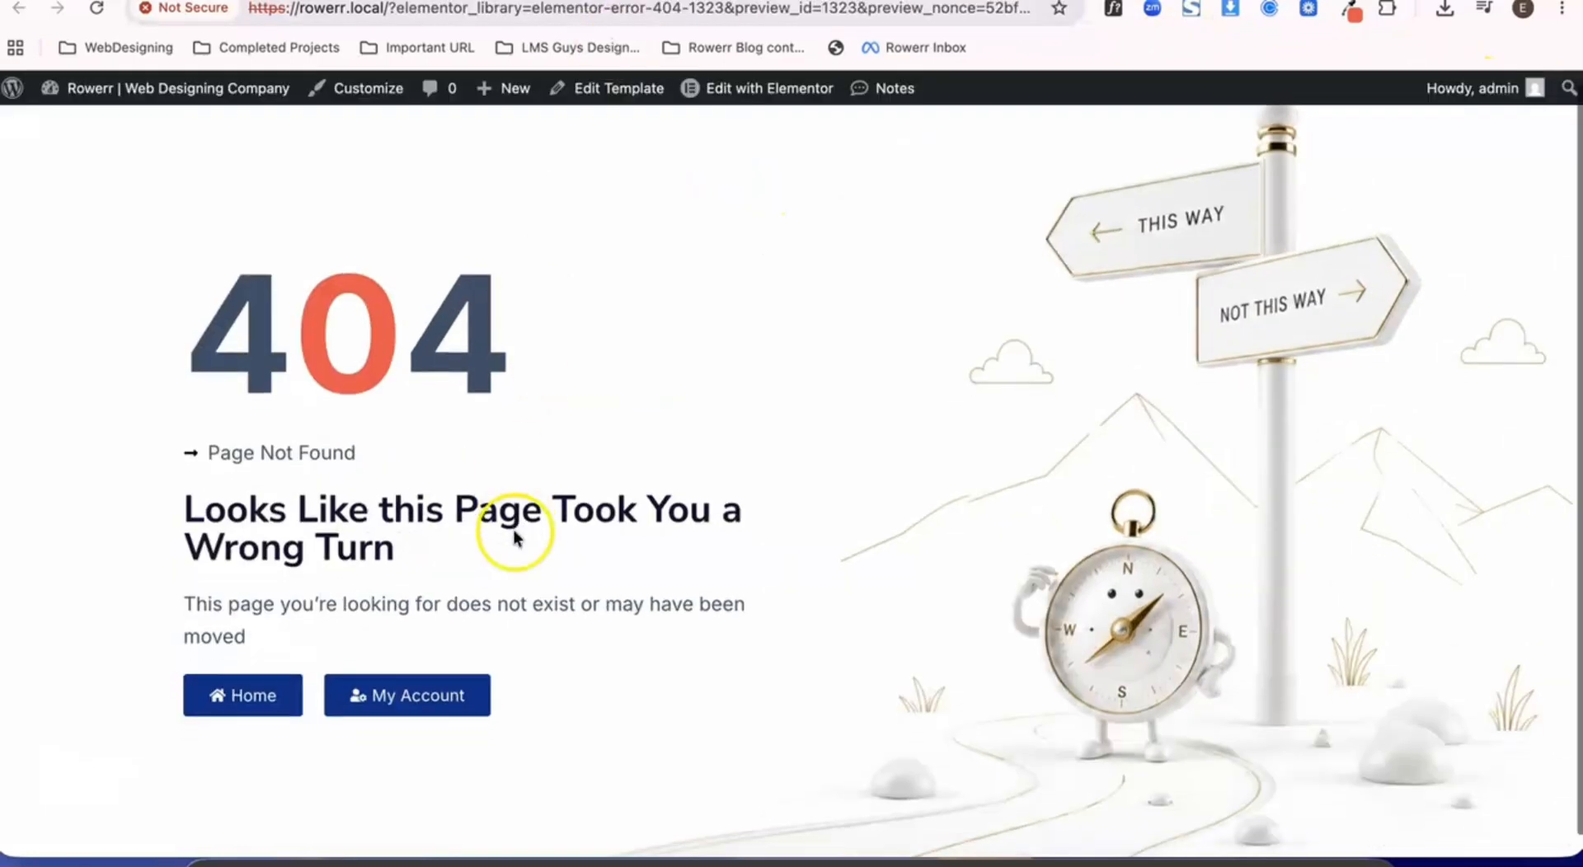
- Check the 404 page's layout in the preview and return to the editor
scroll(511, 524, "down", 1)
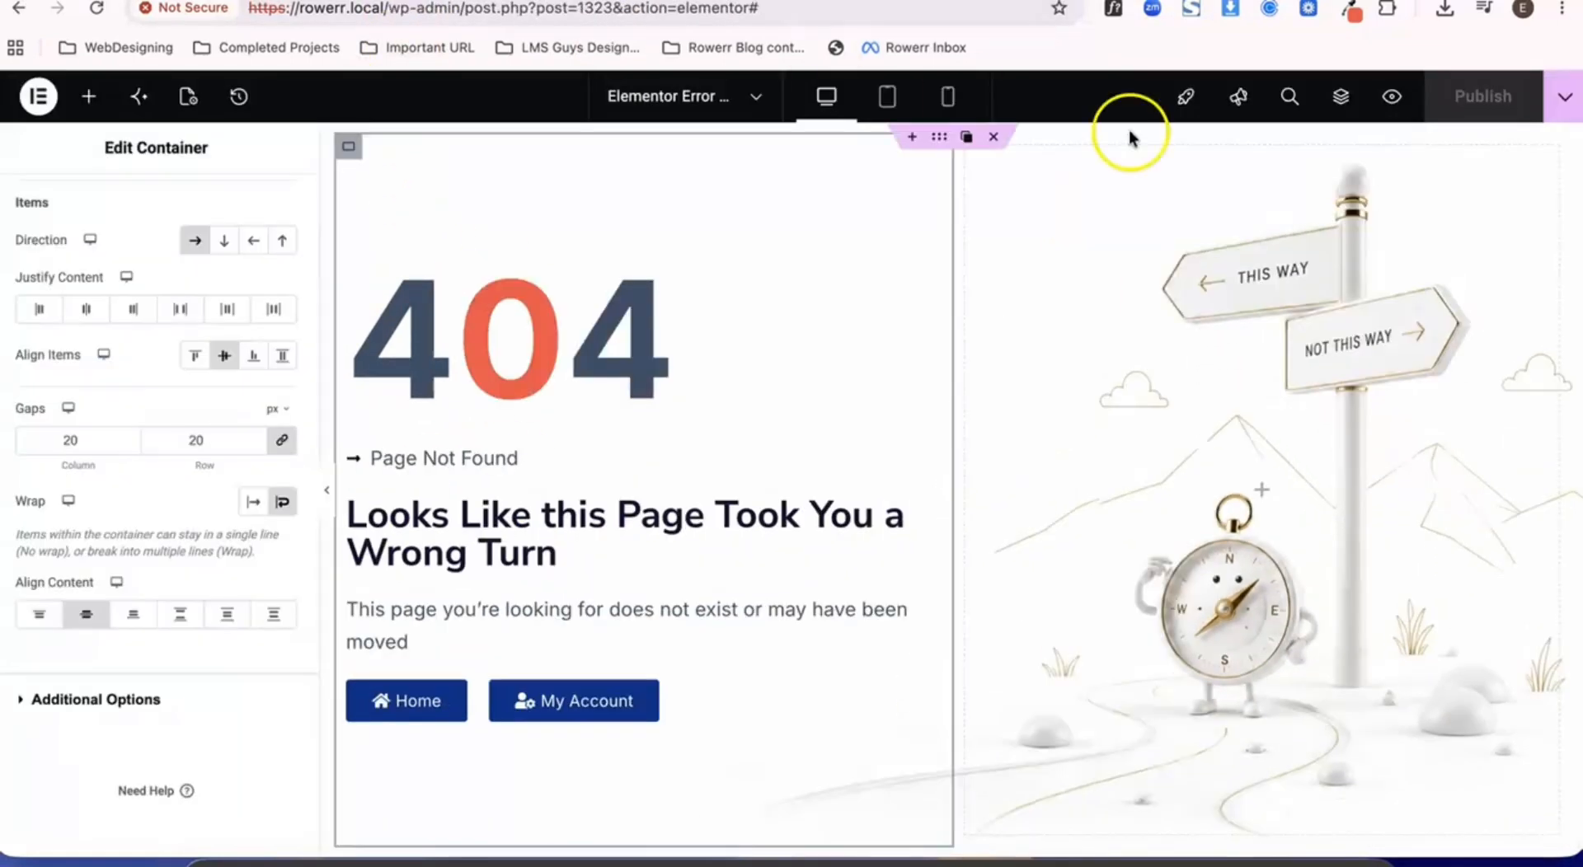
left_click(1394, 111)
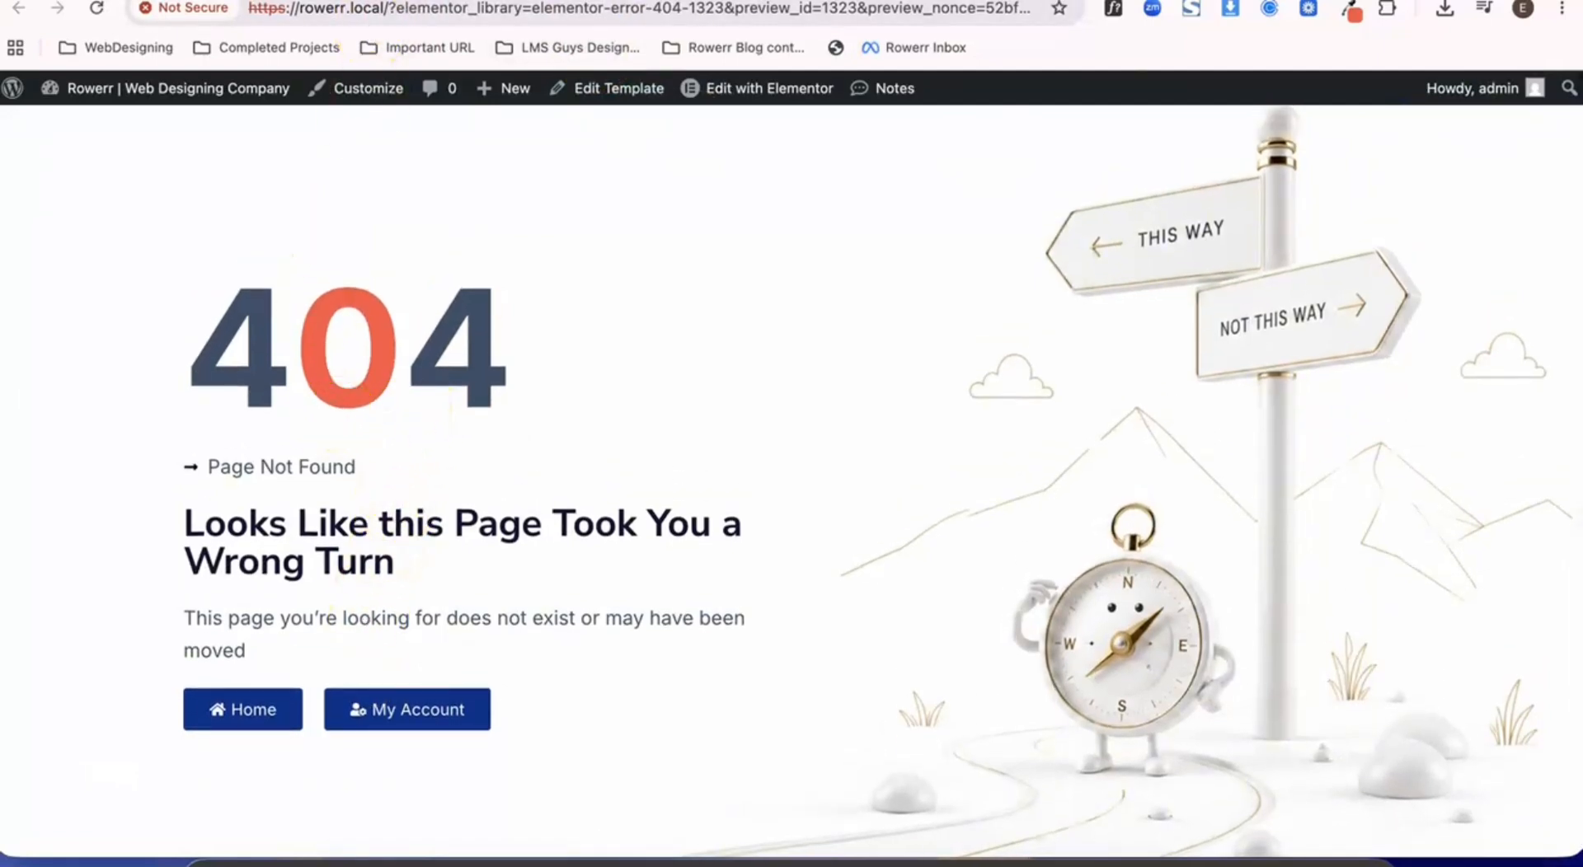
left_click(388, 0)
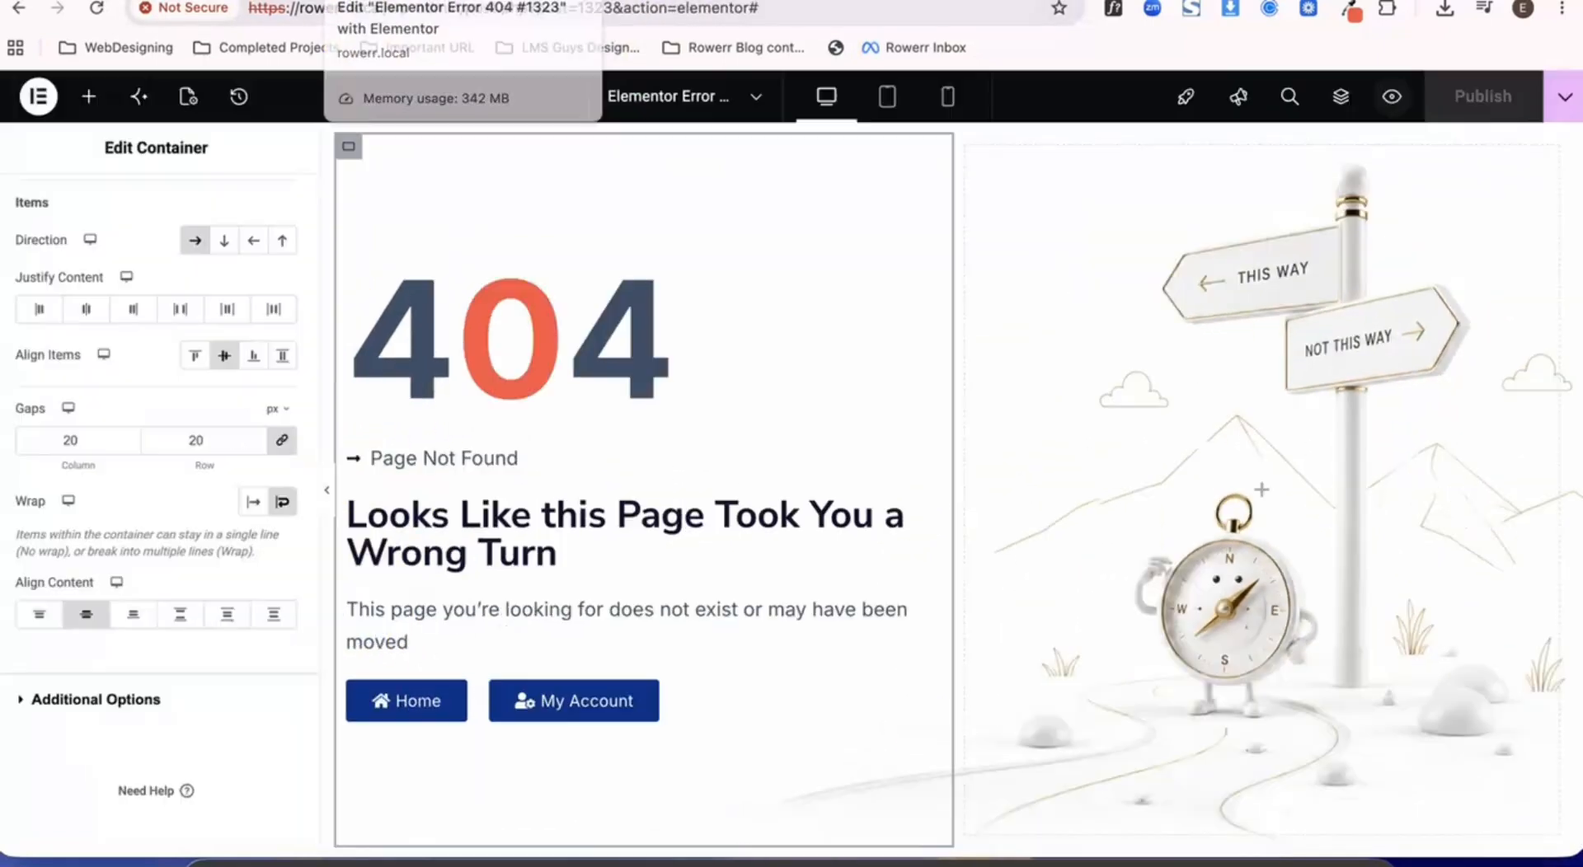
- Set the text color of the 404 text widget to the global Color 1 (#023088)
left_click(468, 419)
left_click(149, 210)
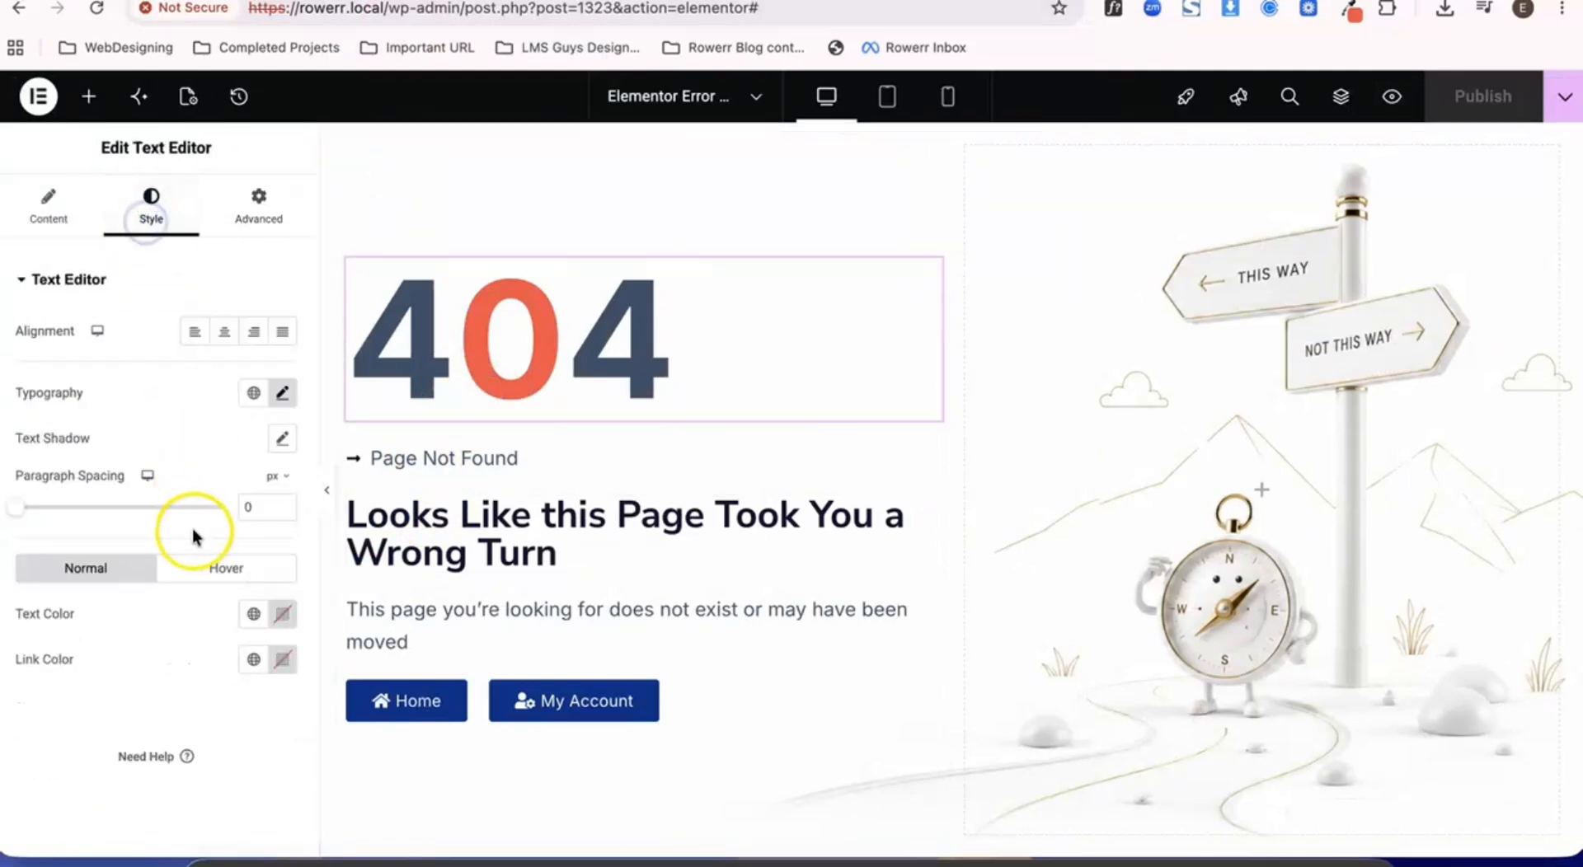
left_click(253, 613)
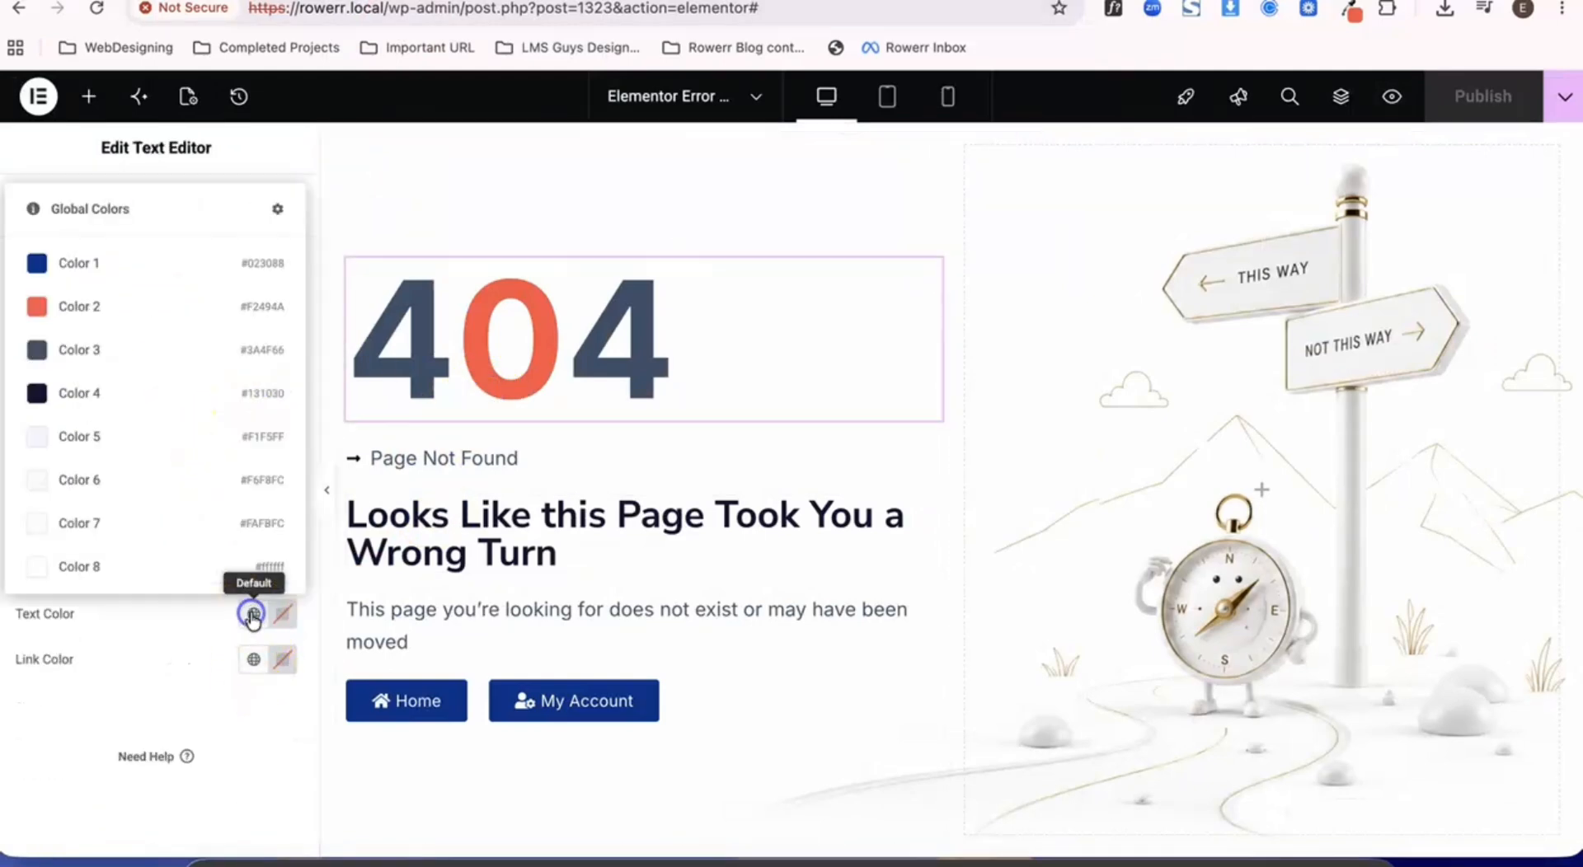
left_click(162, 261)
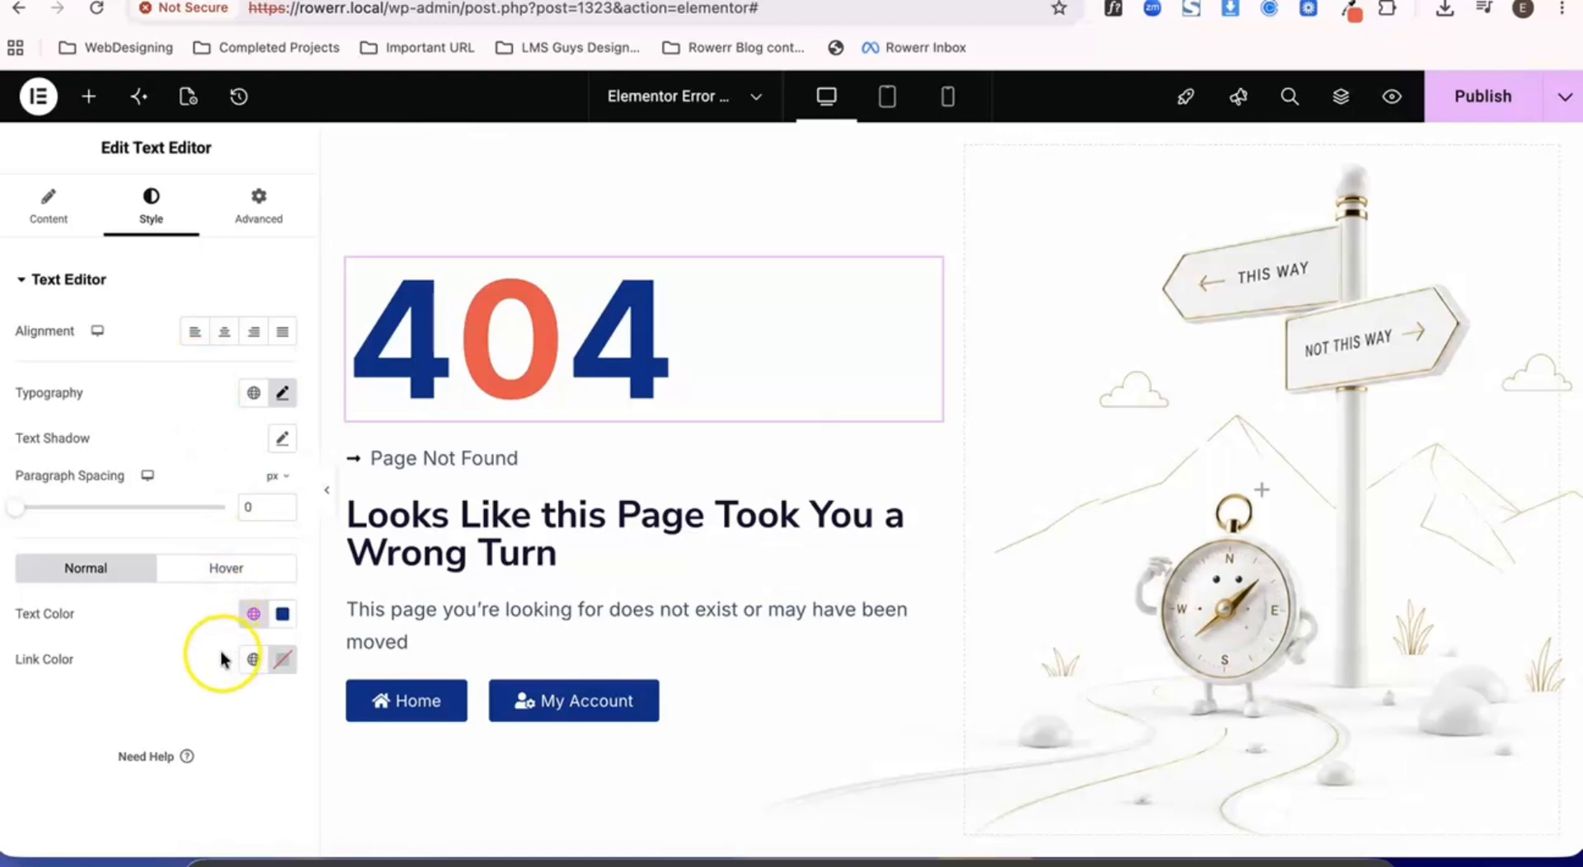
- Give the Page Not Found list icon the global Color 2 (#F2494A) and a size of 36 px
left_click(493, 459)
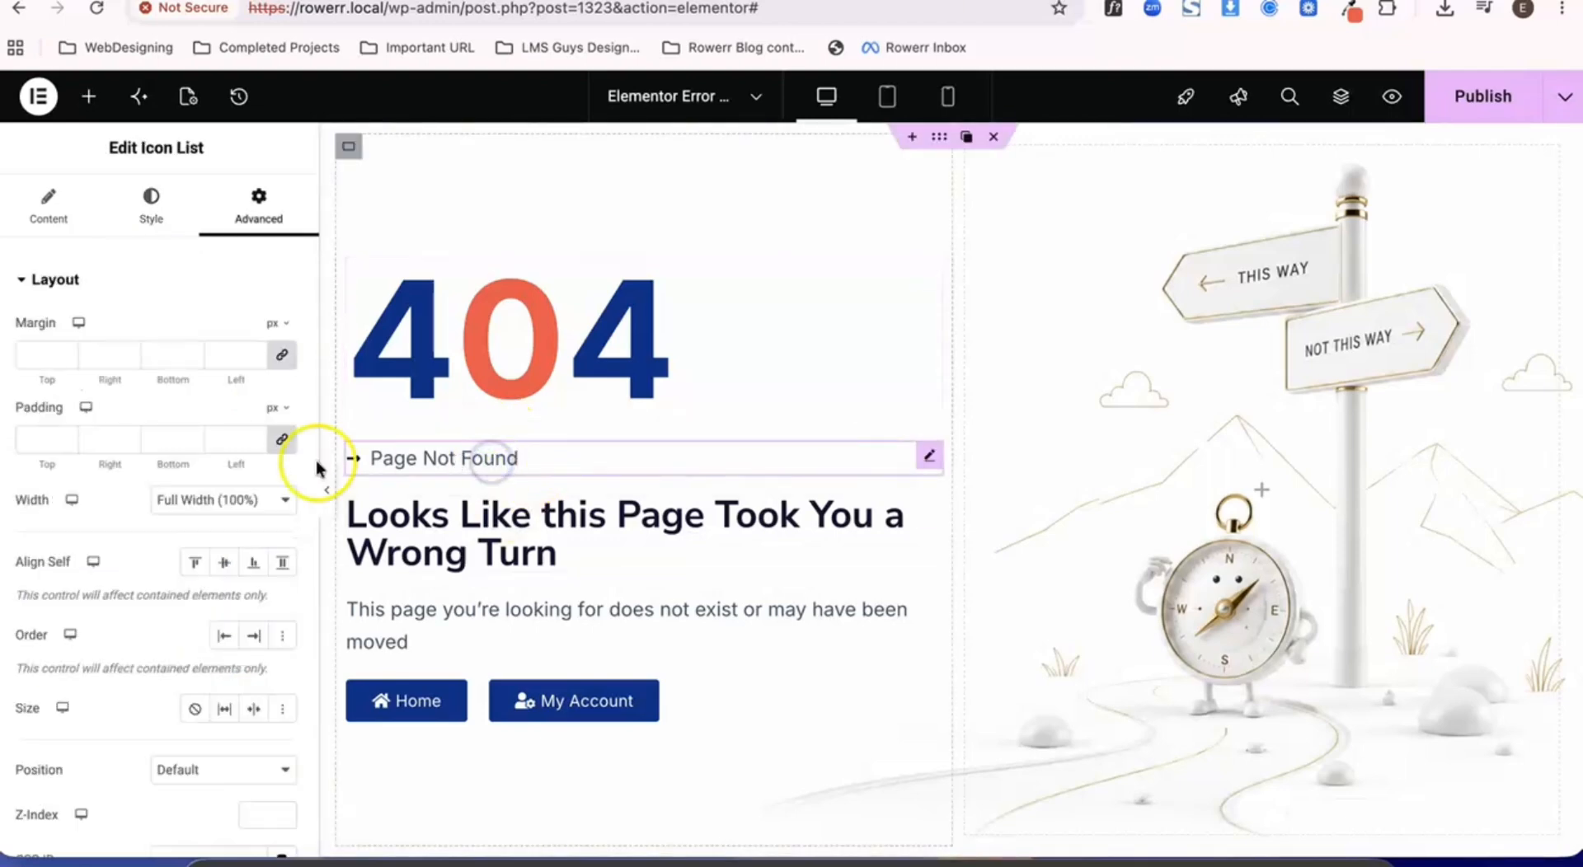
left_click(151, 208)
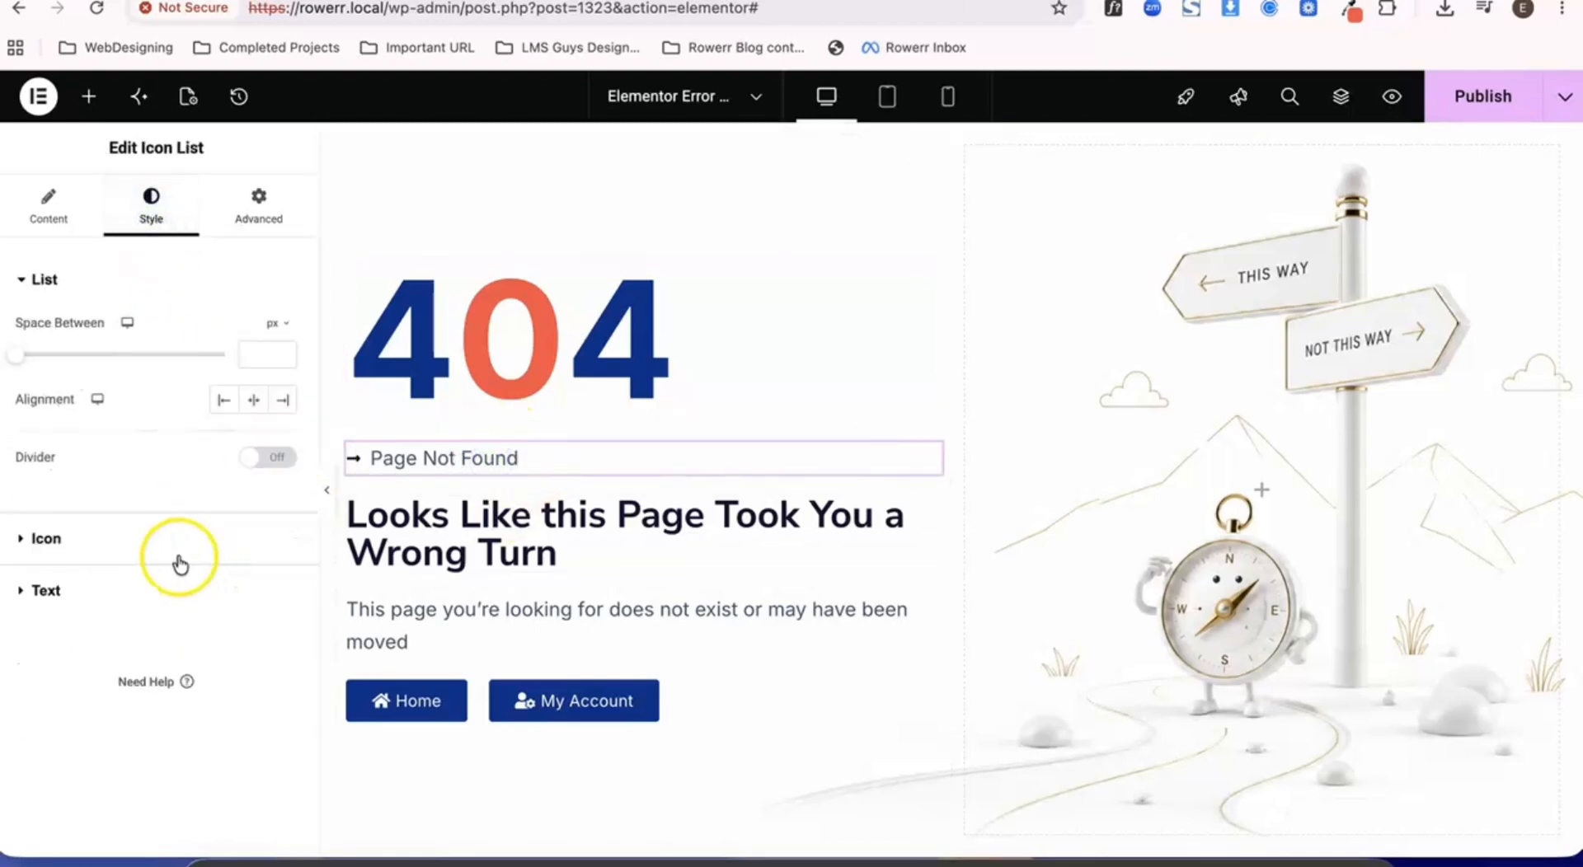
left_click(60, 538)
left_click(252, 430)
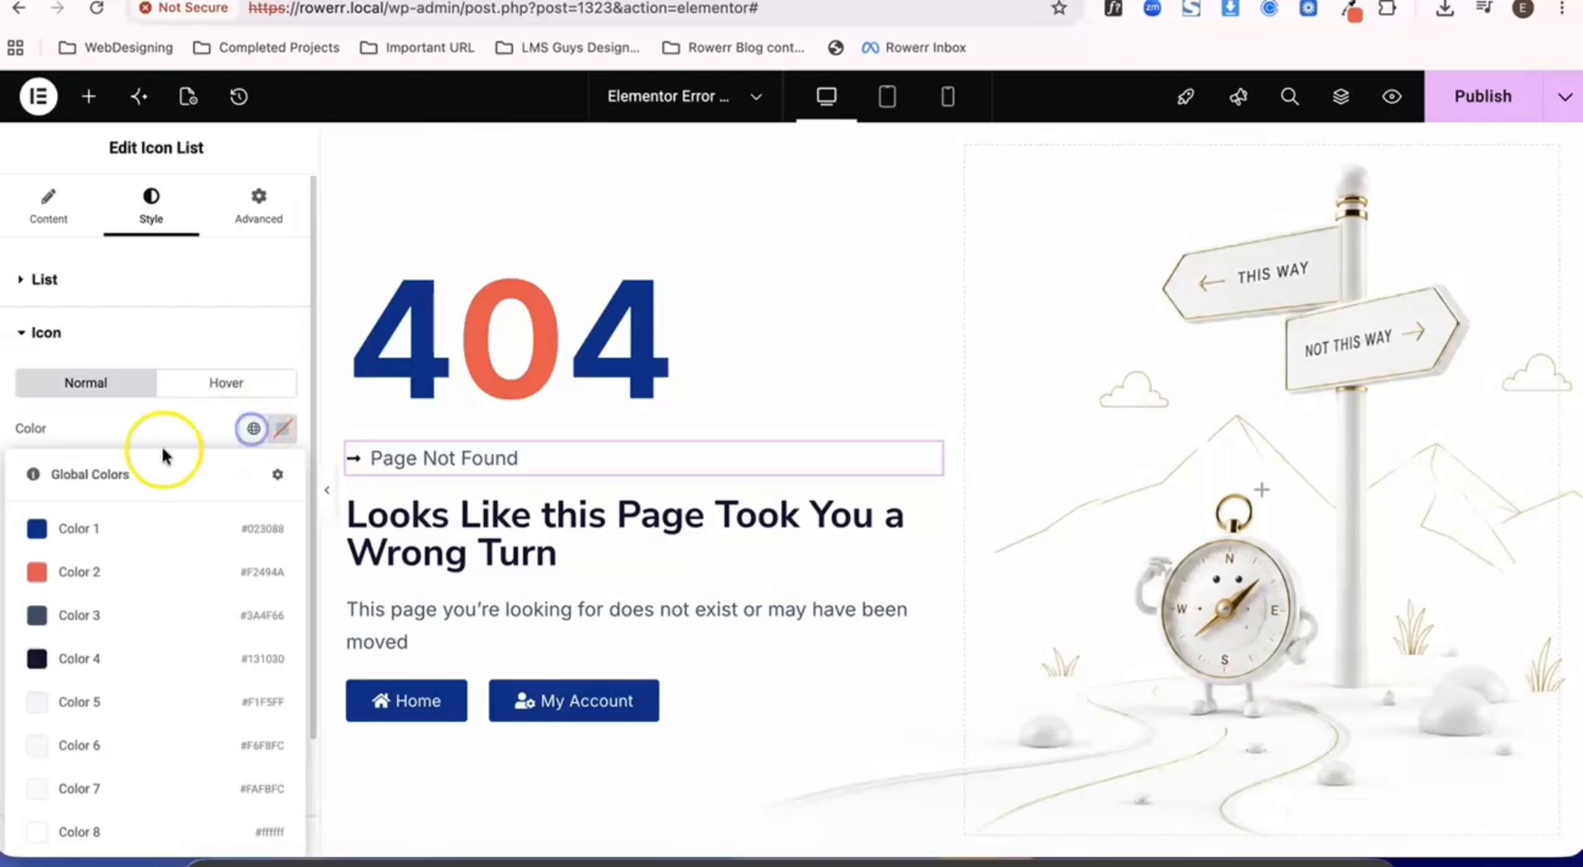
left_click(95, 570)
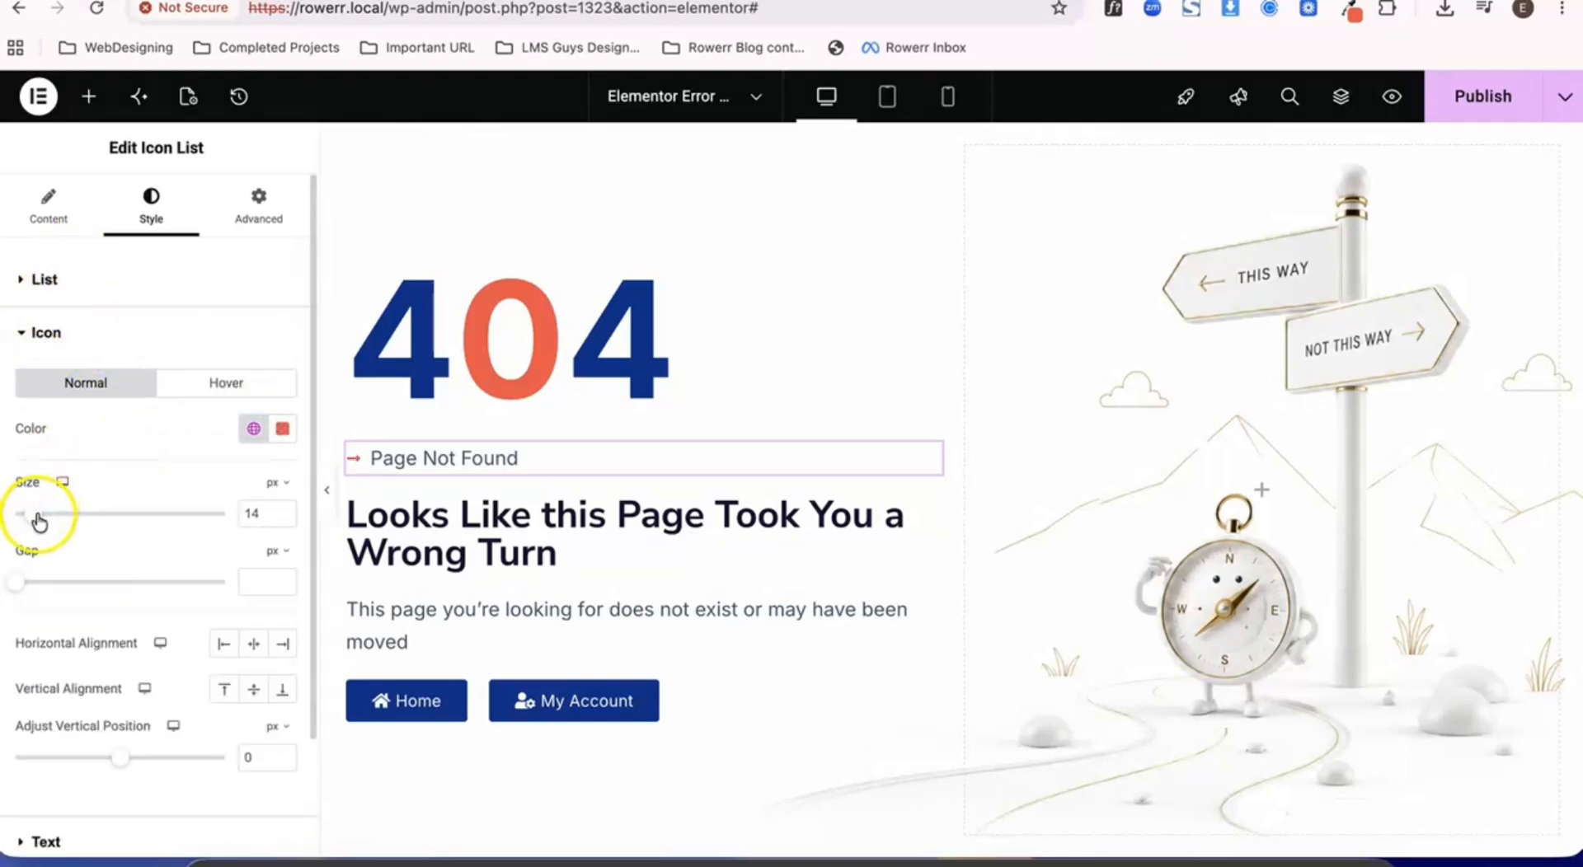
left_click_drag(38, 518, 87, 520)
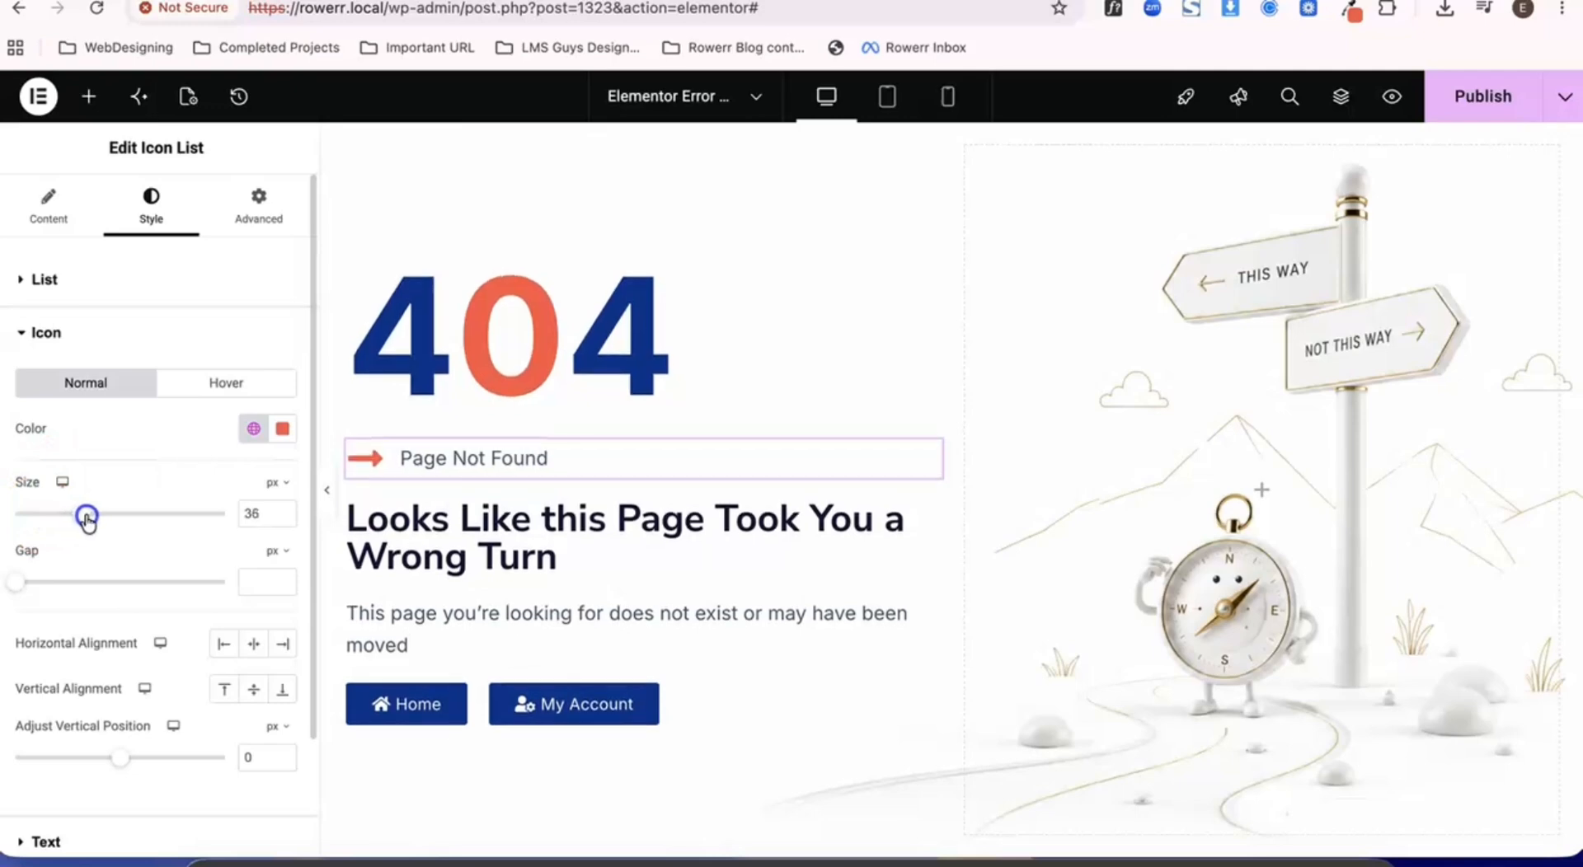
- Set the Page Not Found list text to weight 600 (Semi Bold) and size 18 px
scroll(213, 478, "down", 3)
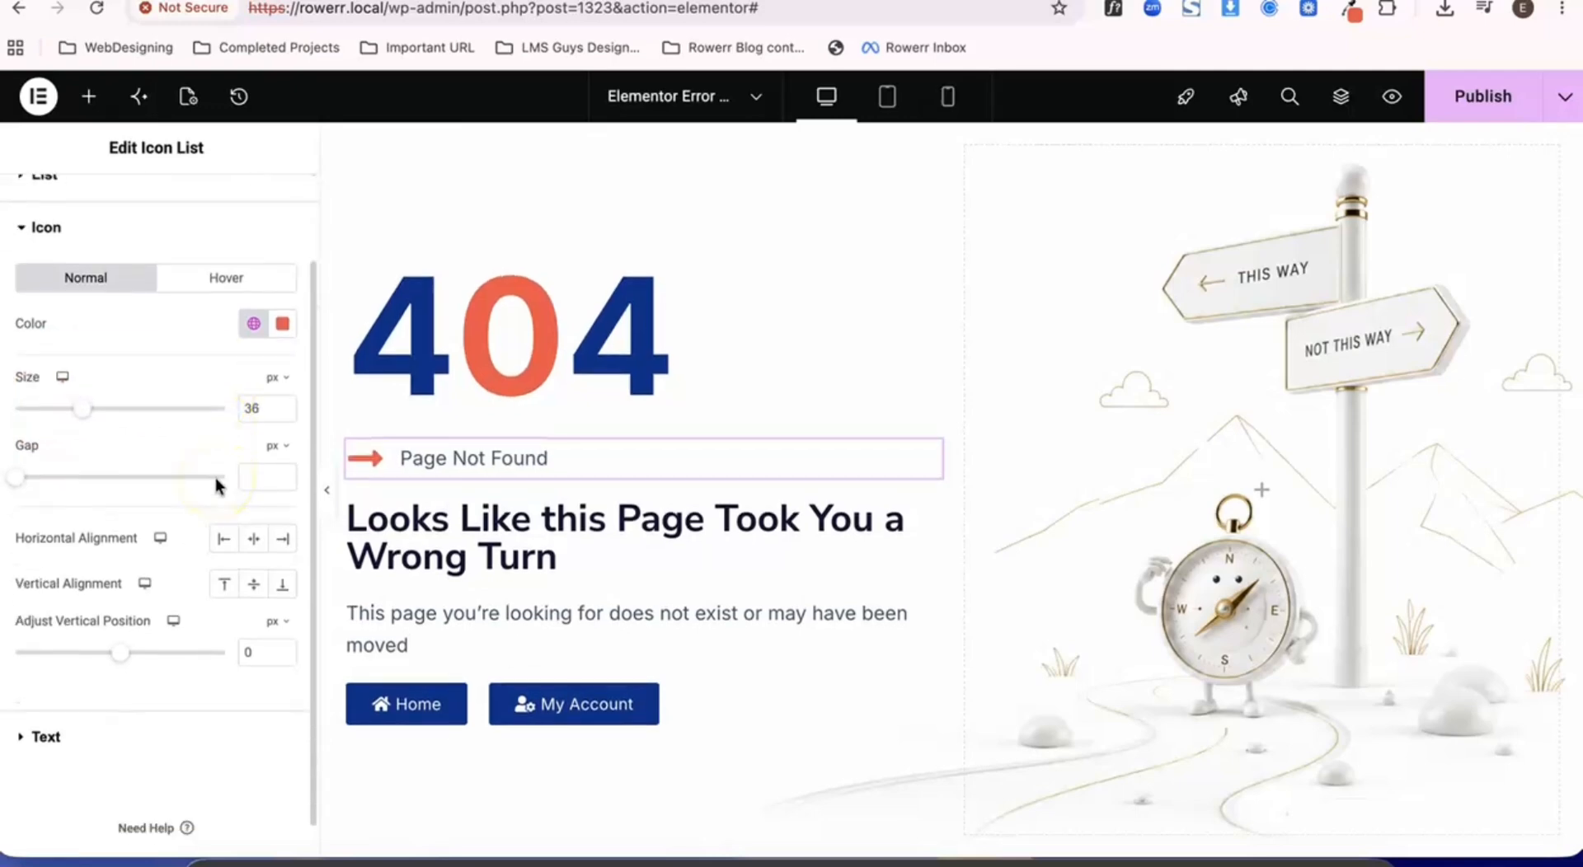
left_click(72, 720)
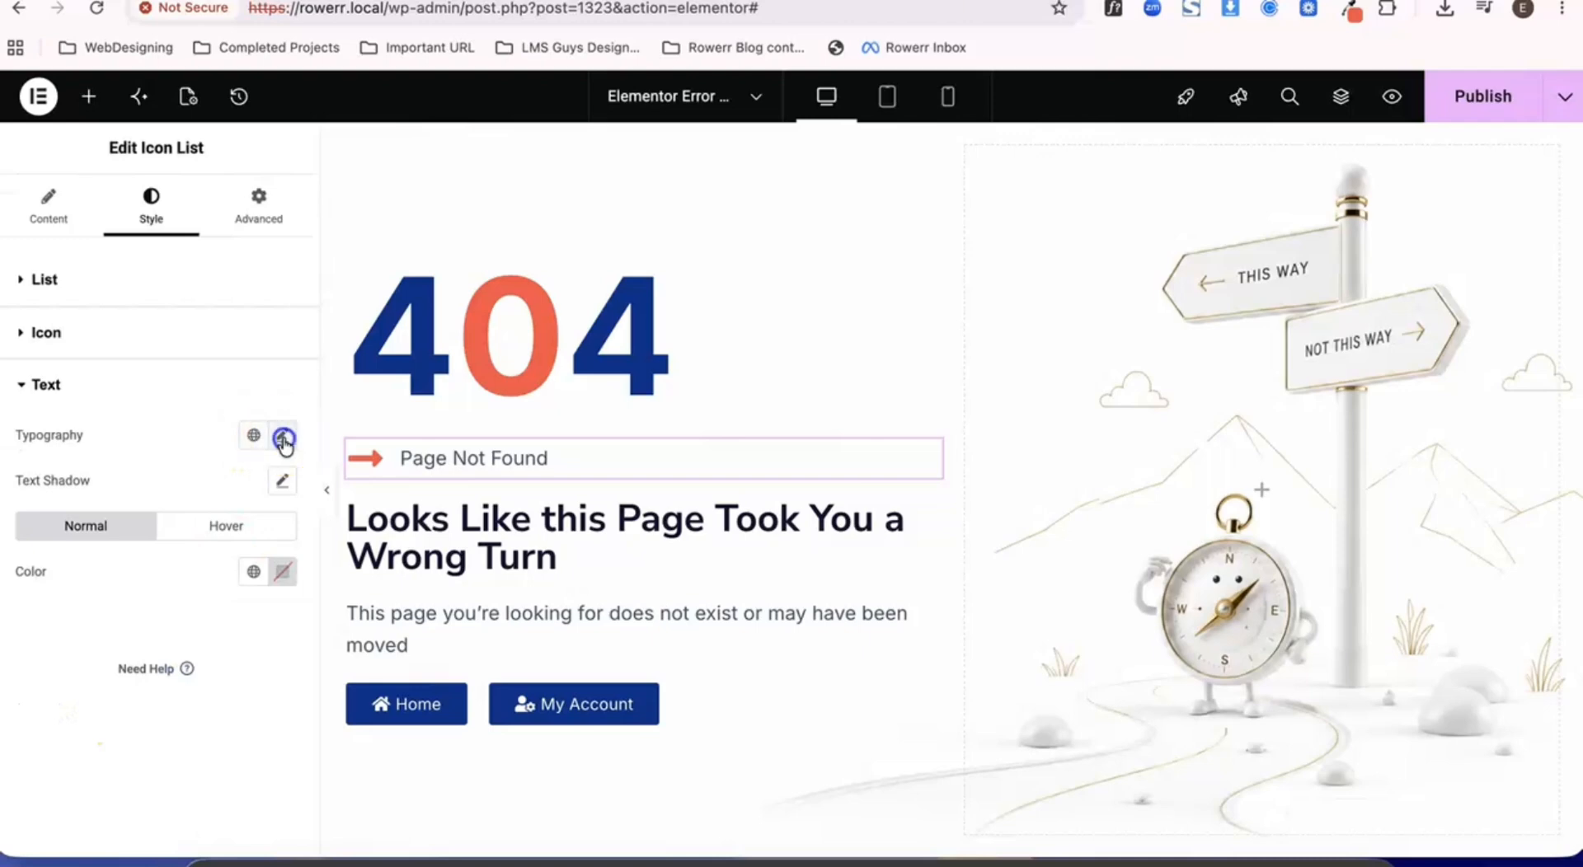
left_click(283, 439)
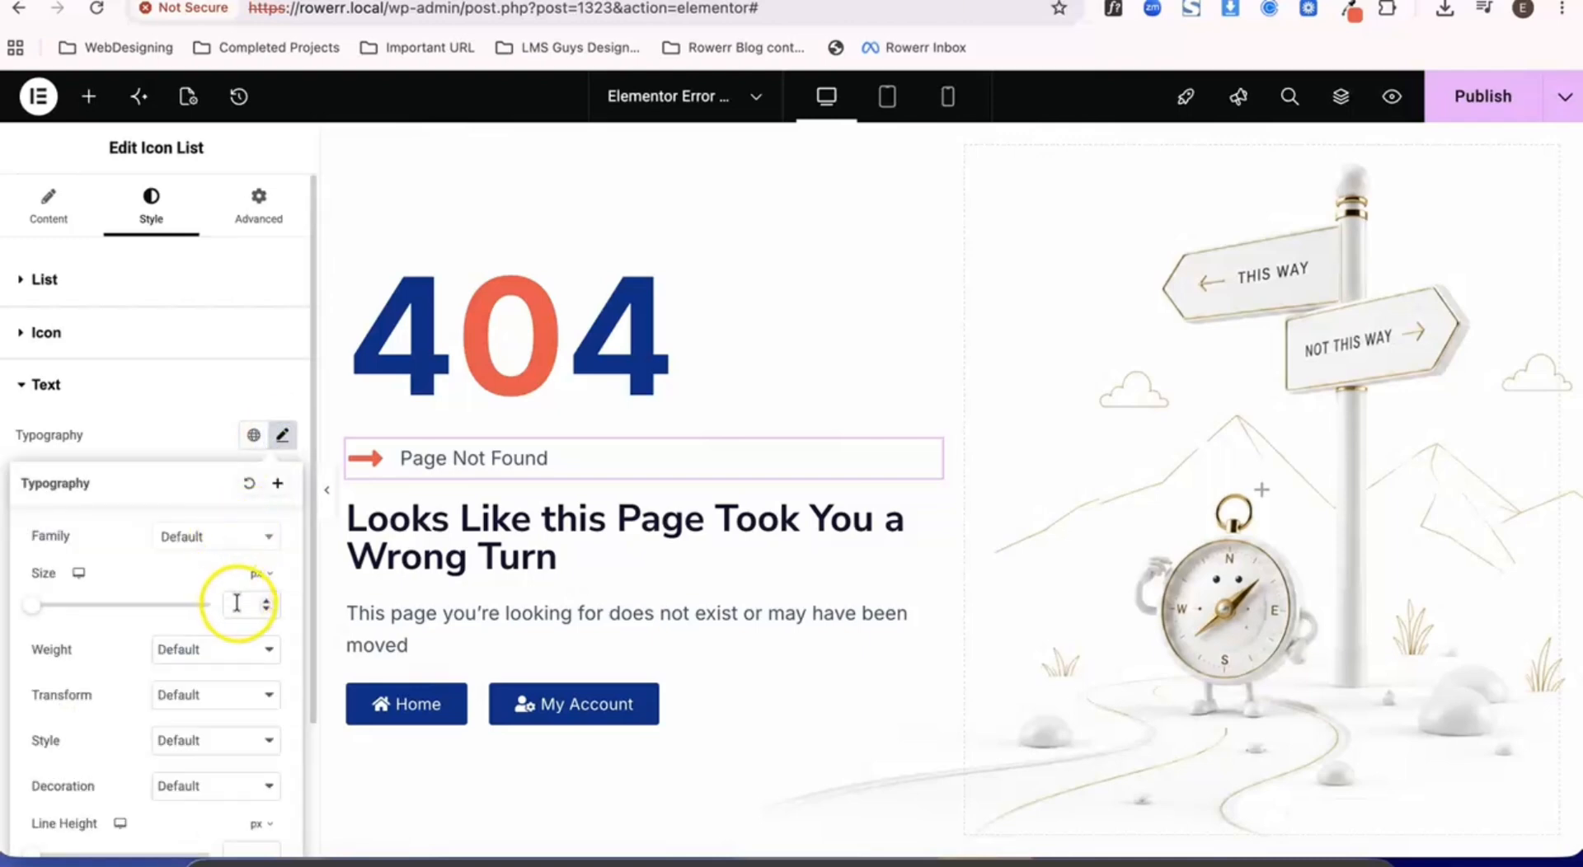
left_click(233, 650)
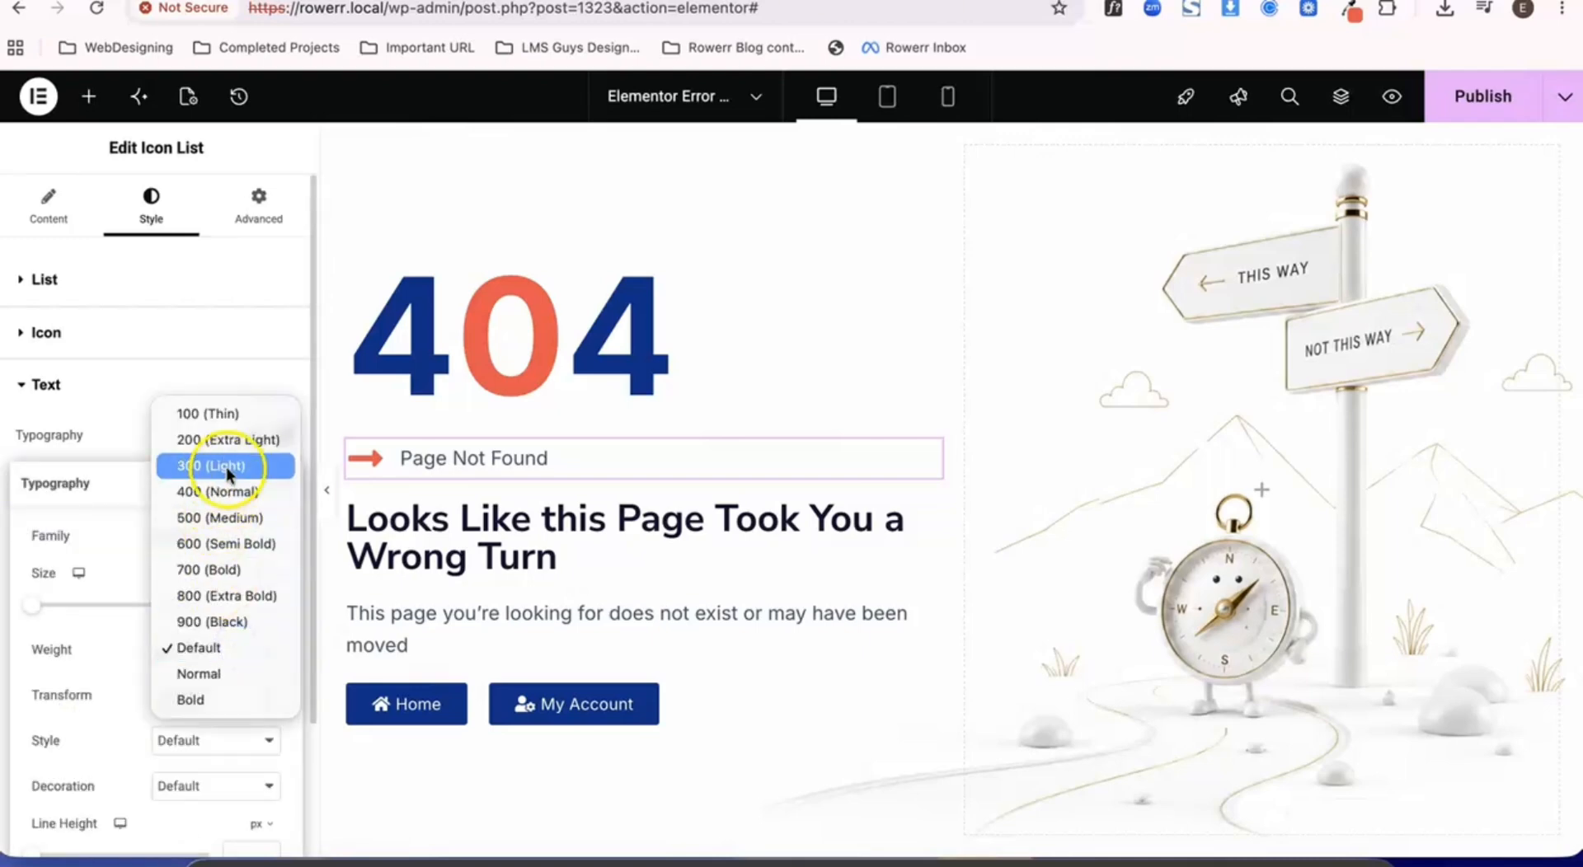
left_click(220, 541)
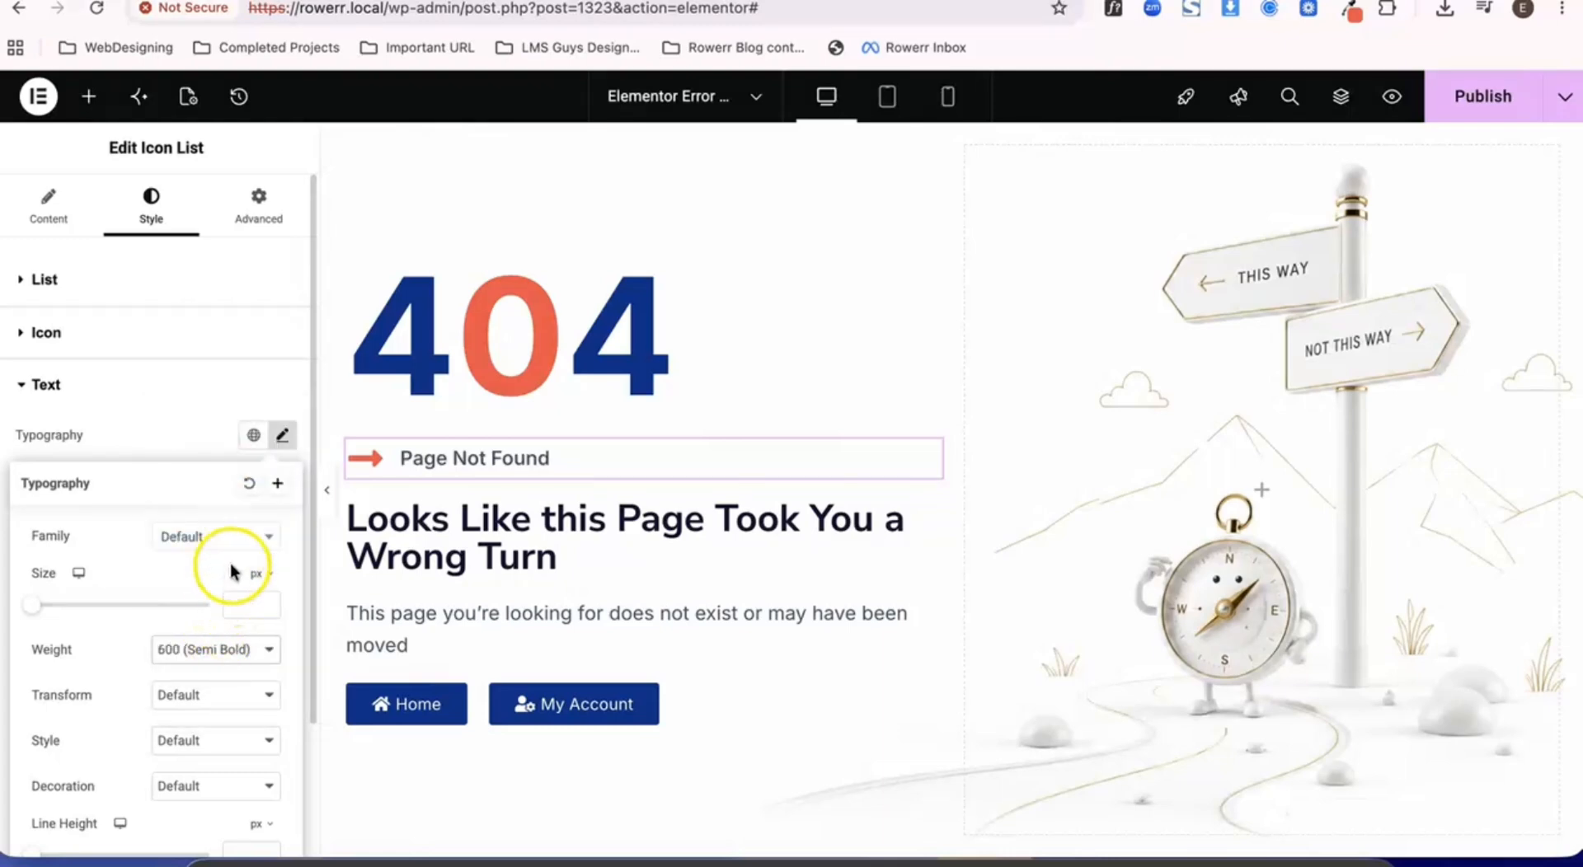
type("16")
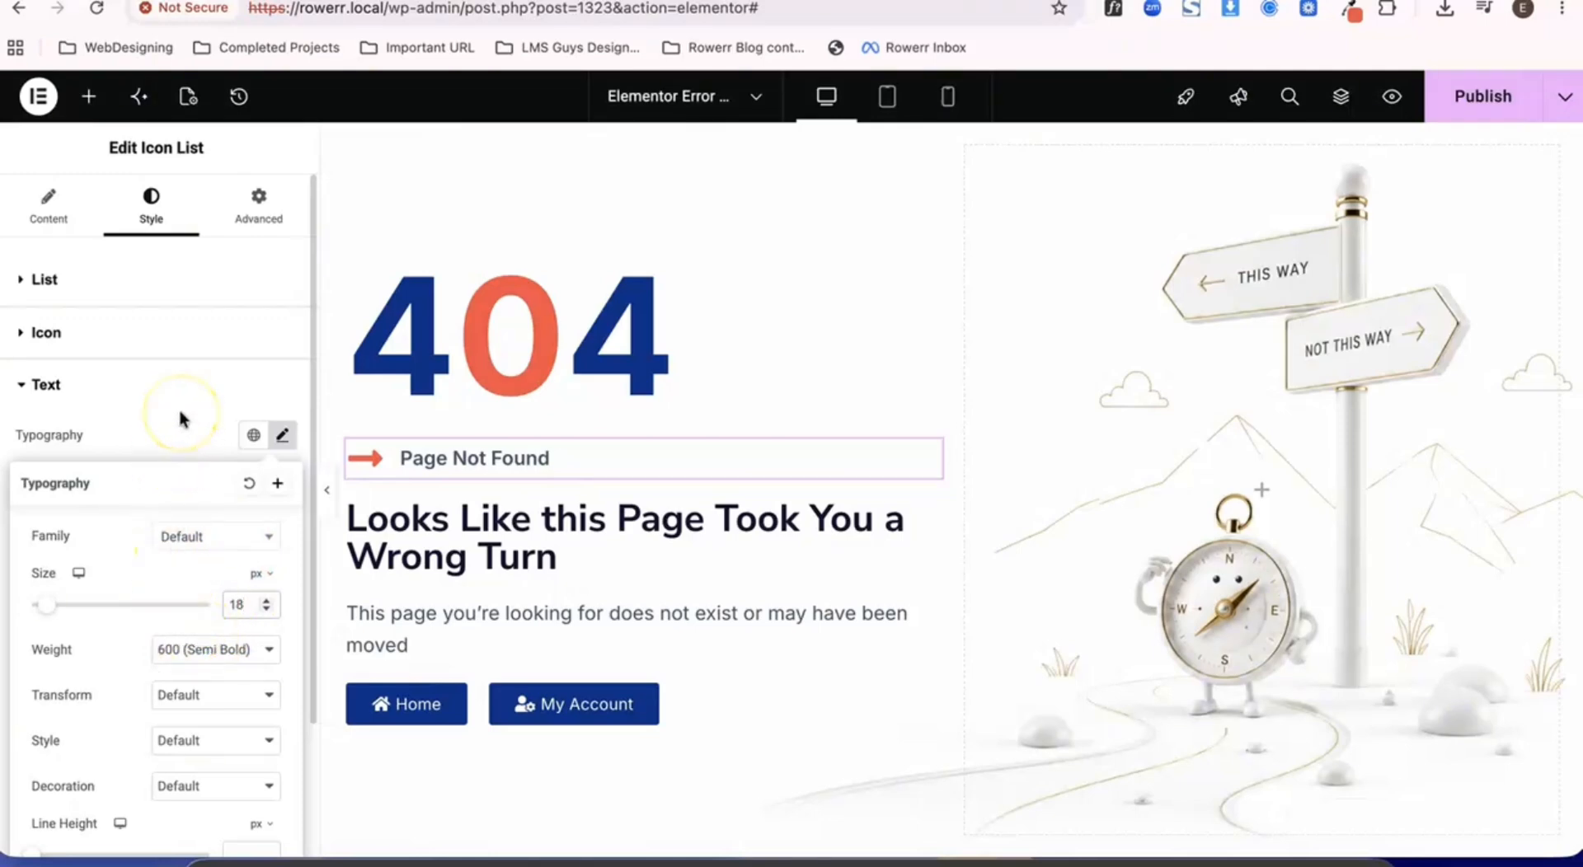
- Set the Page Not Found list text color to the global Color 2
left_click(202, 437)
left_click(250, 573)
left_click(170, 264)
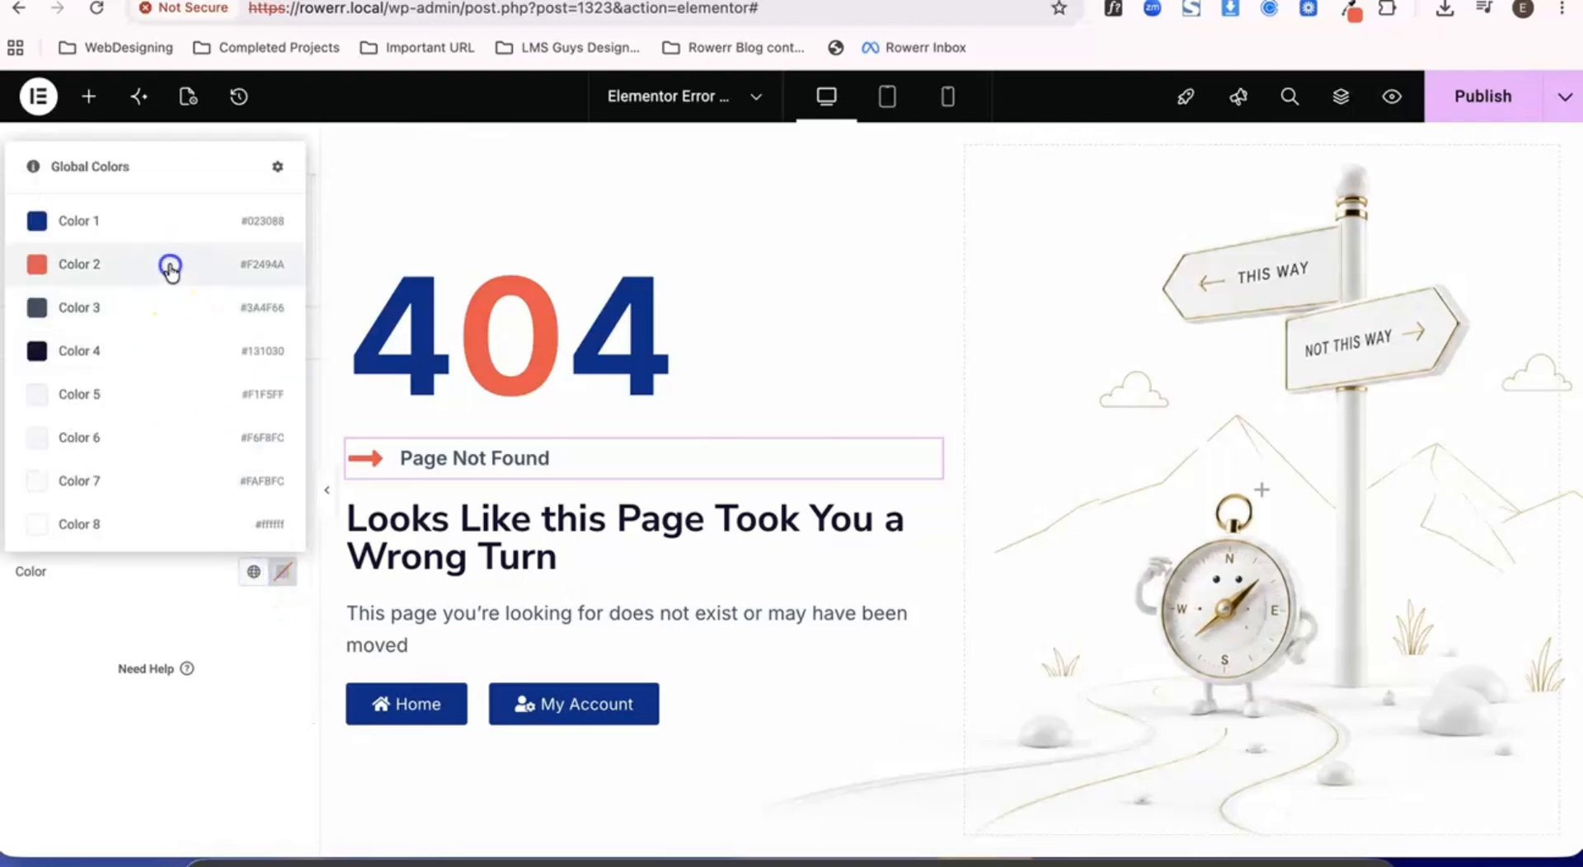
- Set the typography size of the "Looks Like this Page Took You a Wrong Turn" heading to 50 px
left_click(592, 546)
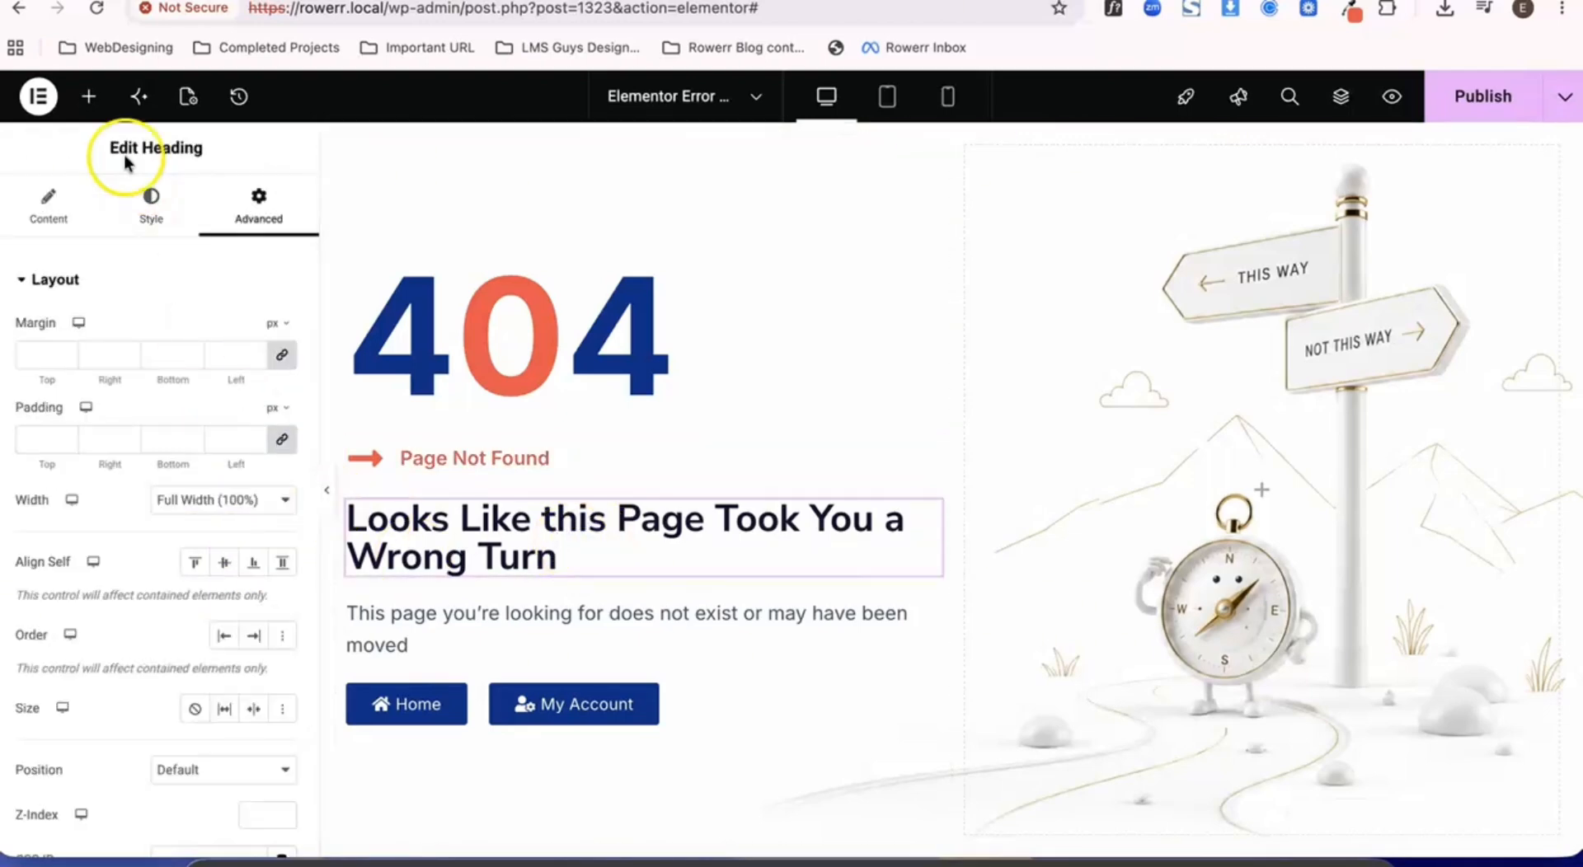
left_click(151, 205)
left_click(281, 392)
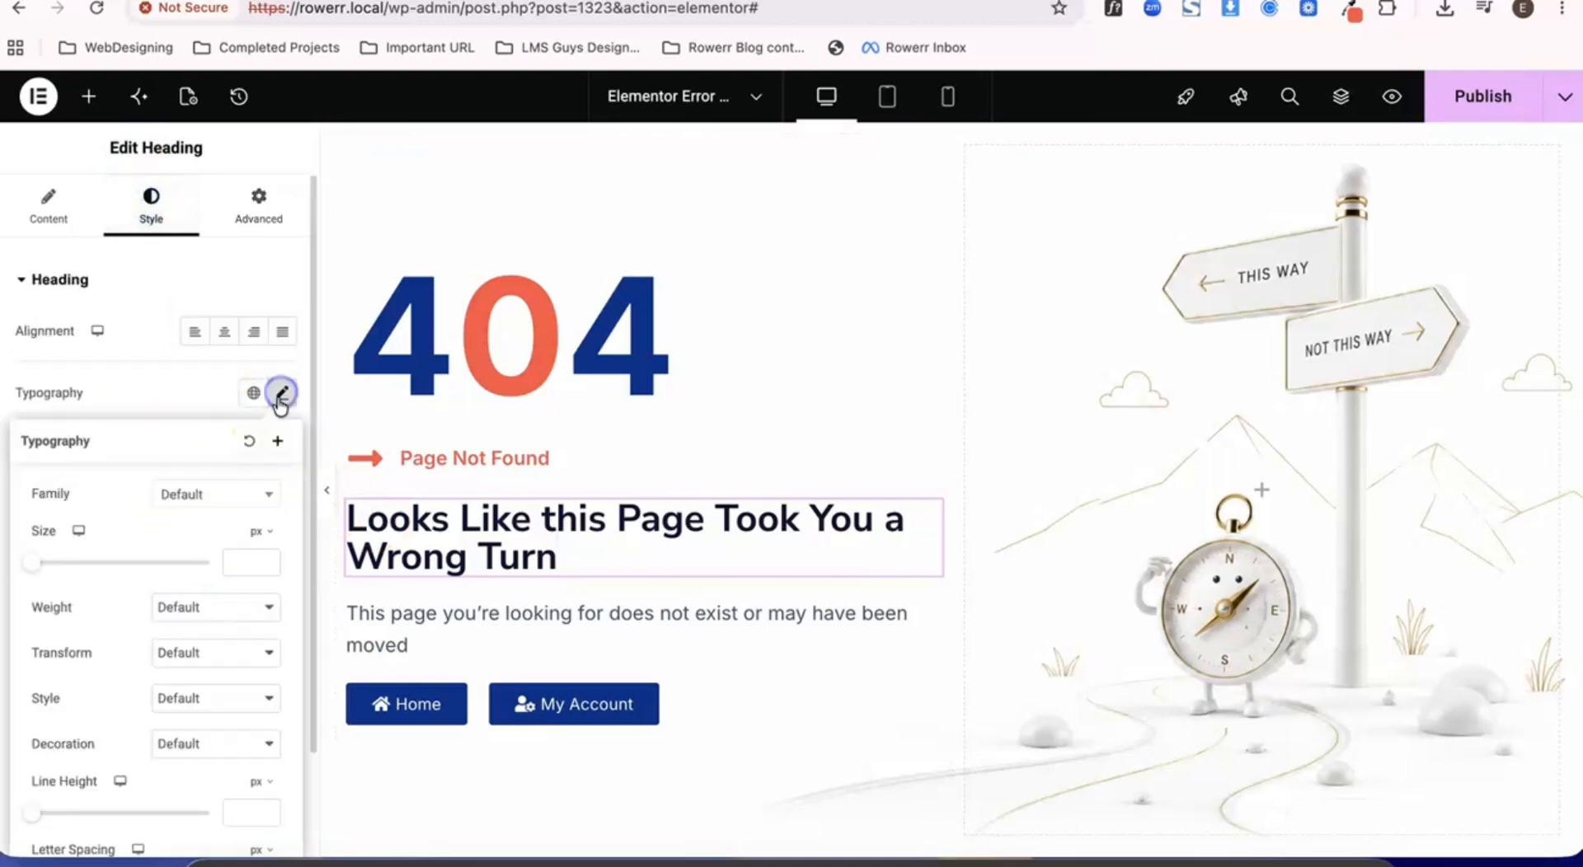
left_click(237, 559)
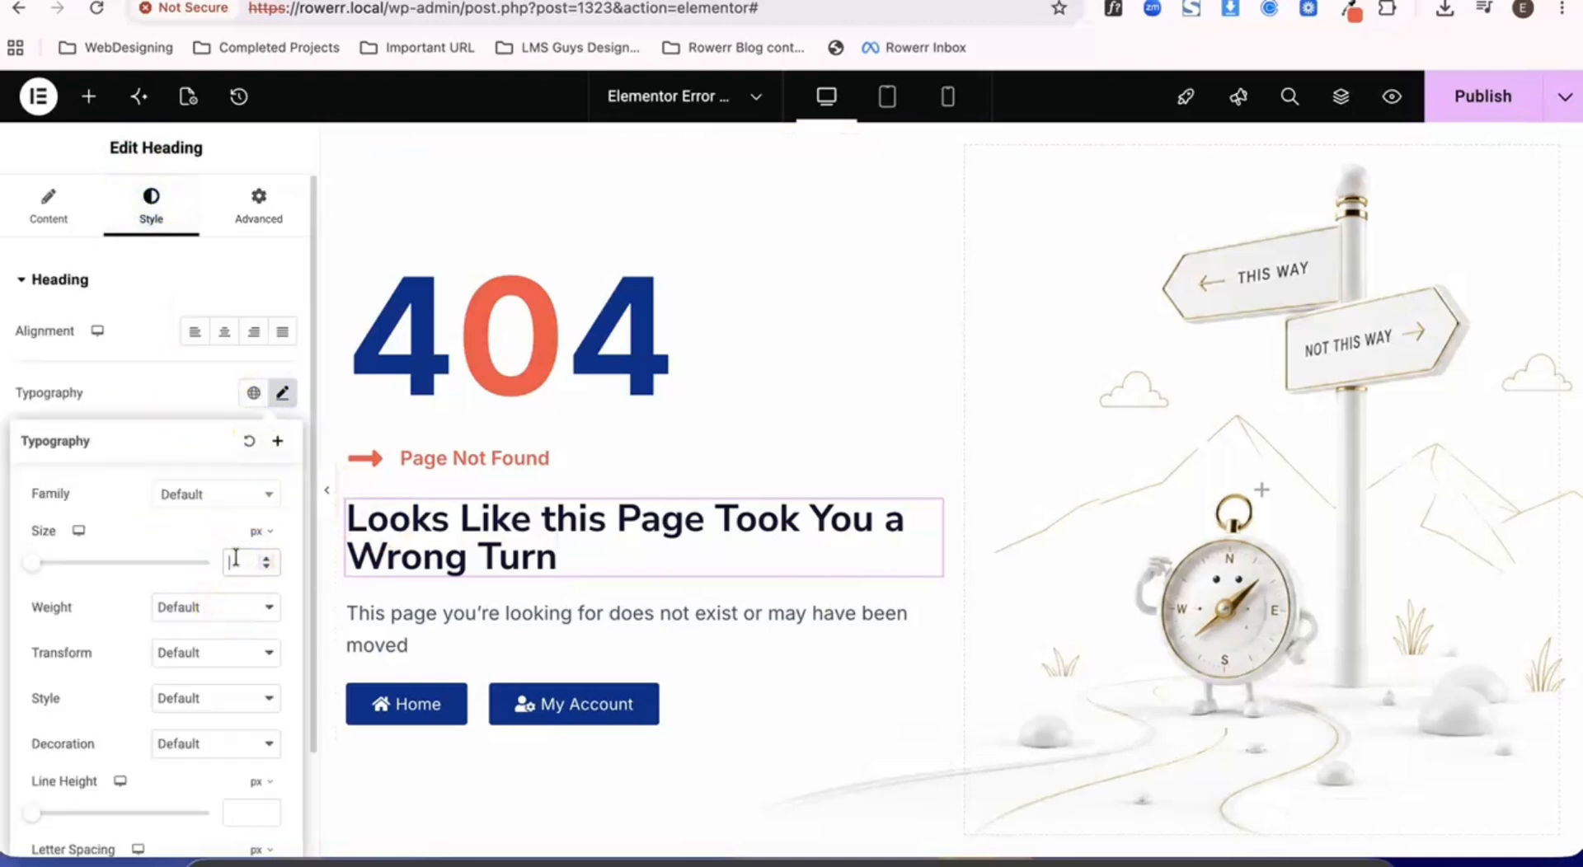
type("50")
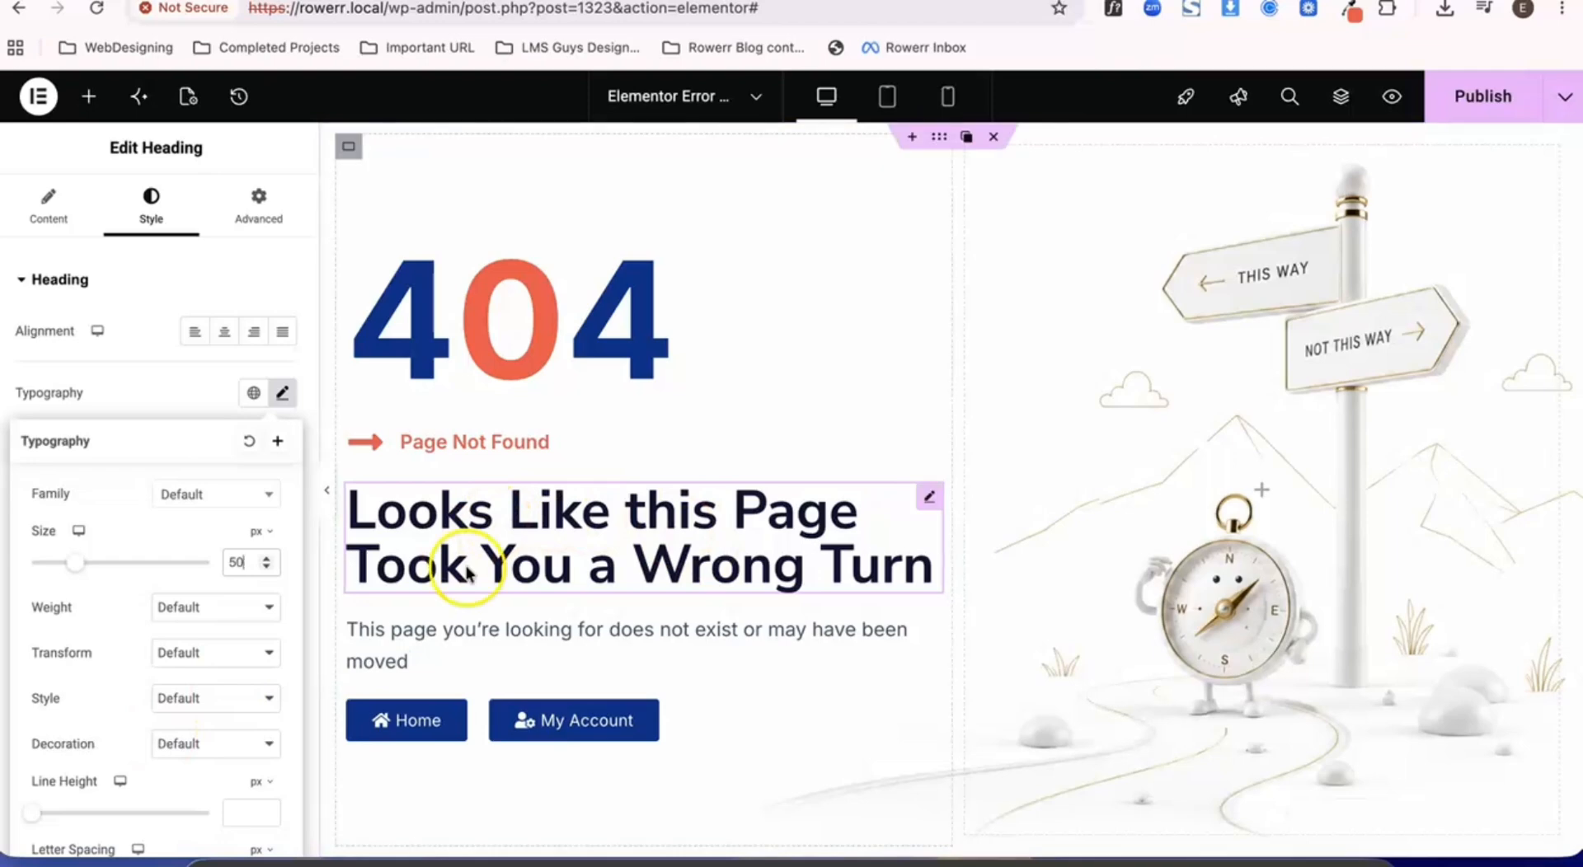
- Set the typography size of the description text below the heading to 24 px
left_click(442, 639)
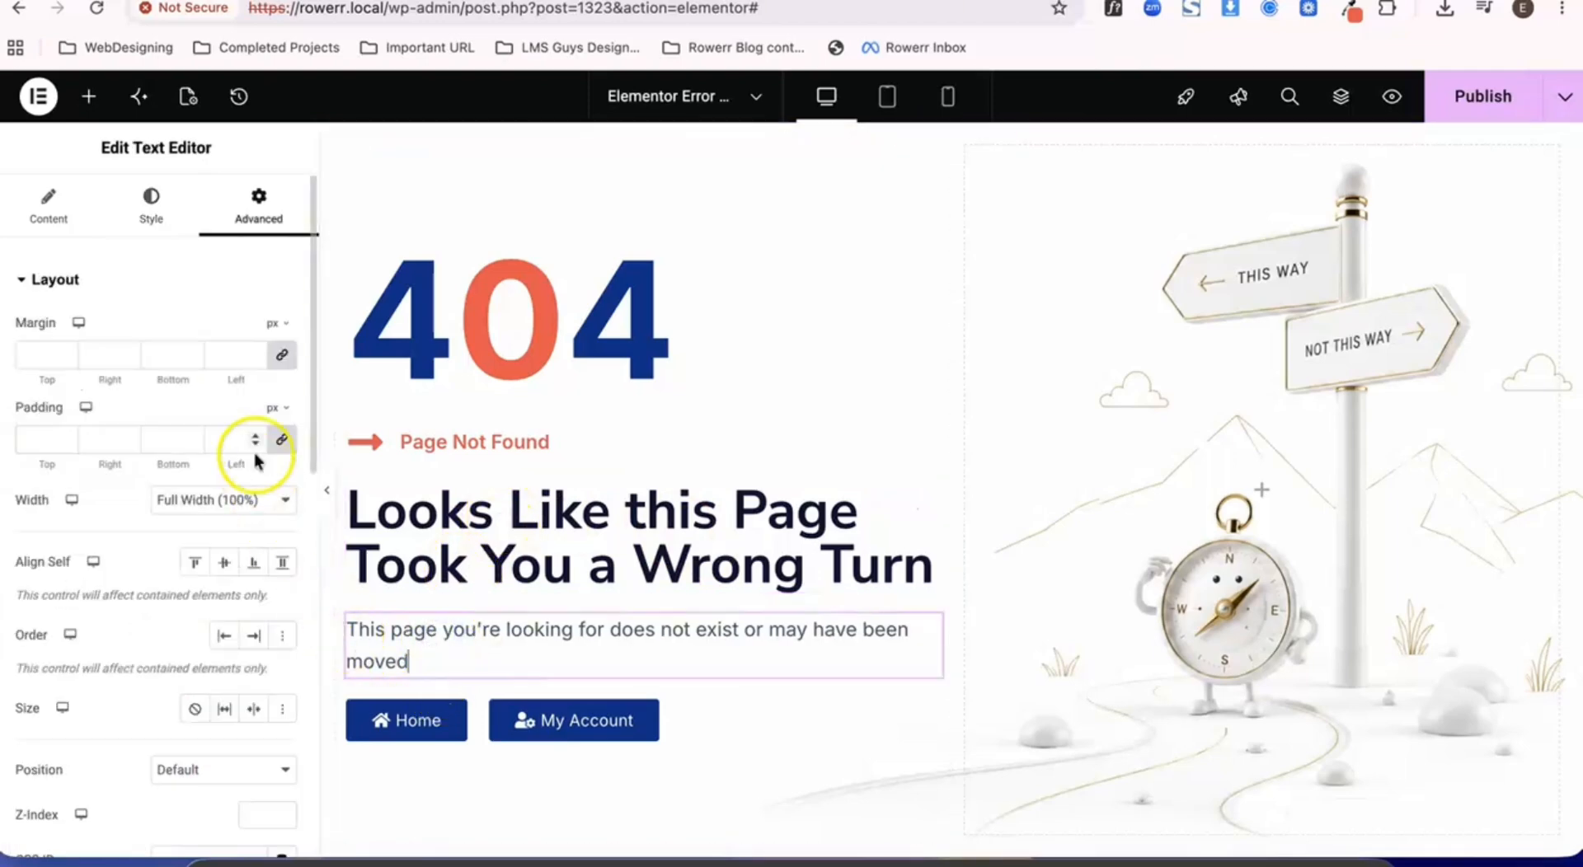
left_click(153, 221)
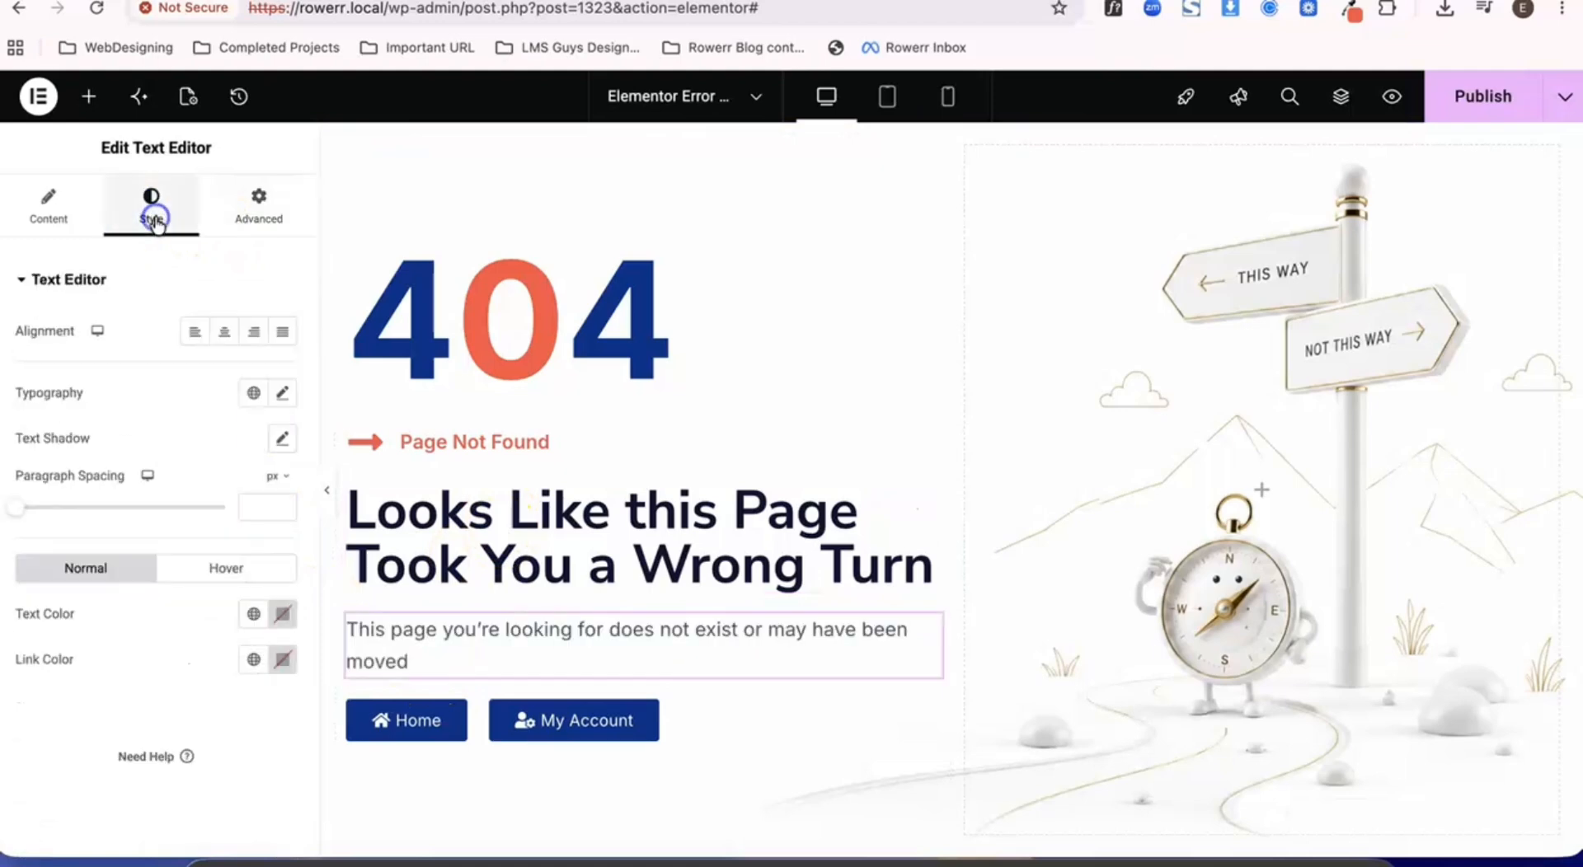
left_click(282, 393)
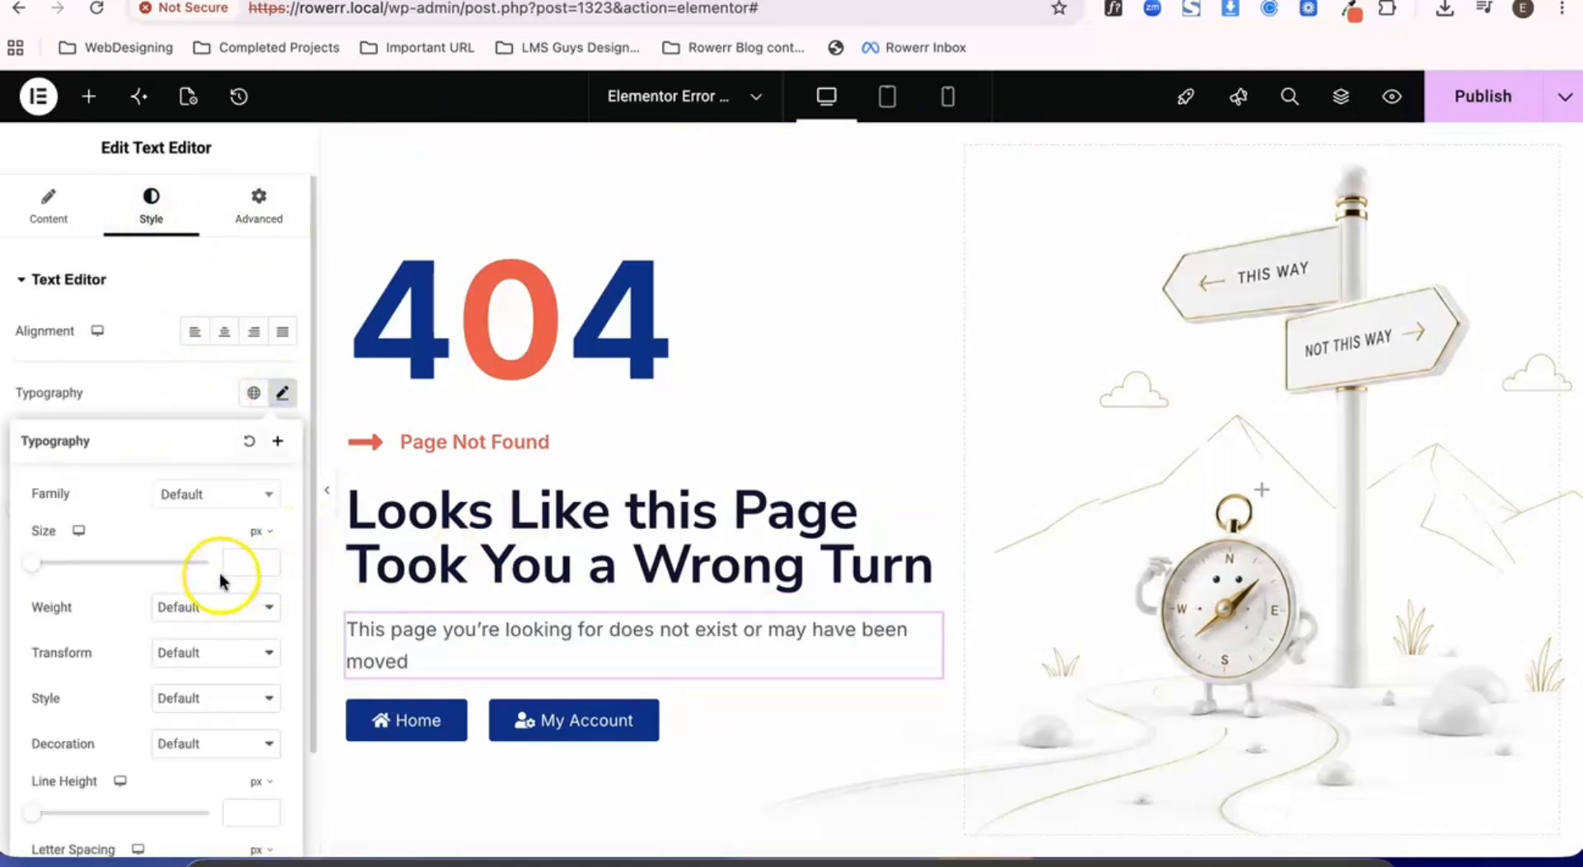
left_click(237, 561)
type("22")
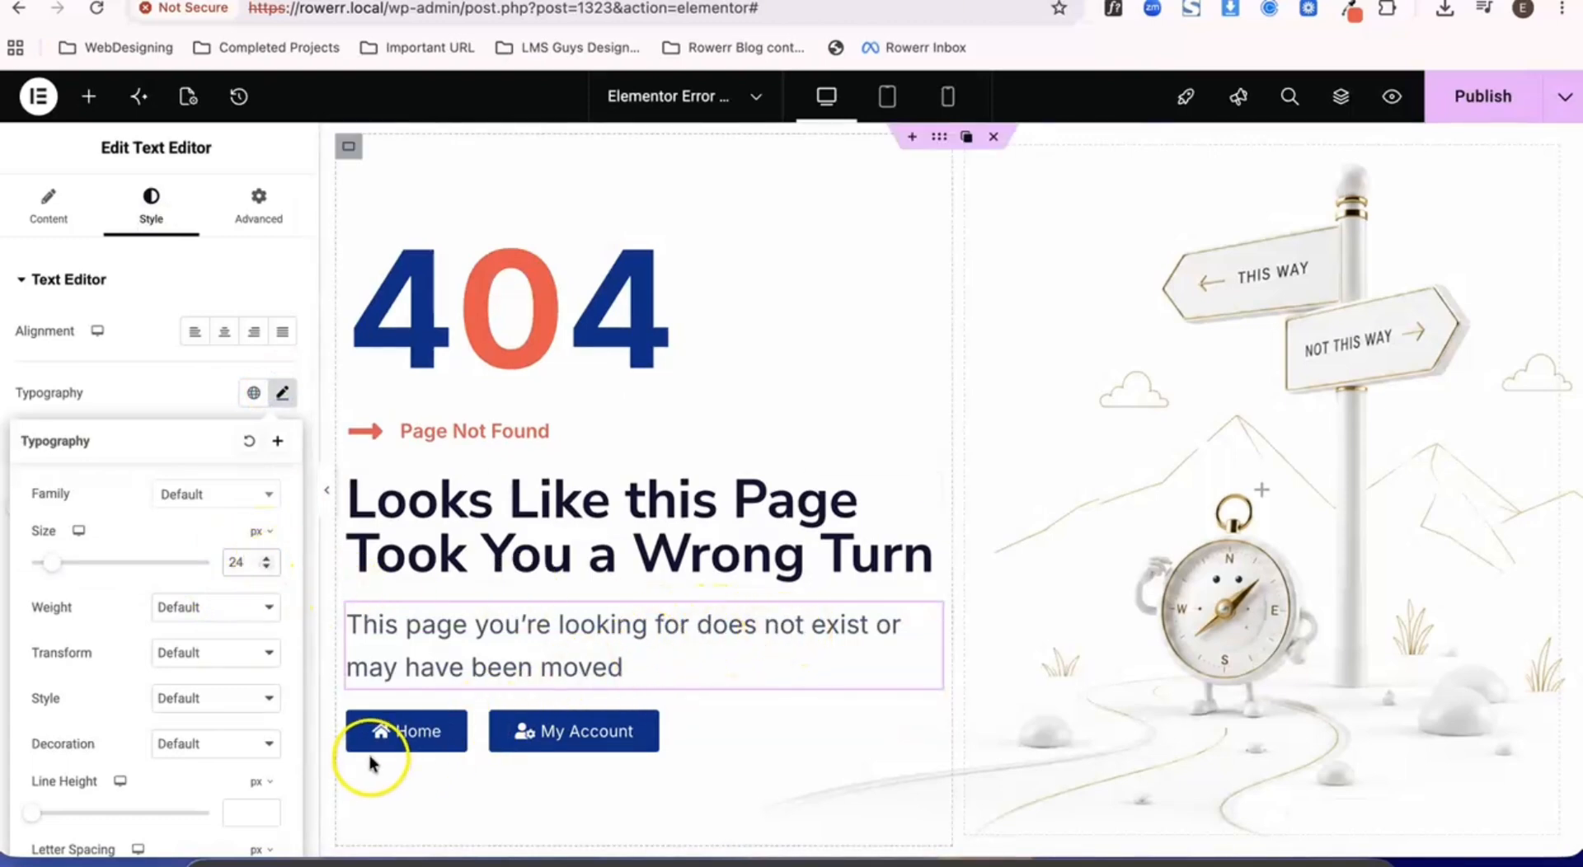
- Set the Home button's text color to the global Color 2 (#F2494A)
scroll(654, 749, "down", 2)
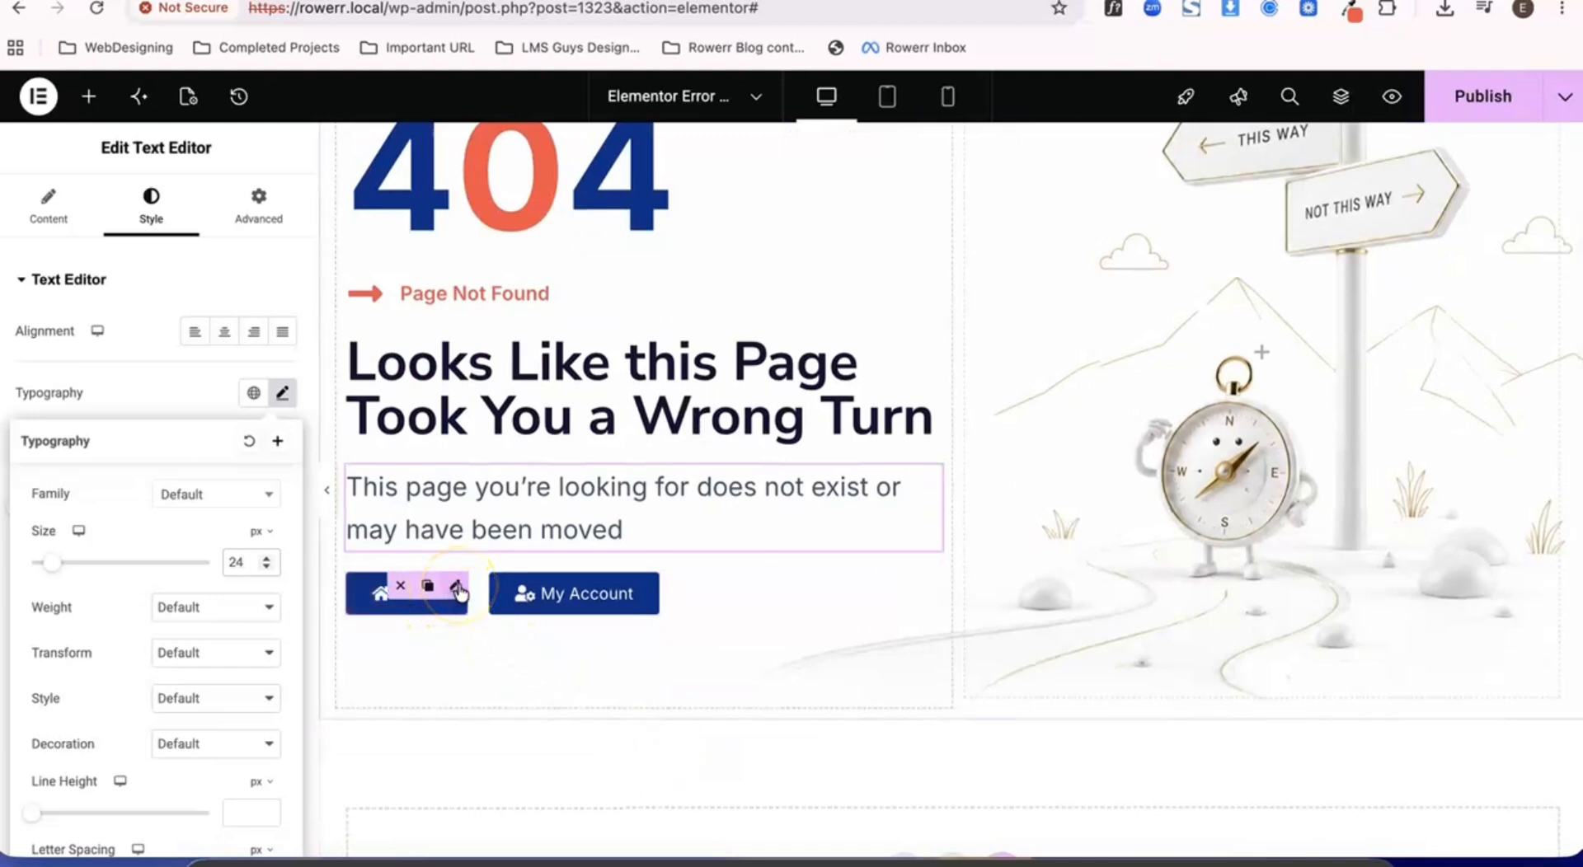
left_click(457, 587)
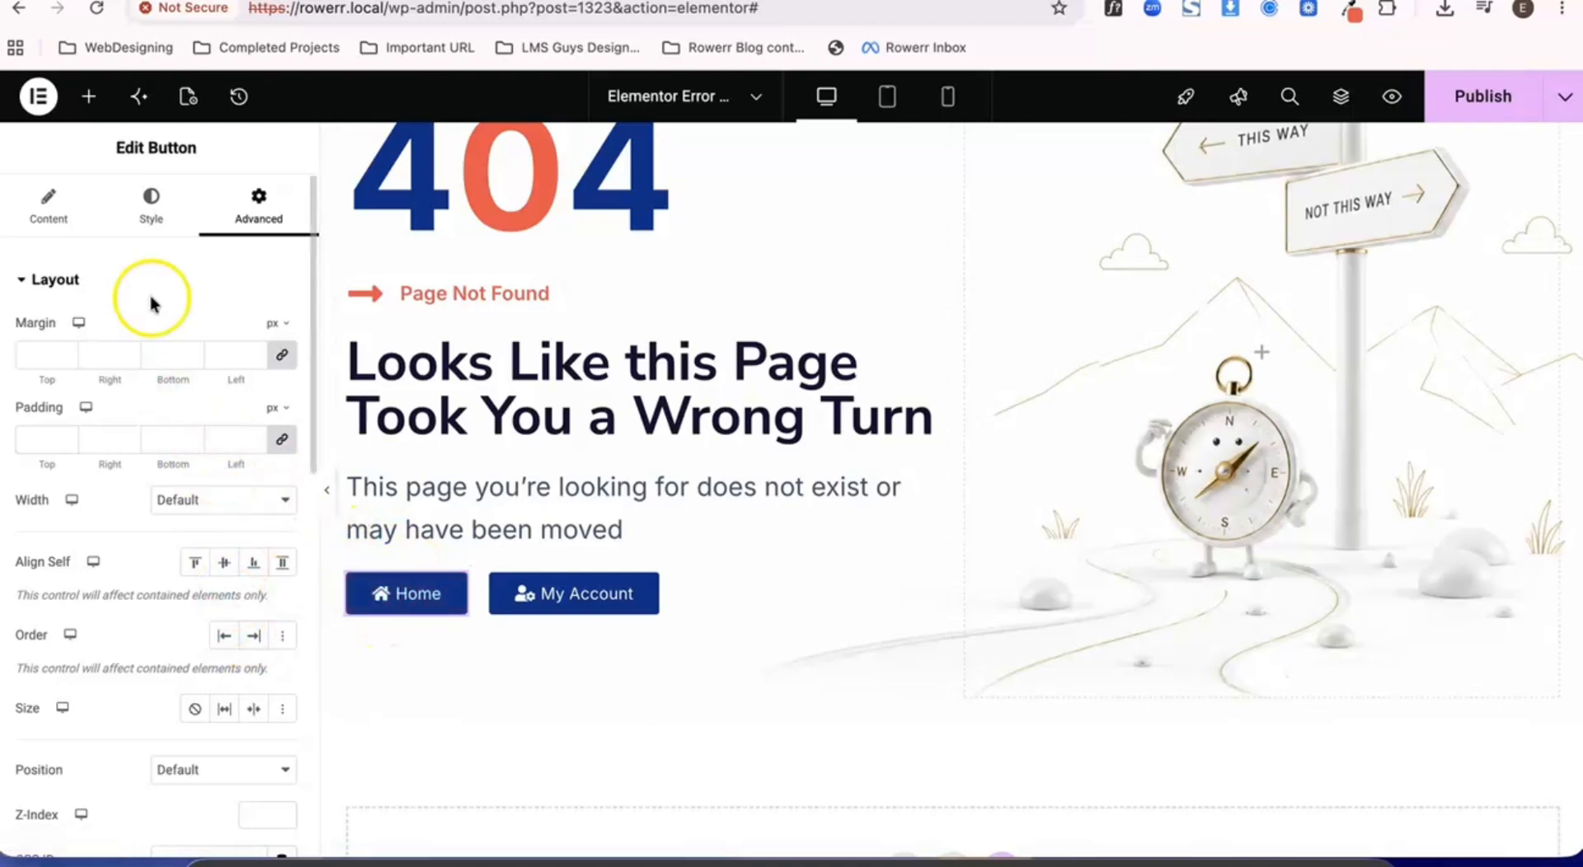
left_click(140, 192)
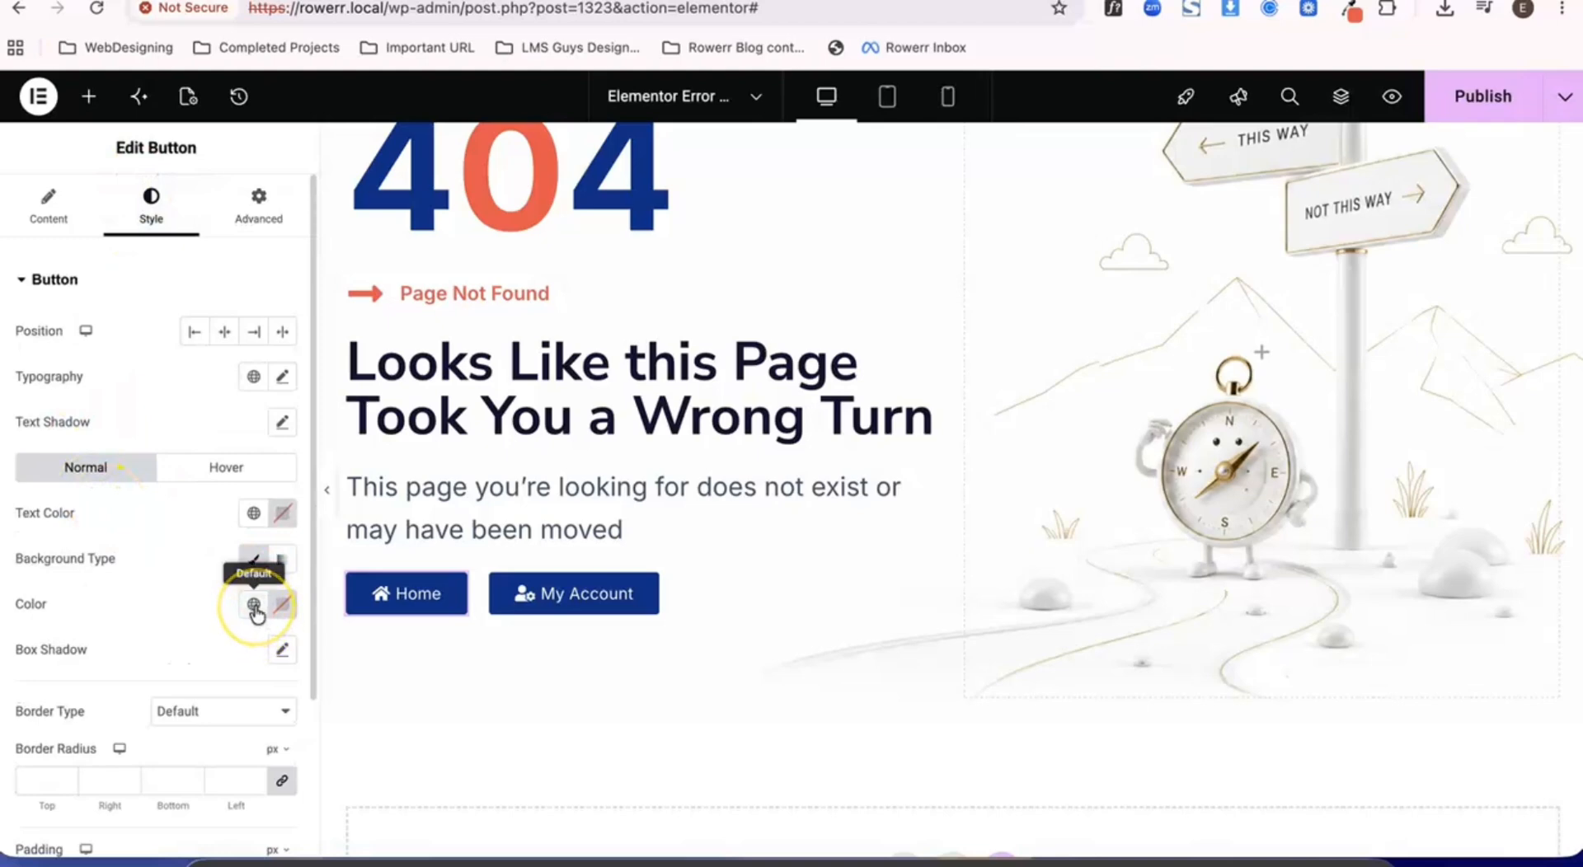
left_click(253, 513)
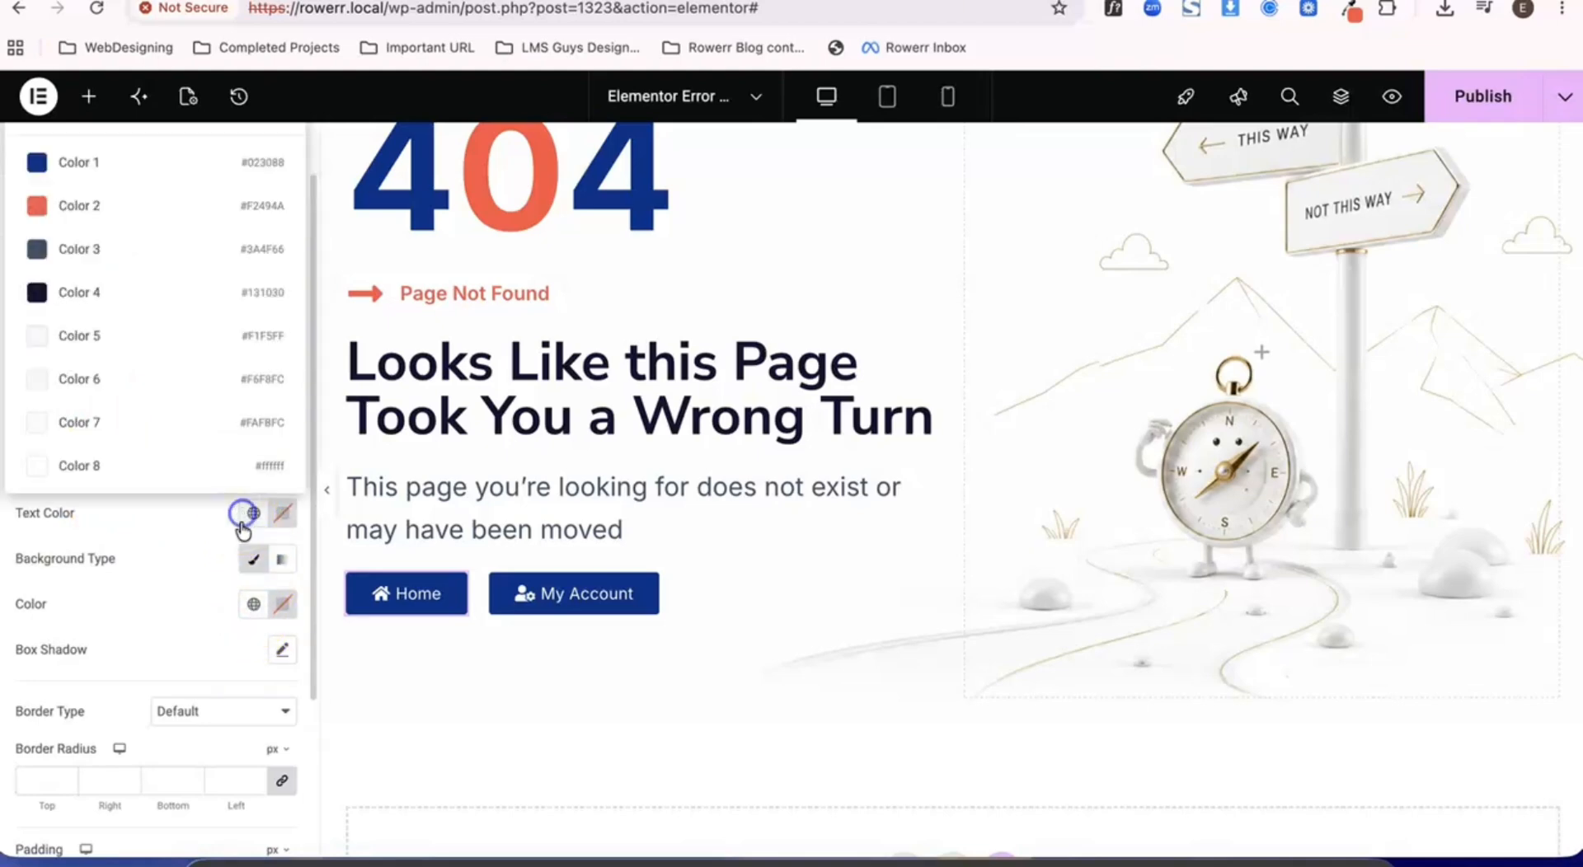
left_click(108, 213)
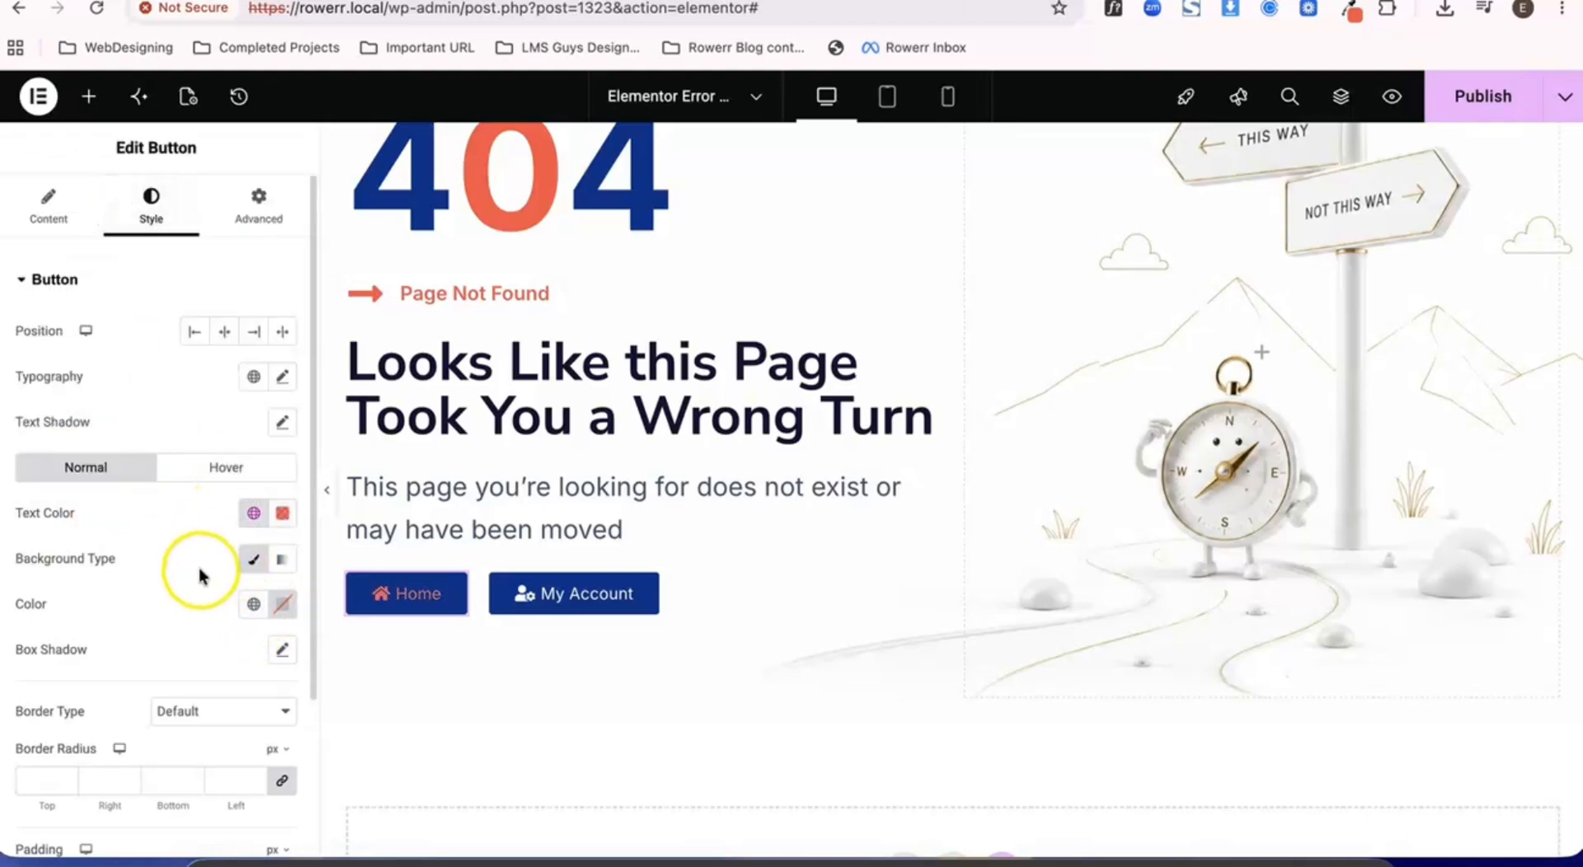
- Open the style settings of the My Account button
left_click(592, 594)
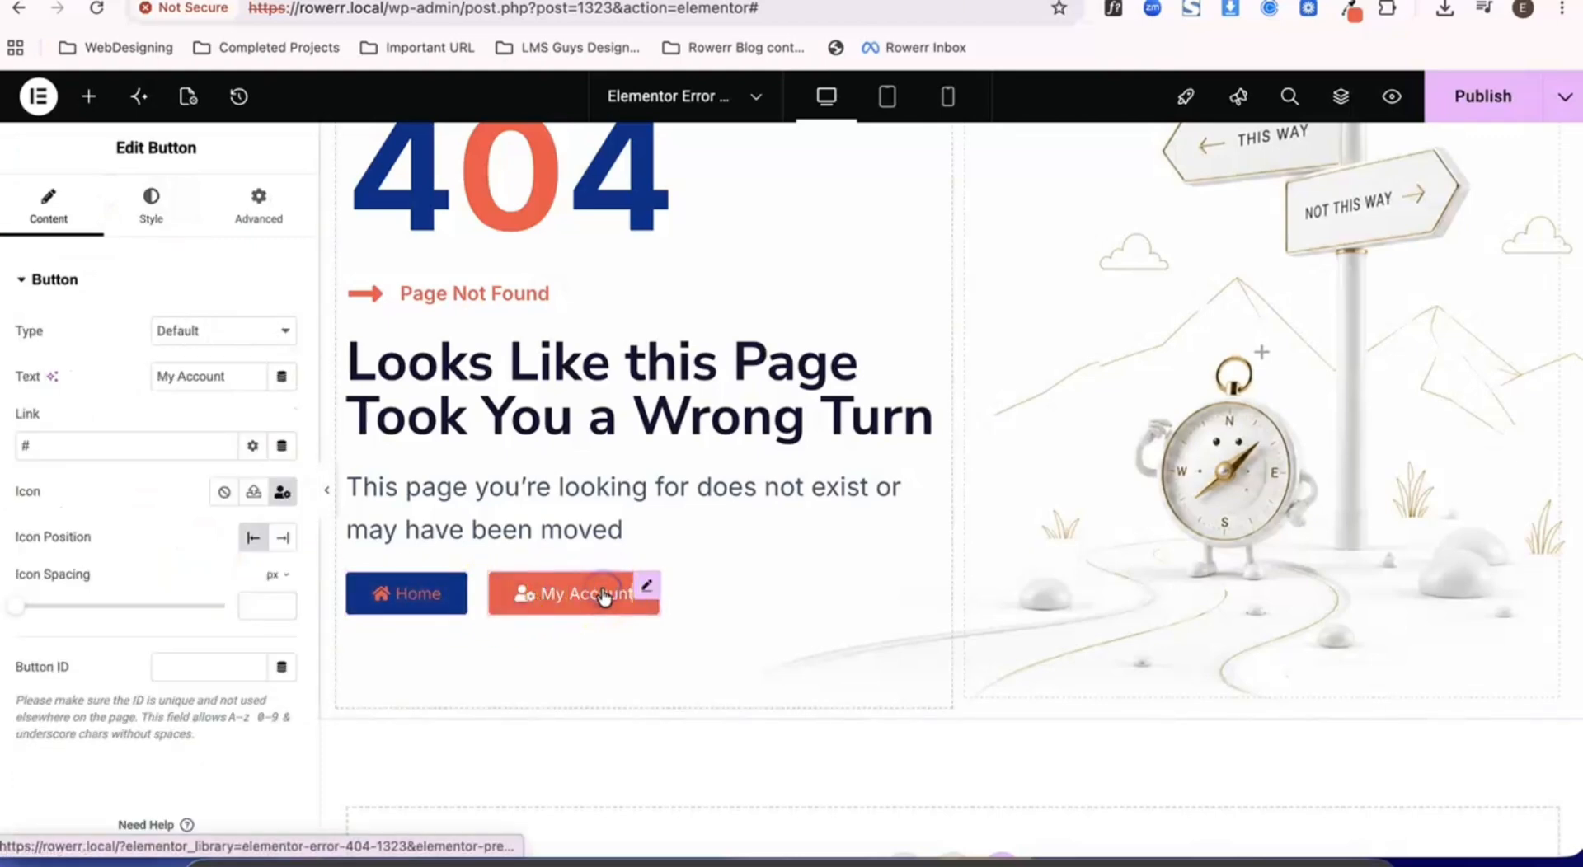
left_click(151, 198)
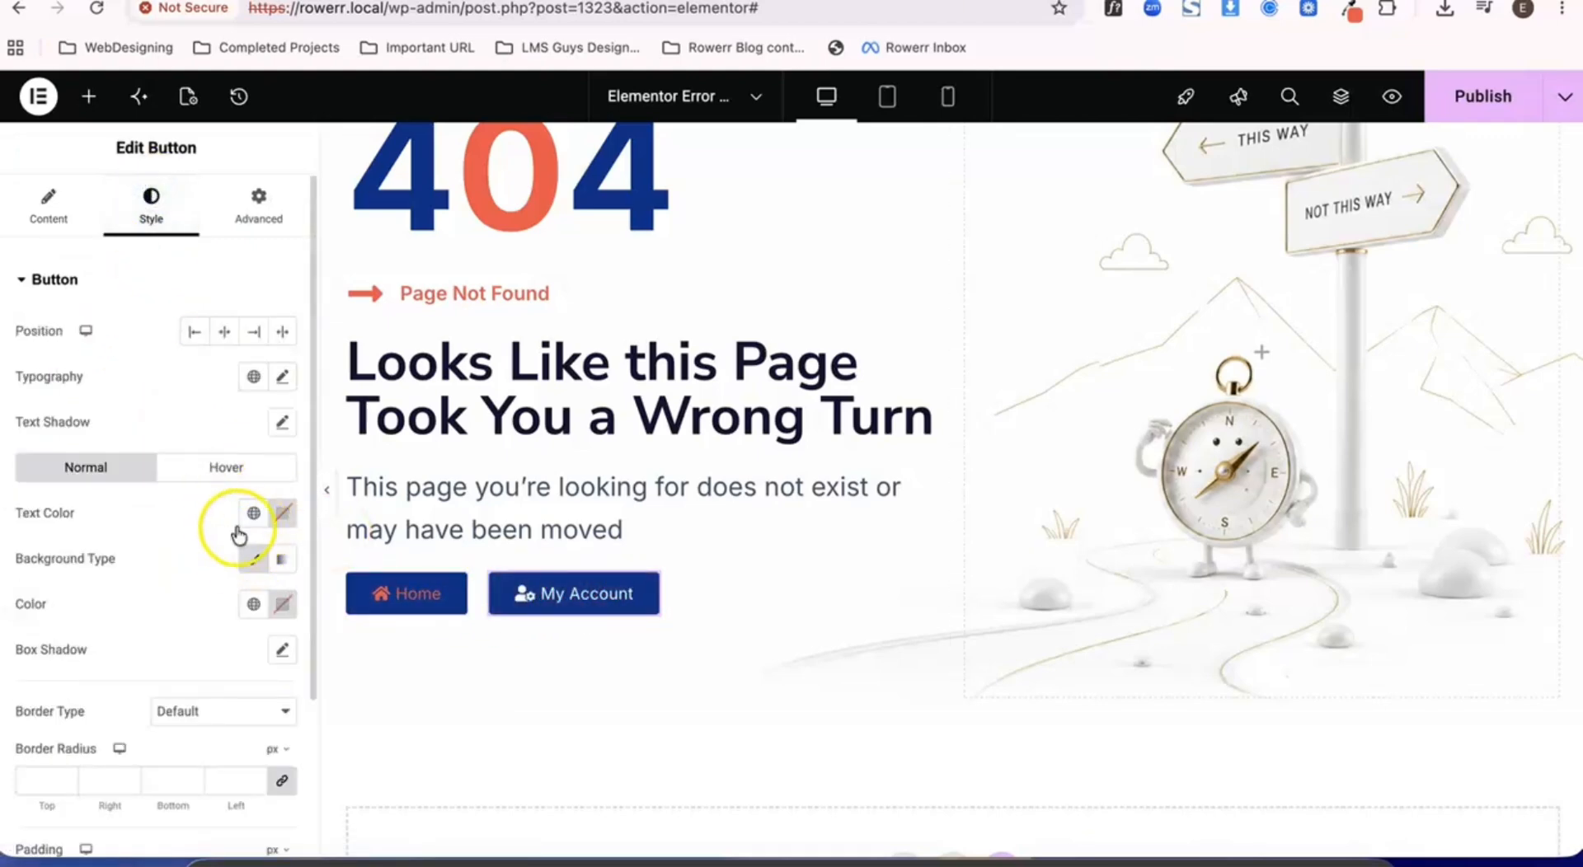
- Make the My Account button's text color fully transparent
left_click(255, 516)
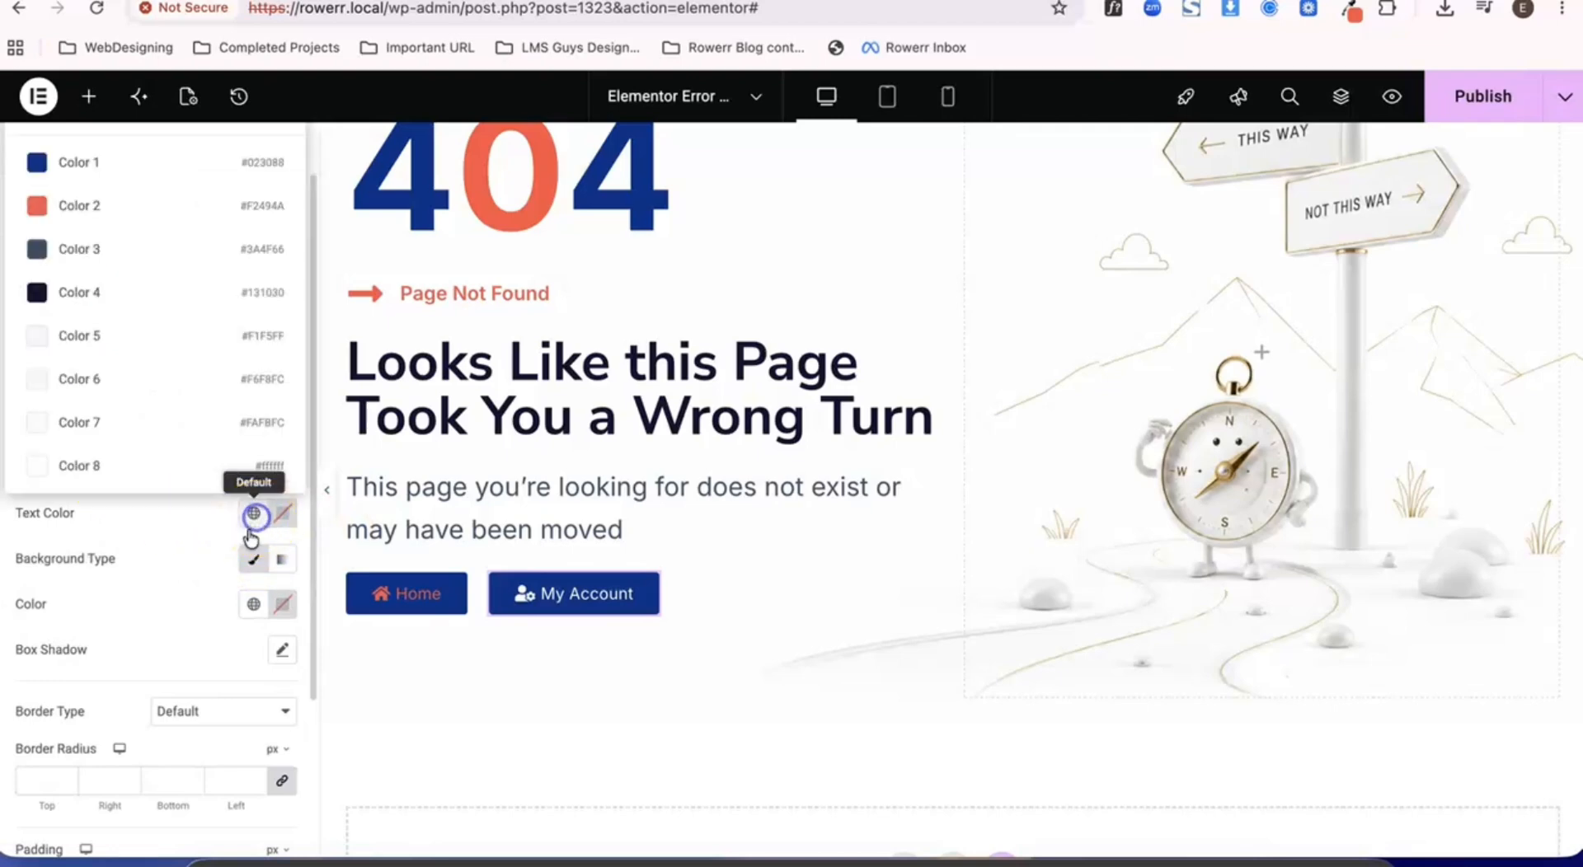
left_click(288, 515)
left_click(287, 516)
left_click(287, 516)
left_click_drag(294, 431, 127, 446)
left_click(149, 563)
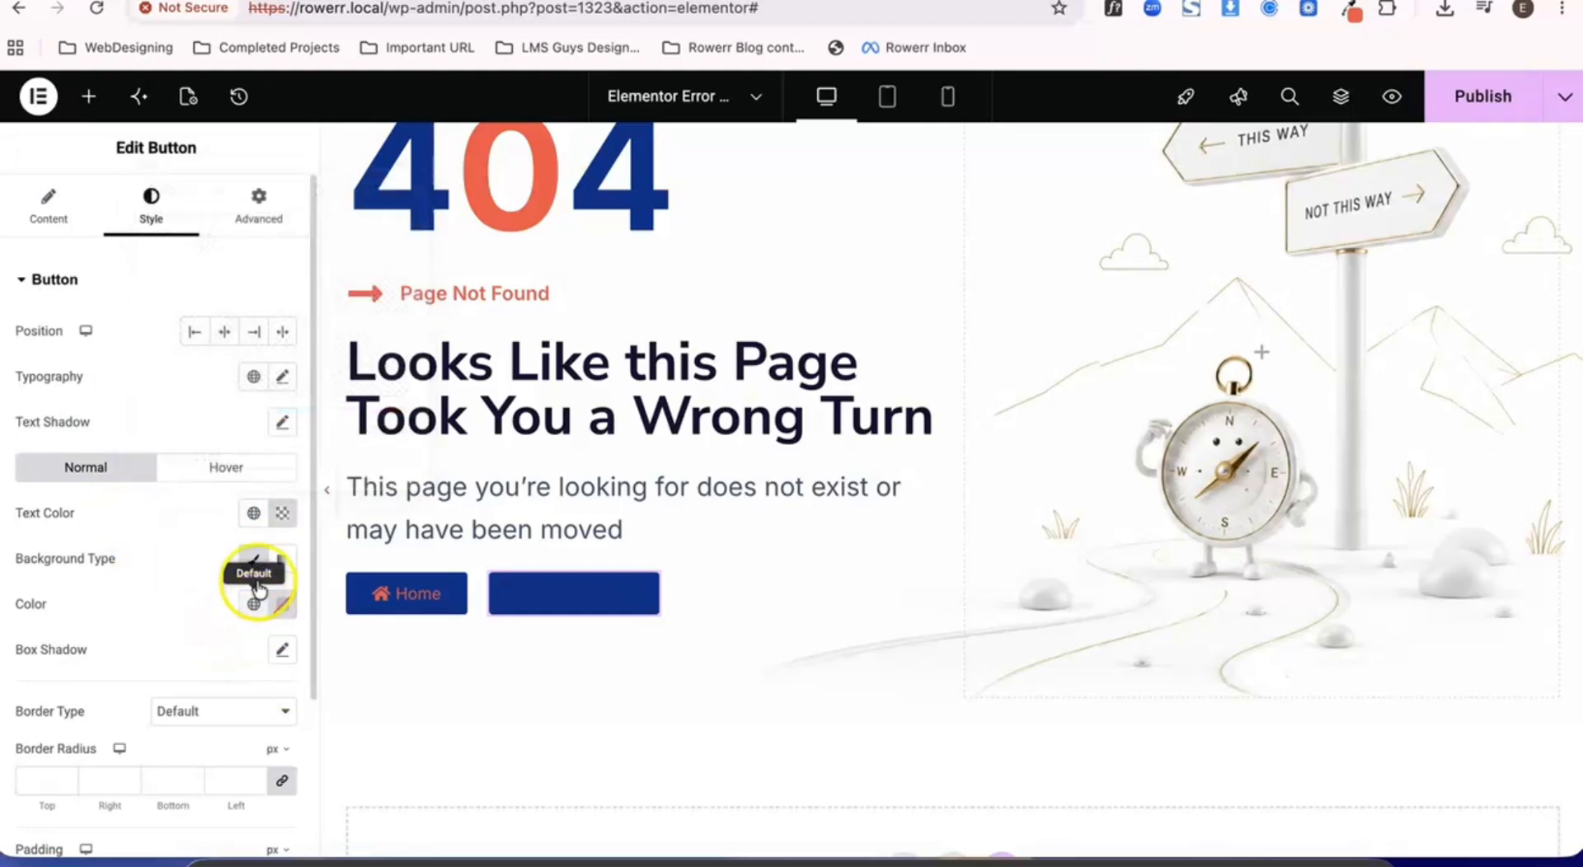
- Give the My Account button the global Color 2 as text color and a fully transparent background color
left_click(253, 513)
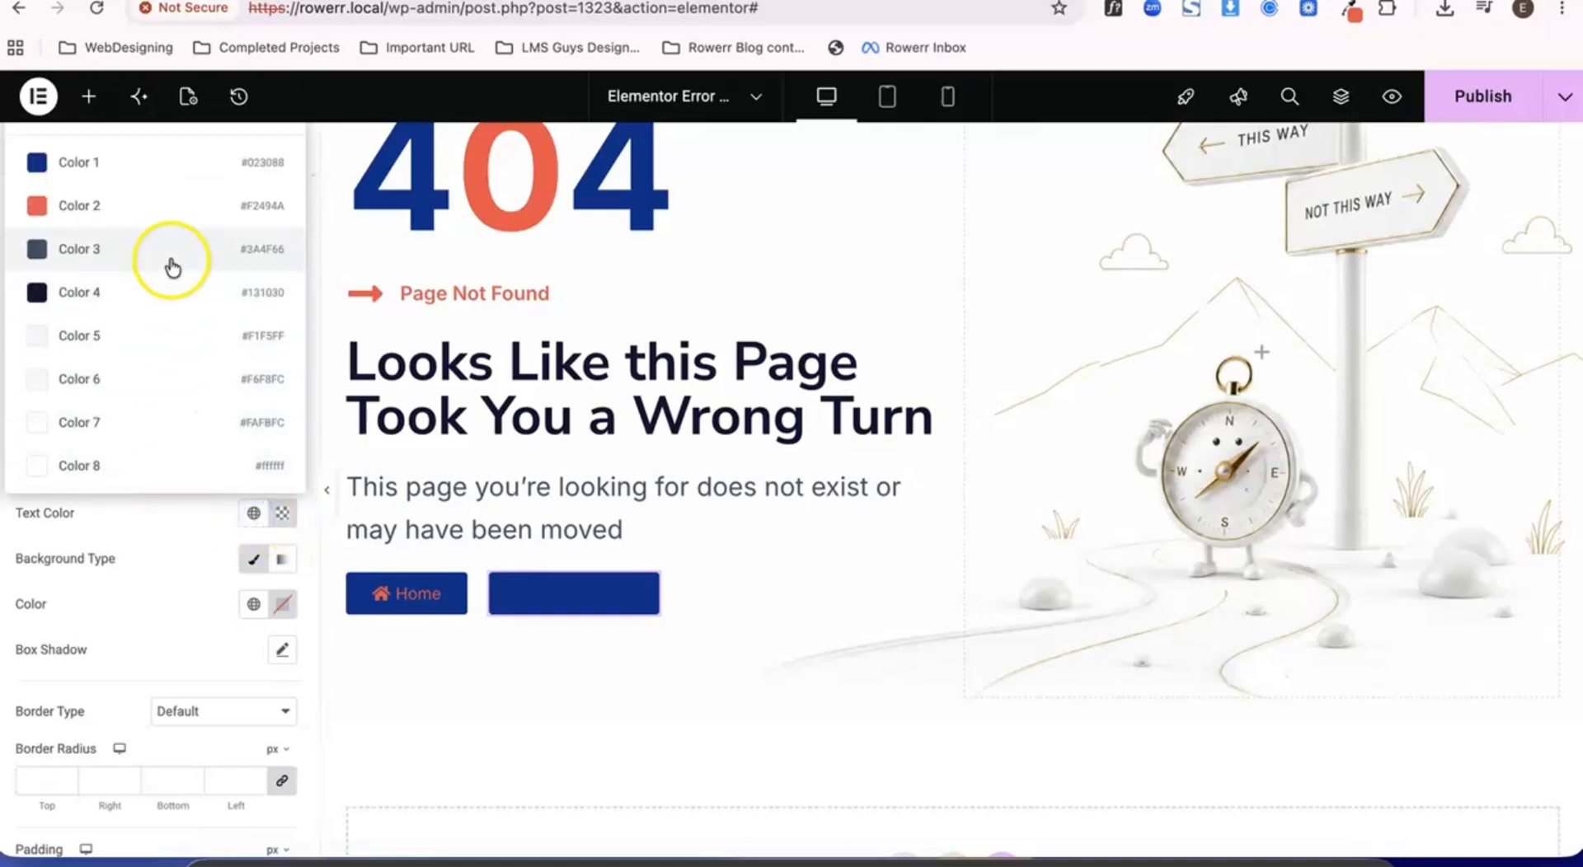
left_click(152, 208)
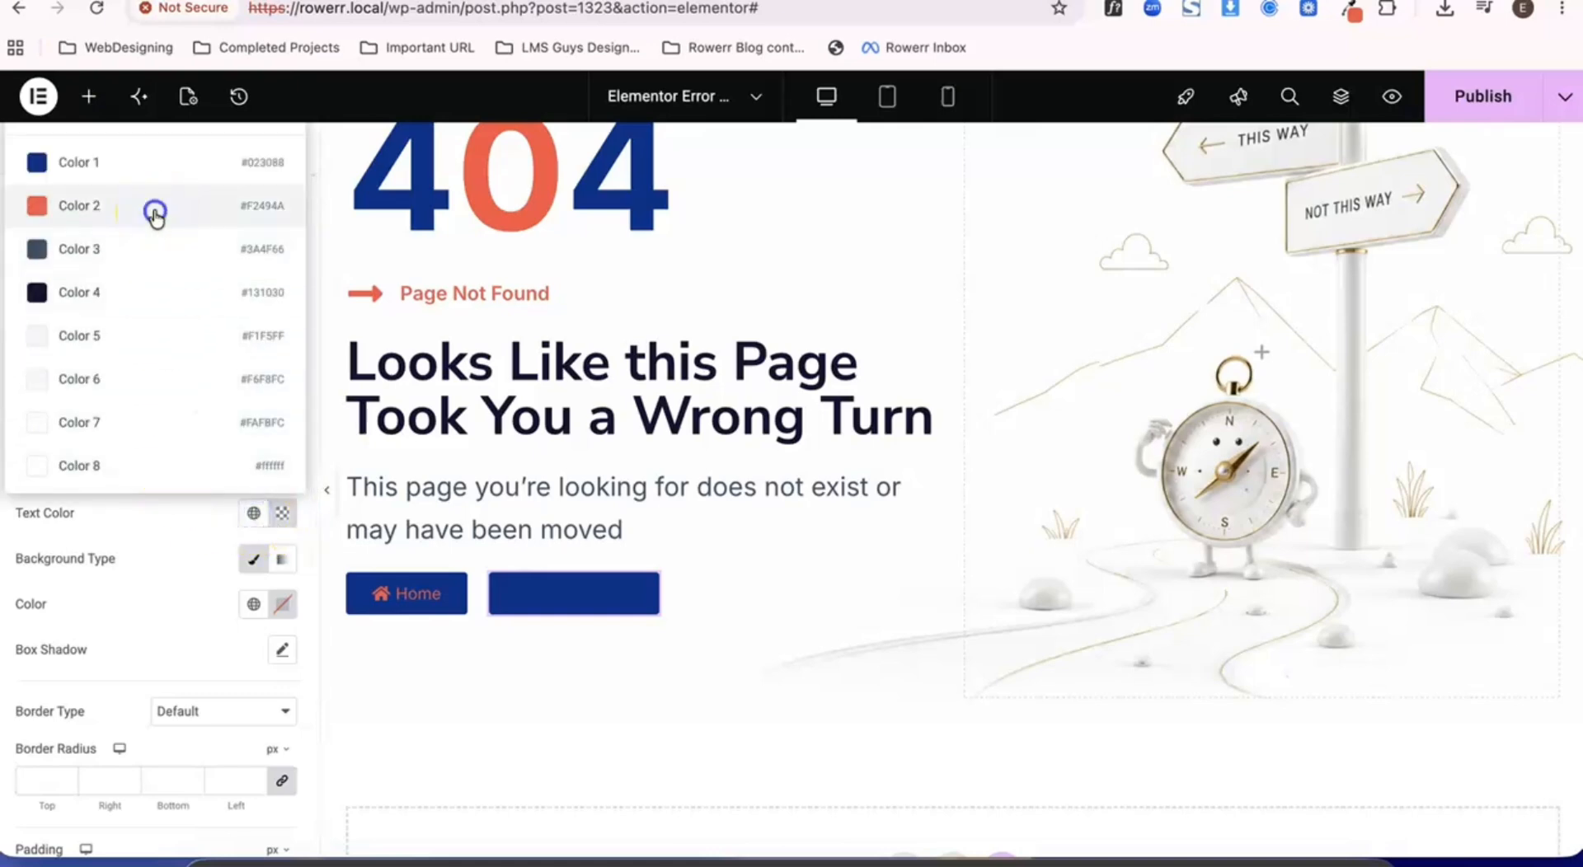
left_click(283, 605)
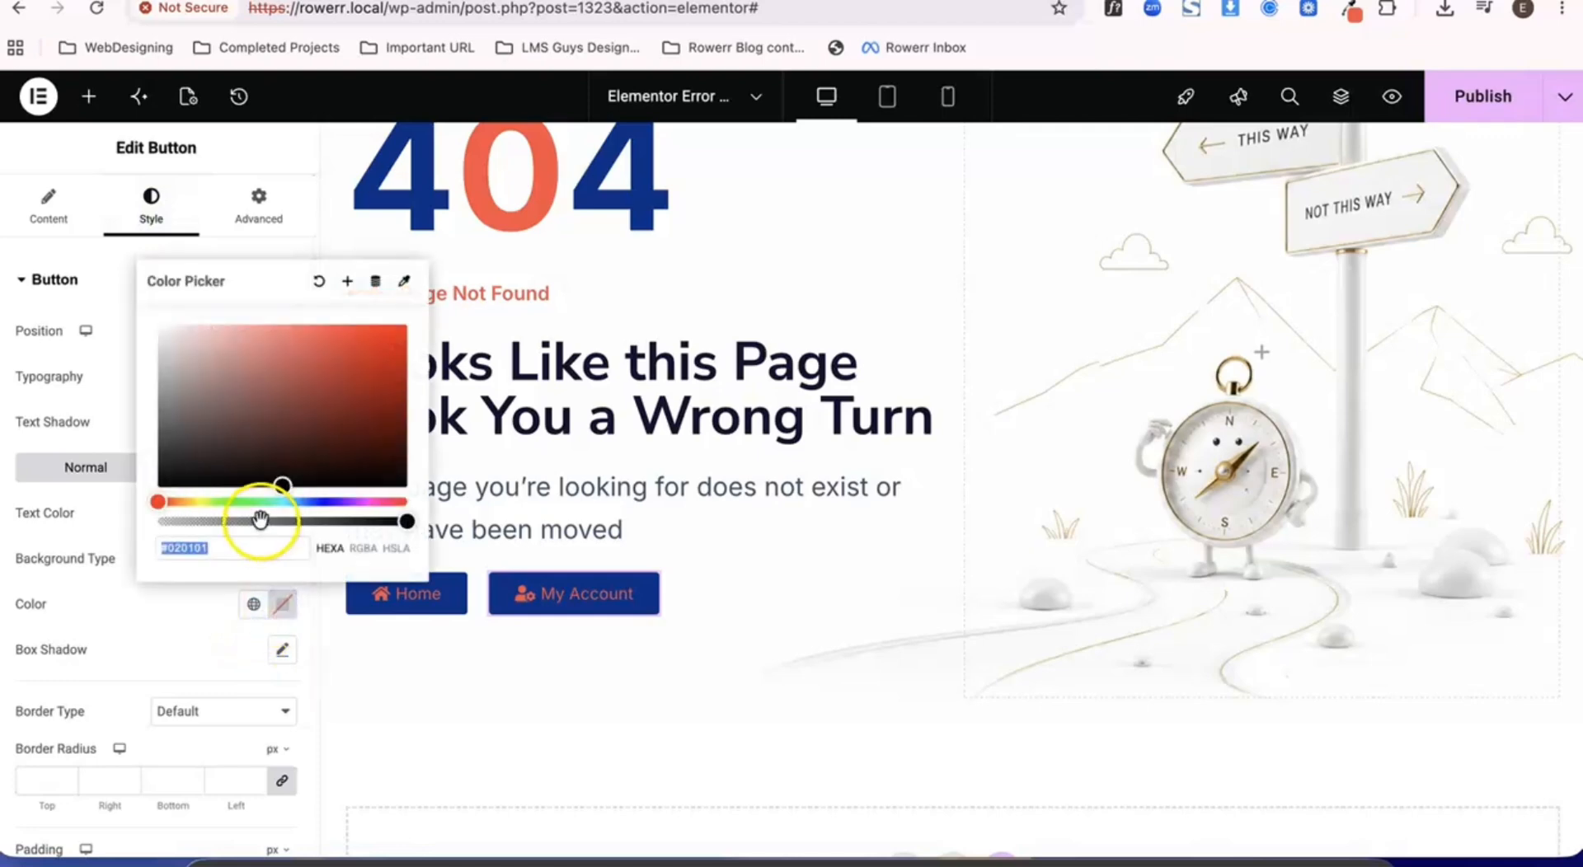
left_click_drag(259, 521, 128, 526)
left_click(170, 657)
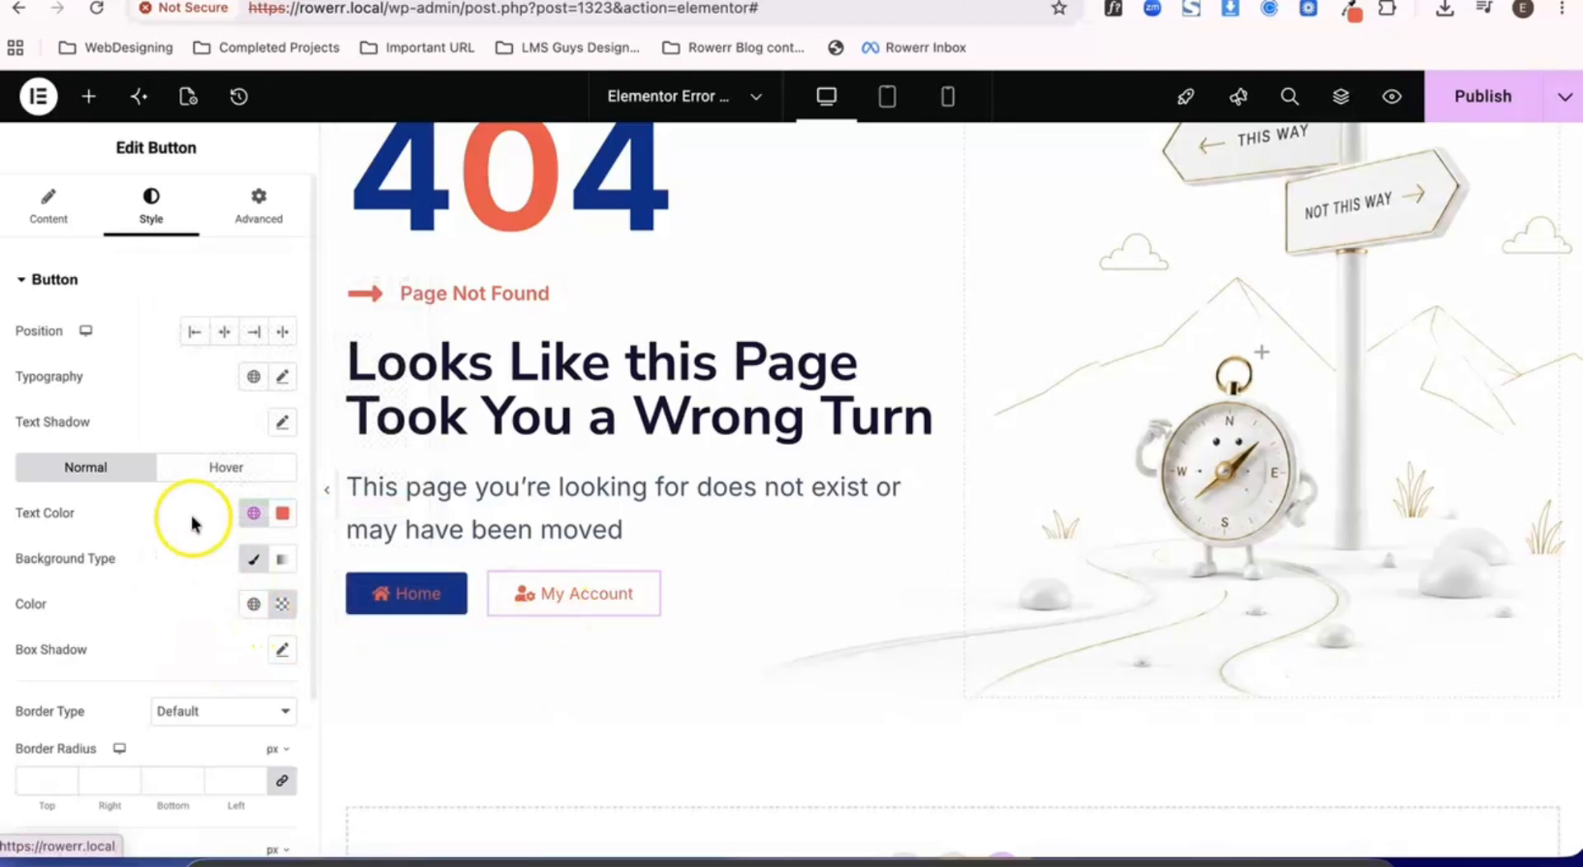
- Give the My Account button a solid border 2 px wide with an 8 px border radius on all sides
left_click(215, 468)
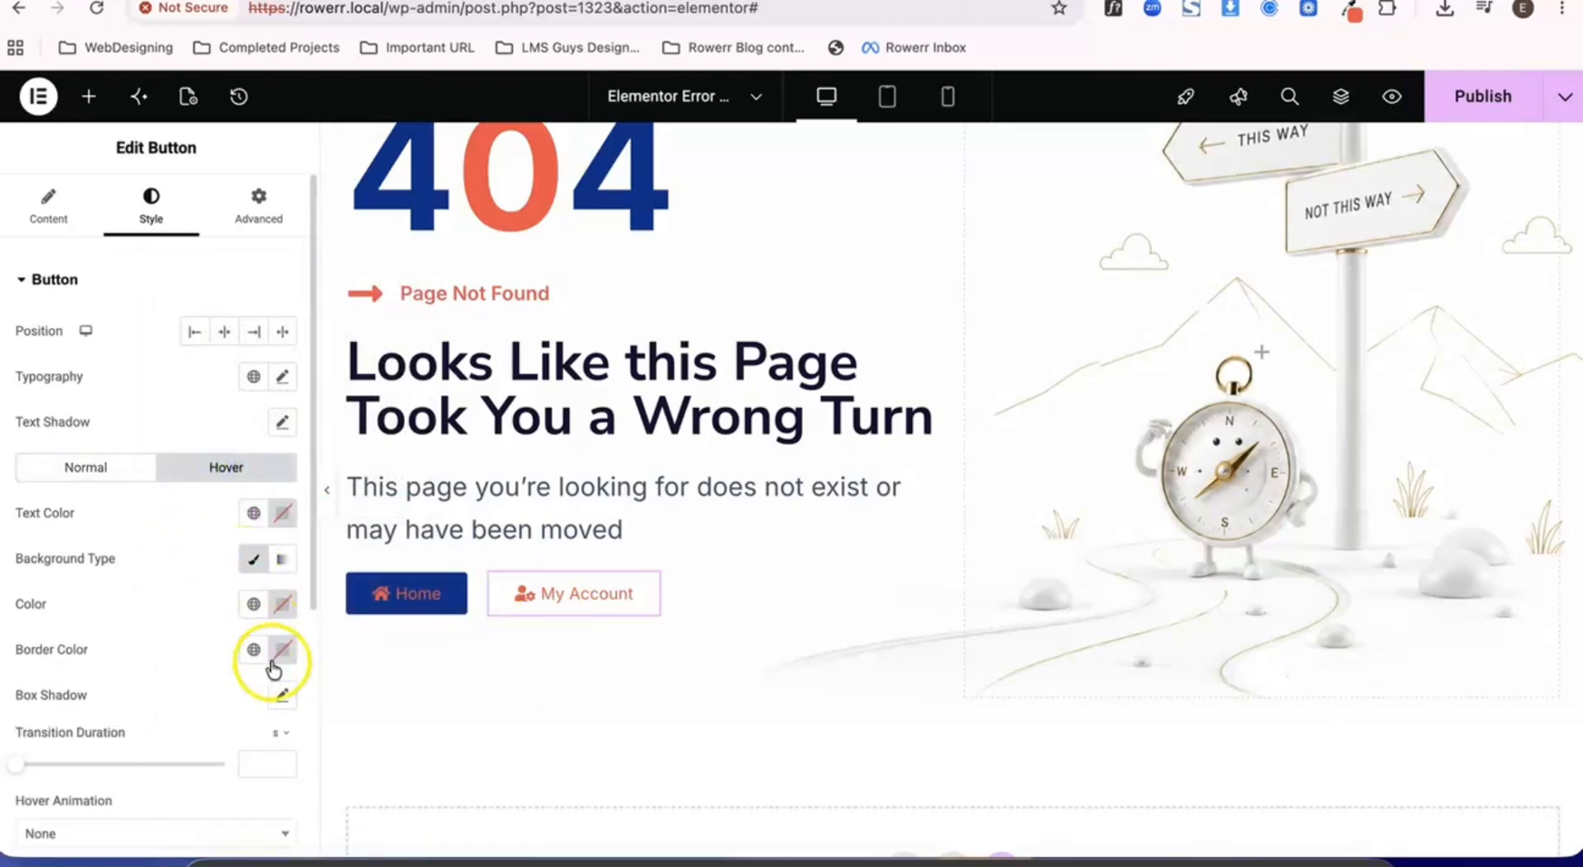
left_click(107, 469)
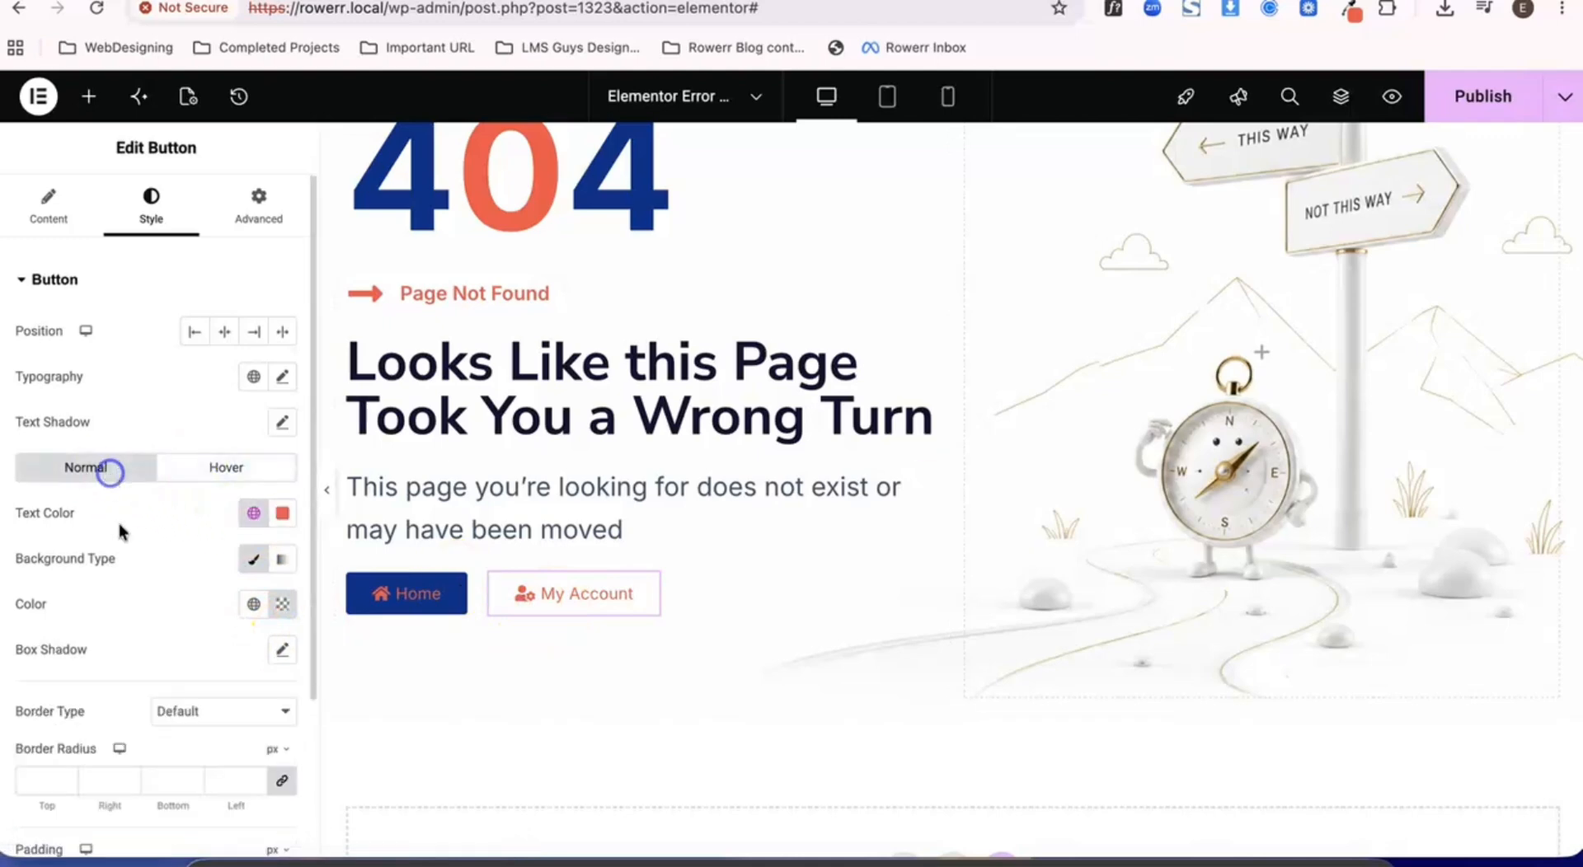
scroll(185, 660, "down", 3)
left_click(211, 509)
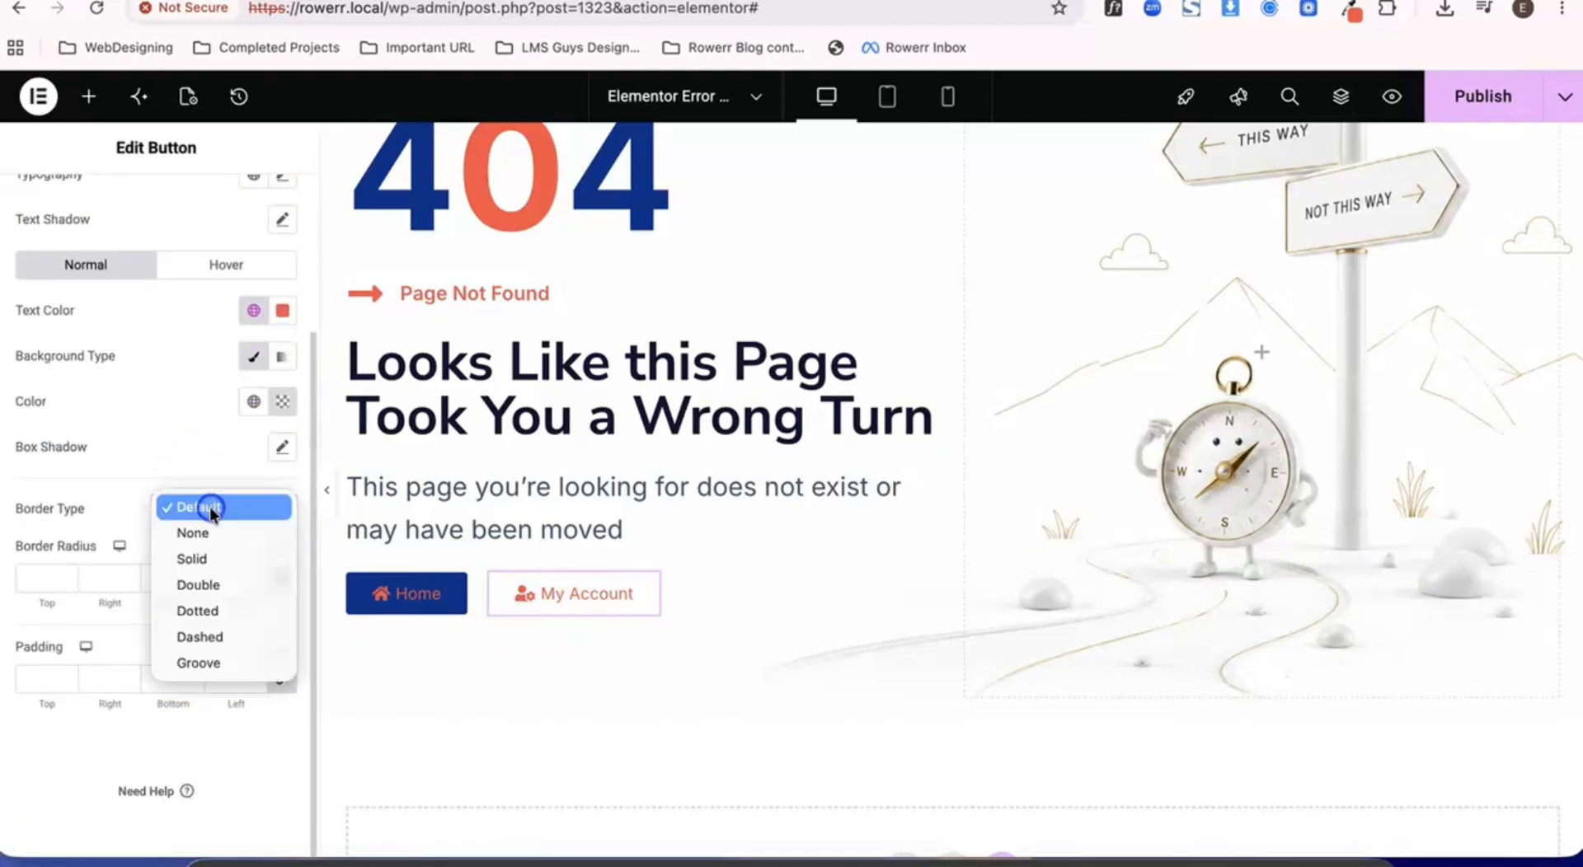
left_click(213, 554)
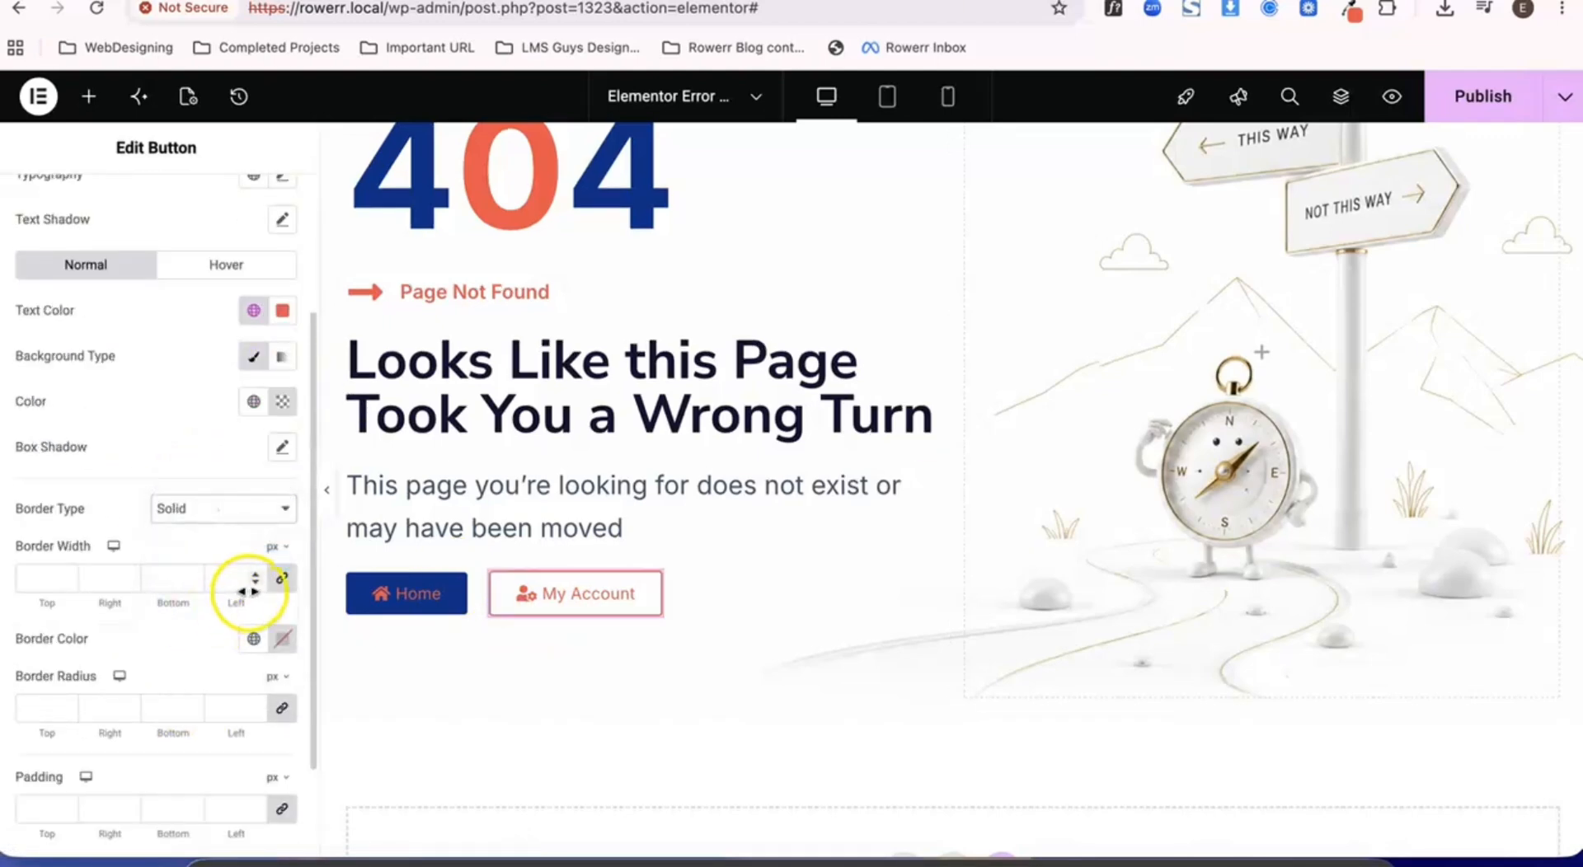
scroll(204, 611, "down", 2)
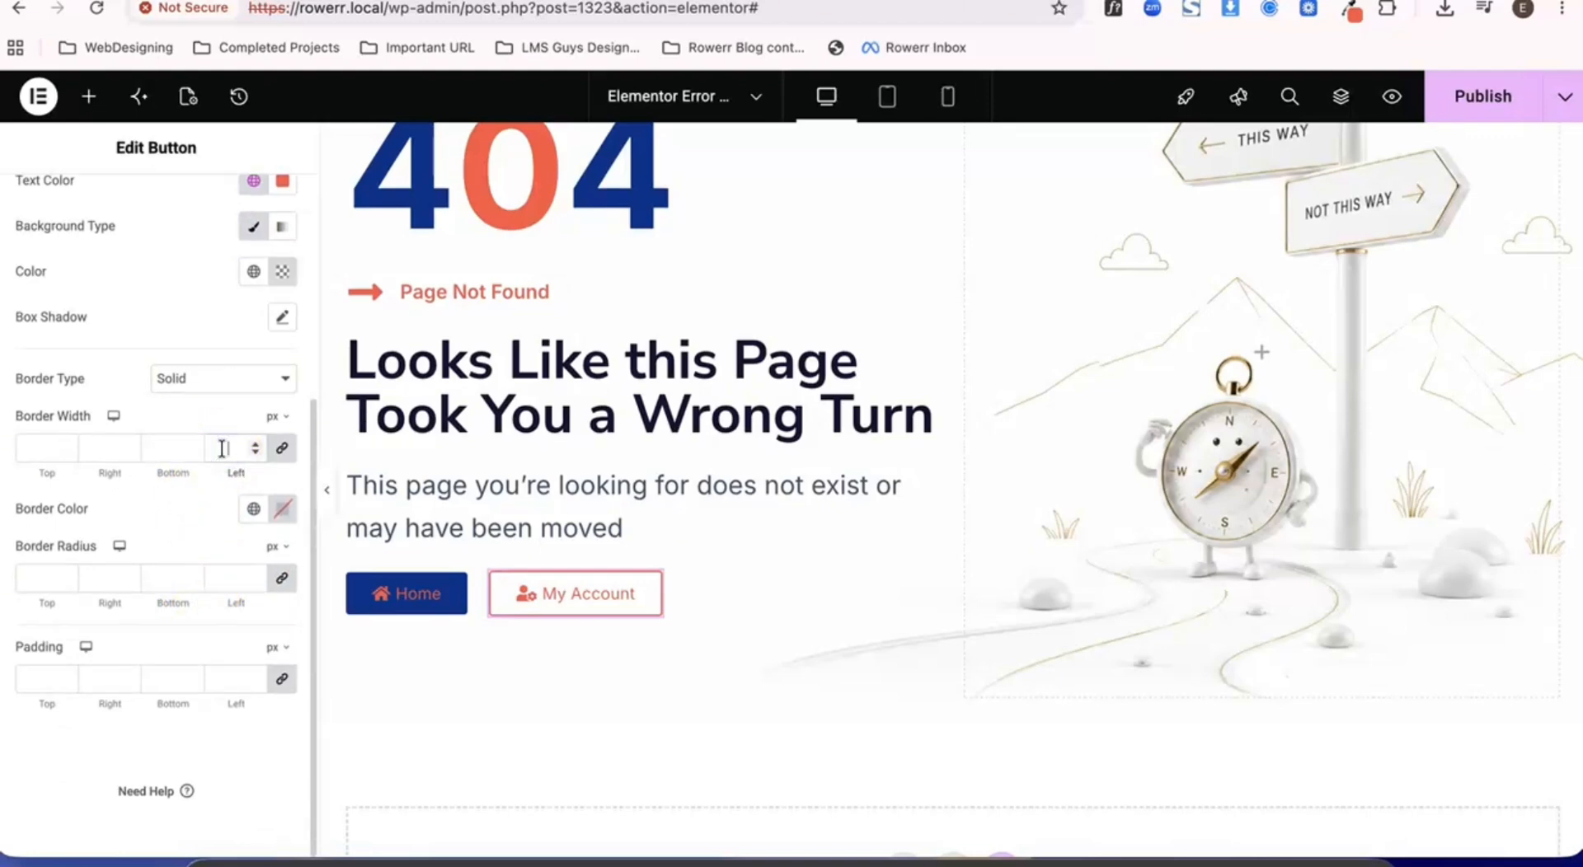
left_click(216, 558)
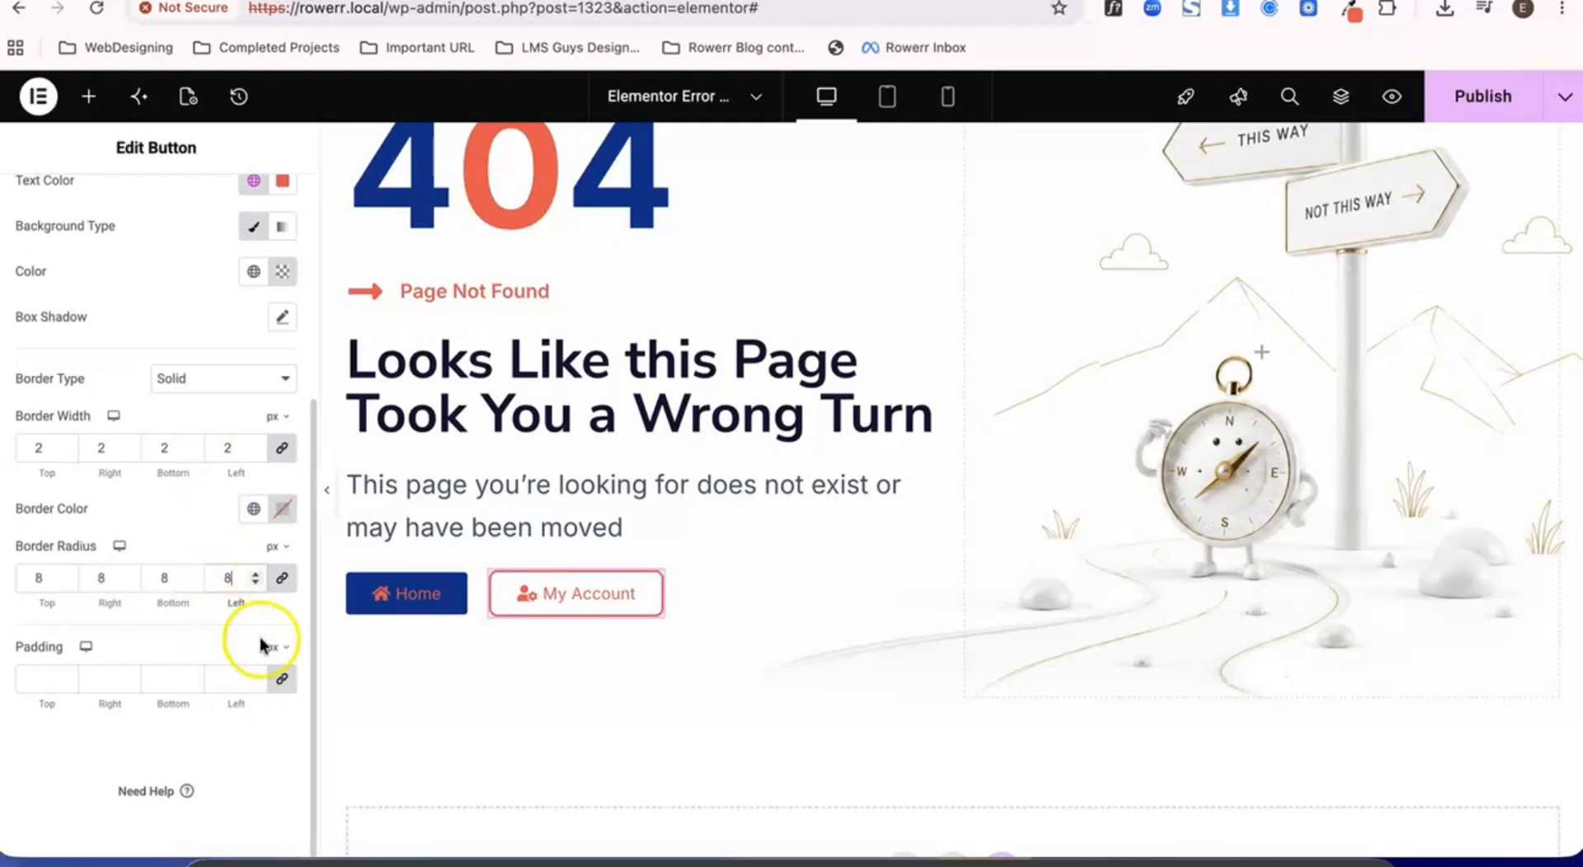
- Set the Home button's hover text color to the global Color 8 (#ffffff)
left_click(437, 592)
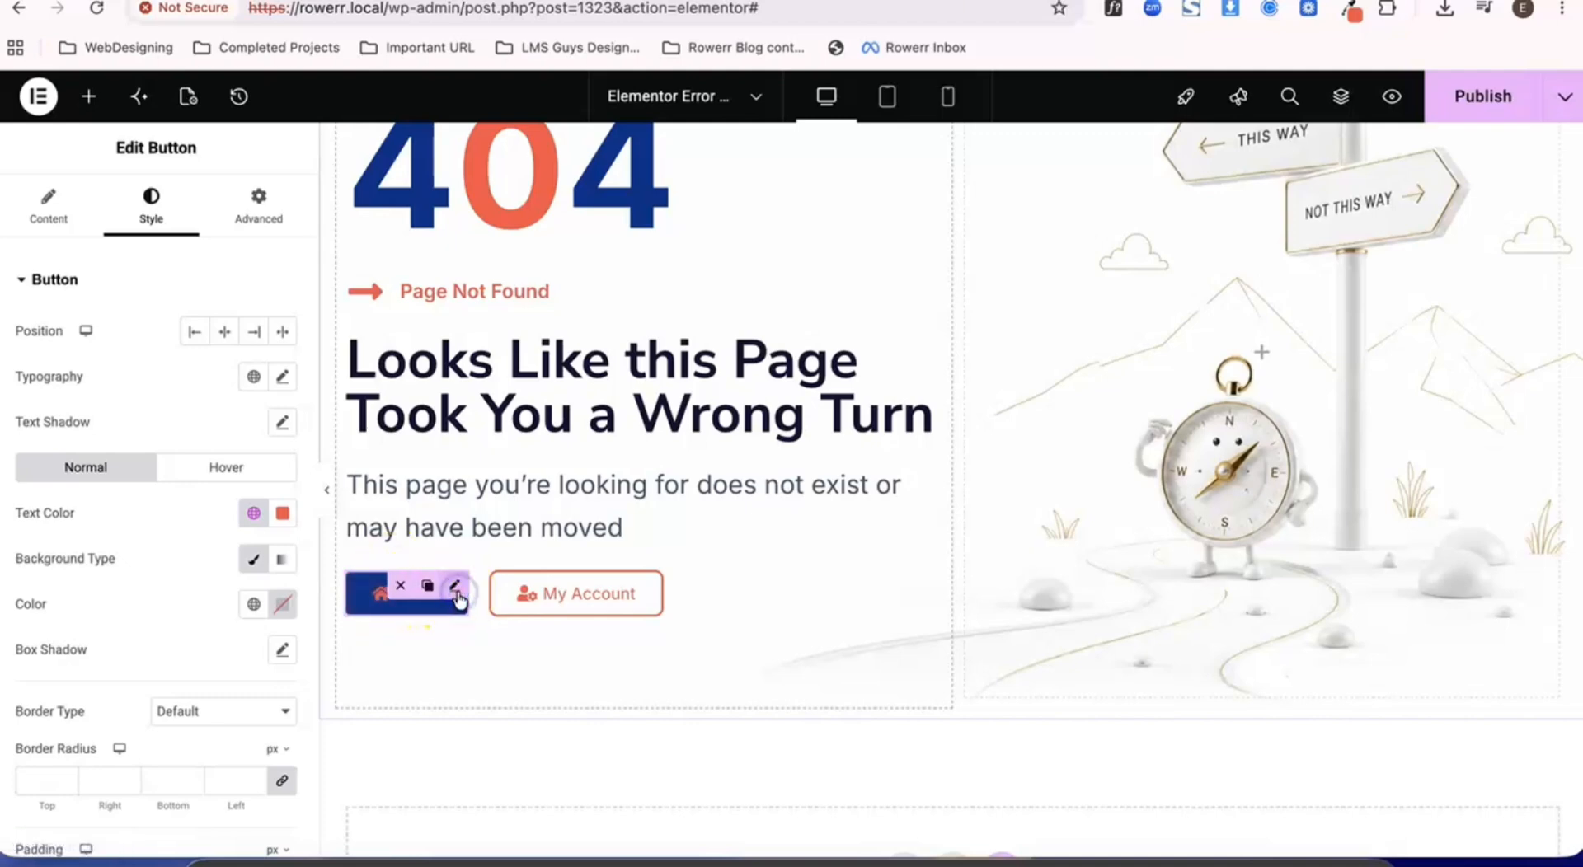
left_click(177, 466)
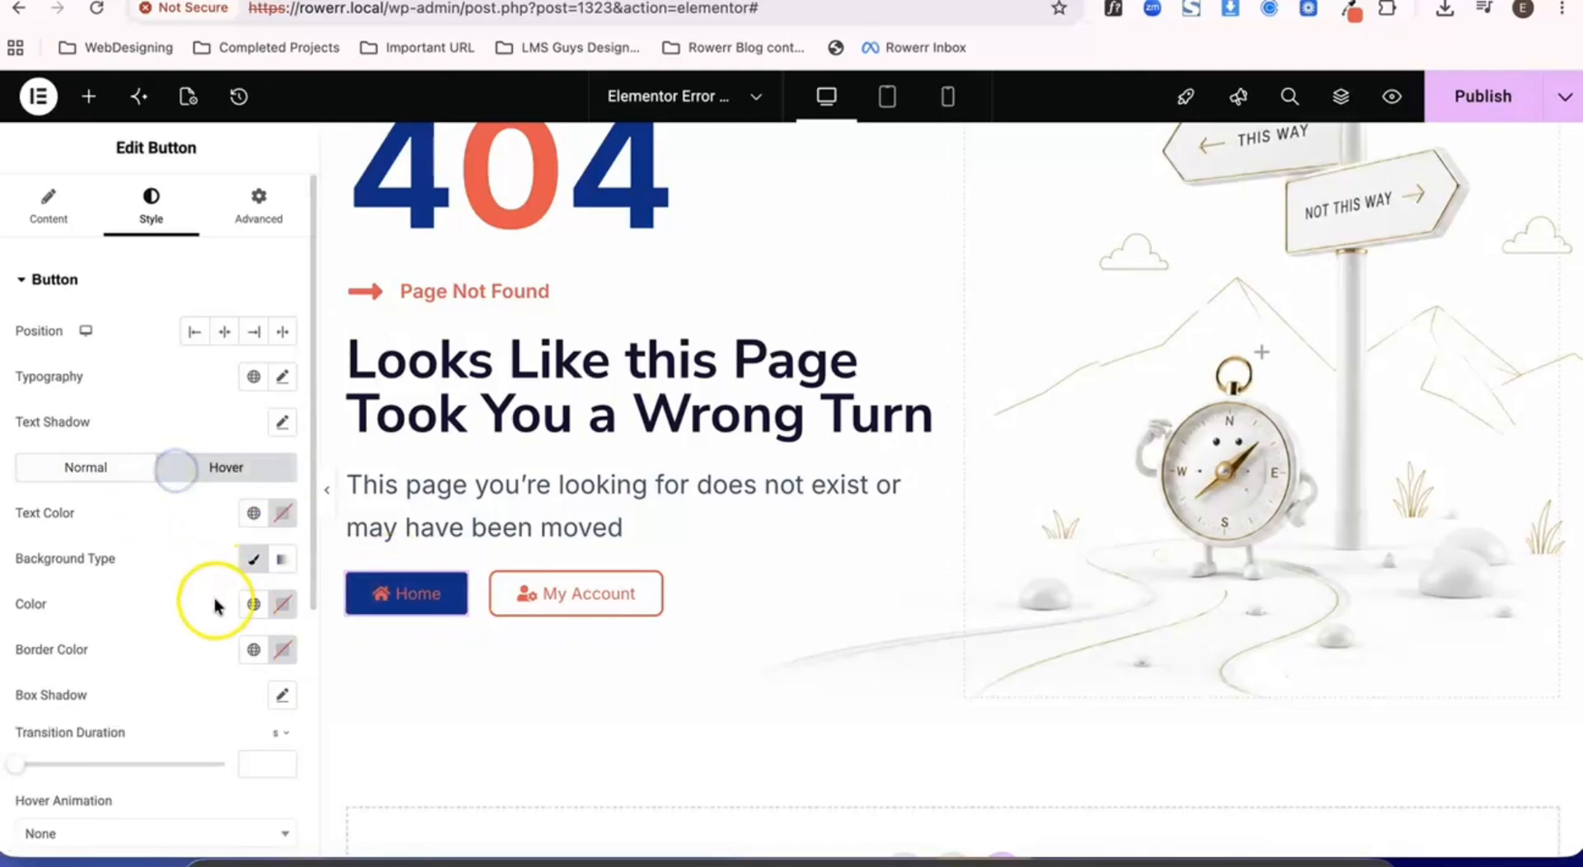
left_click(249, 519)
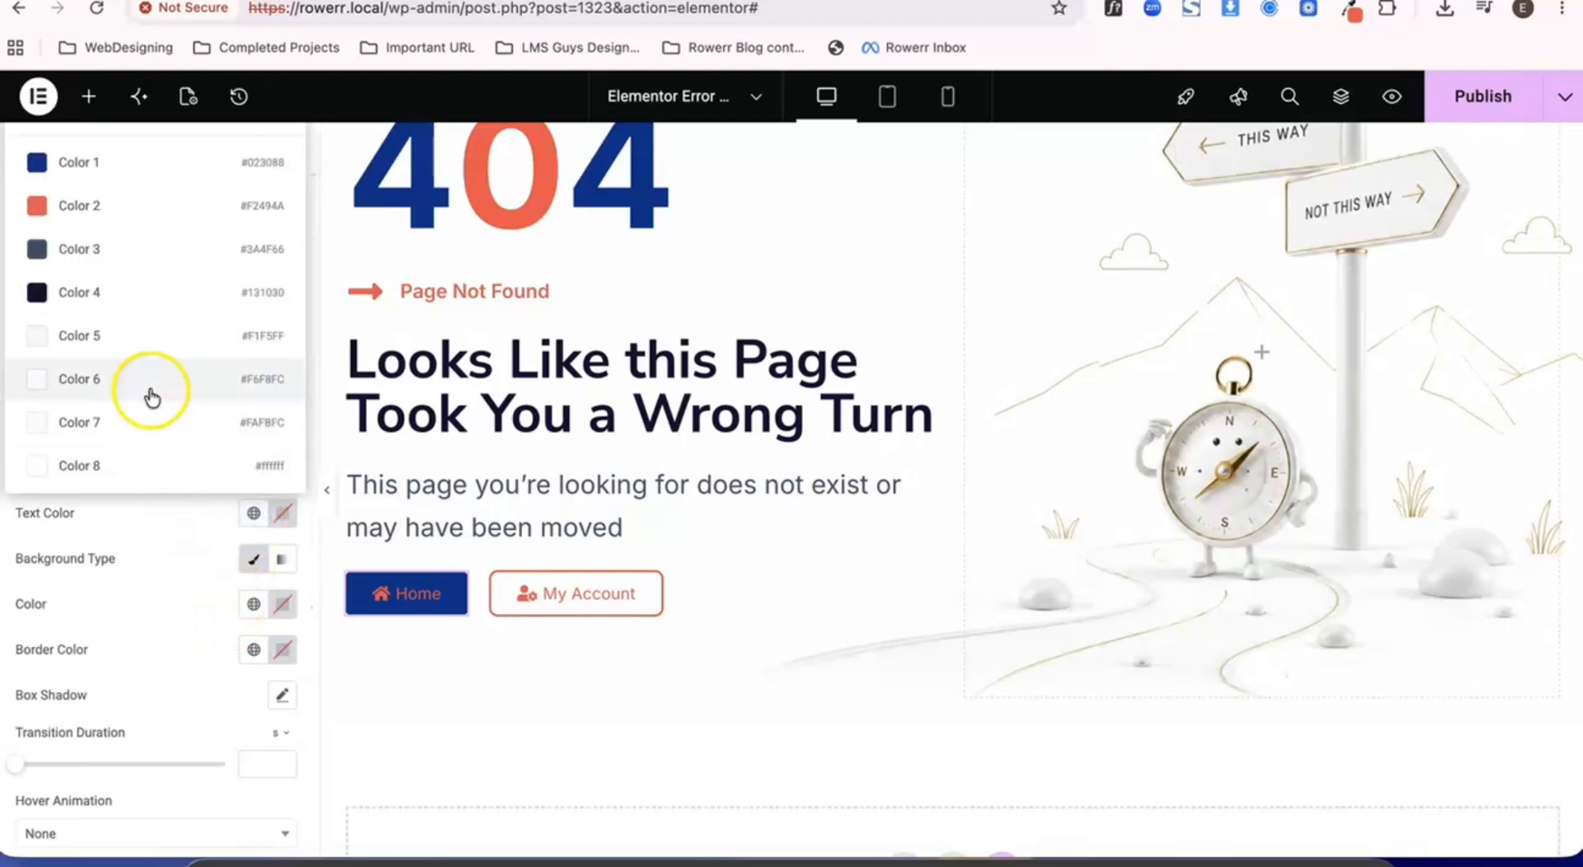
left_click(165, 464)
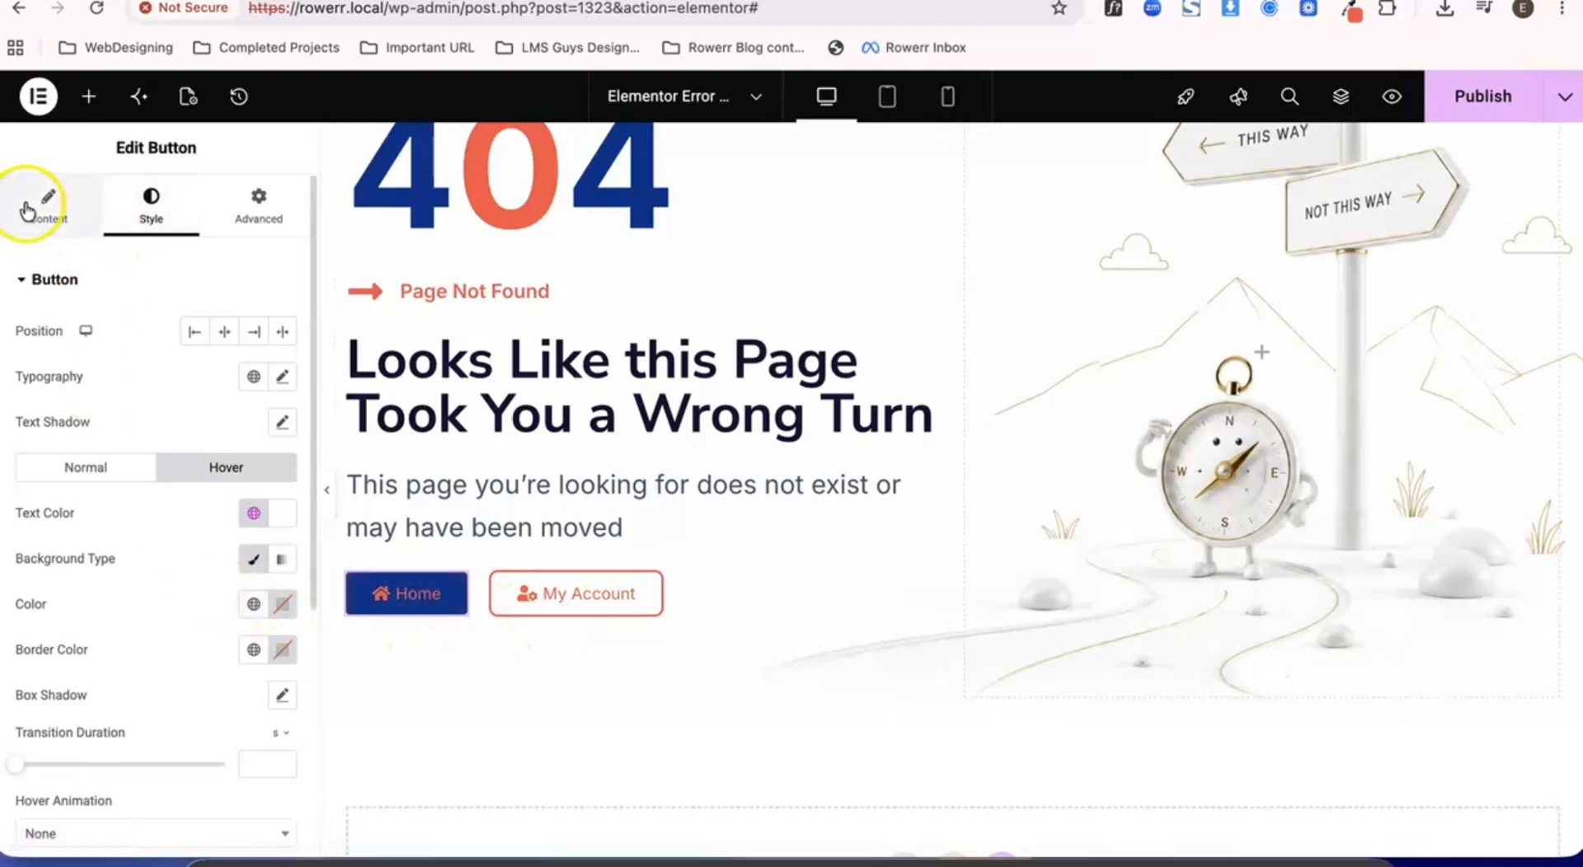
- Set the Home button's border radius to 8 px on all corners
scroll(236, 561, "down", 3)
scroll(131, 353, "up", 1)
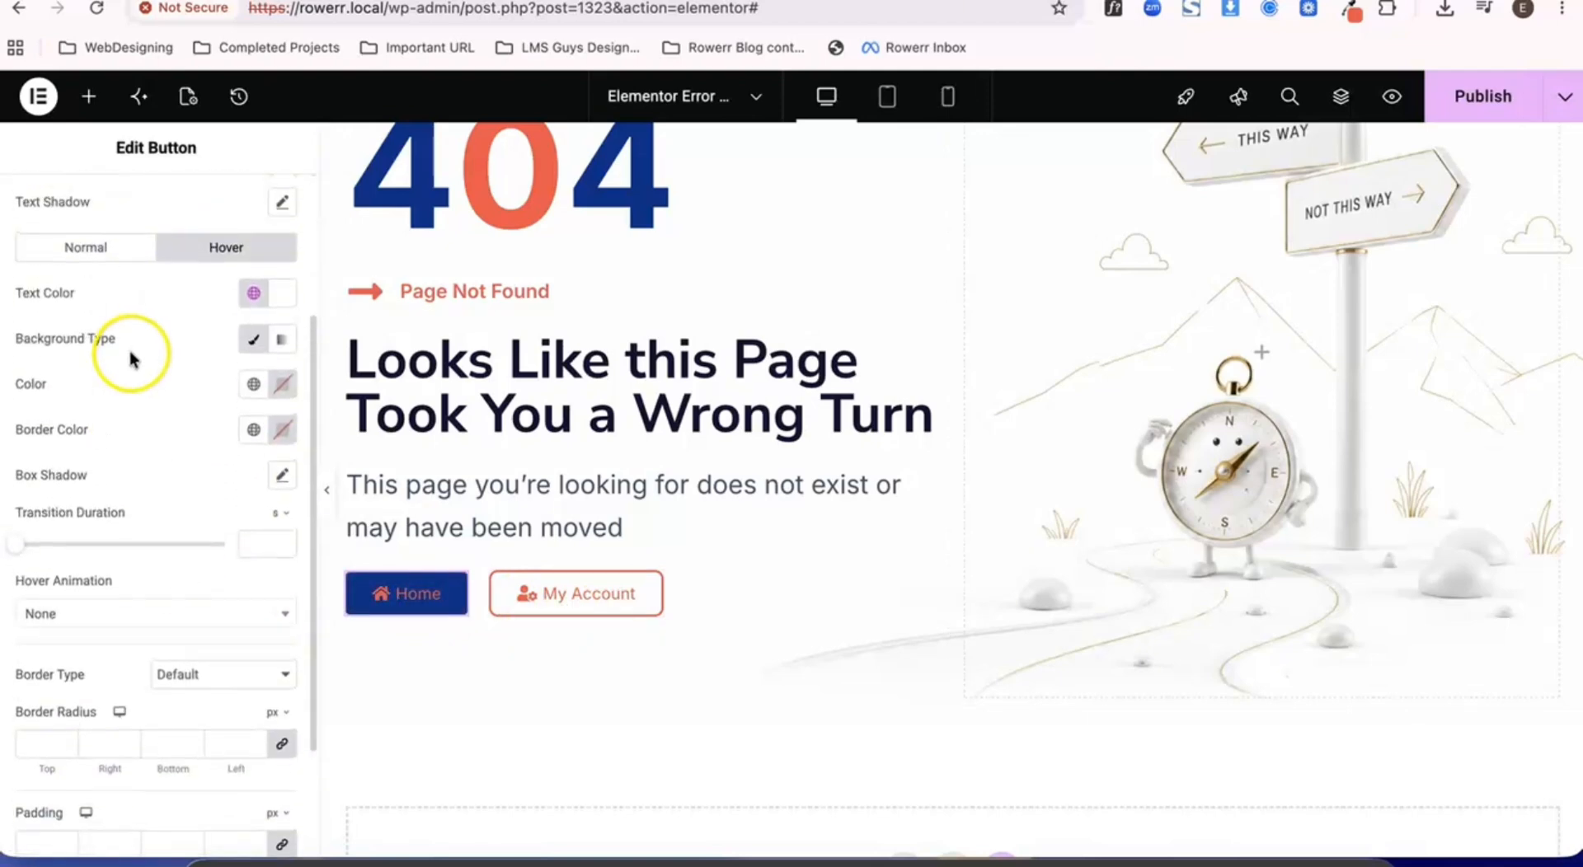
left_click(86, 250)
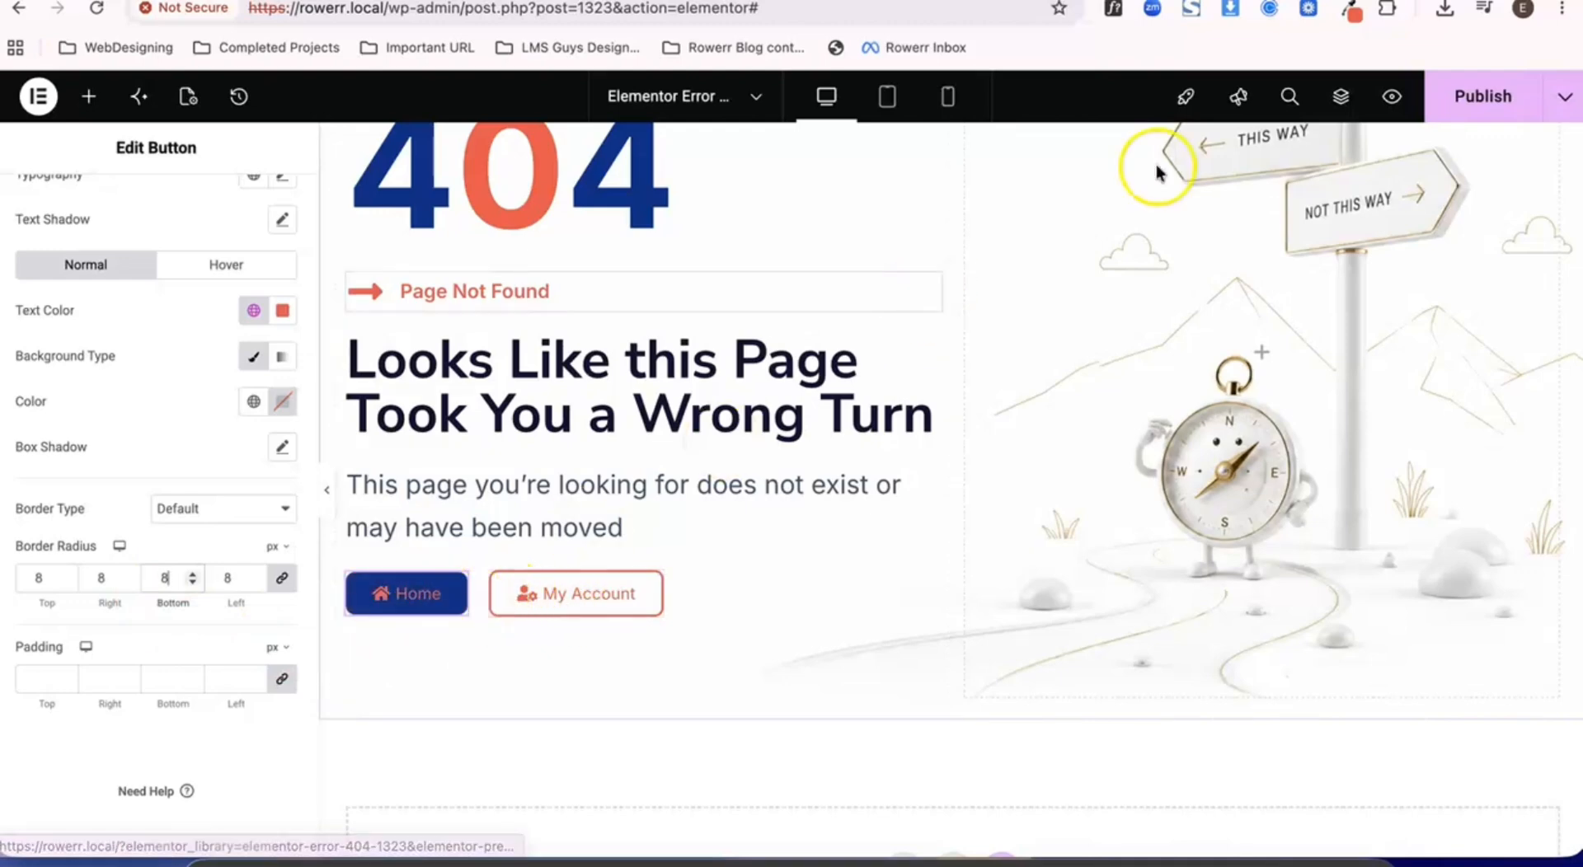
- Publish the 404 template and open the live rowerr.local home page
left_click(1482, 97)
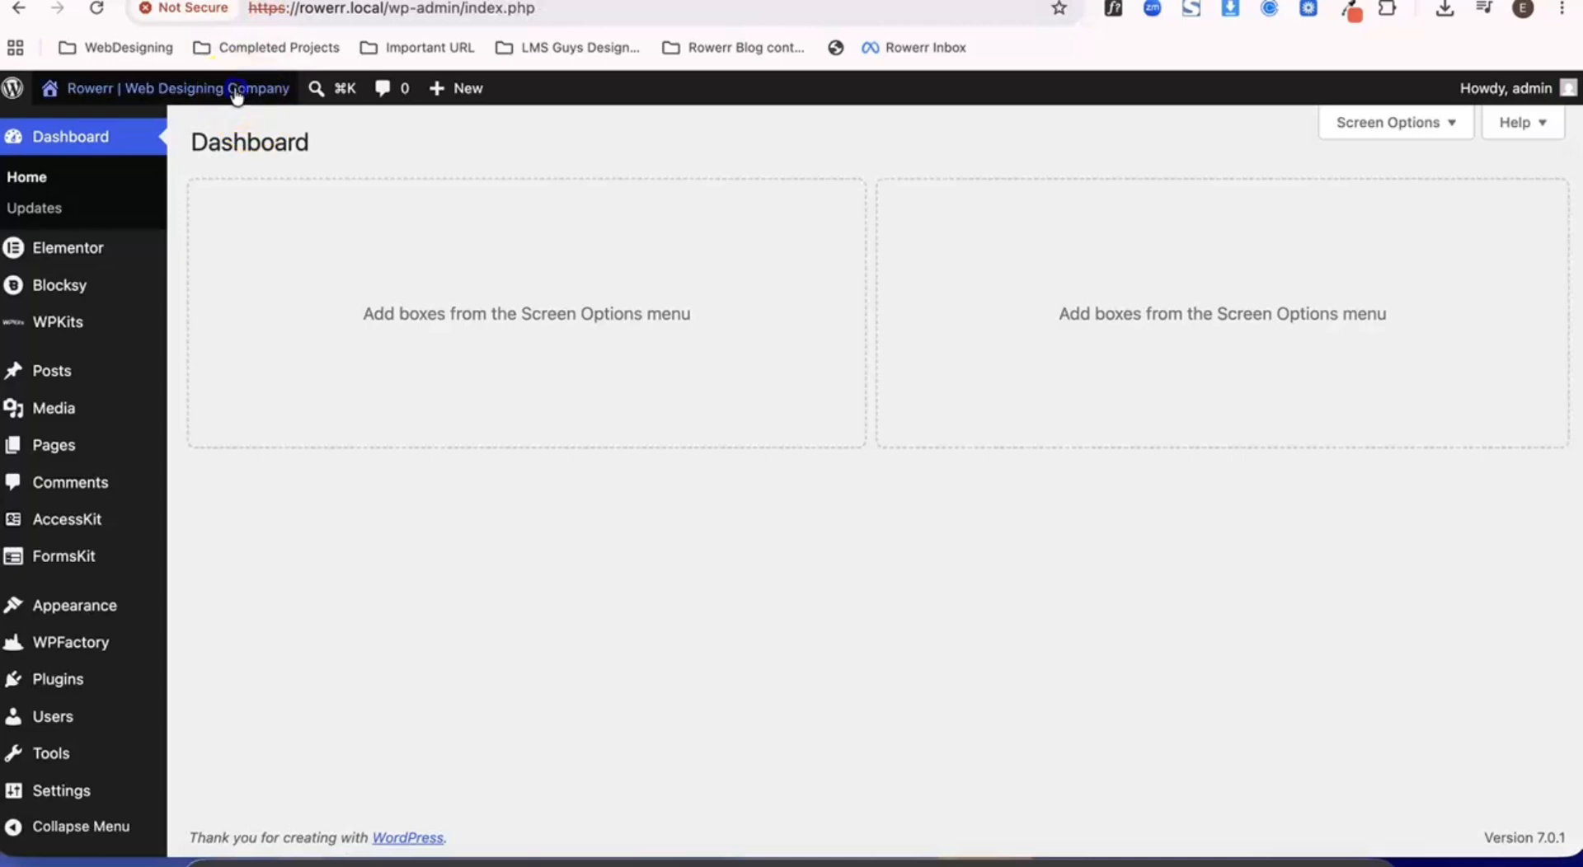
left_click(237, 91)
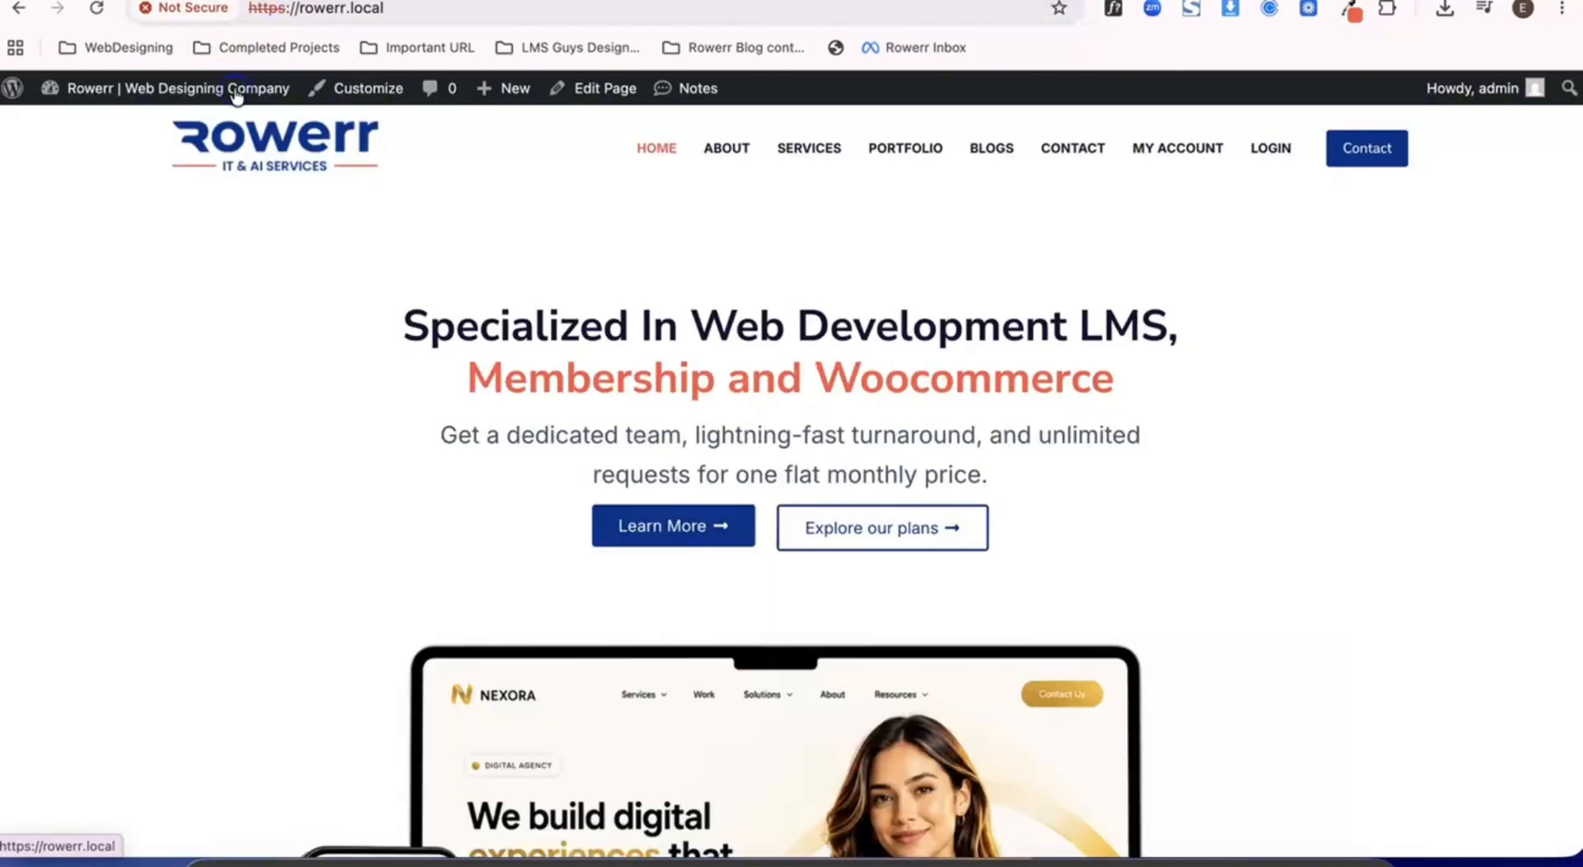
- Open the About page, load the misspelled address rowerr.local/aboutt/ and look over the page it shows
left_click(730, 155)
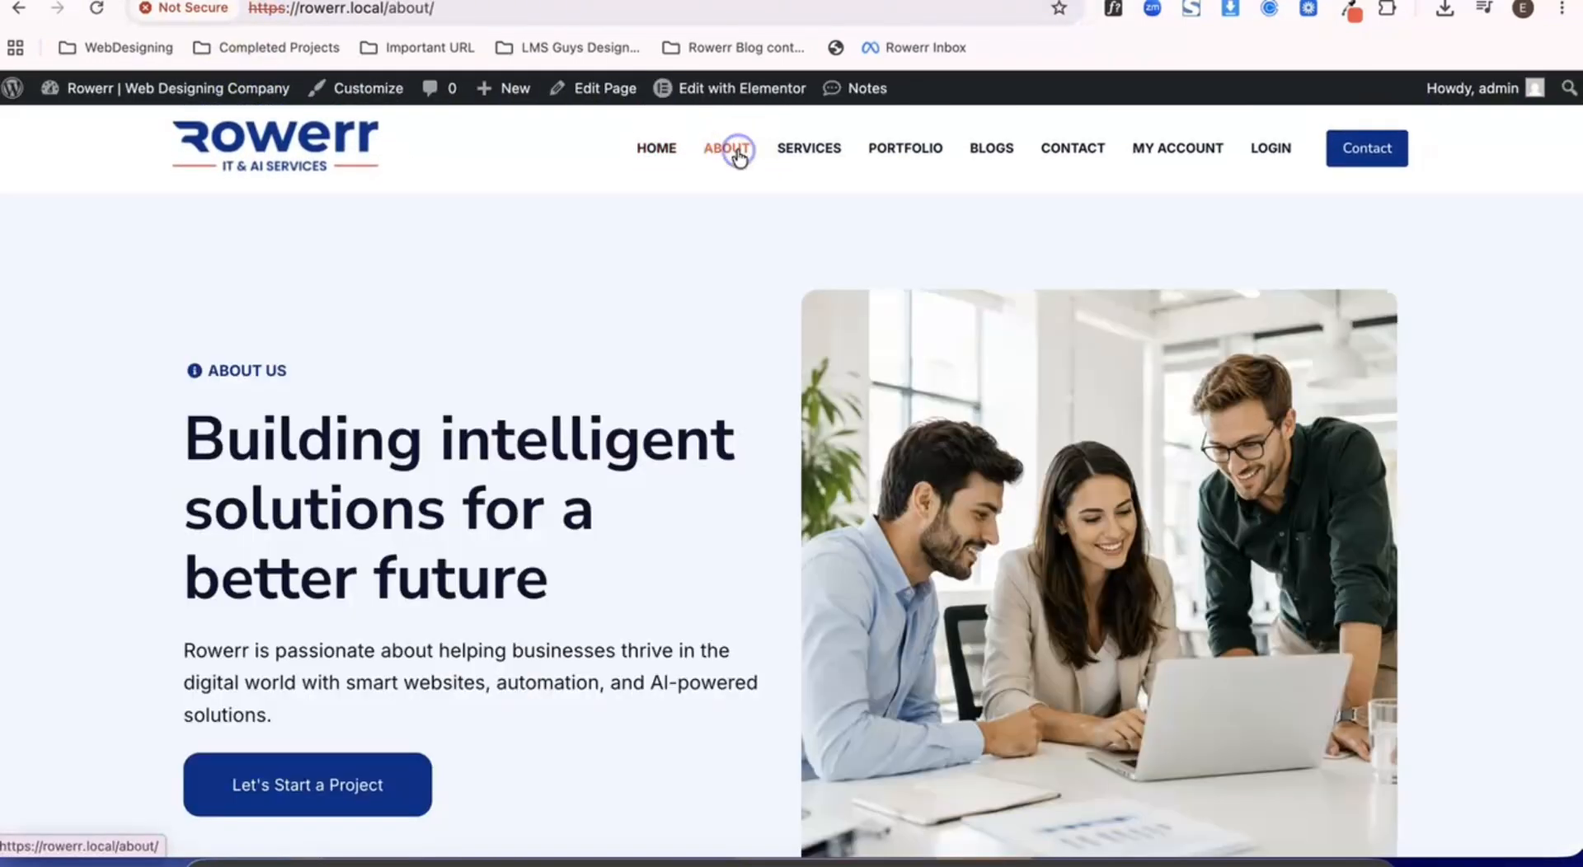
left_click(424, 10)
left_click(360, 9)
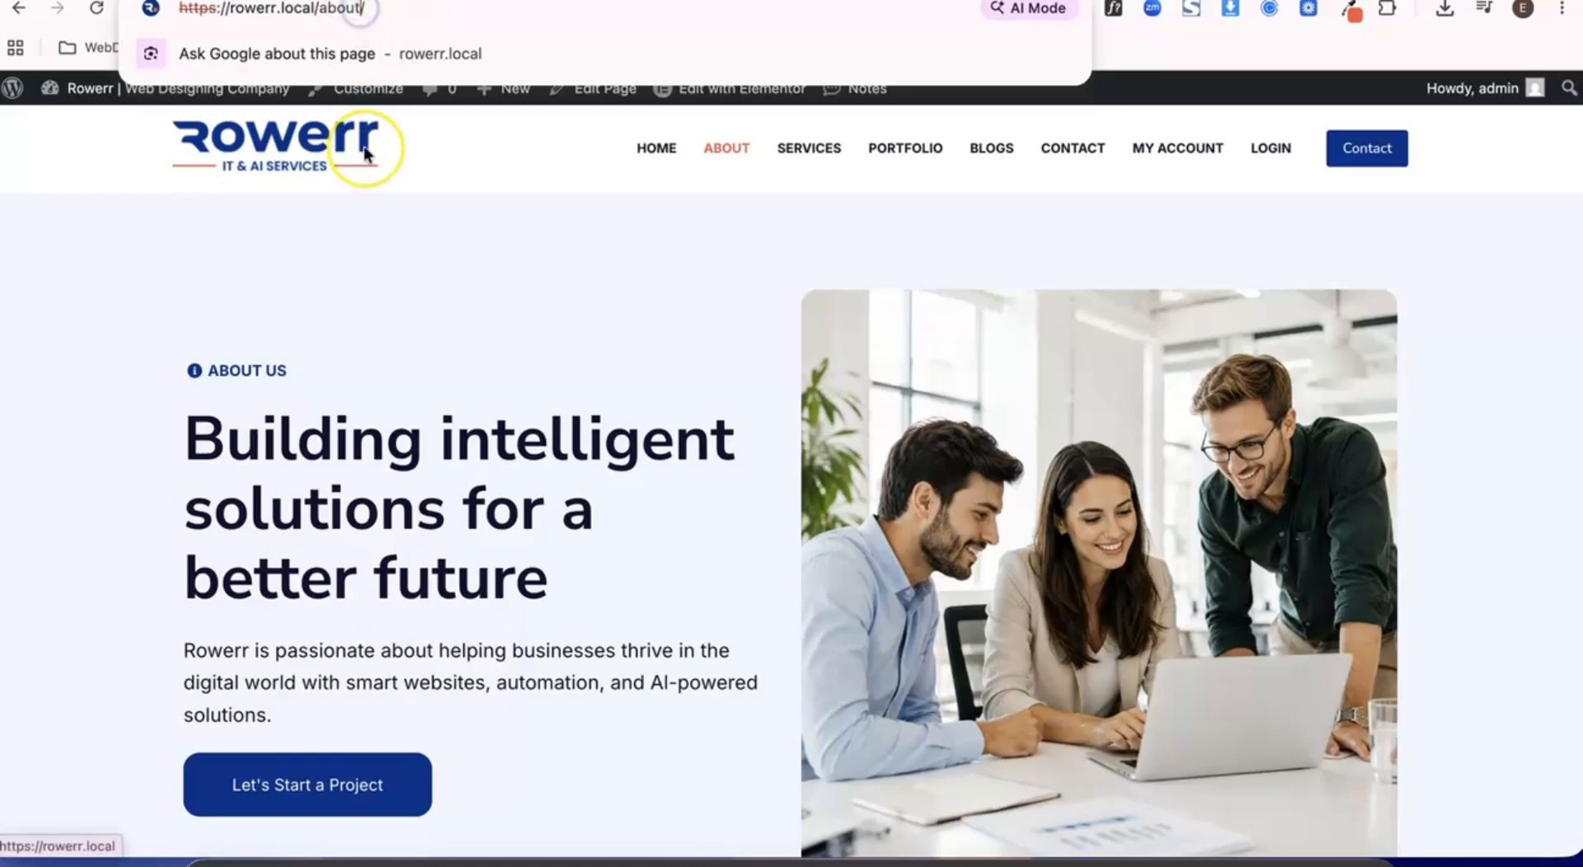
type("t")
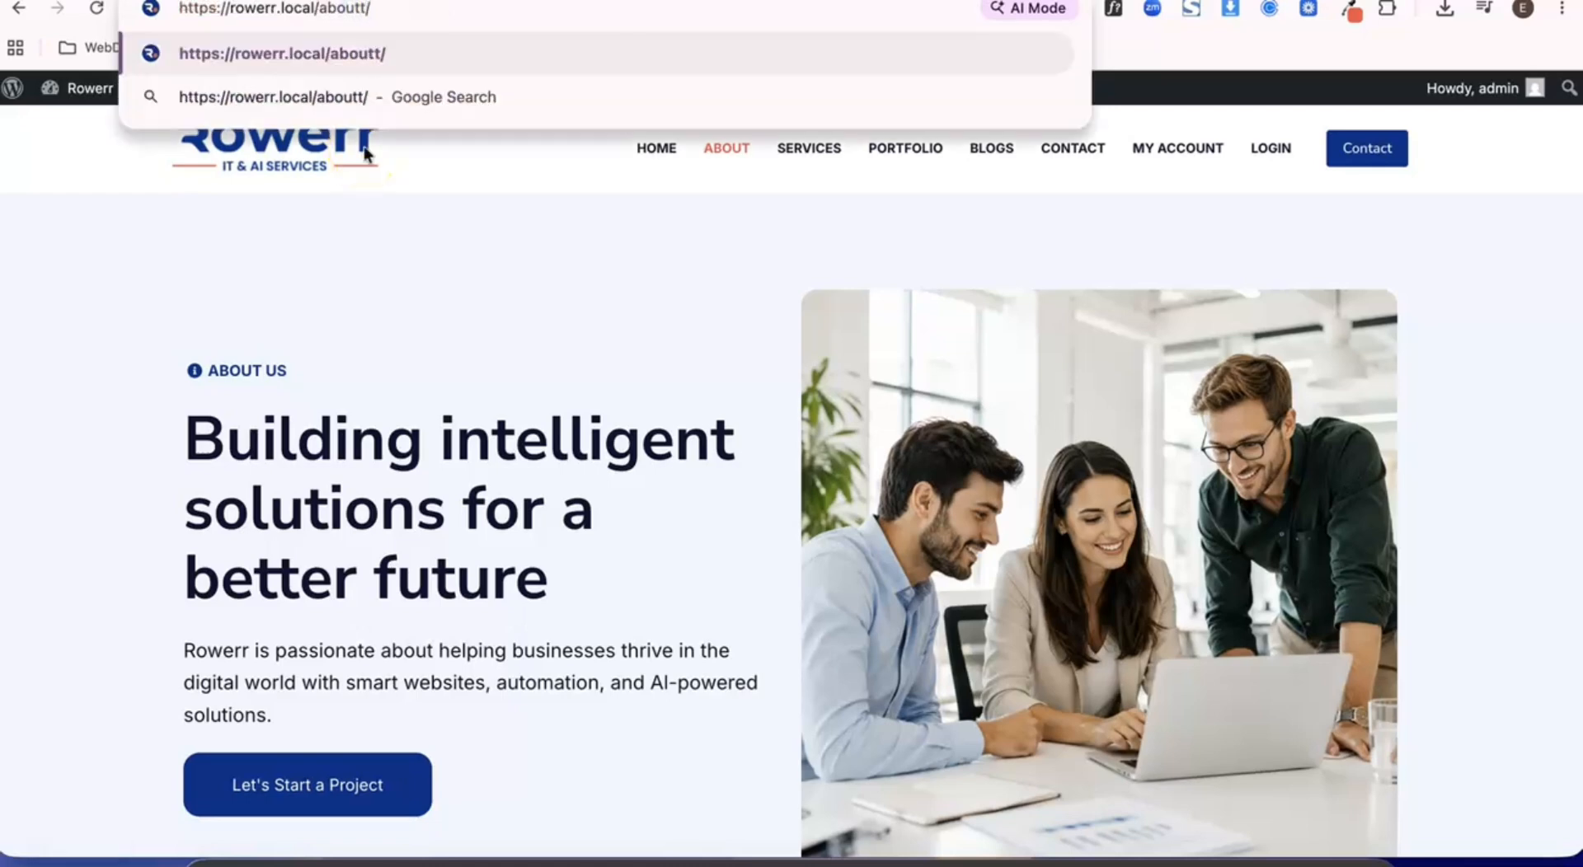
key("Return")
scroll(474, 462, "down", 1)
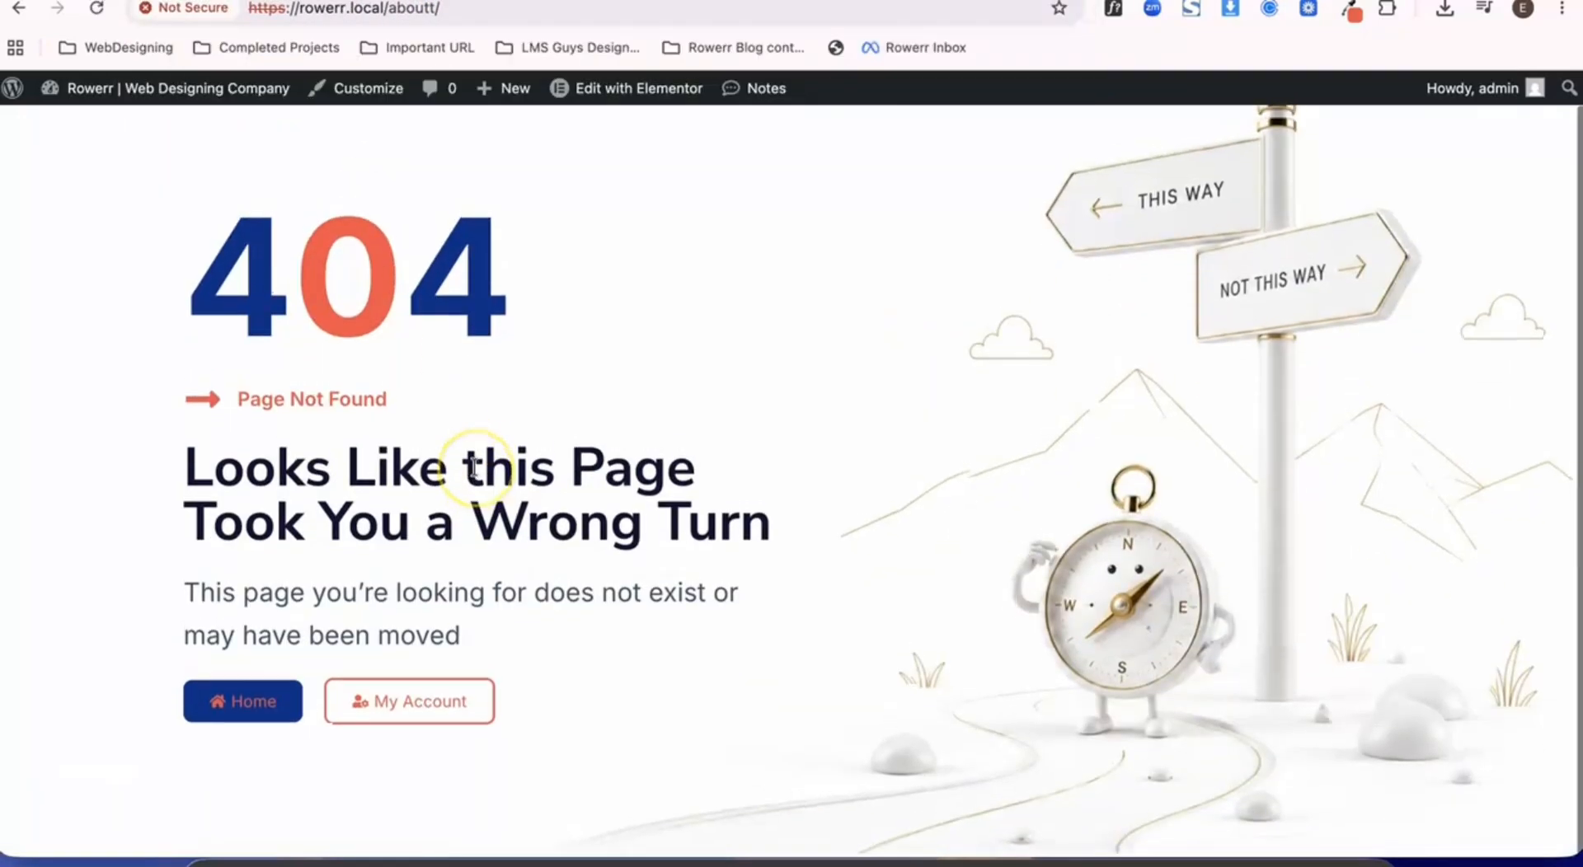
scroll(474, 463, "up", 1)
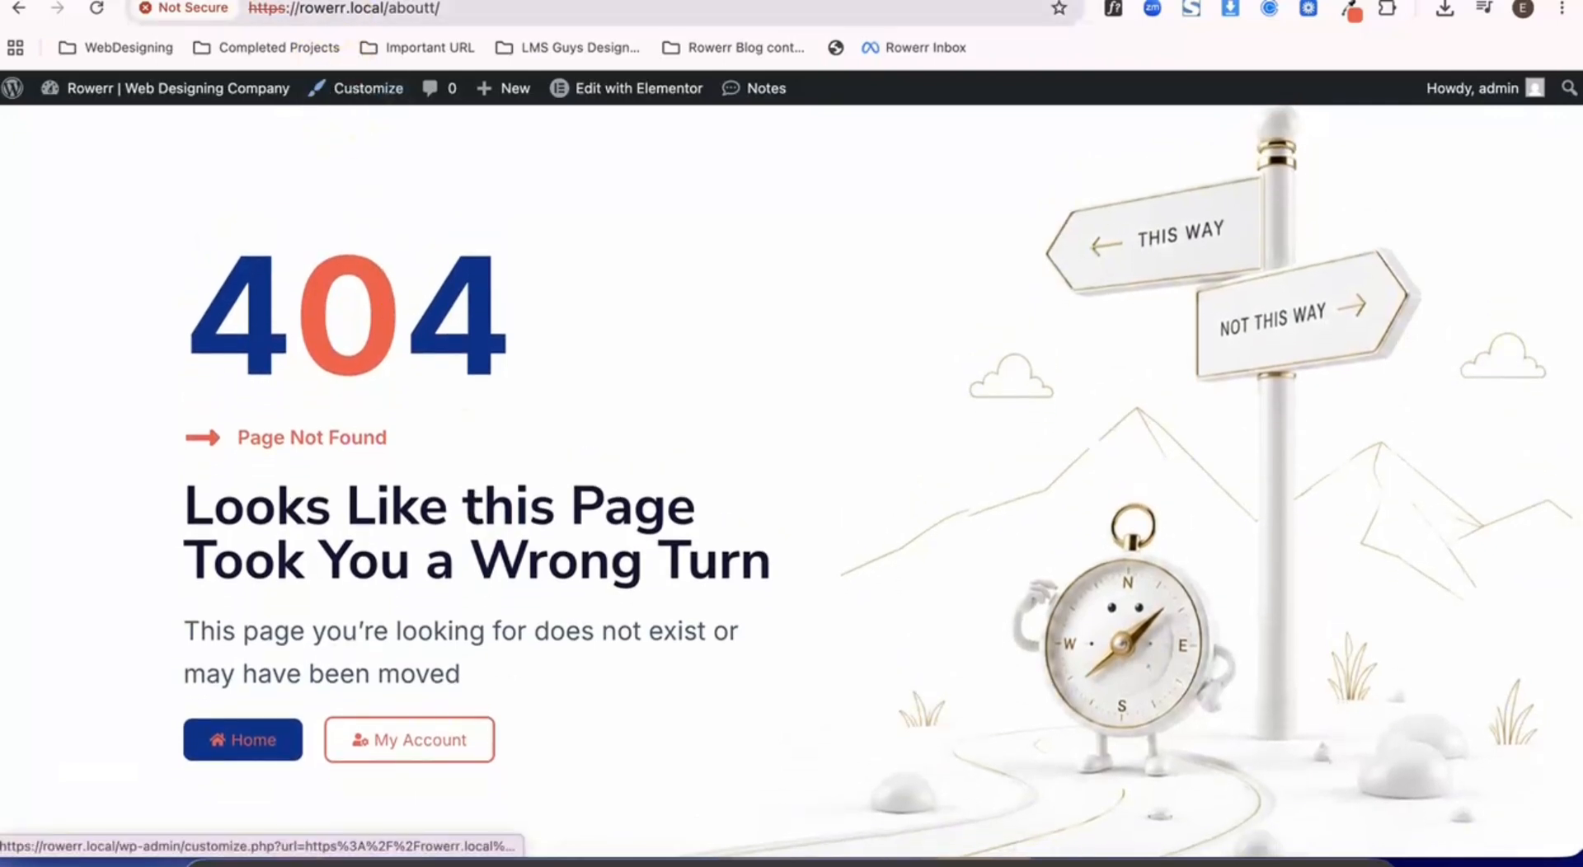
- Open the 404 template in the Elementor editor and save its display conditions with Include 404 Page
left_click(627, 89)
left_click(1563, 96)
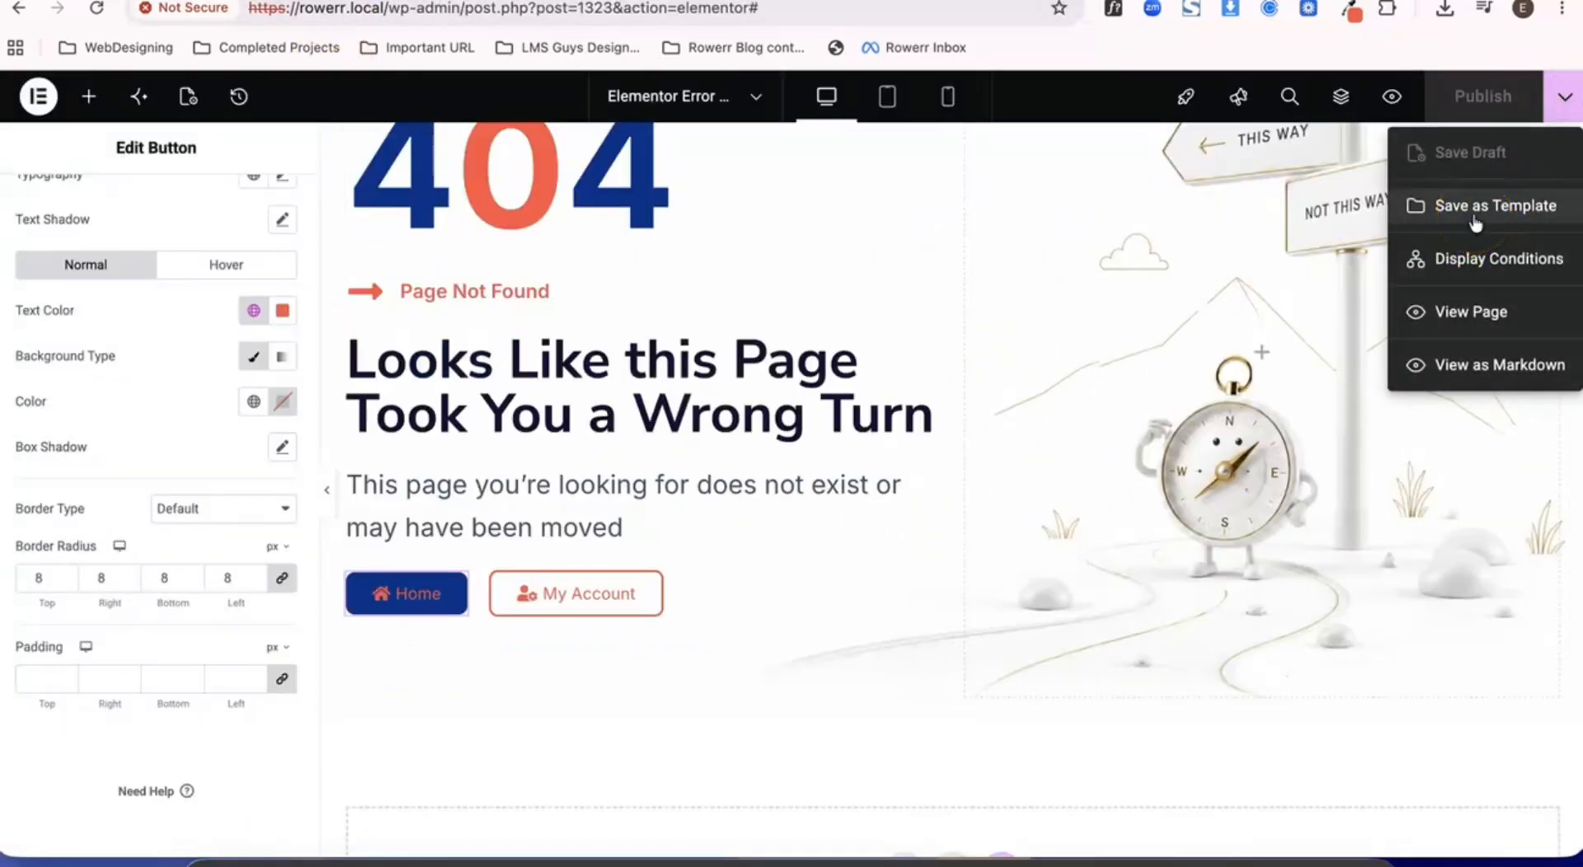
left_click(1459, 259)
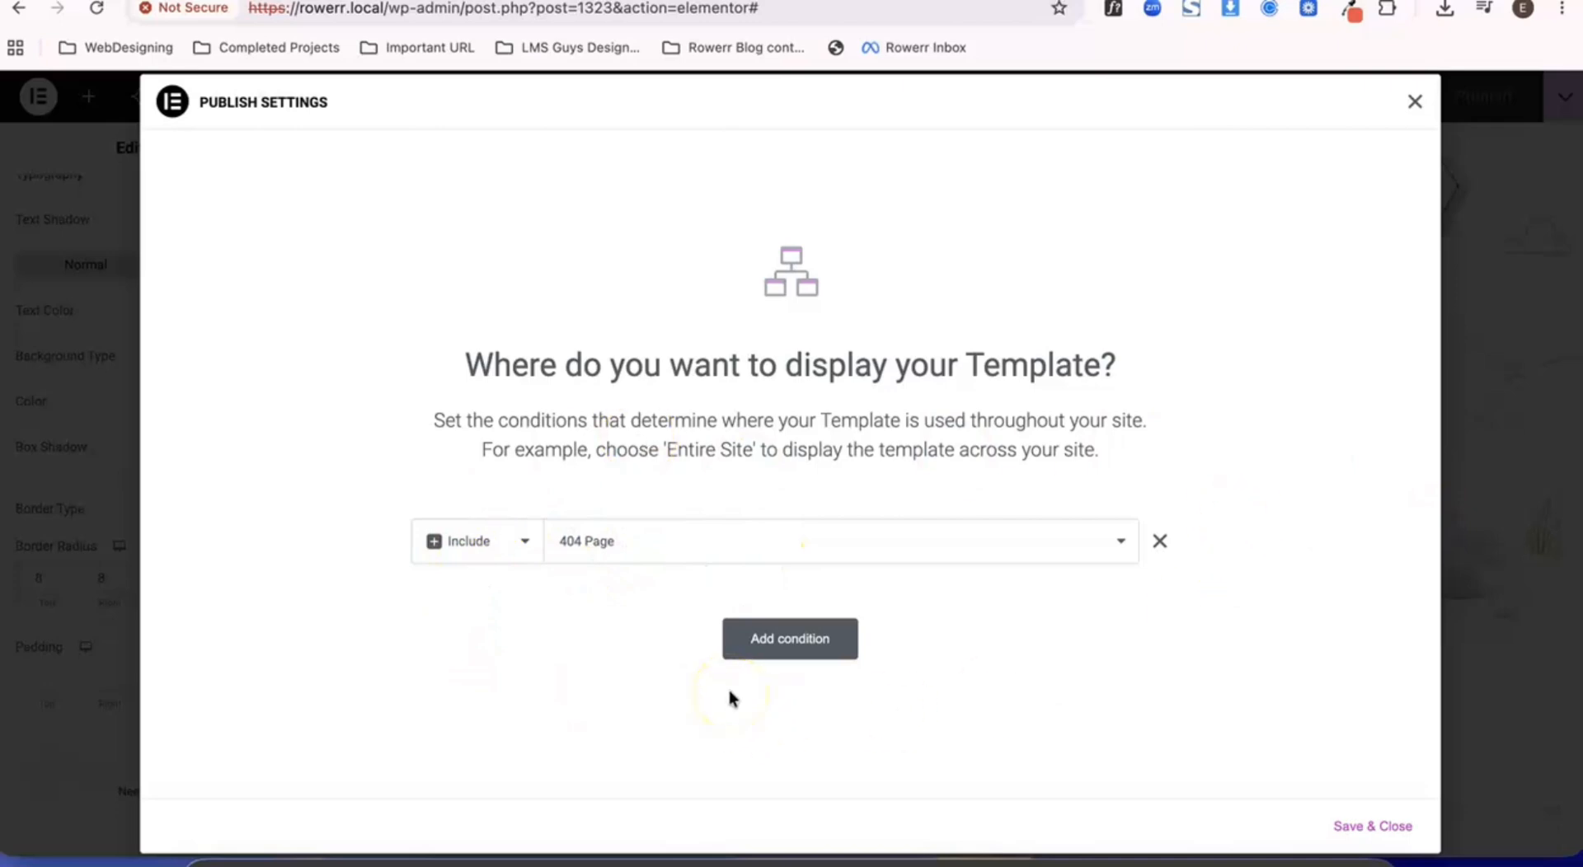
left_click(1352, 829)
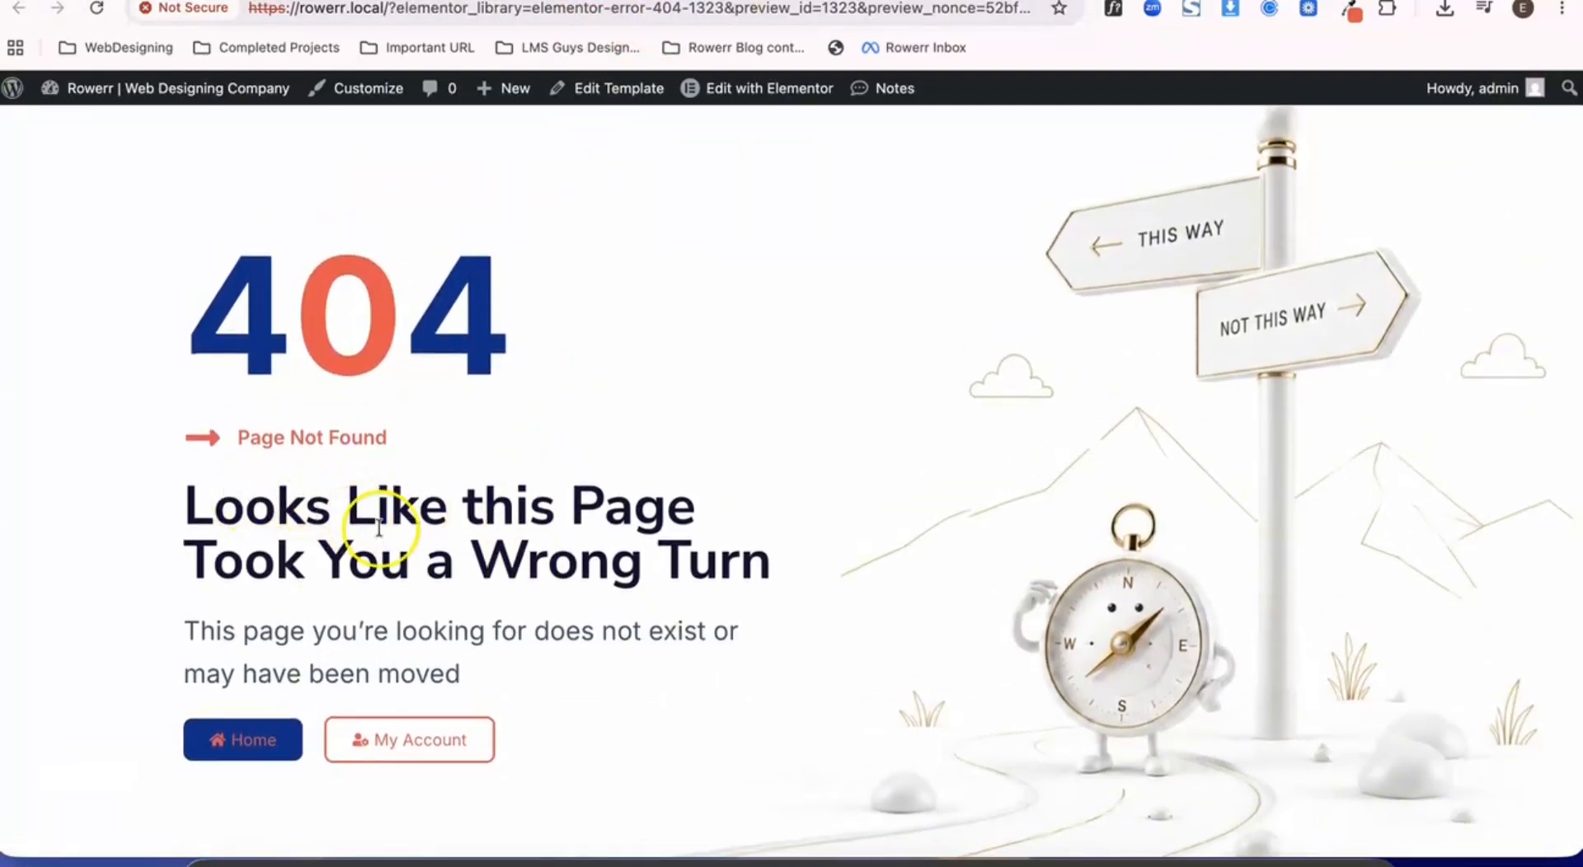
- Look over the 404 template preview and replace its address with rowerr.local/services/ to load the Services page
scroll(431, 233, "down", 1)
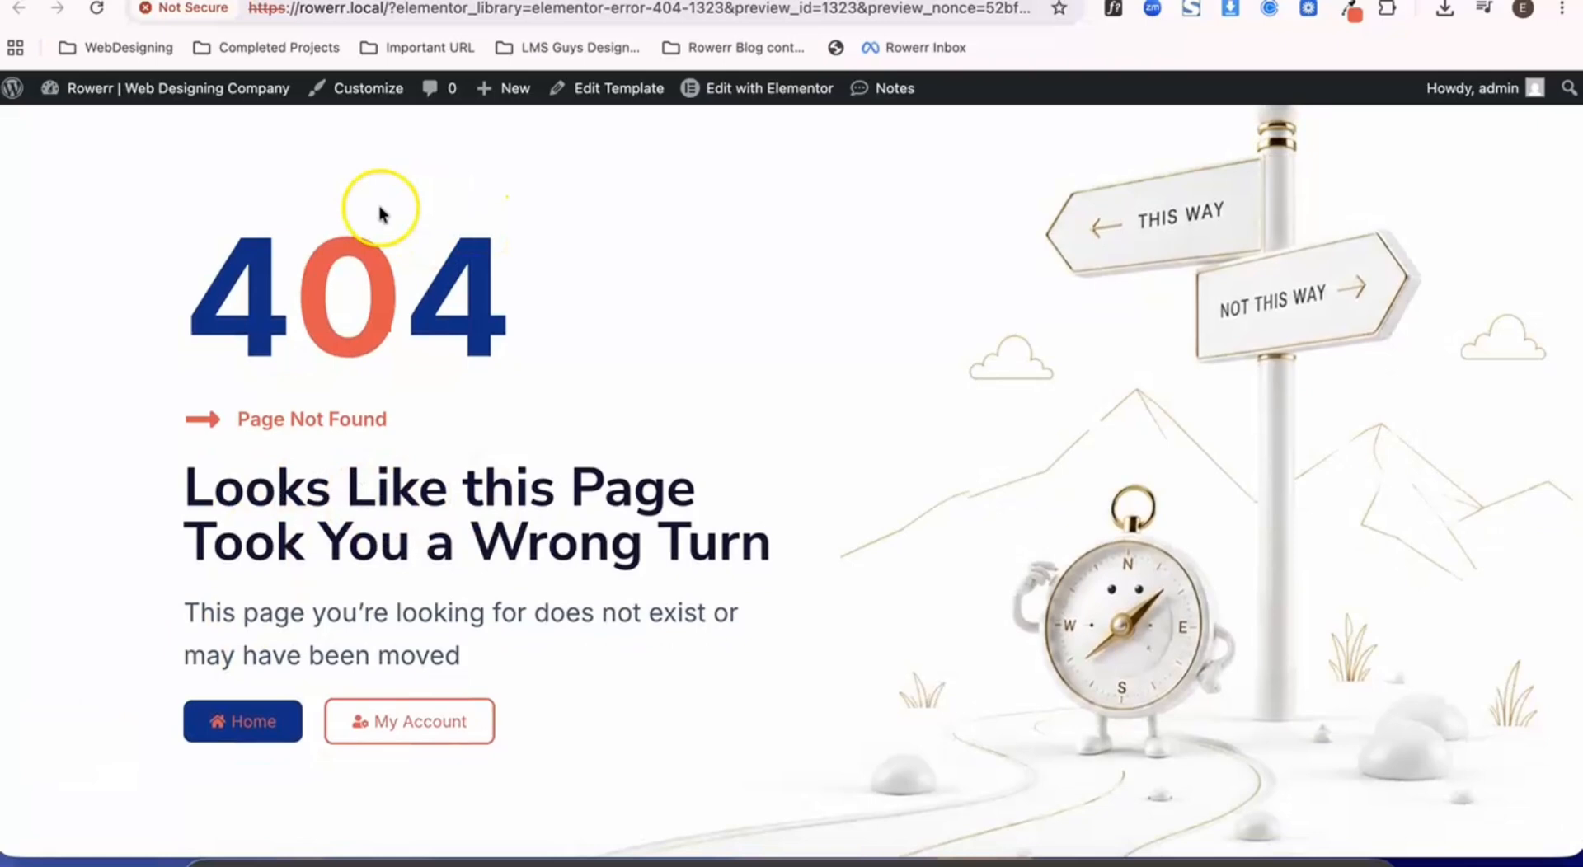
left_click(392, 10)
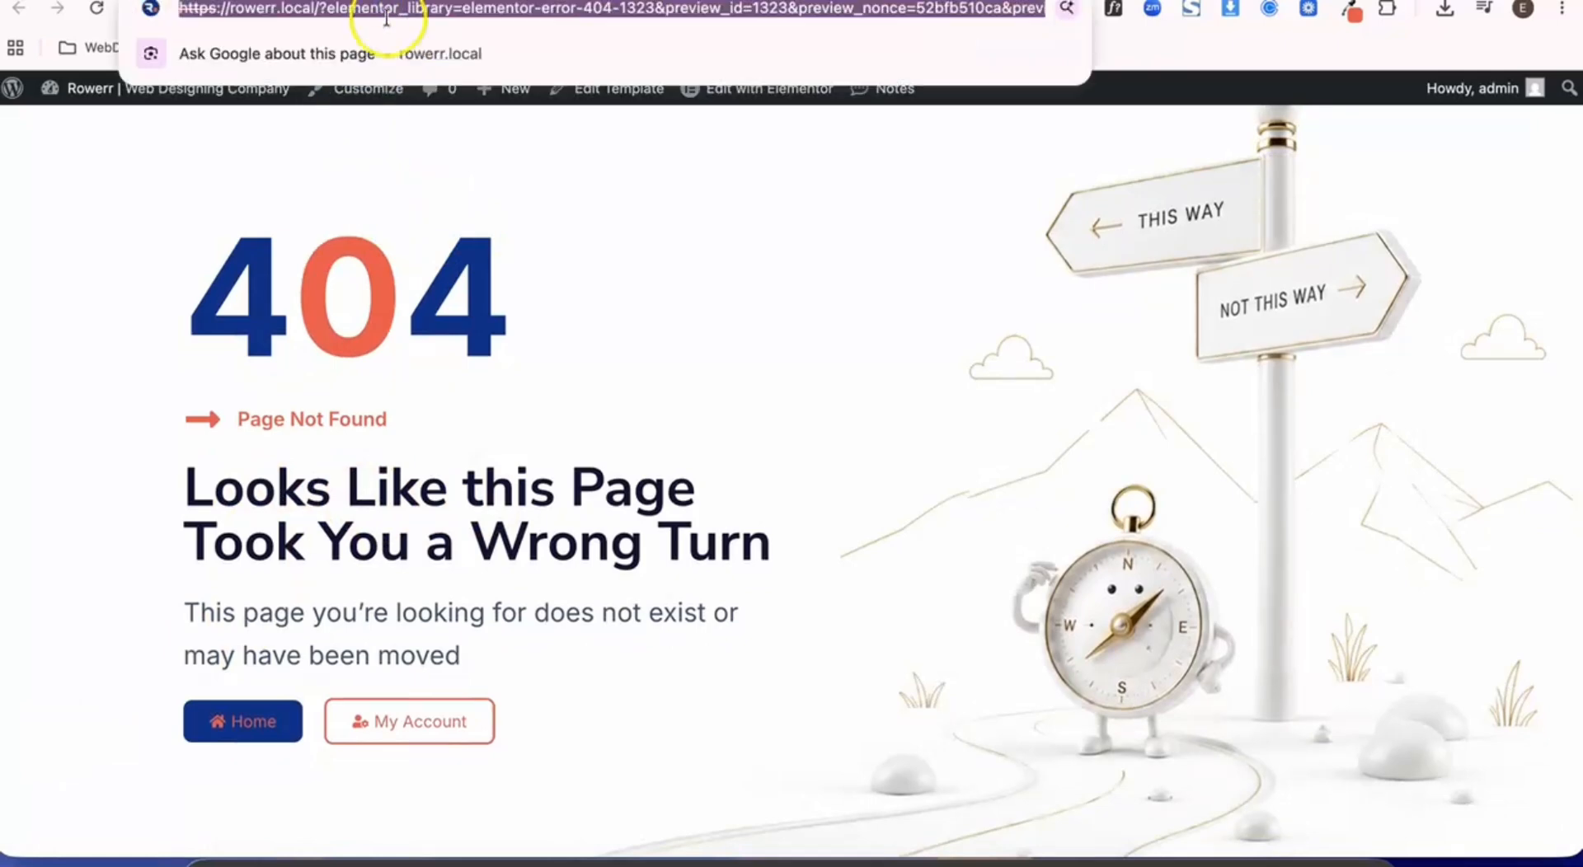
left_click(365, 12)
left_click_drag(320, 9, 1094, 41)
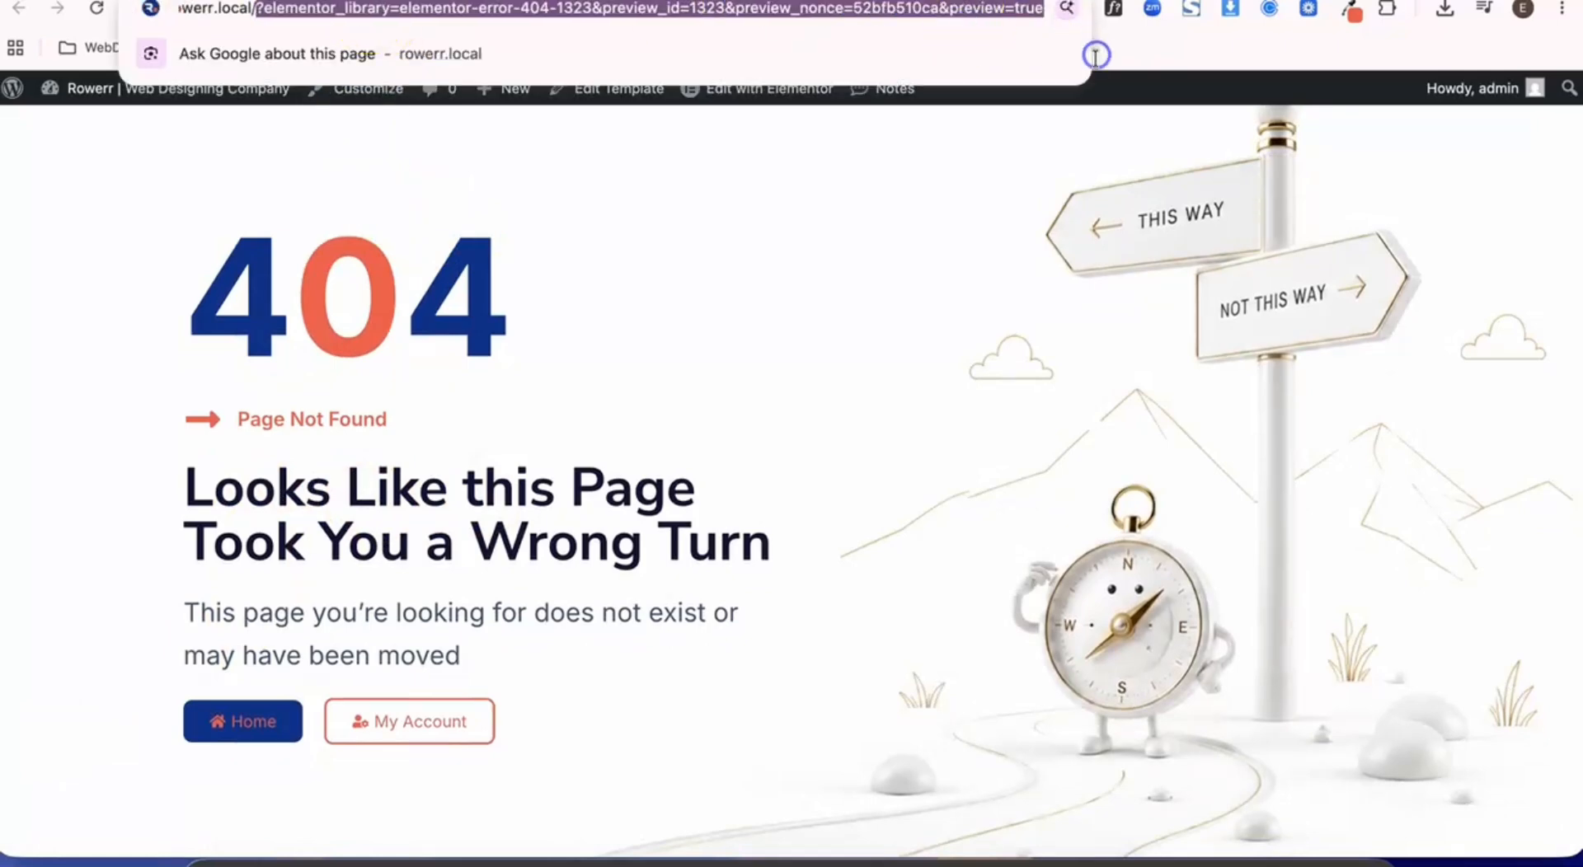
key("BackSpace")
type("ser")
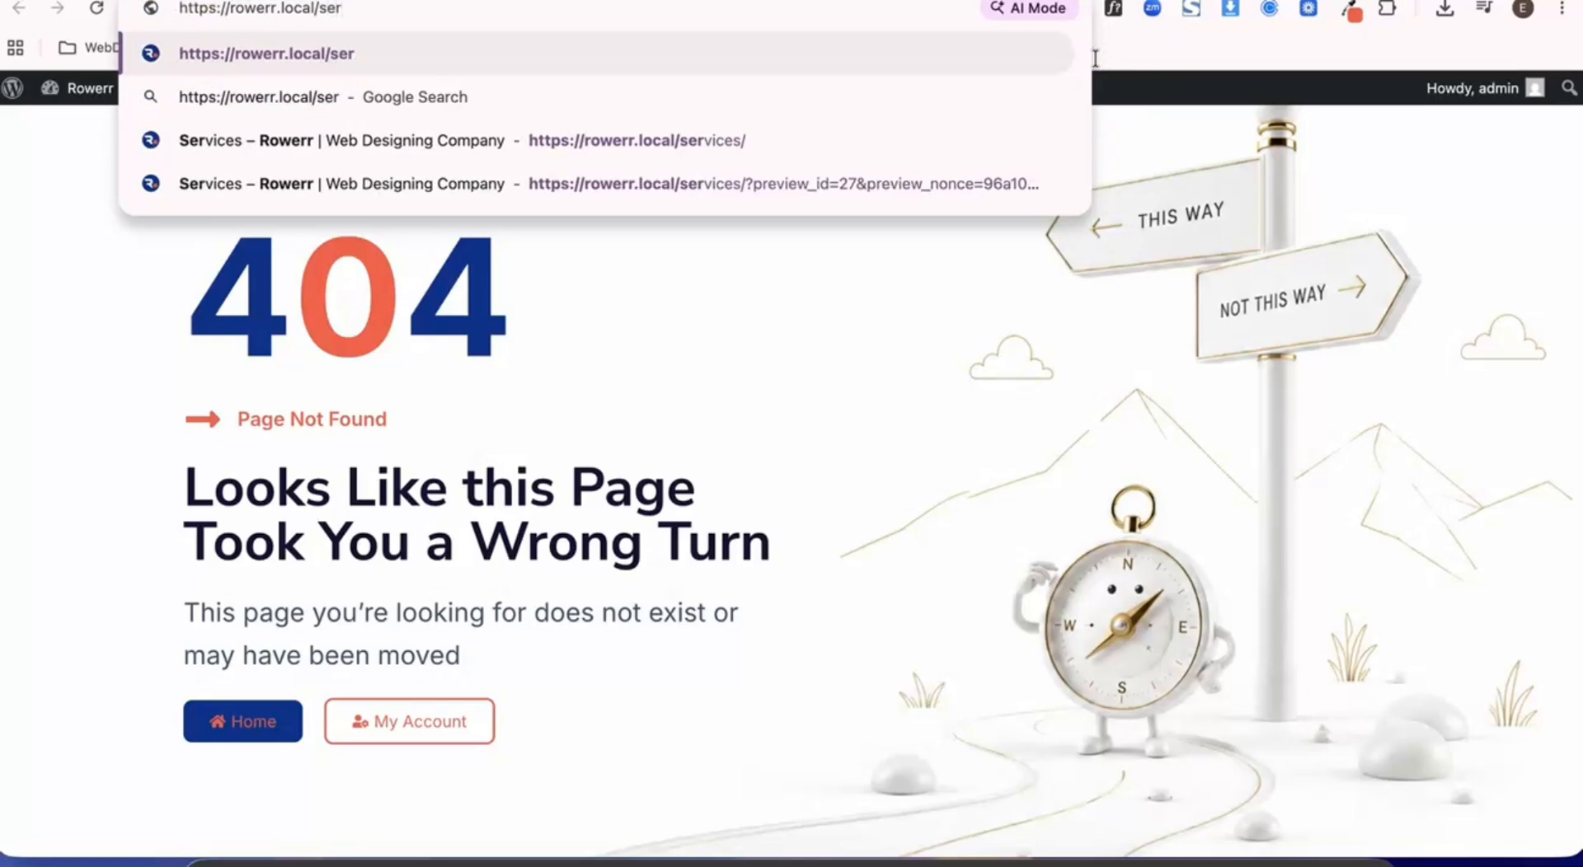
key("Down")
key("Down")
key("Return")
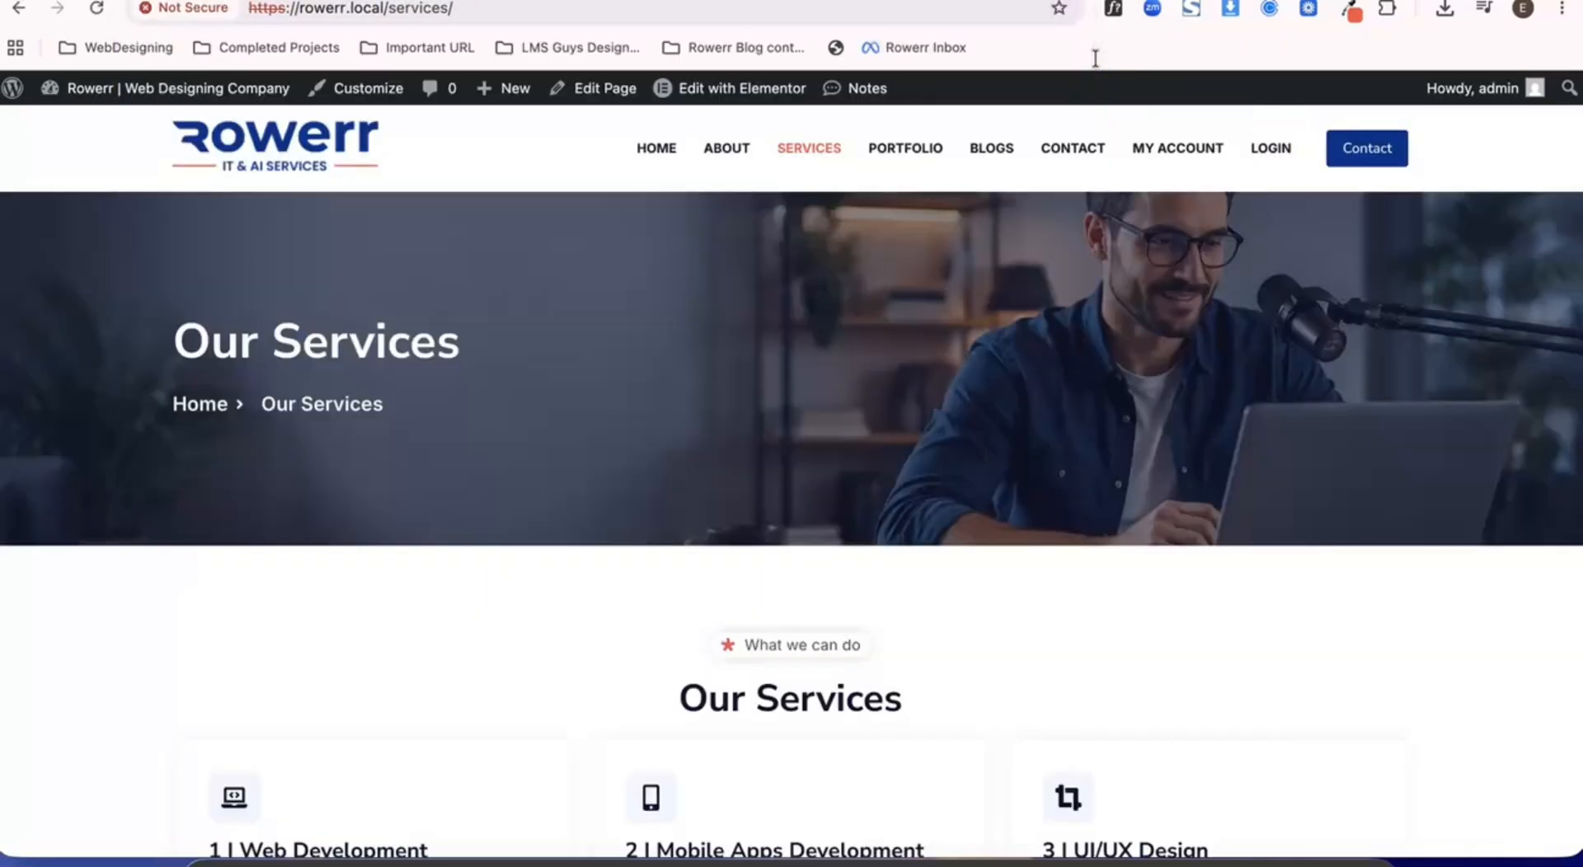
- Misspell the Services page address as rowerr.local/serviceds/, load it and look over the page it shows
left_click(443, 12)
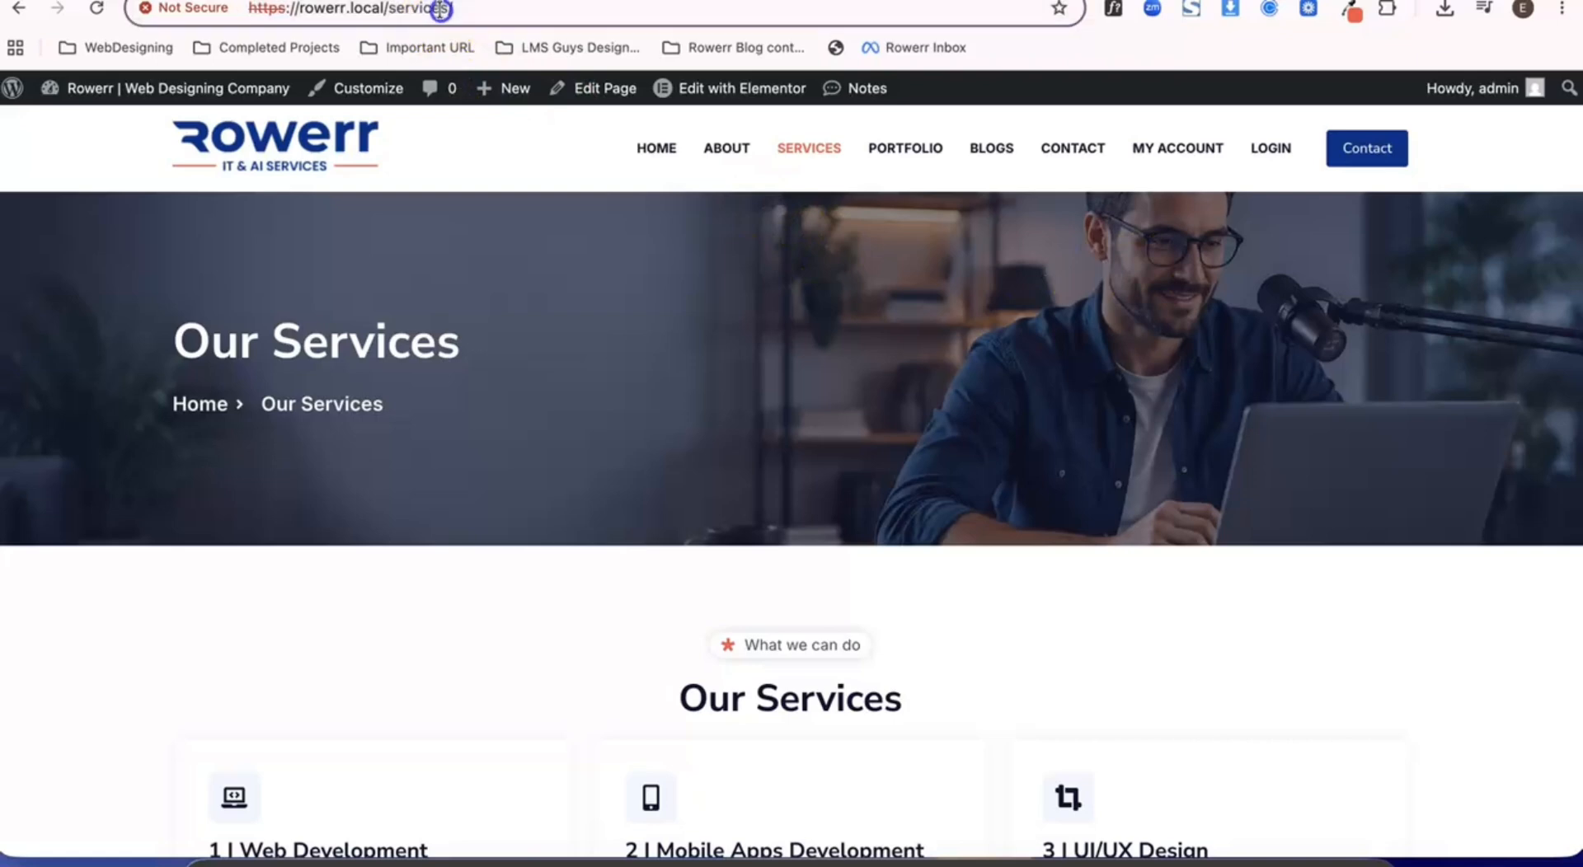
left_click(370, 10)
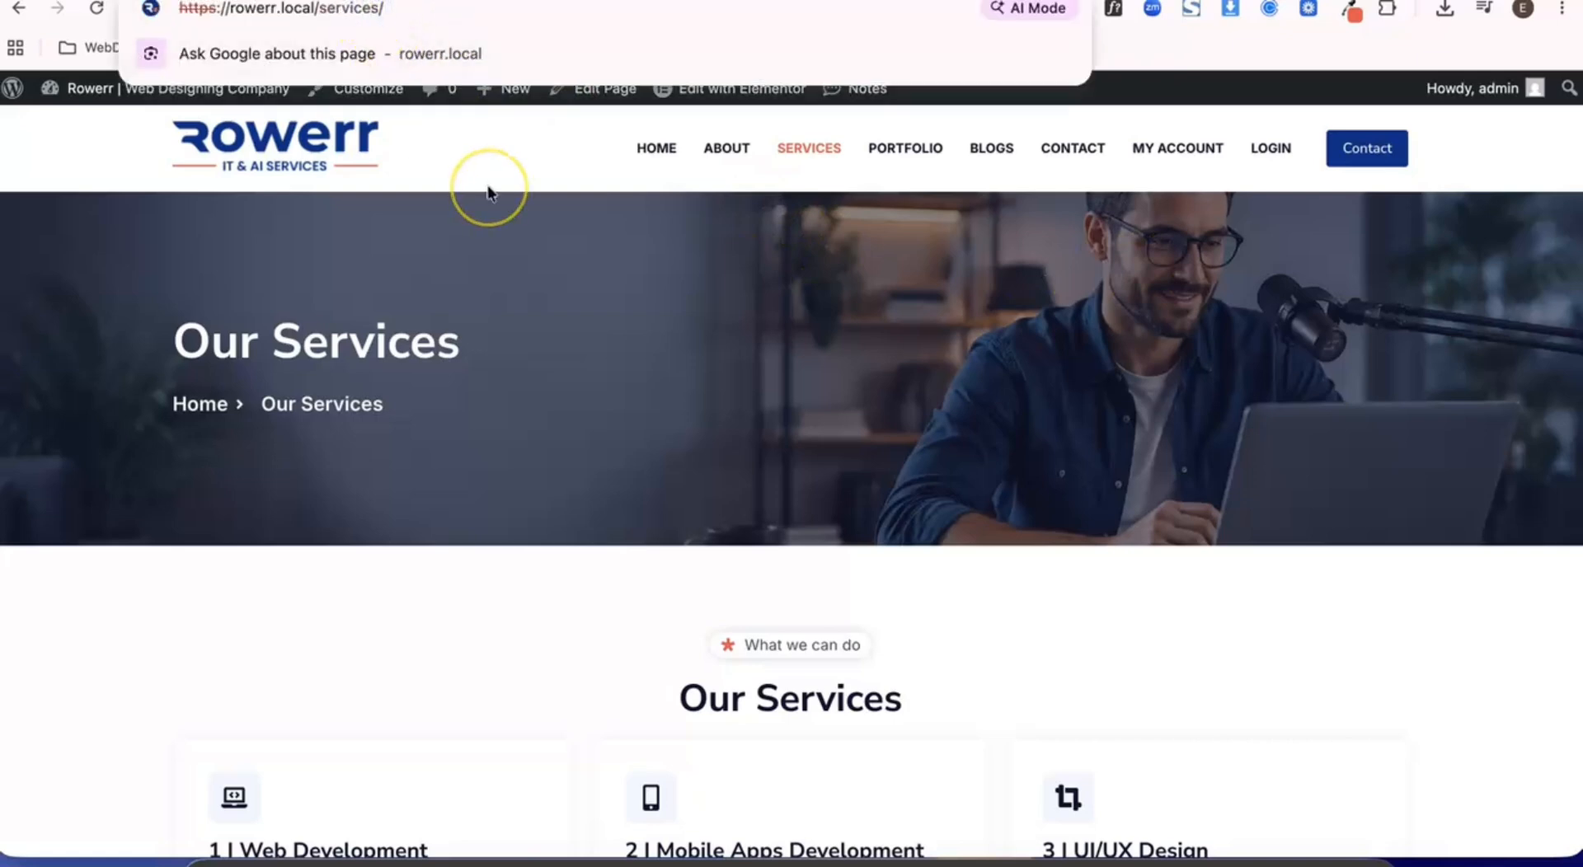
type("d")
key("Return")
scroll(544, 474, "down", 1)
scroll(544, 474, "up", 1)
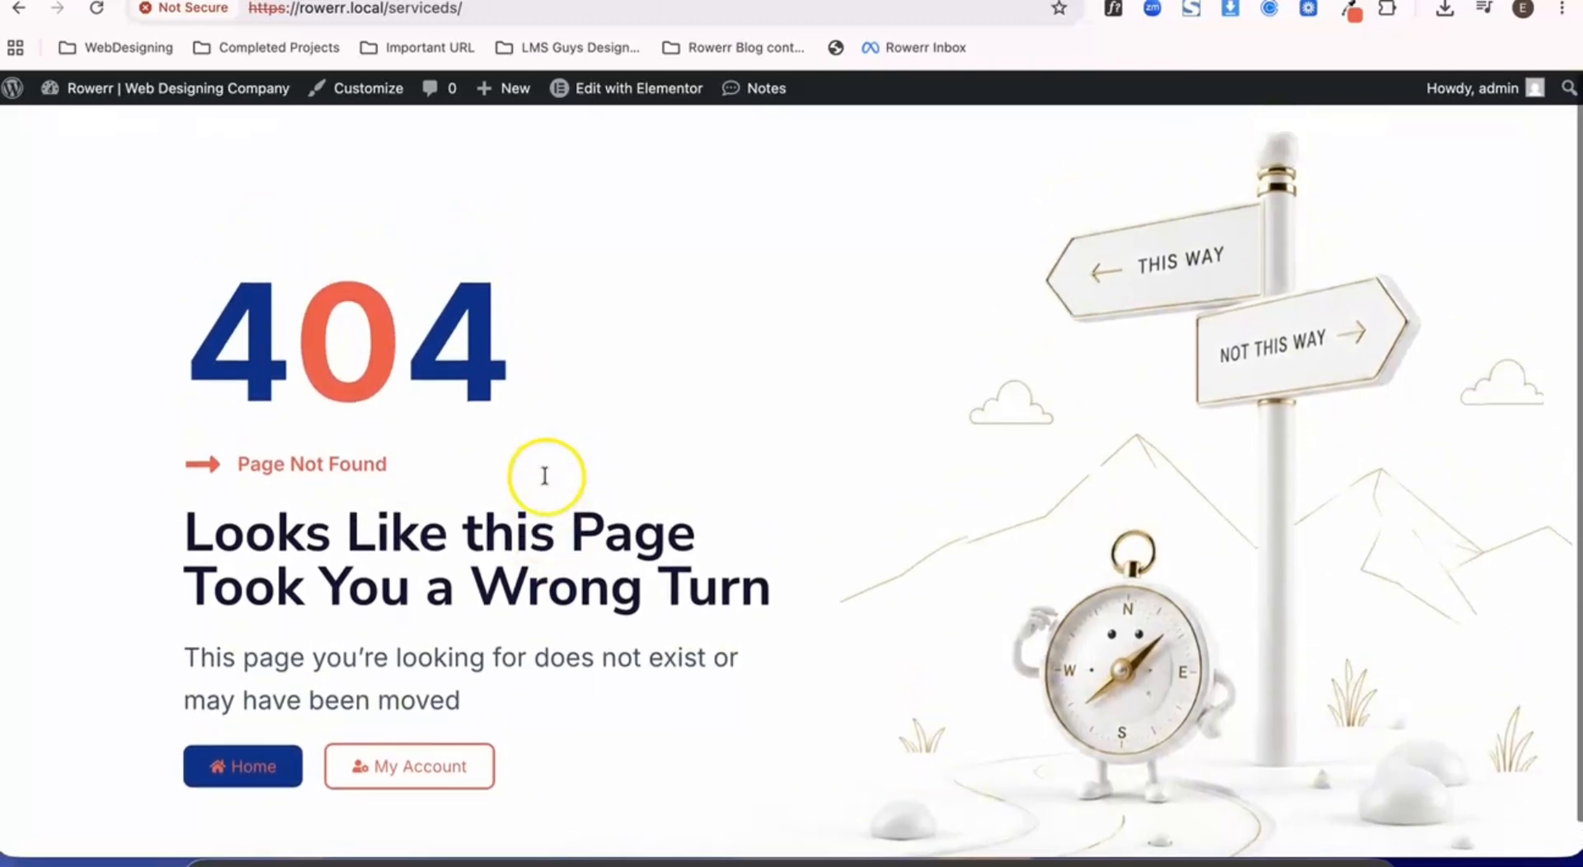